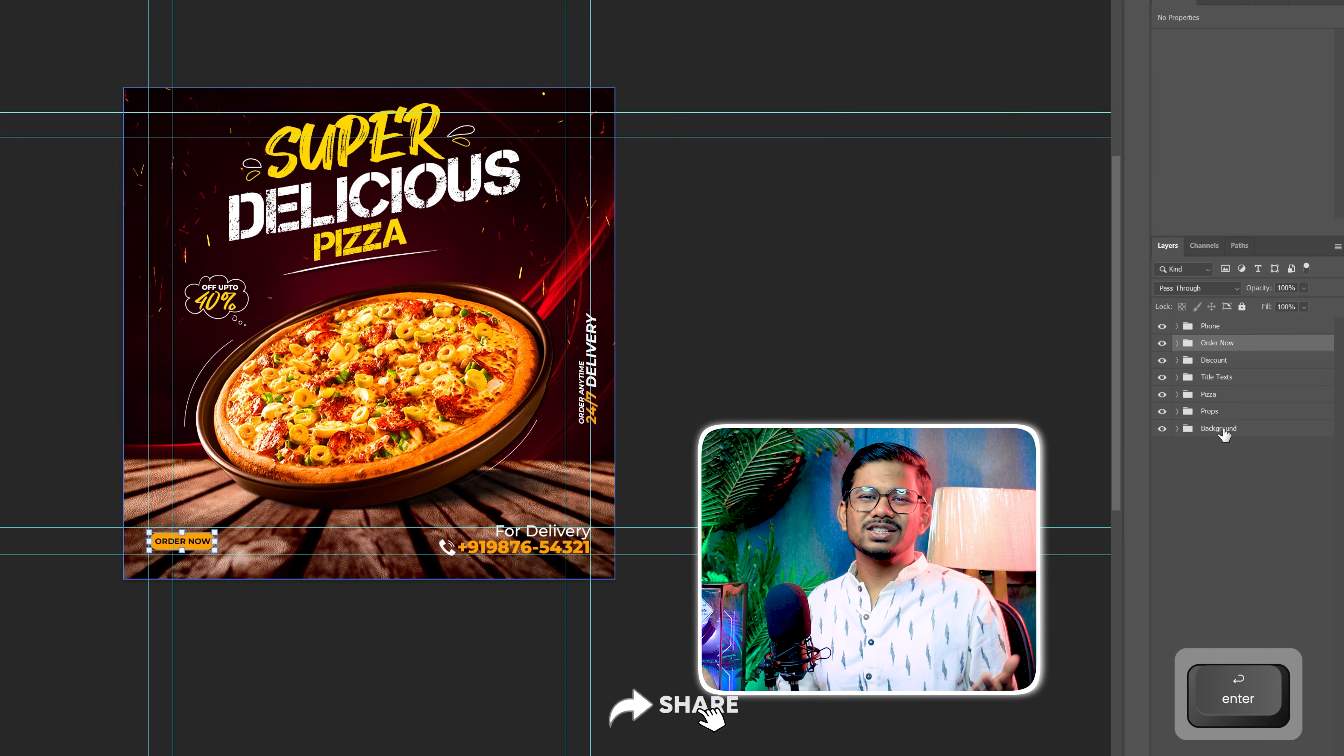
Hide the Props, Pizza, Title Texts, Discount, Order Now and Phone layer groups, leaving only Background displayed
{"action": "left_click", "coordinate": [1162, 411]}
{"action": "left_click", "coordinate": [1162, 393]}
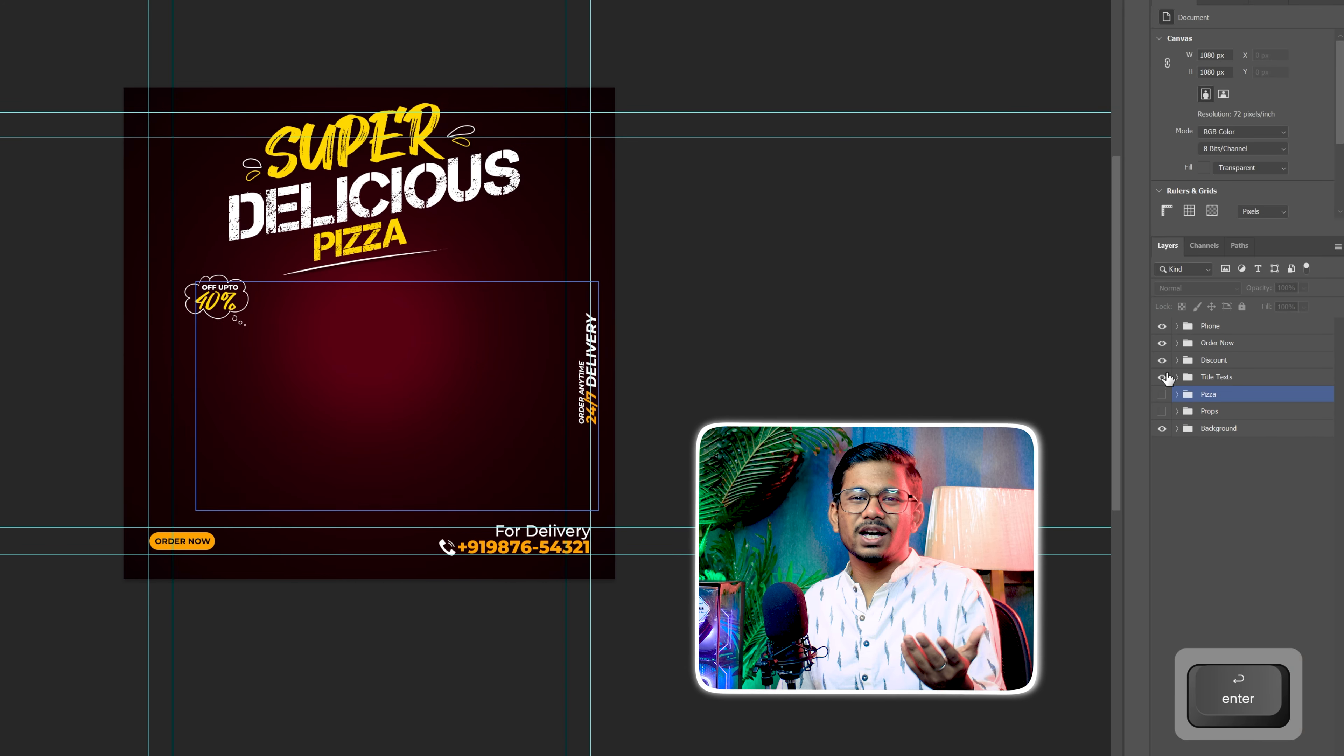
{"action": "left_click", "coordinate": [1162, 377]}
{"action": "left_click", "coordinate": [1162, 360]}
{"action": "left_click", "coordinate": [1162, 343]}
{"action": "left_click", "coordinate": [1162, 325]}
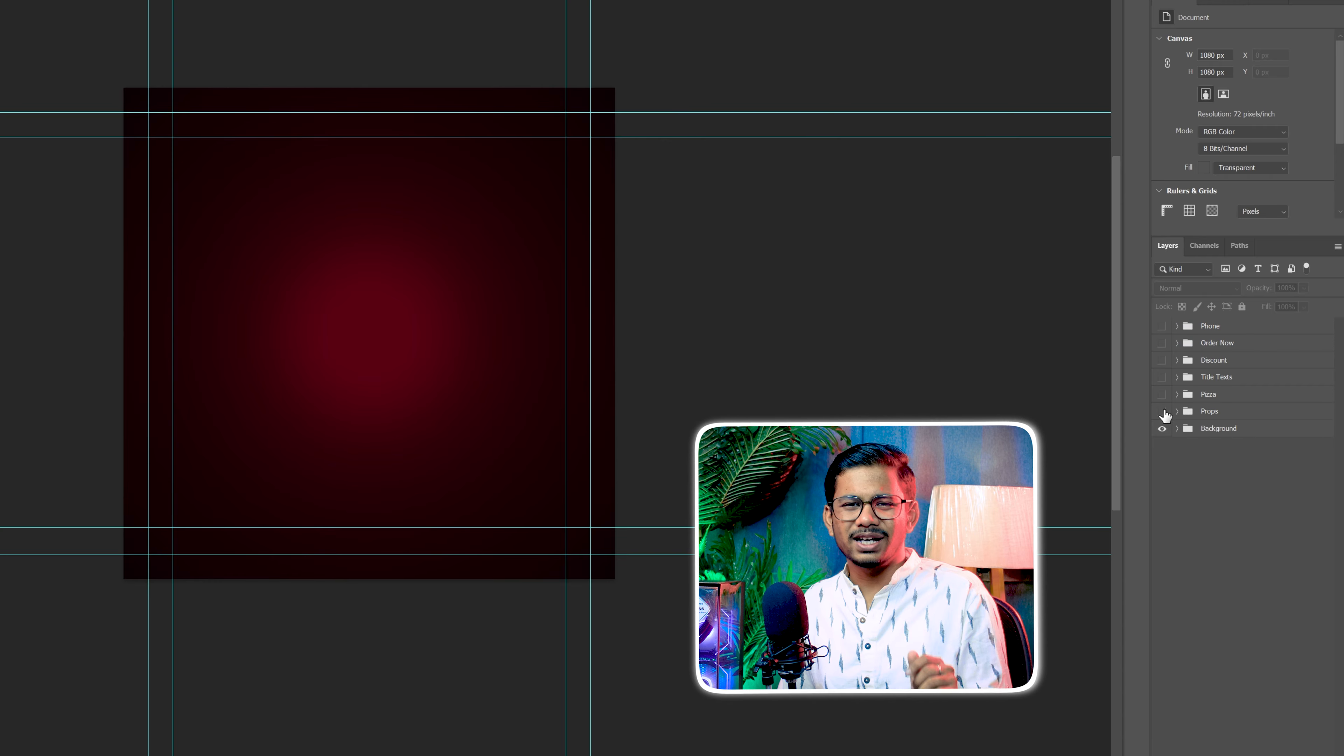
Show the Props, Pizza, Title Texts, Discount, Order Now and Phone layer groups again
{"action": "left_click", "coordinate": [1162, 411]}
{"action": "left_click", "coordinate": [1162, 394]}
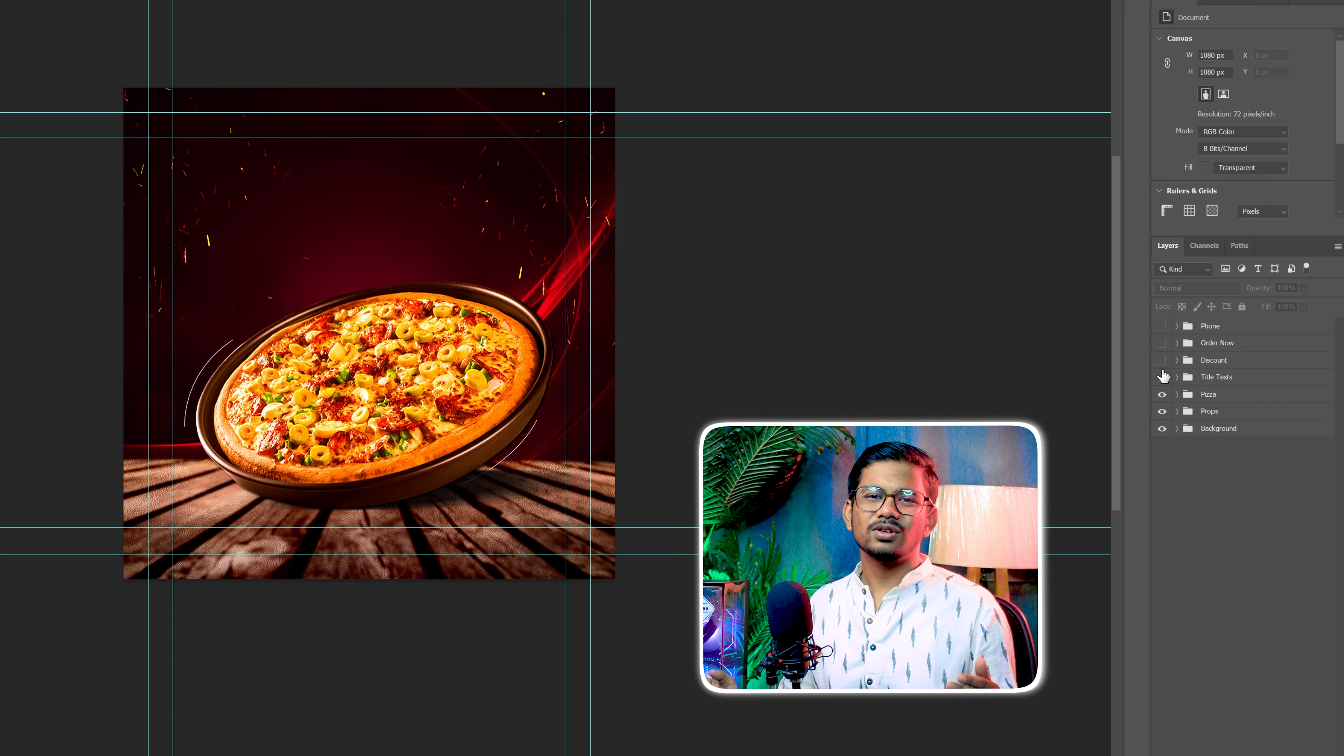
{"action": "left_click", "coordinate": [1162, 377]}
{"action": "left_click", "coordinate": [1162, 360]}
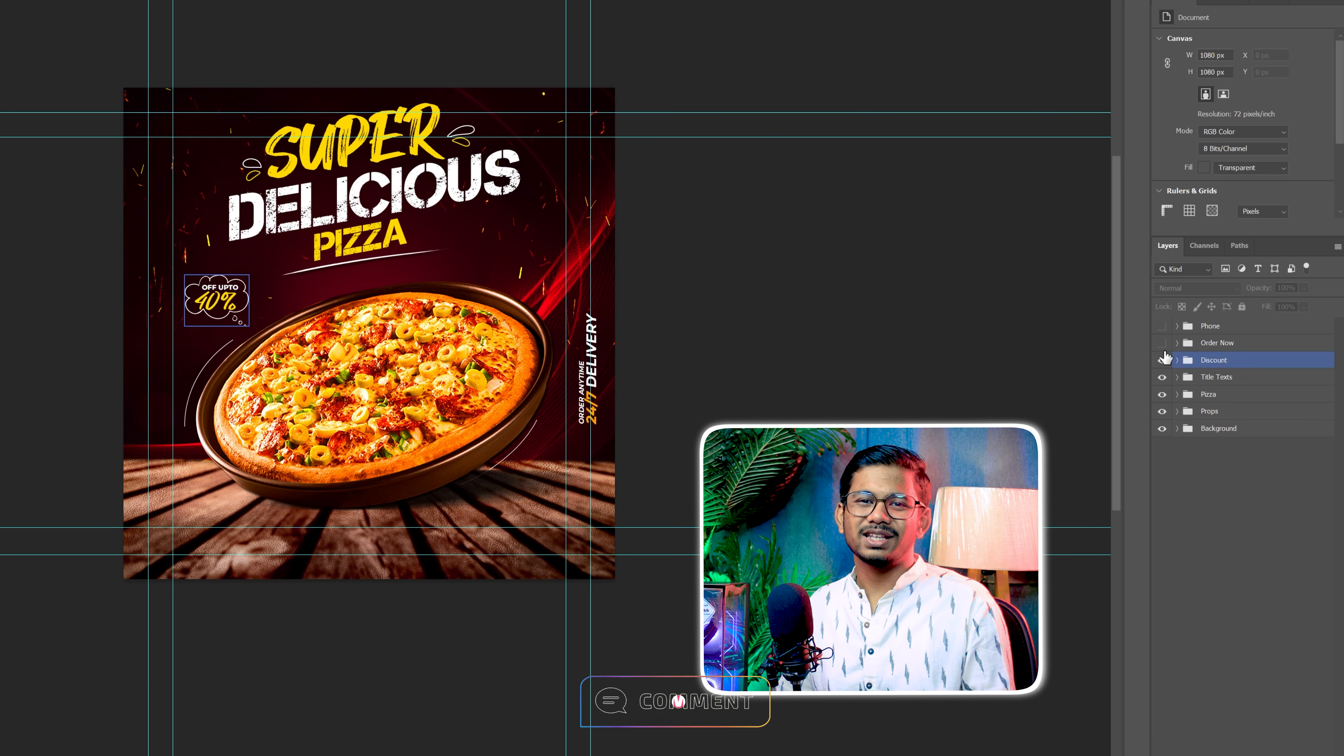
{"action": "left_click", "coordinate": [1163, 326]}
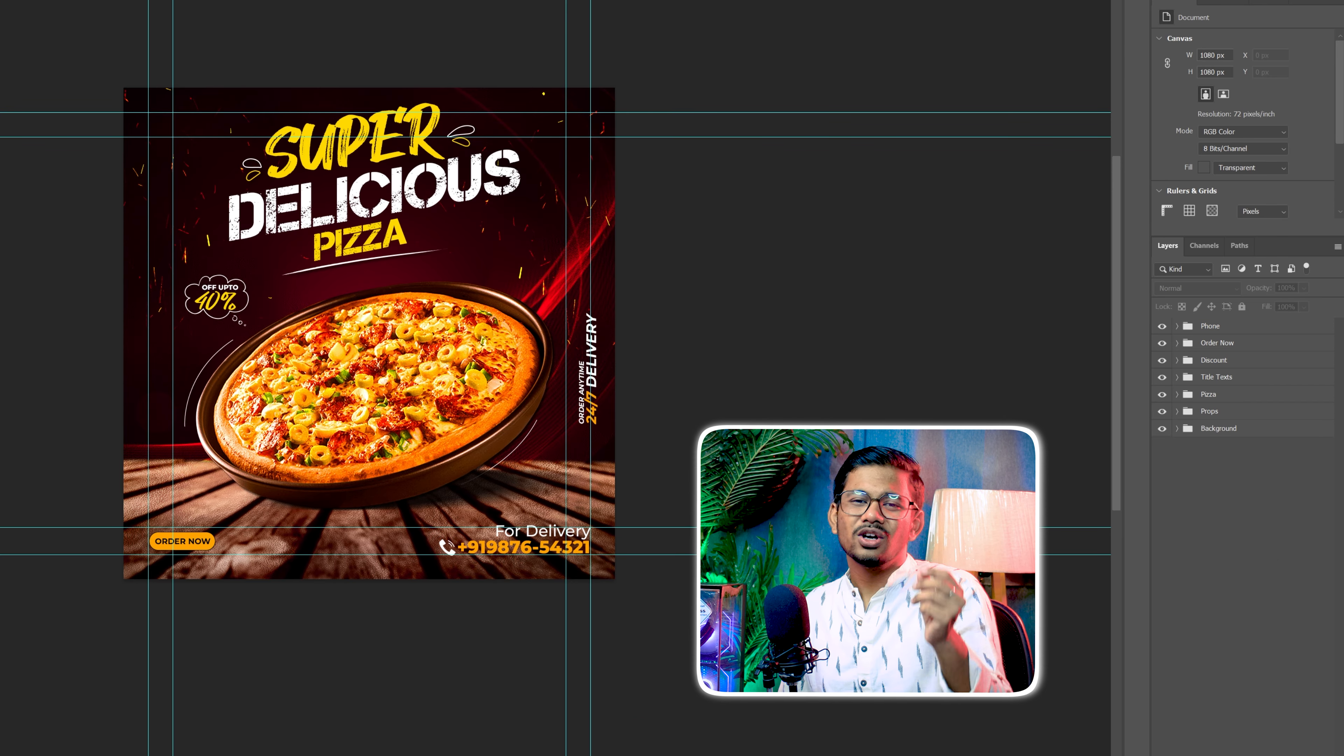
Add a Color Lookup adjustment layer above all groups and load the Crisp_Warm.look 3D LUT
{"action": "left_click", "coordinate": [1232, 755]}
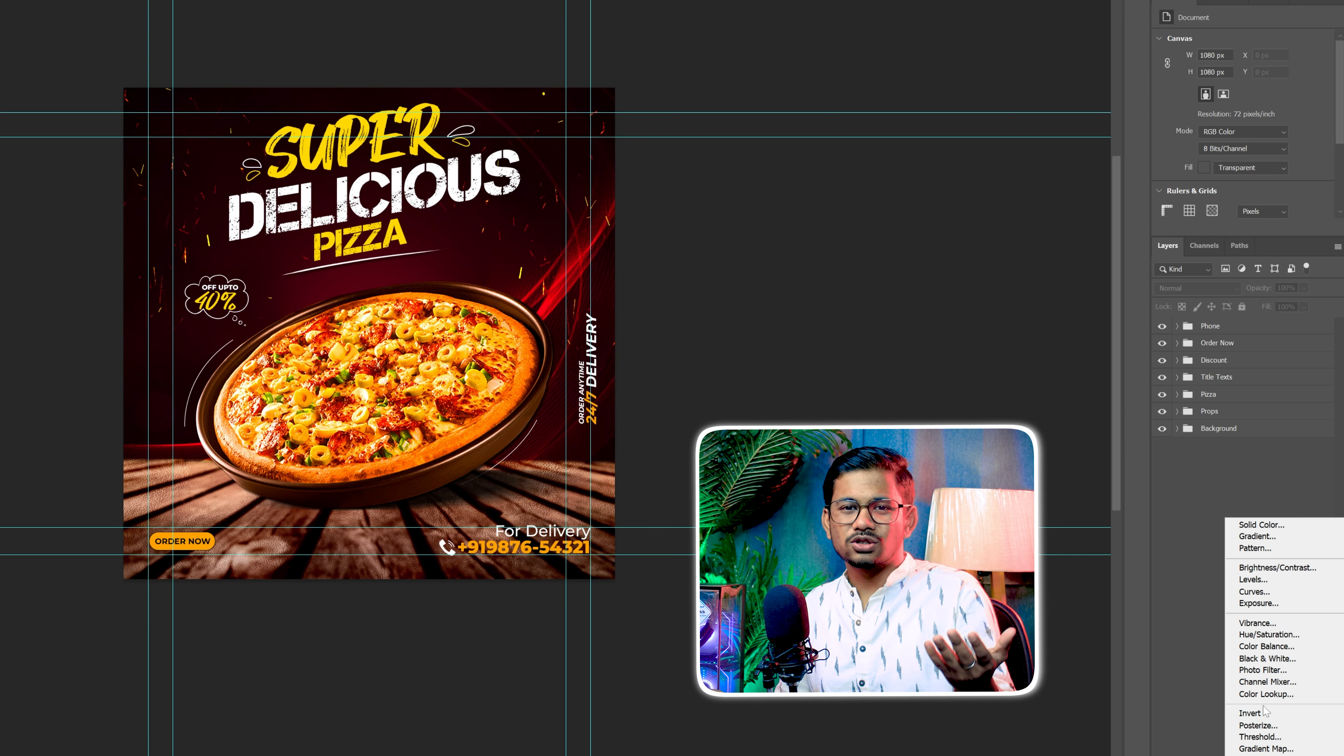
{"action": "left_click", "coordinate": [1264, 694]}
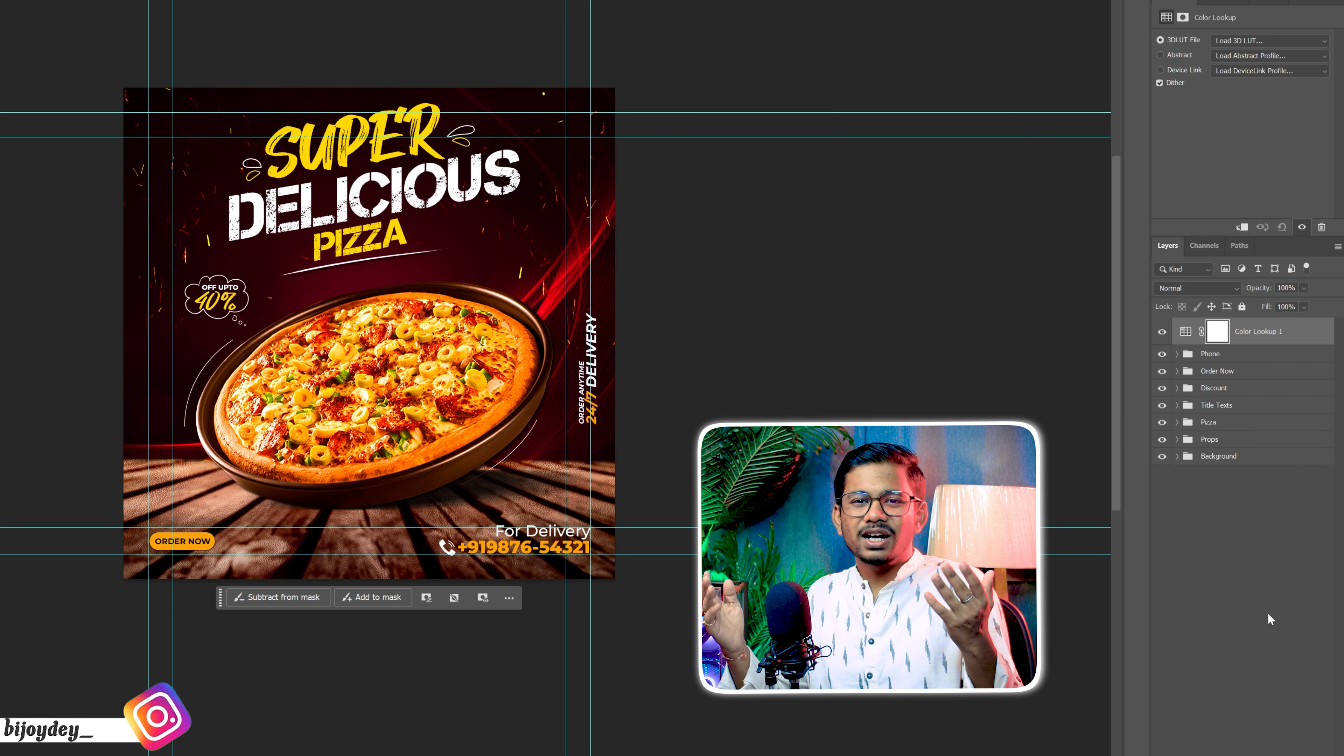
{"action": "left_click", "coordinate": [1263, 40]}
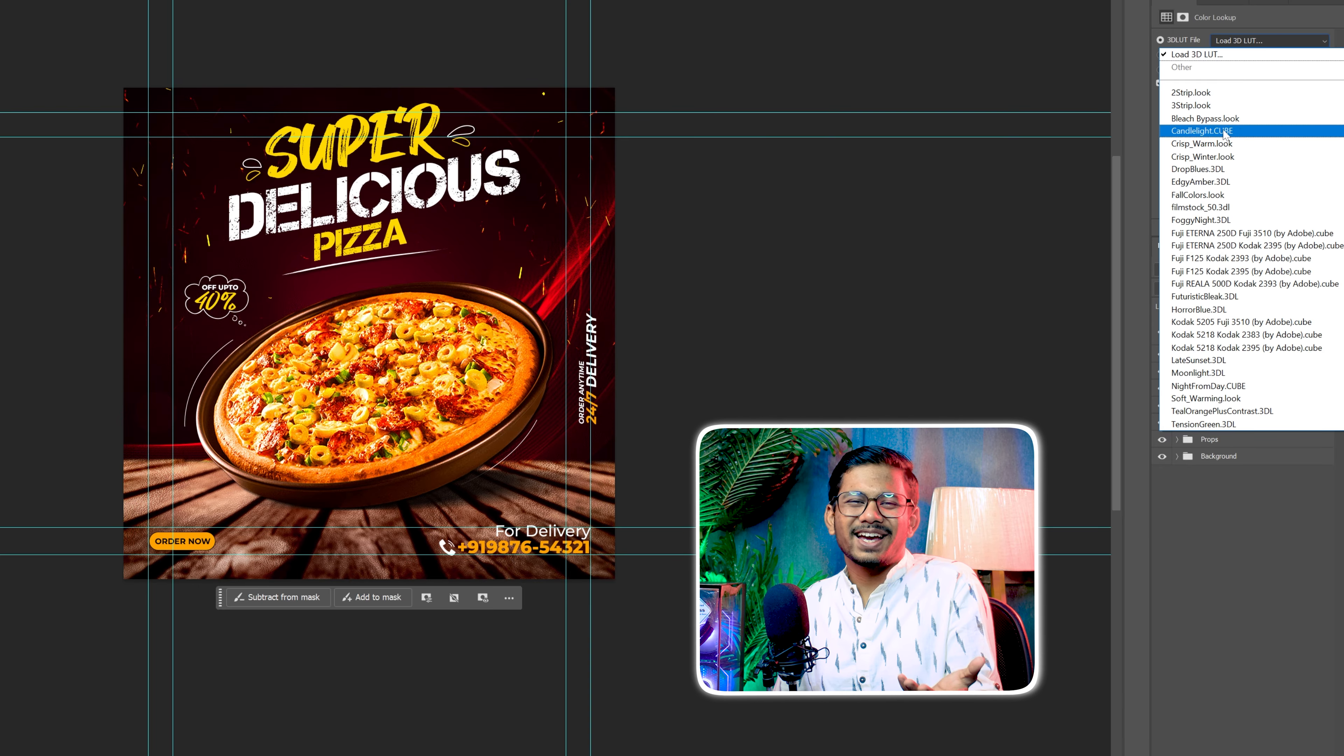
{"action": "left_click", "coordinate": [1218, 143]}
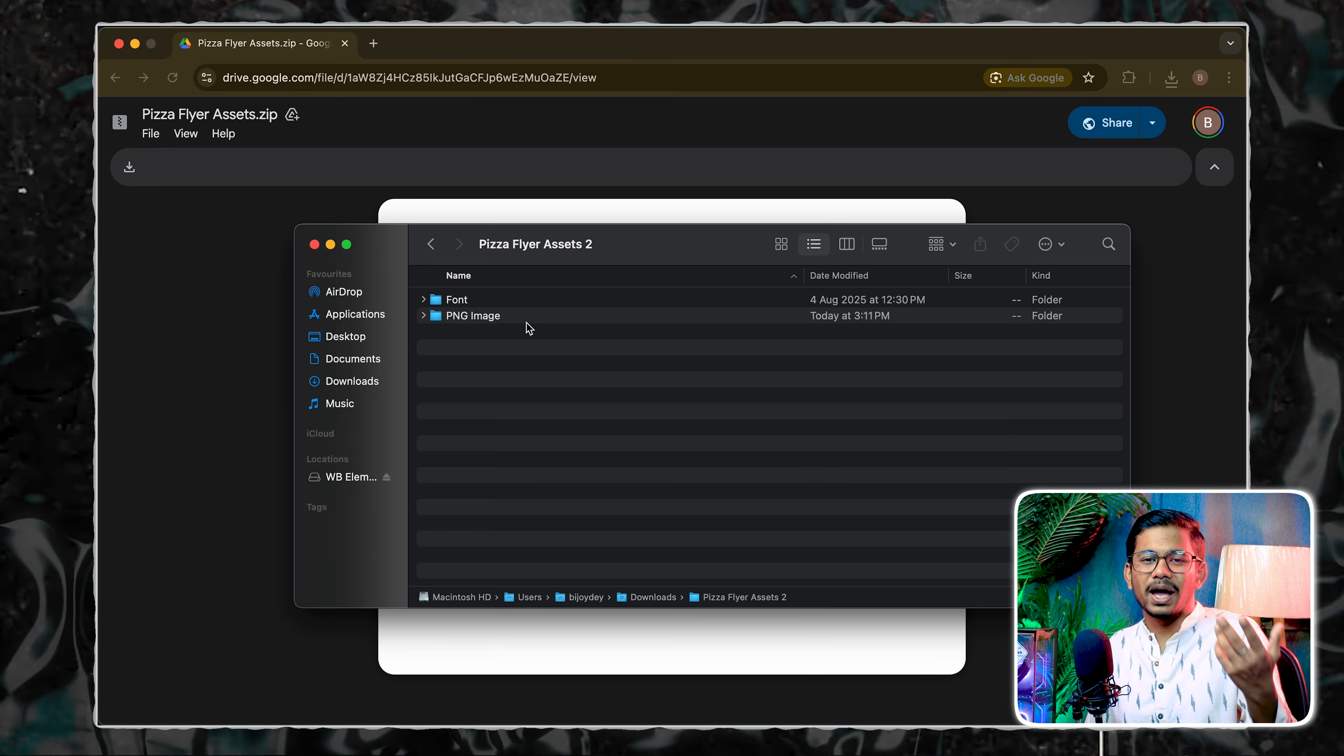
Switch to Finder and look through the PNG Image and Font folders in Pizza Flyer Assets 2
{"action": "double_click", "coordinate": [527, 320]}
{"action": "left_click", "coordinate": [437, 244]}
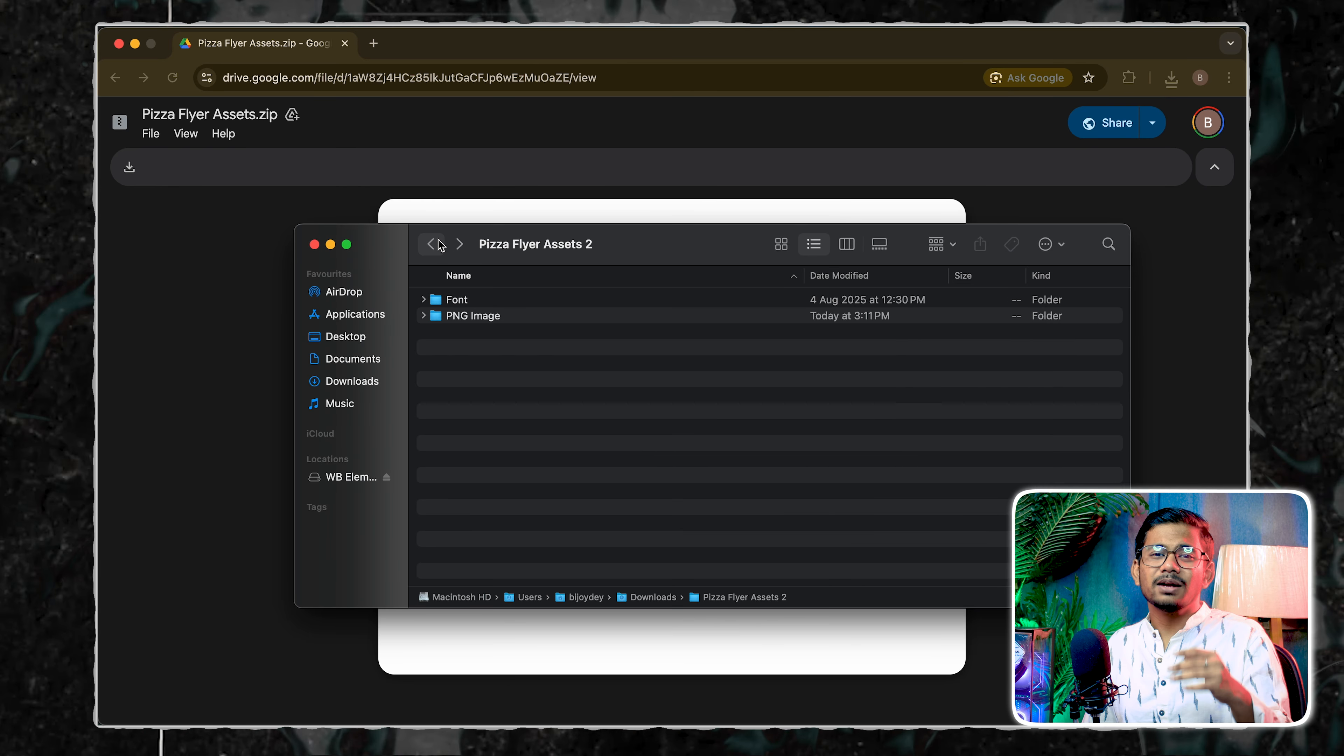
{"action": "double_click", "coordinate": [495, 300]}
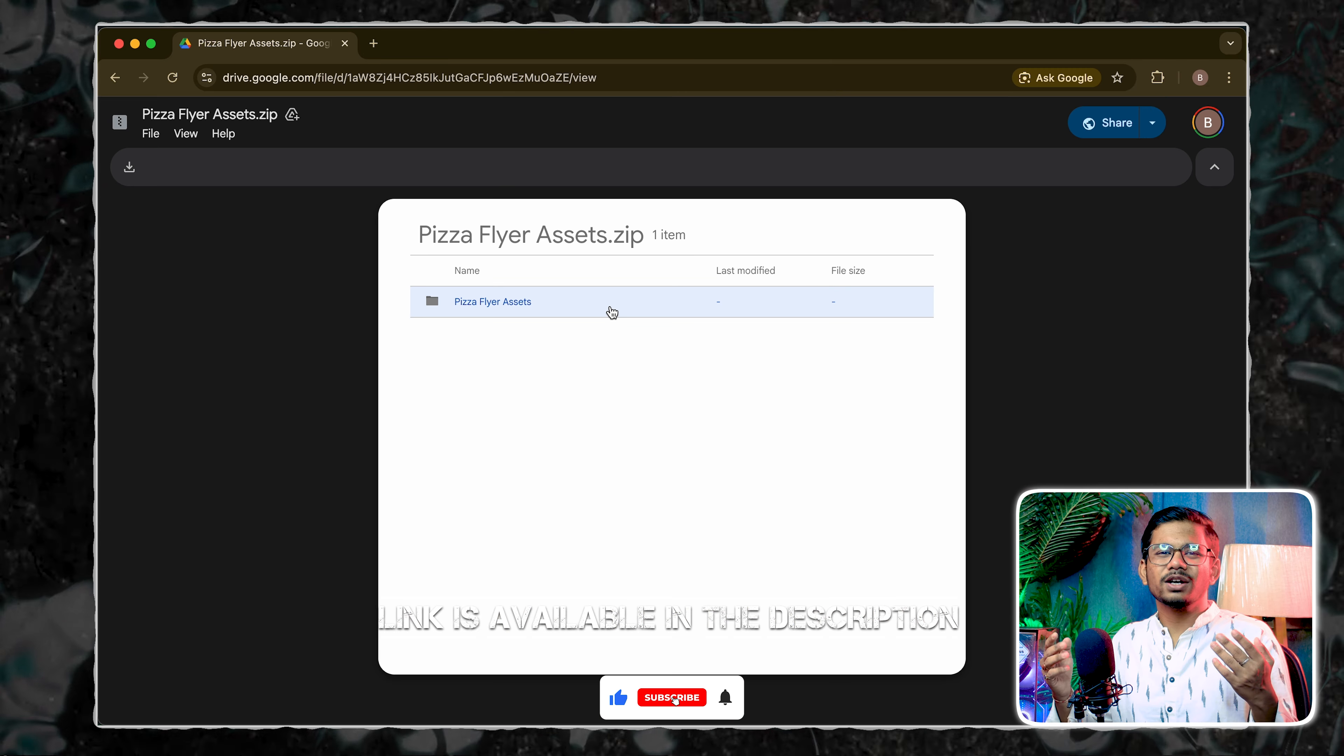
On Google Drive, inspect the PNG Image and Font folders in Pizza Flyer Assets.zip and download the archive
{"action": "double_click", "coordinate": [609, 310]}
{"action": "double_click", "coordinate": [573, 342]}
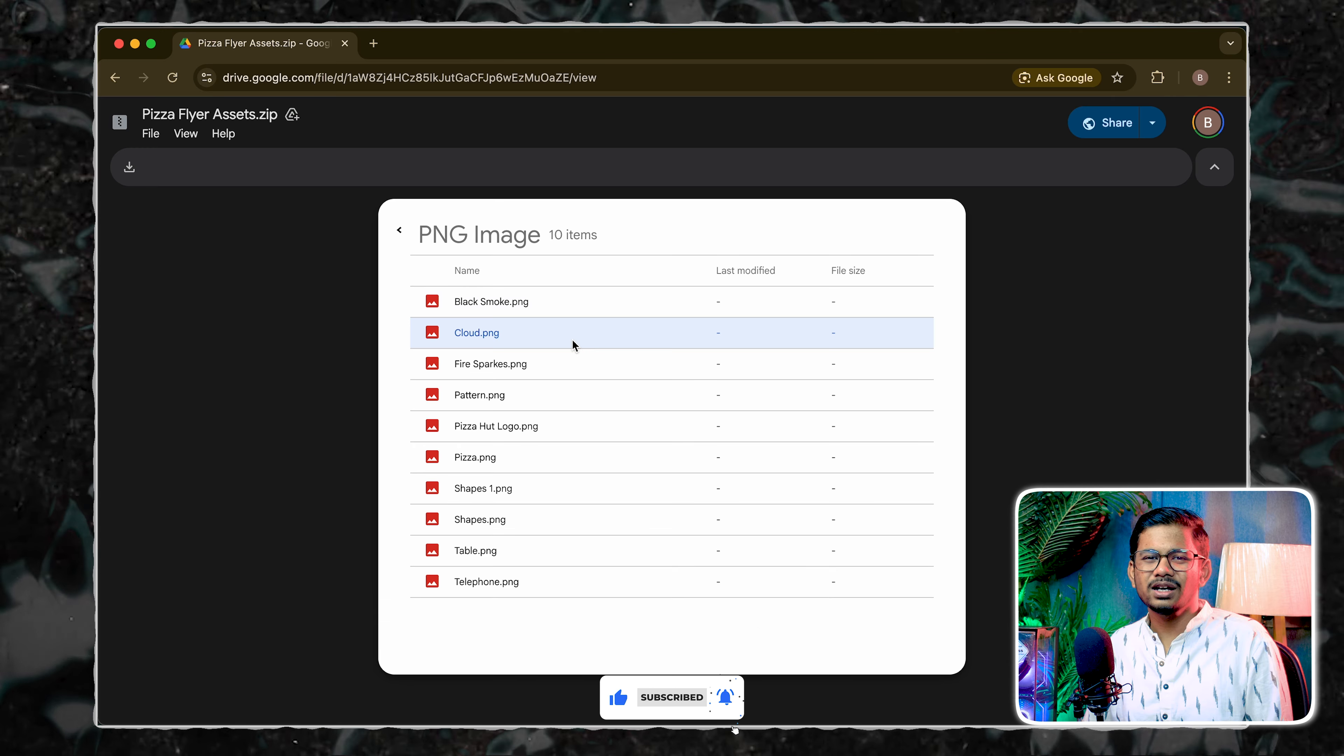
{"action": "left_click", "coordinate": [401, 231]}
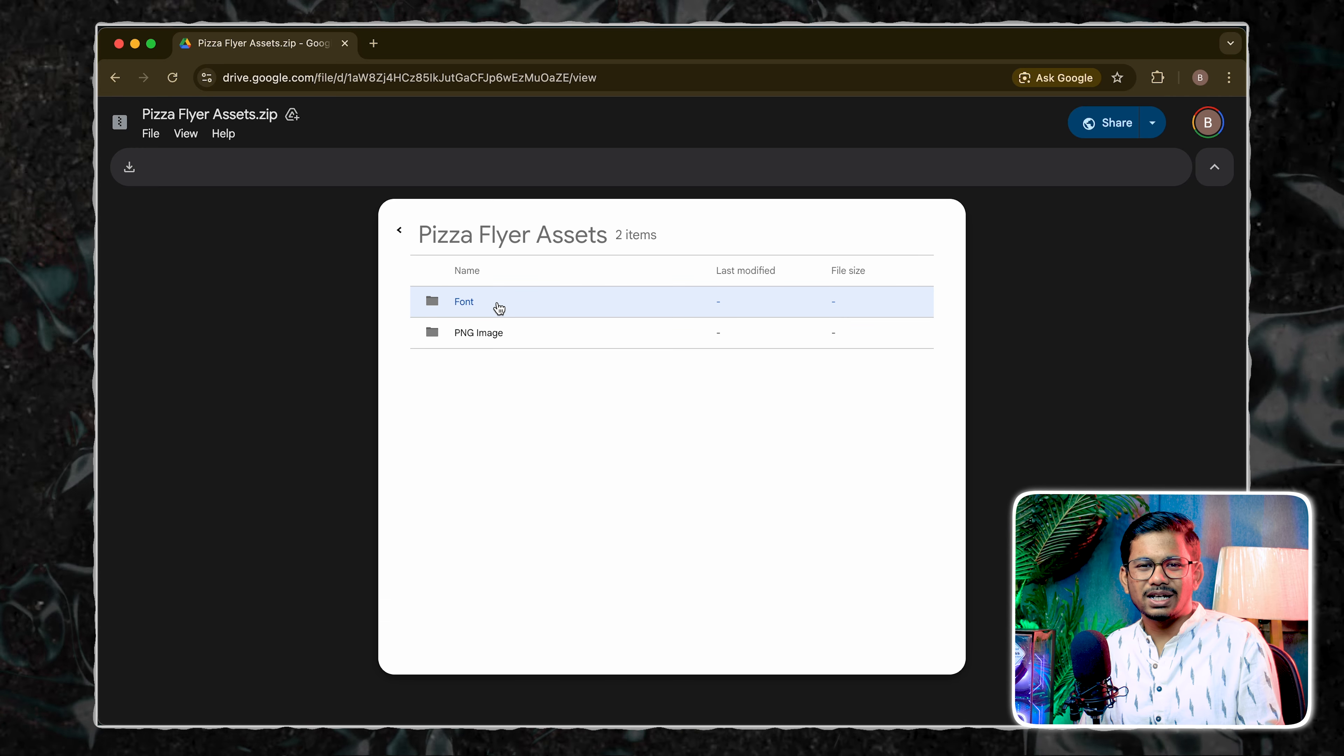
{"action": "double_click", "coordinate": [500, 307]}
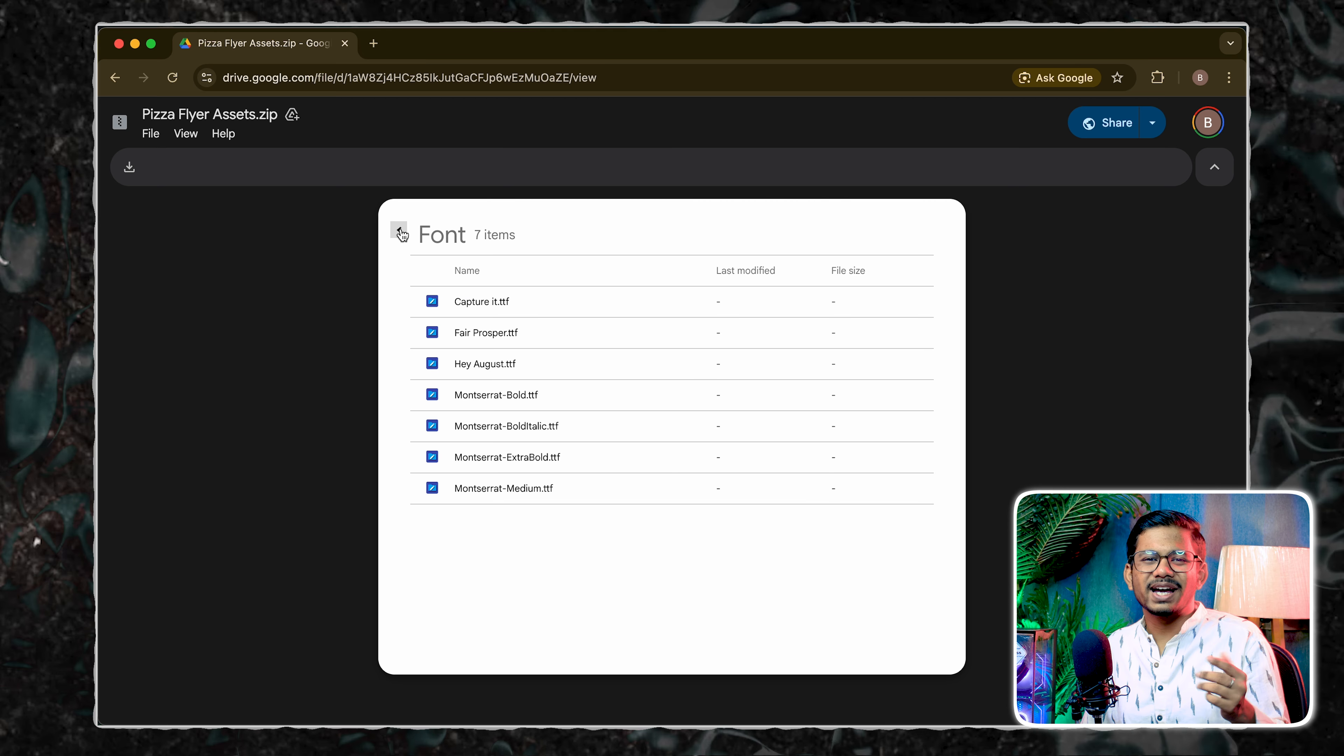
{"action": "left_click", "coordinate": [400, 231]}
{"action": "left_click", "coordinate": [401, 232]}
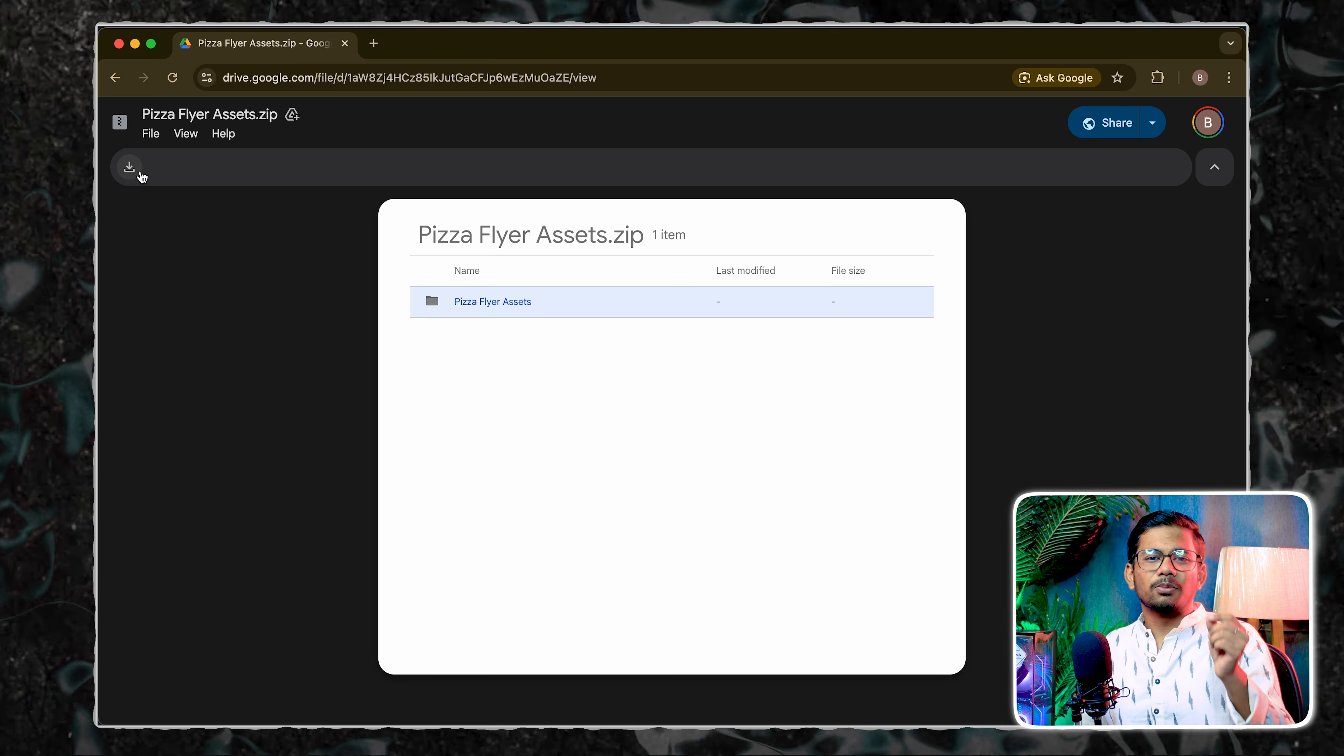
{"action": "left_click", "coordinate": [131, 168]}
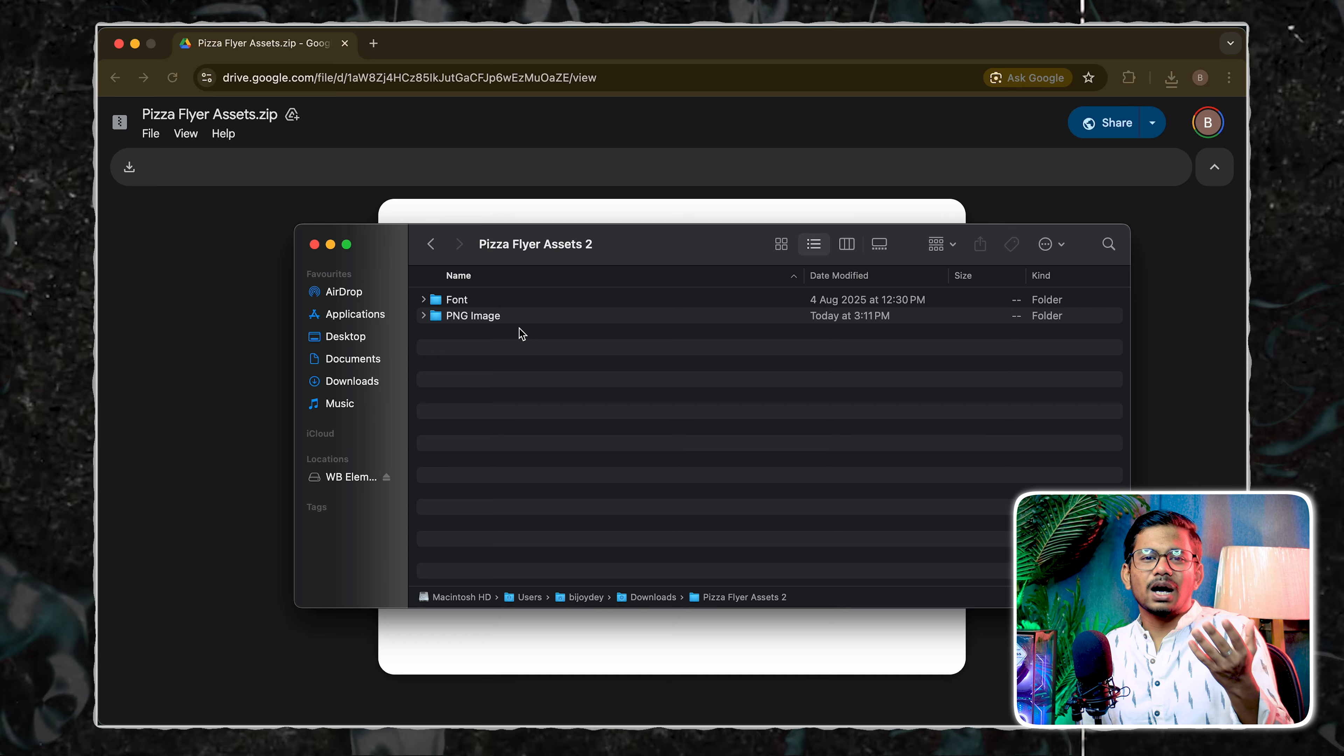
Check the contents of the downloaded PNG Image and Font folders in Finder
{"action": "double_click", "coordinate": [527, 322]}
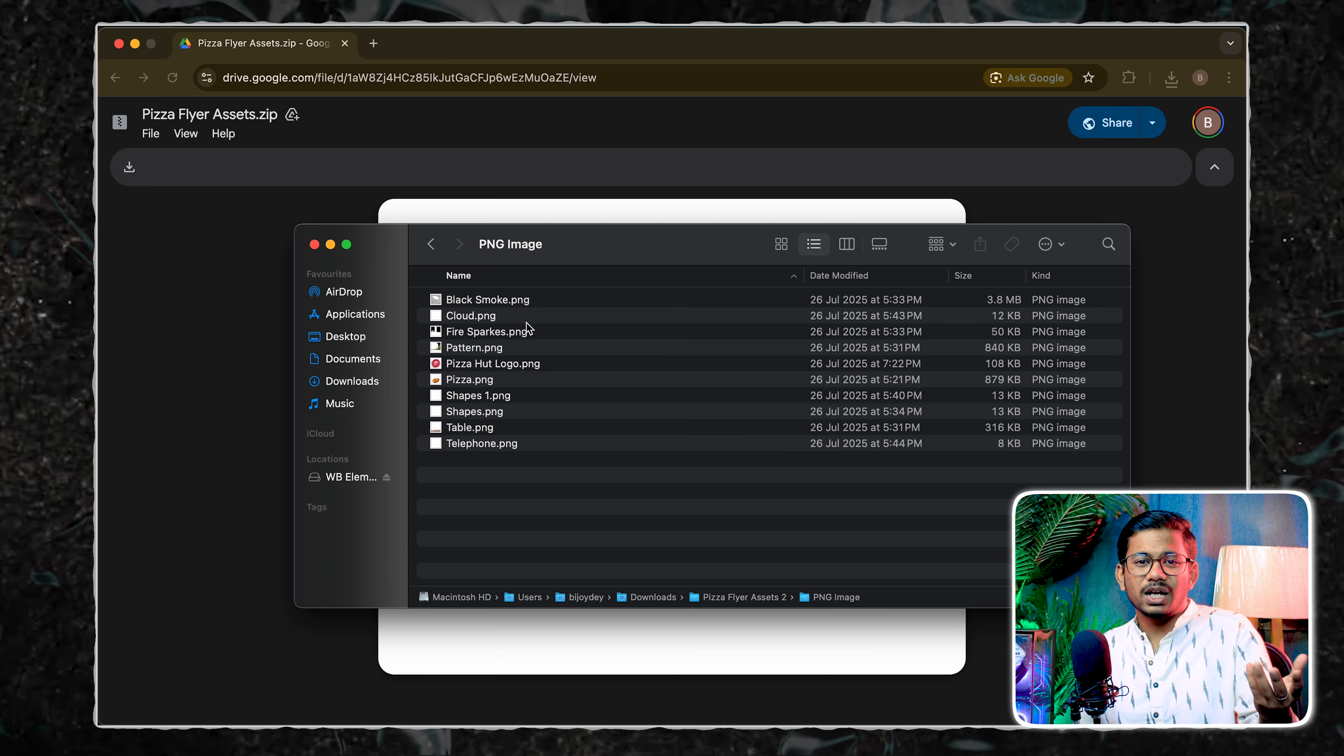
{"action": "left_click", "coordinate": [432, 244]}
{"action": "double_click", "coordinate": [503, 302]}
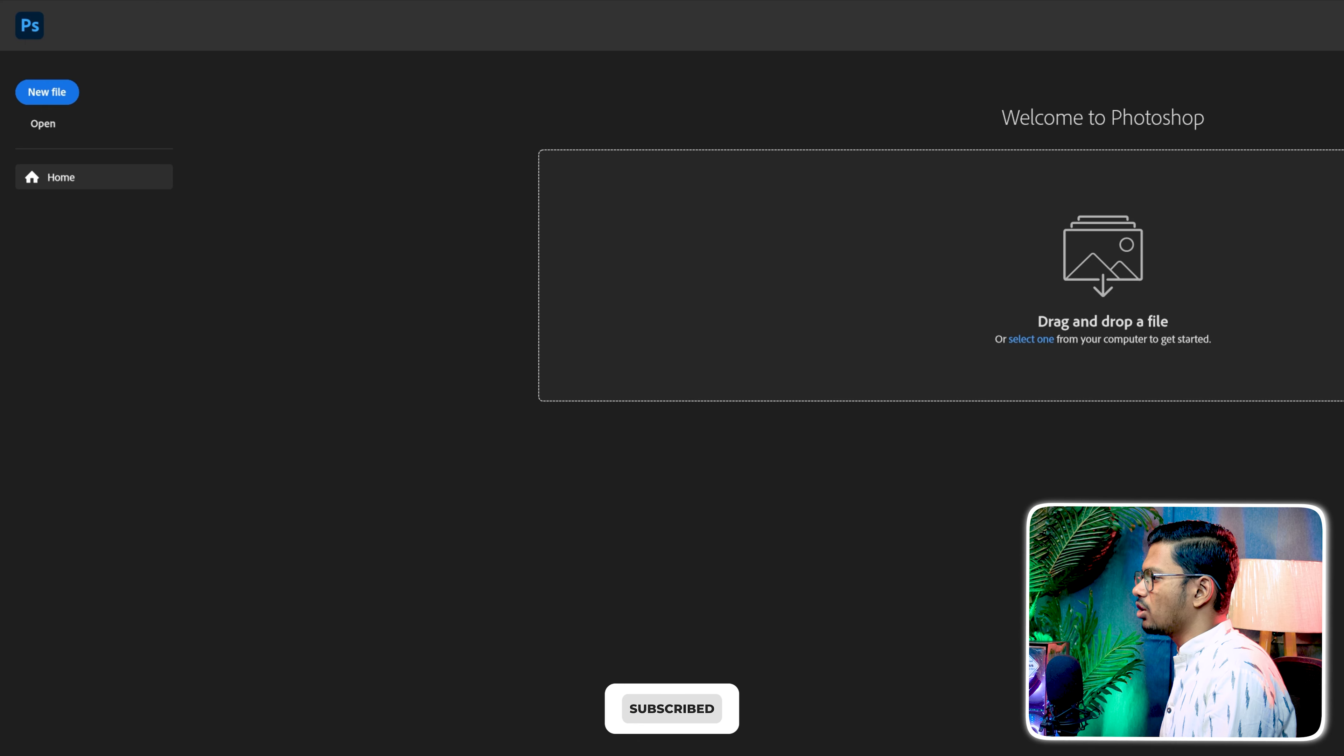
In Photoshop, create a 1080 x 1080 px, 72 ppi RGB document named Pizza Flyer with custom background colour 580013
{"action": "left_click", "coordinate": [48, 92]}
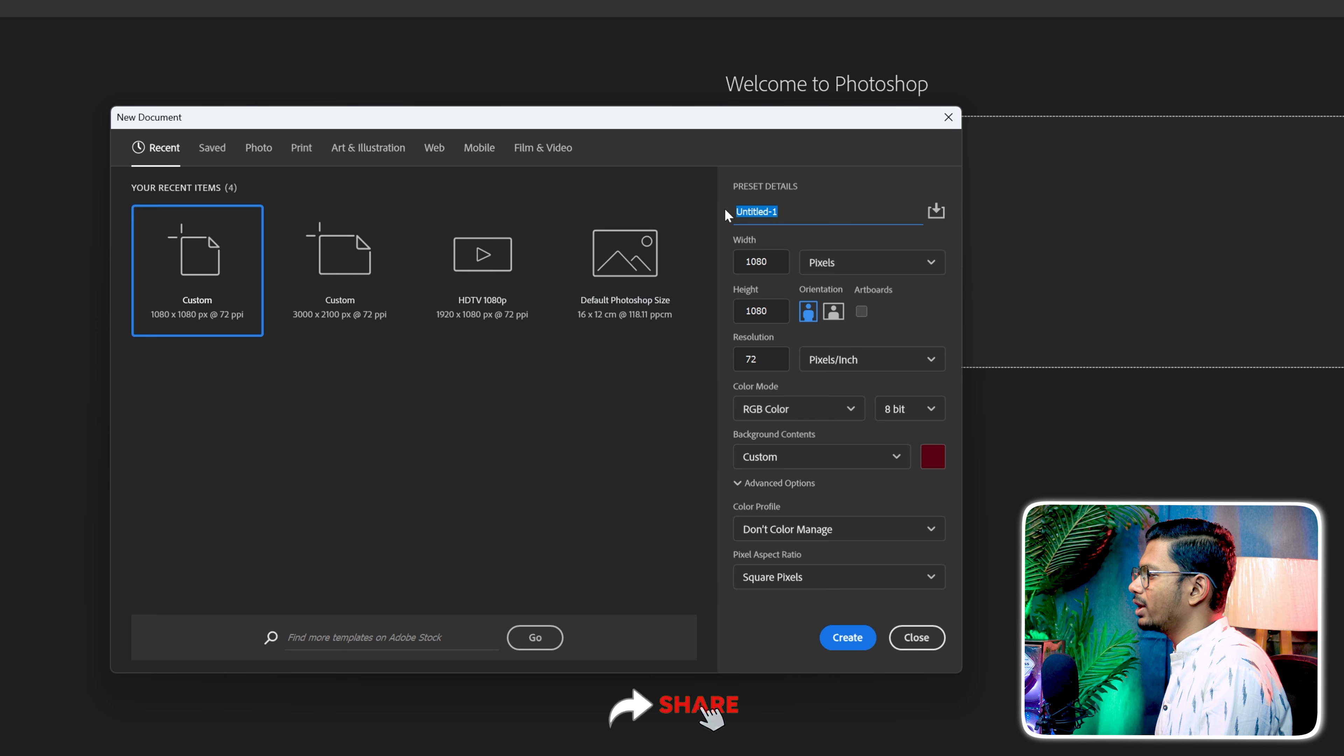
{"action": "type", "text": "Pizza Flyer"}
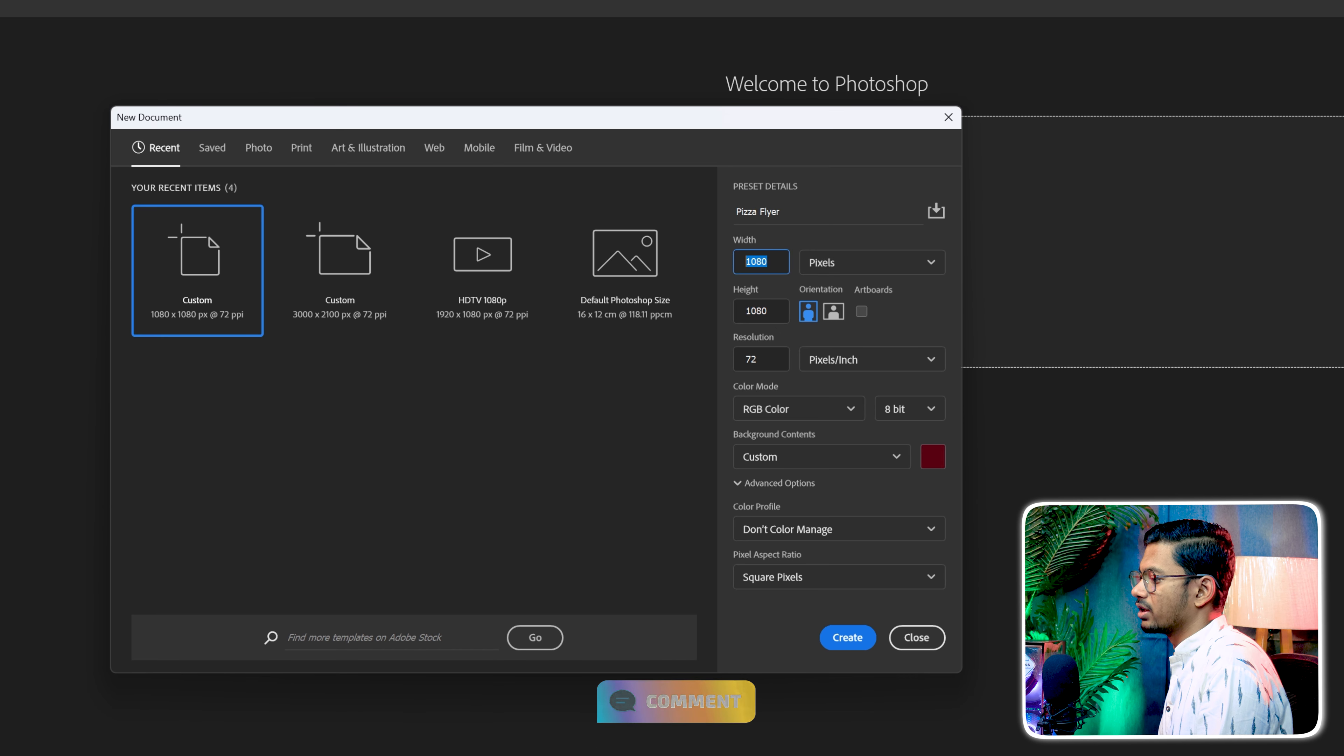
{"action": "left_click", "coordinate": [820, 456]}
{"action": "left_click", "coordinate": [822, 457]}
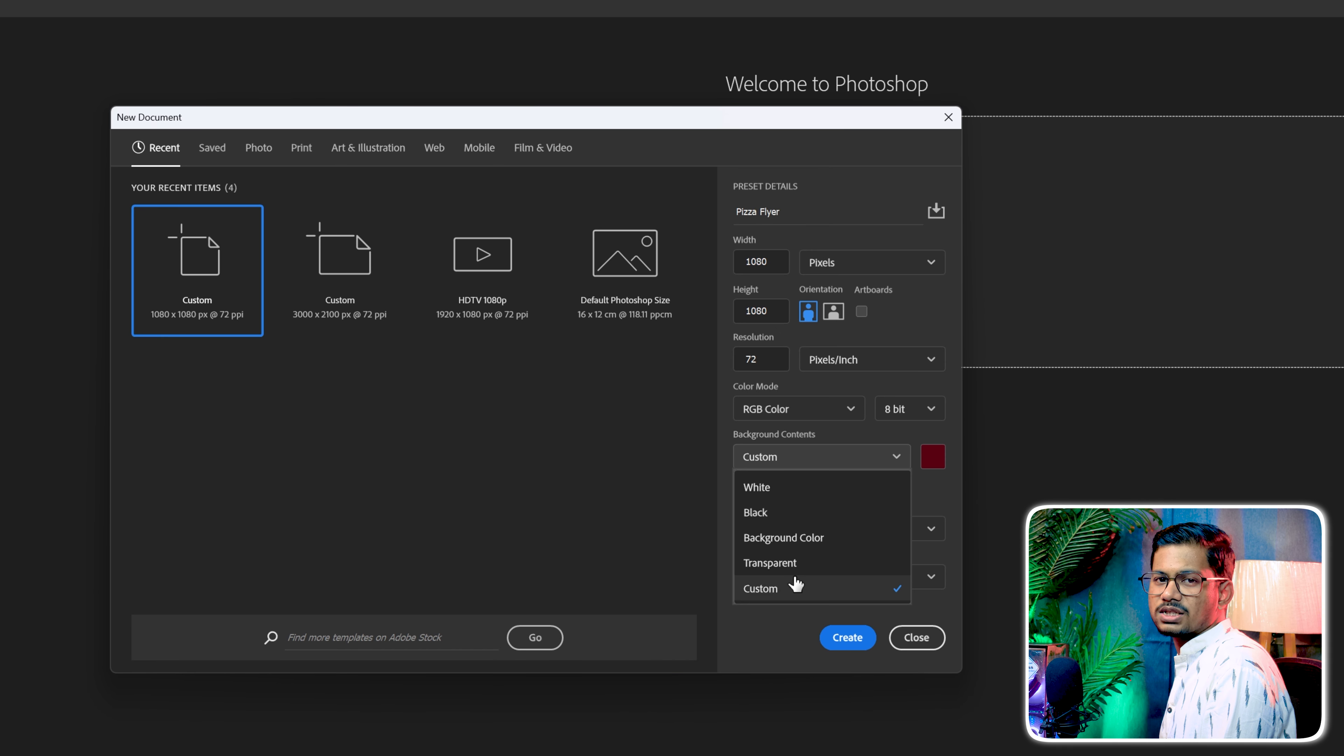
{"action": "left_click", "coordinate": [794, 583]}
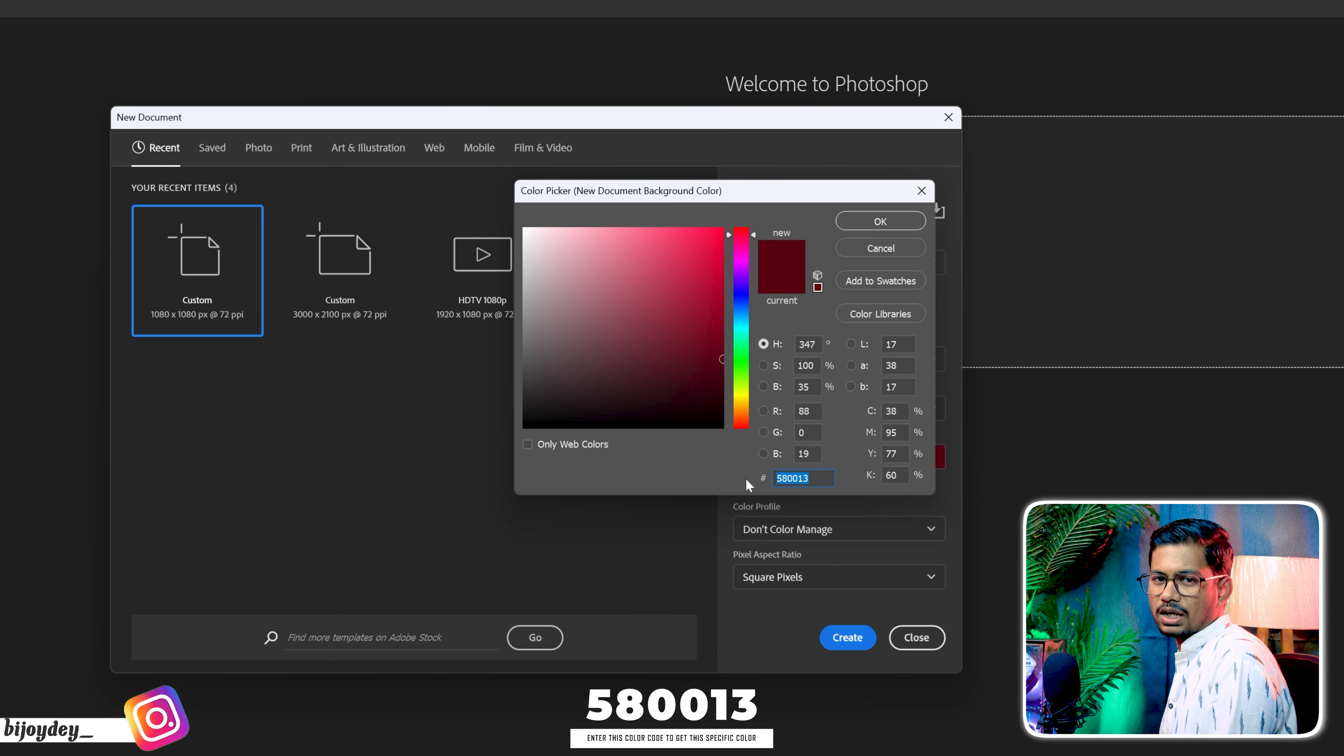
{"action": "left_click", "coordinate": [888, 222]}
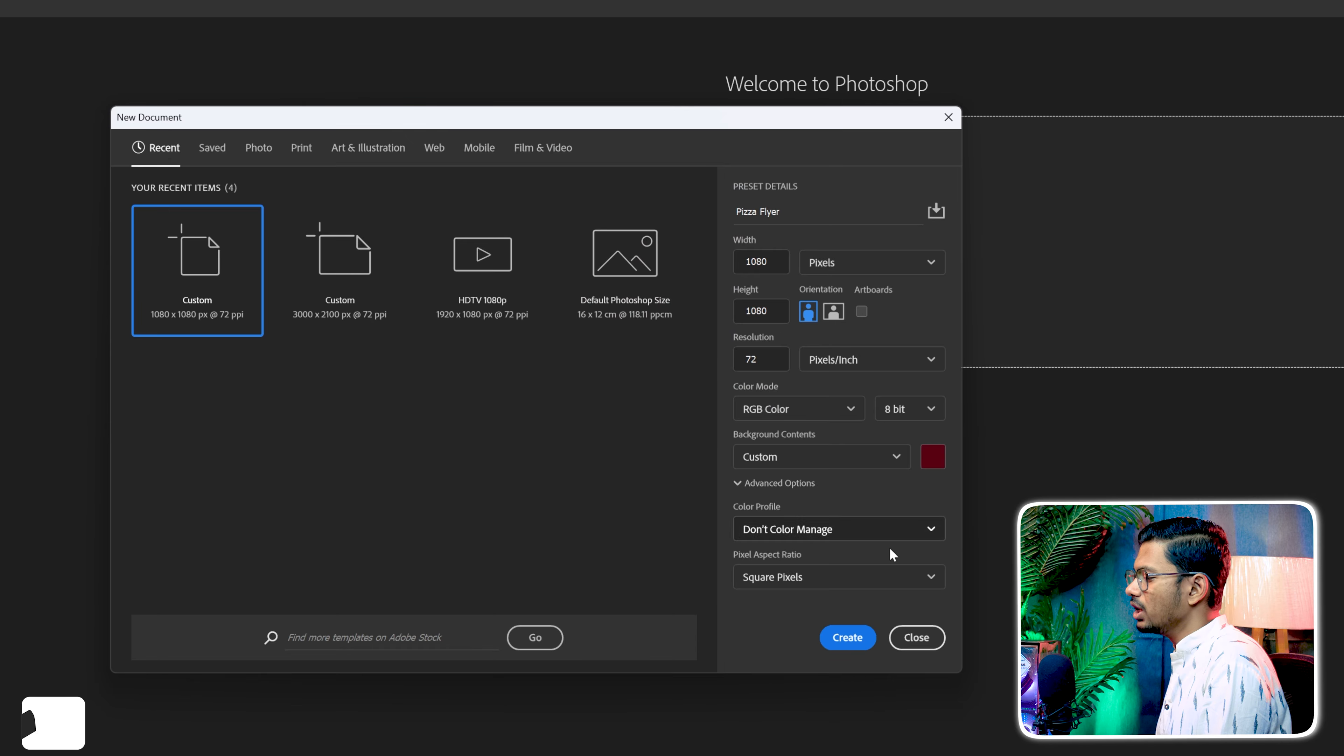
{"action": "left_click", "coordinate": [850, 637]}
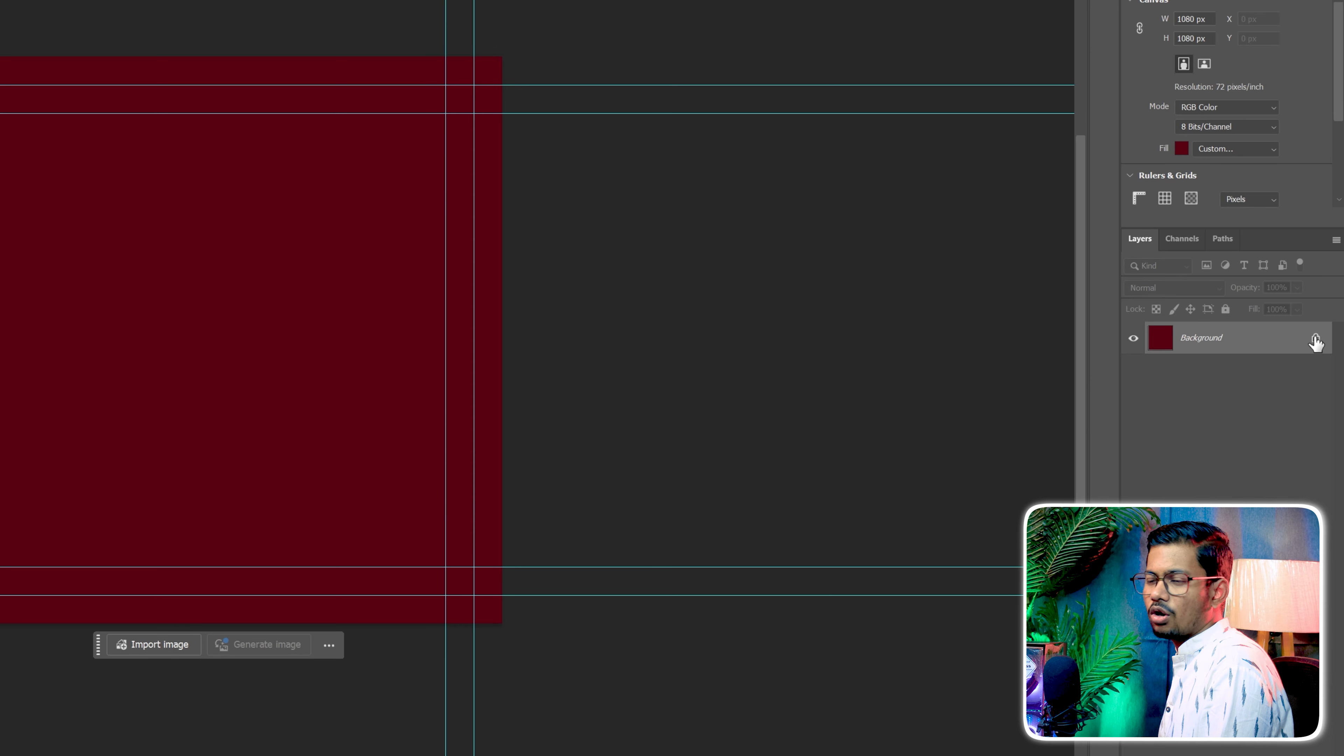
Unlock the red base layer, name it Background and deselect it
{"action": "left_click", "coordinate": [1324, 383]}
{"action": "double_click", "coordinate": [1202, 339]}
{"action": "type", "text": "Background"}
{"action": "key", "text": "Return"}
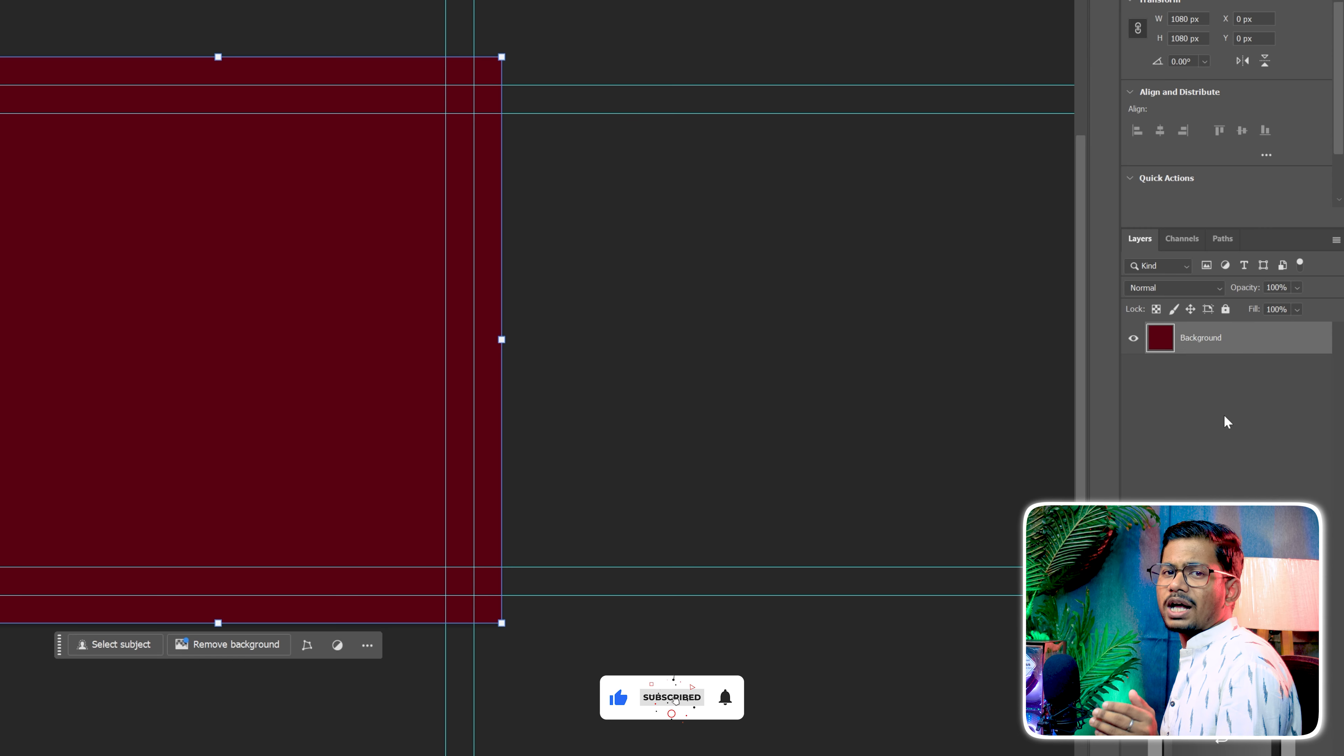
{"action": "left_click", "coordinate": [1223, 414]}
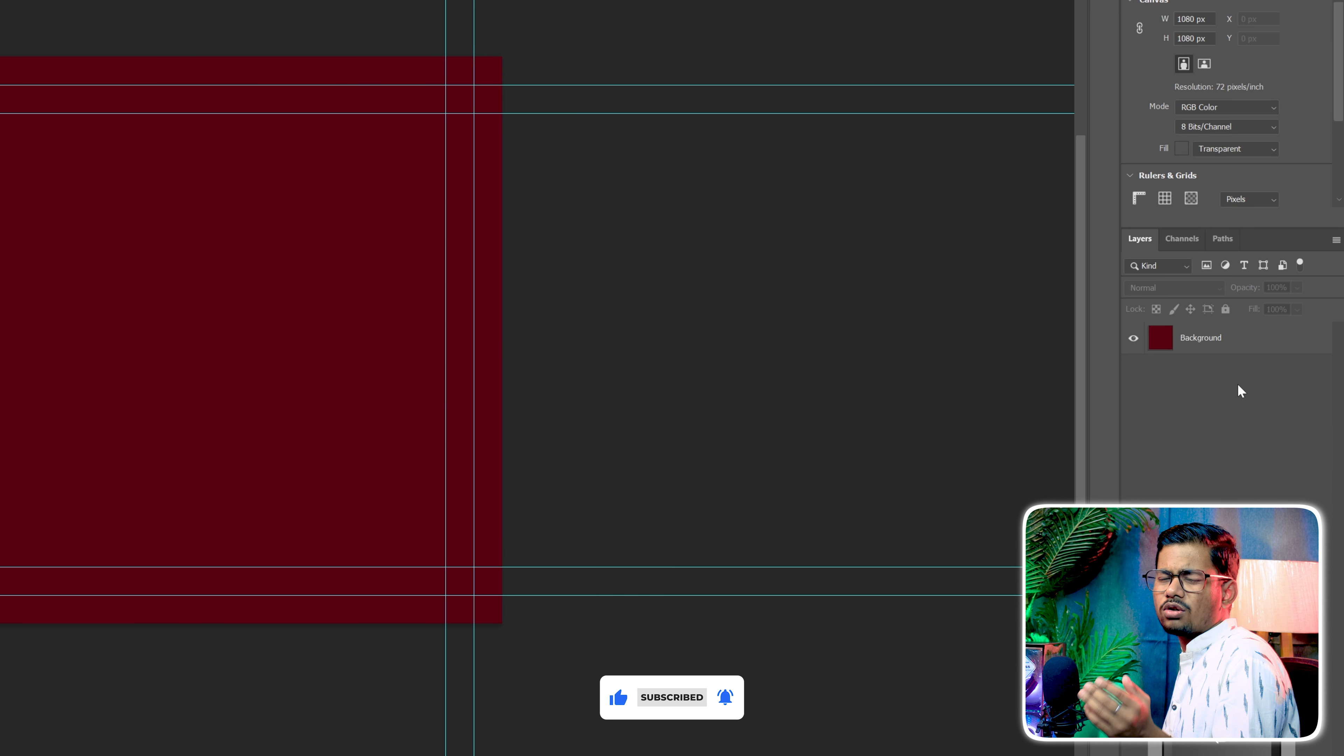
Add a Gradient Overlay layer style to the Background layer with its blend mode set to Normal
{"action": "left_click", "coordinate": [1252, 351]}
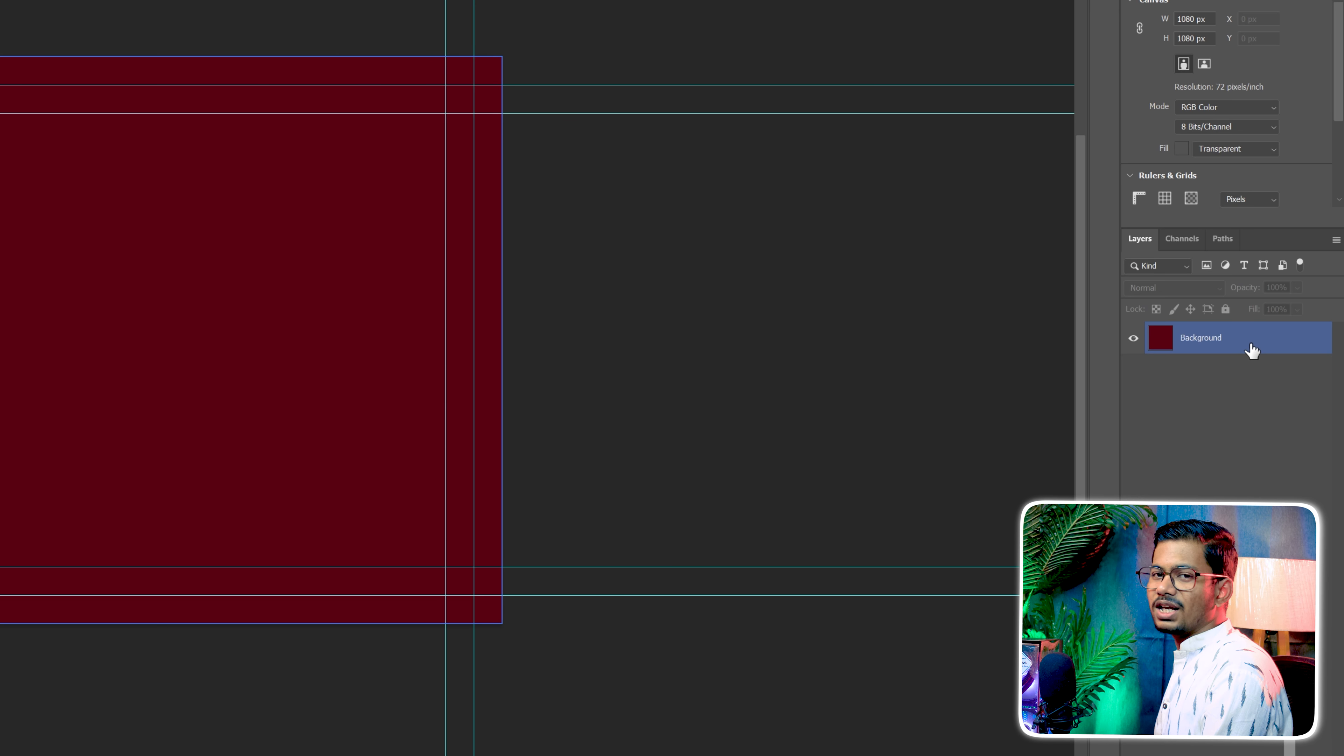
{"action": "double_click", "coordinate": [1252, 350]}
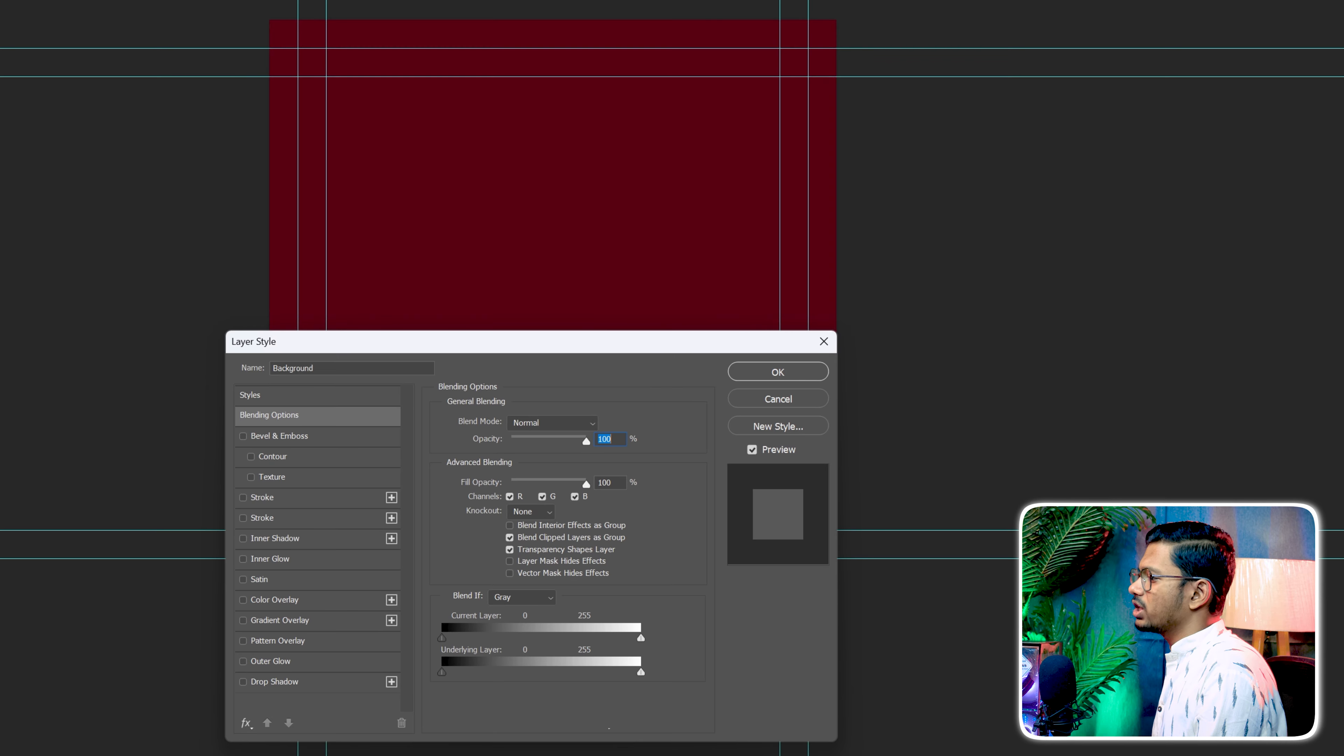
{"action": "left_click", "coordinate": [272, 619]}
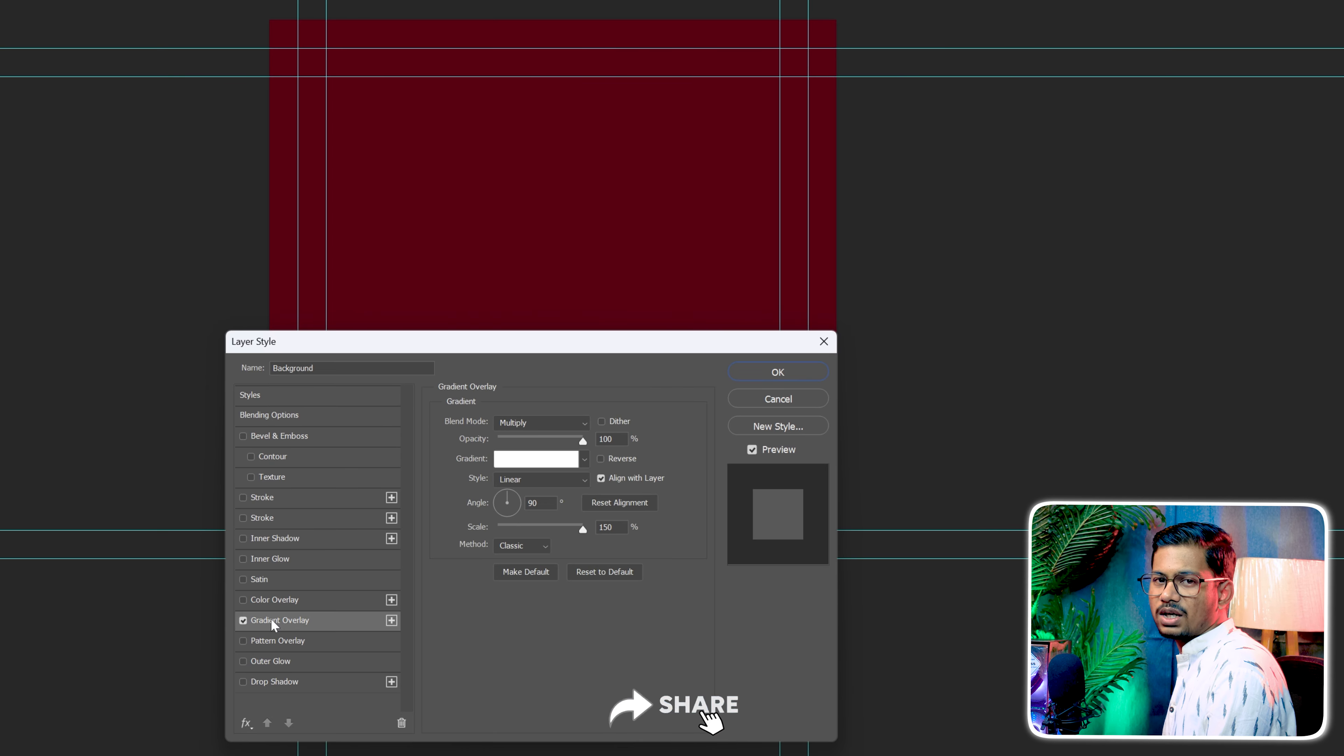
{"action": "left_click", "coordinate": [545, 423]}
{"action": "left_click", "coordinate": [537, 383]}
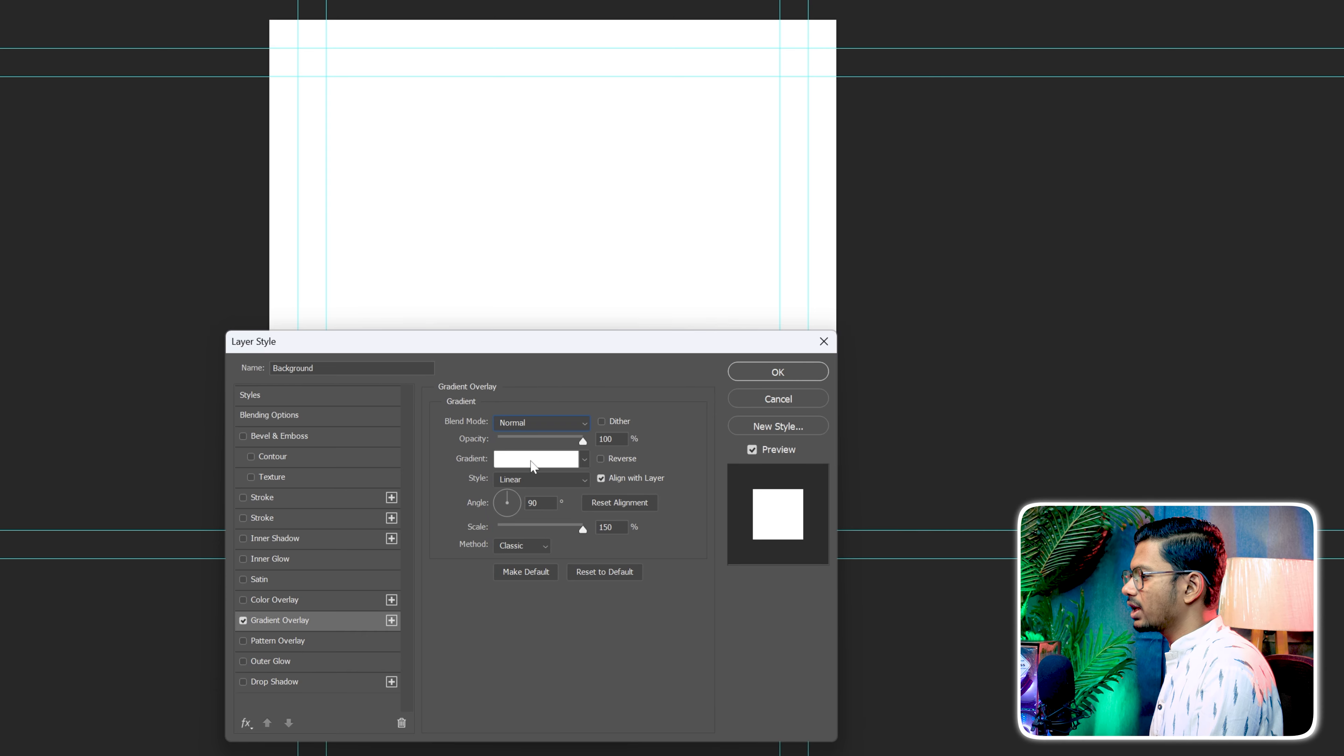
Open the overlay's gradient for editing and set its first colour stop at location 0 to 010000
{"action": "left_click", "coordinate": [532, 459]}
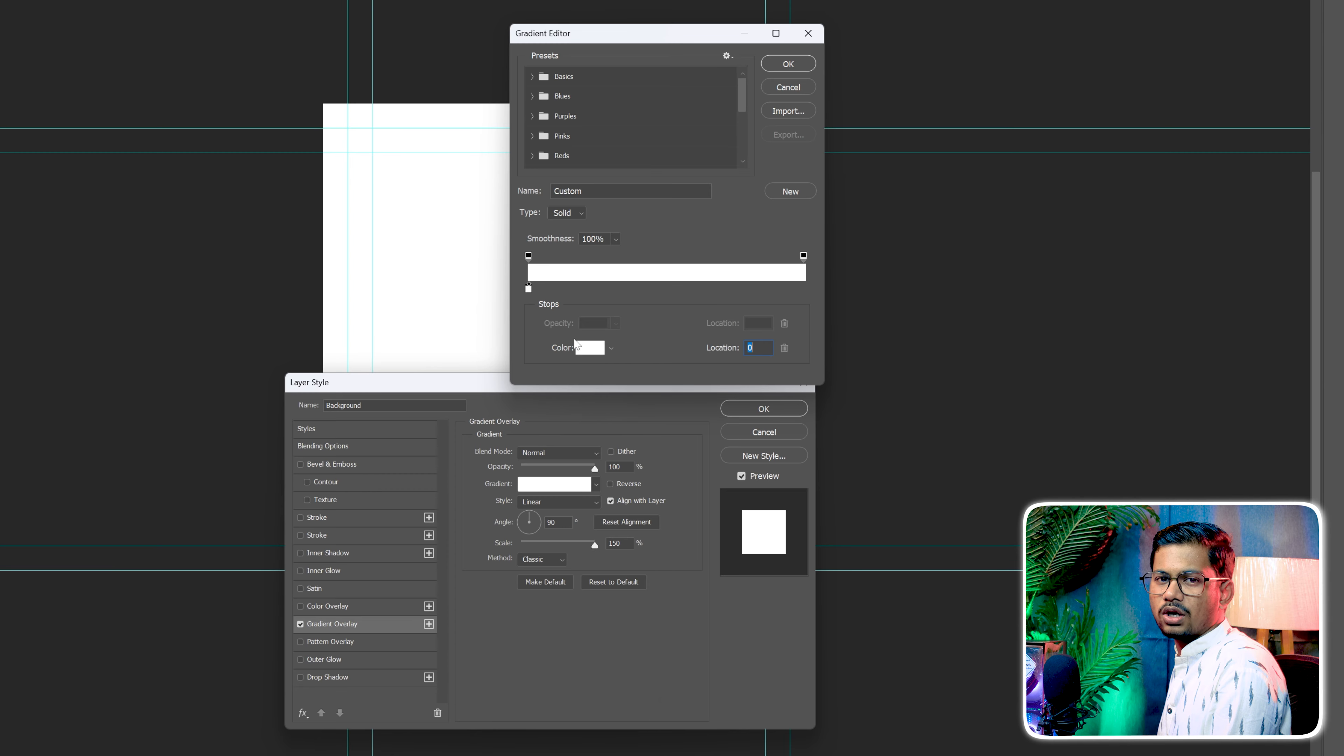
{"action": "left_click", "coordinate": [577, 346]}
{"action": "type", "text": "01"}
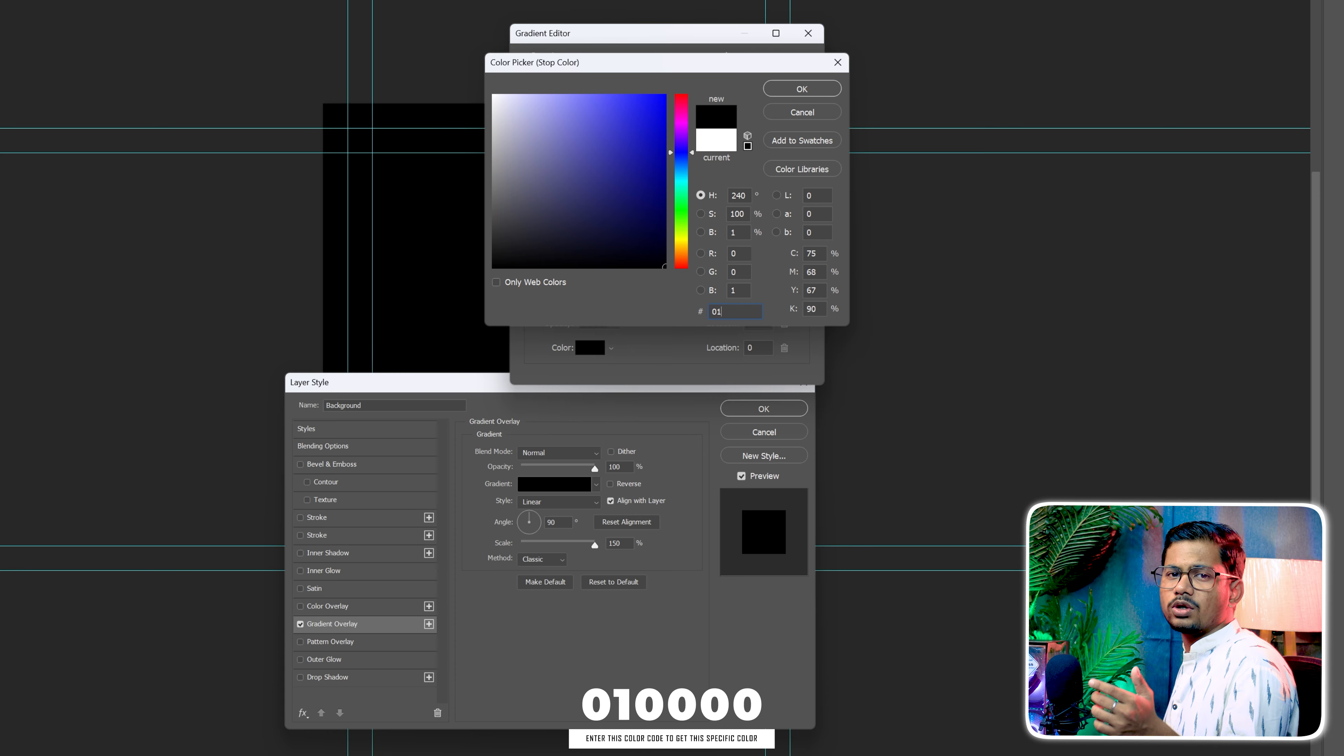
{"action": "type", "text": "0000"}
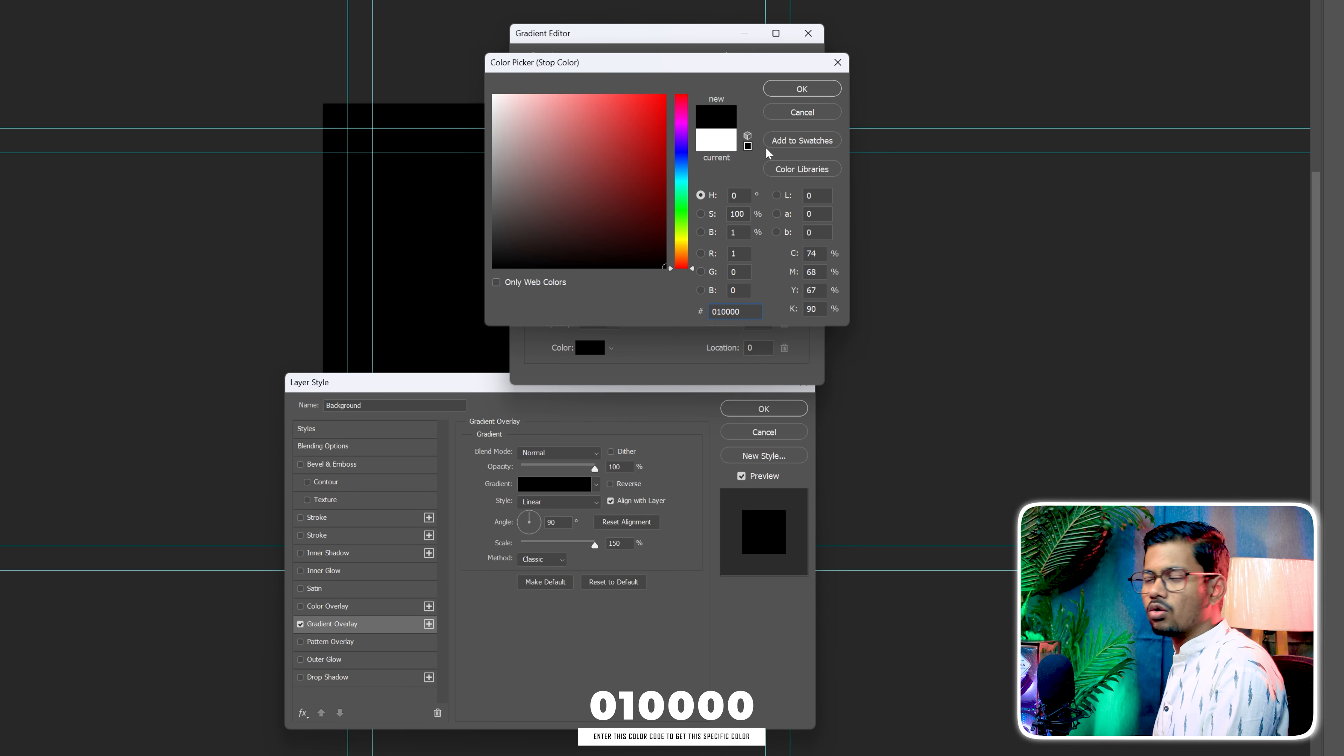
{"action": "left_click", "coordinate": [802, 89]}
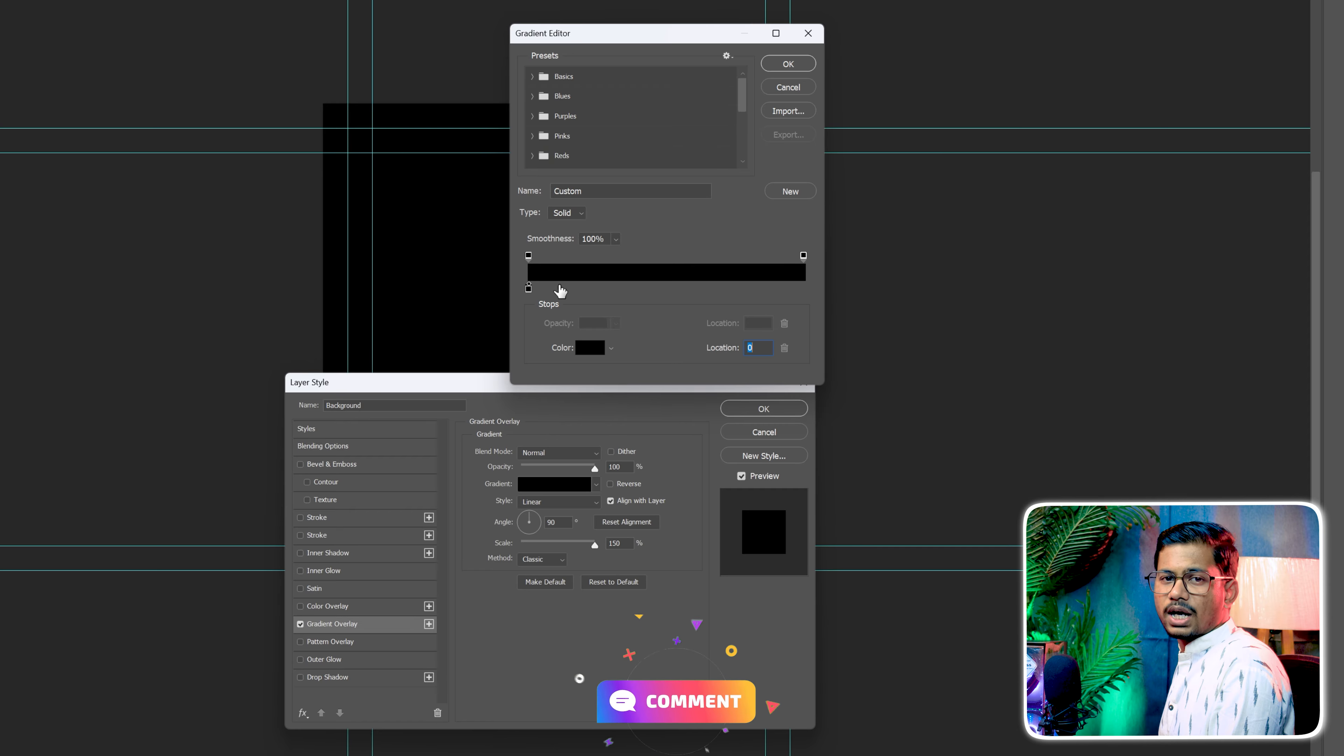
Add a second gradient colour stop at location 12 with colour 090002
{"action": "type", "text": "1"}
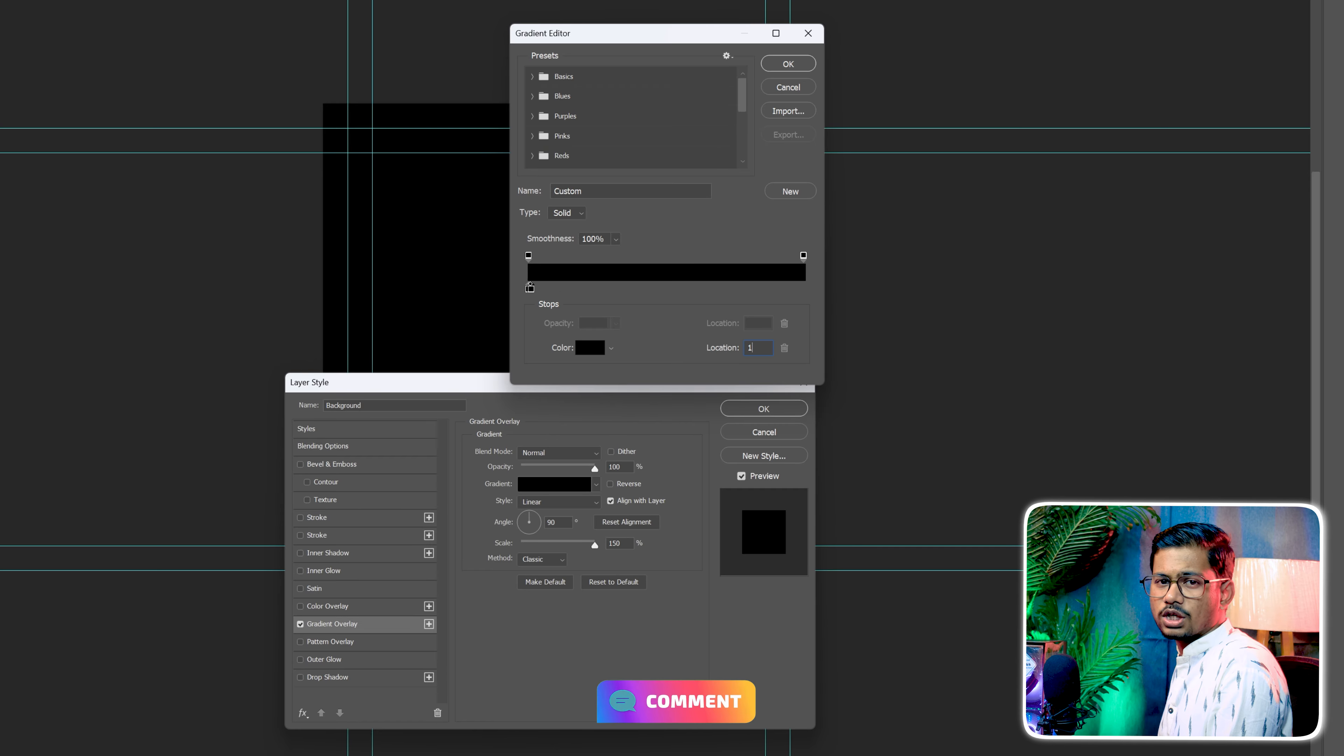
{"action": "type", "text": "2"}
{"action": "left_click", "coordinate": [588, 350]}
{"action": "type", "text": "09000"}
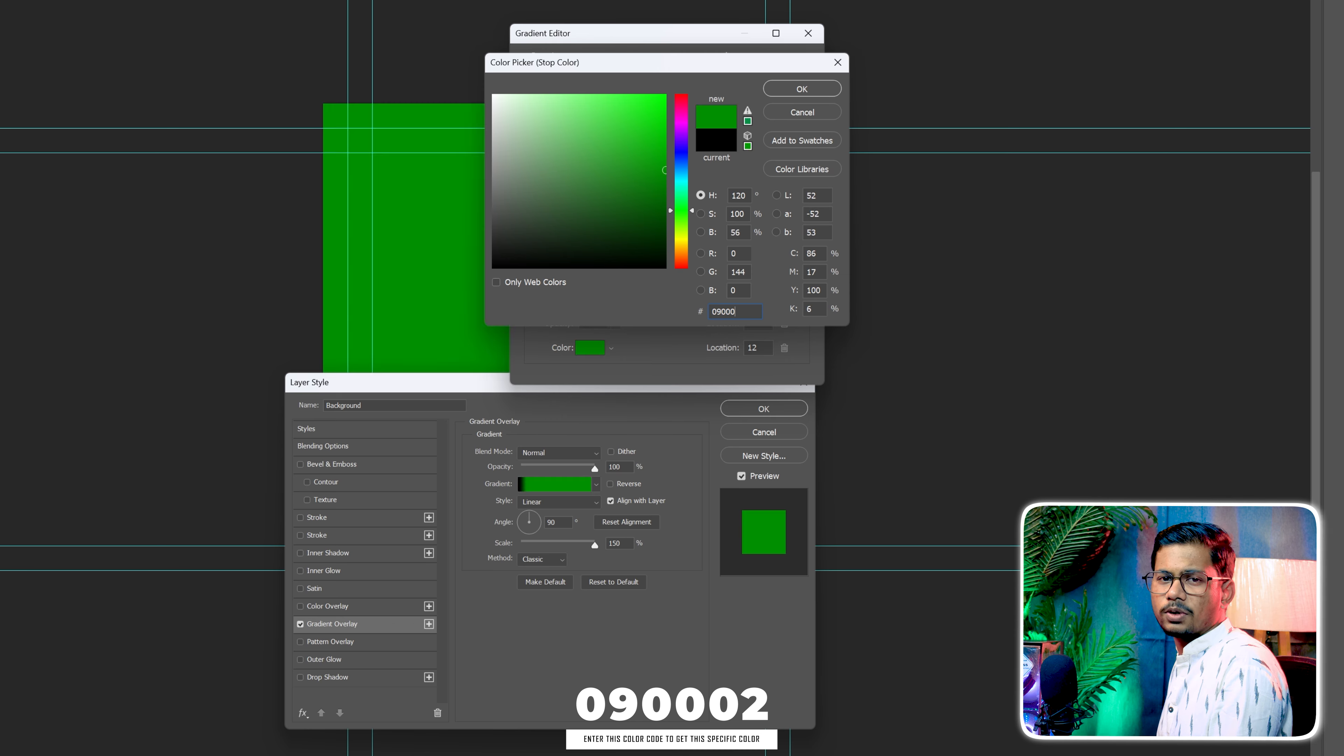
{"action": "type", "text": "2"}
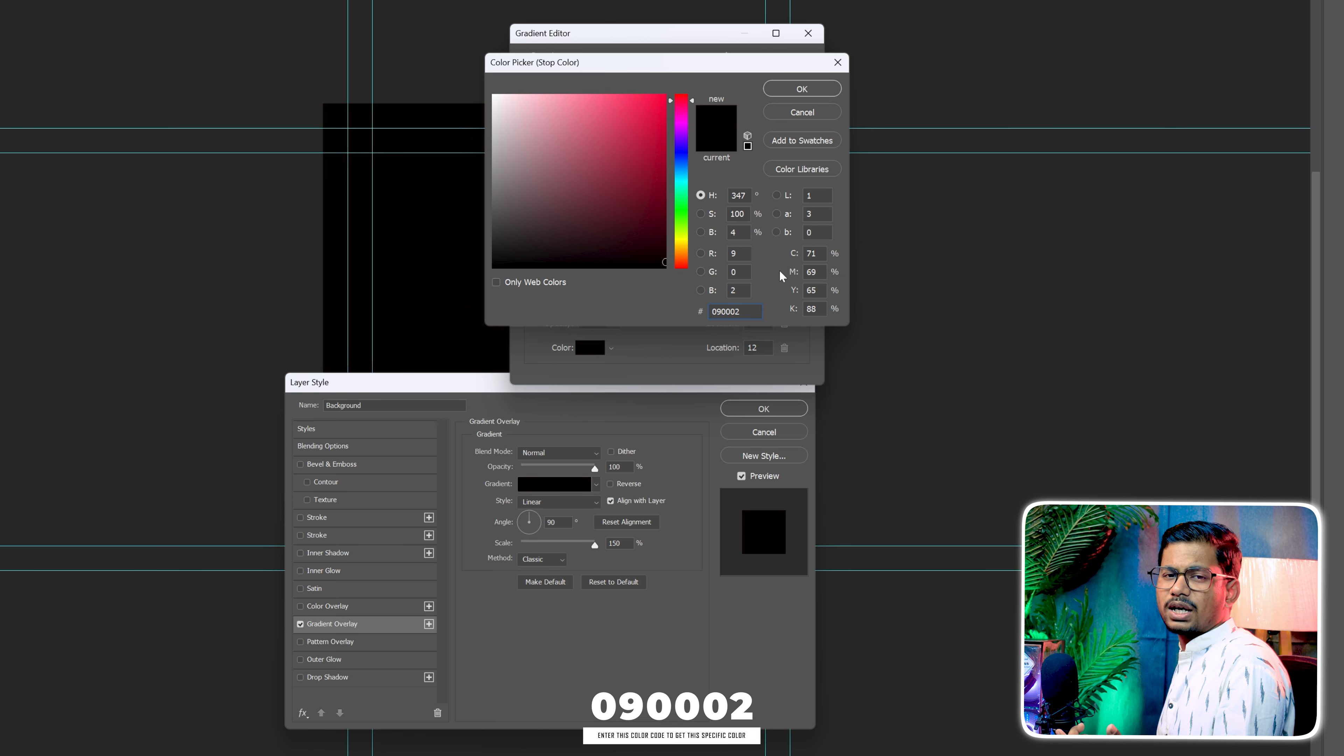
{"action": "left_click", "coordinate": [802, 89]}
Add a third gradient colour stop at location 28 with colour 130003
{"action": "left_click", "coordinate": [607, 289]}
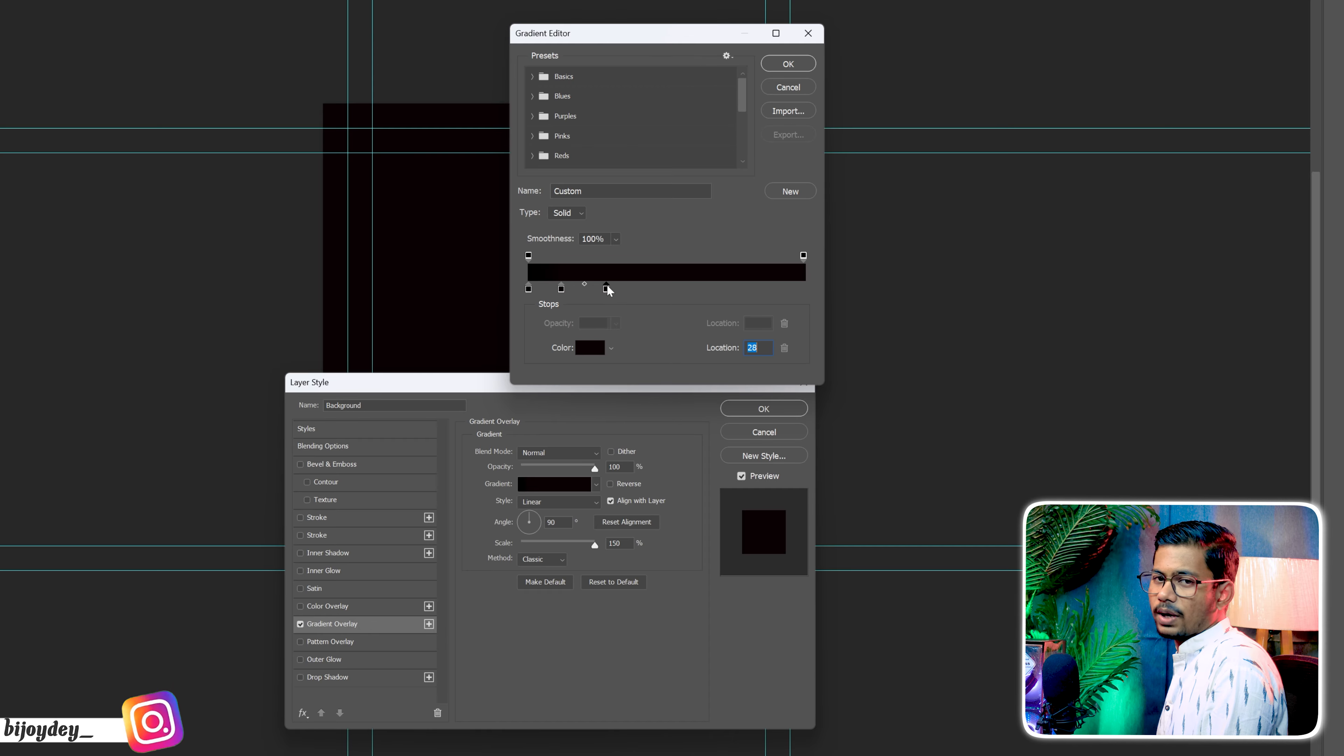
{"action": "left_click", "coordinate": [592, 349]}
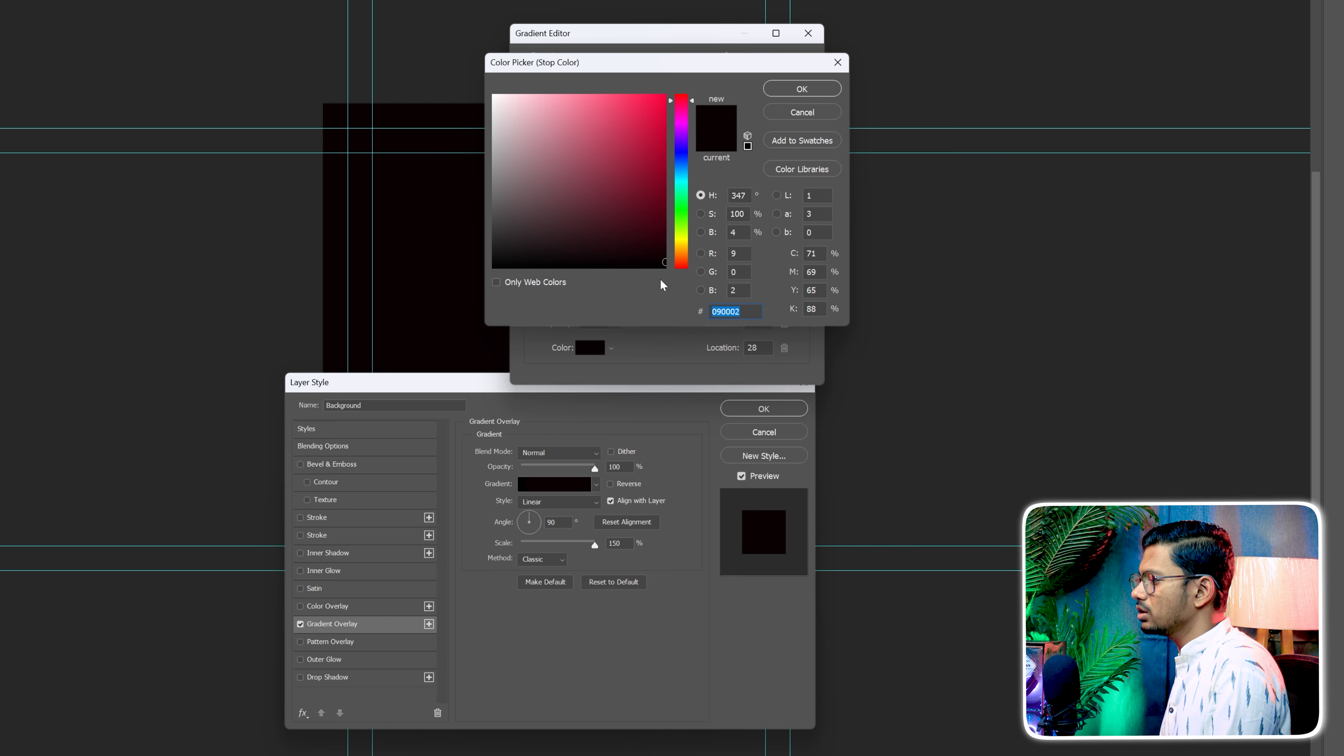
{"action": "type", "text": "130003"}
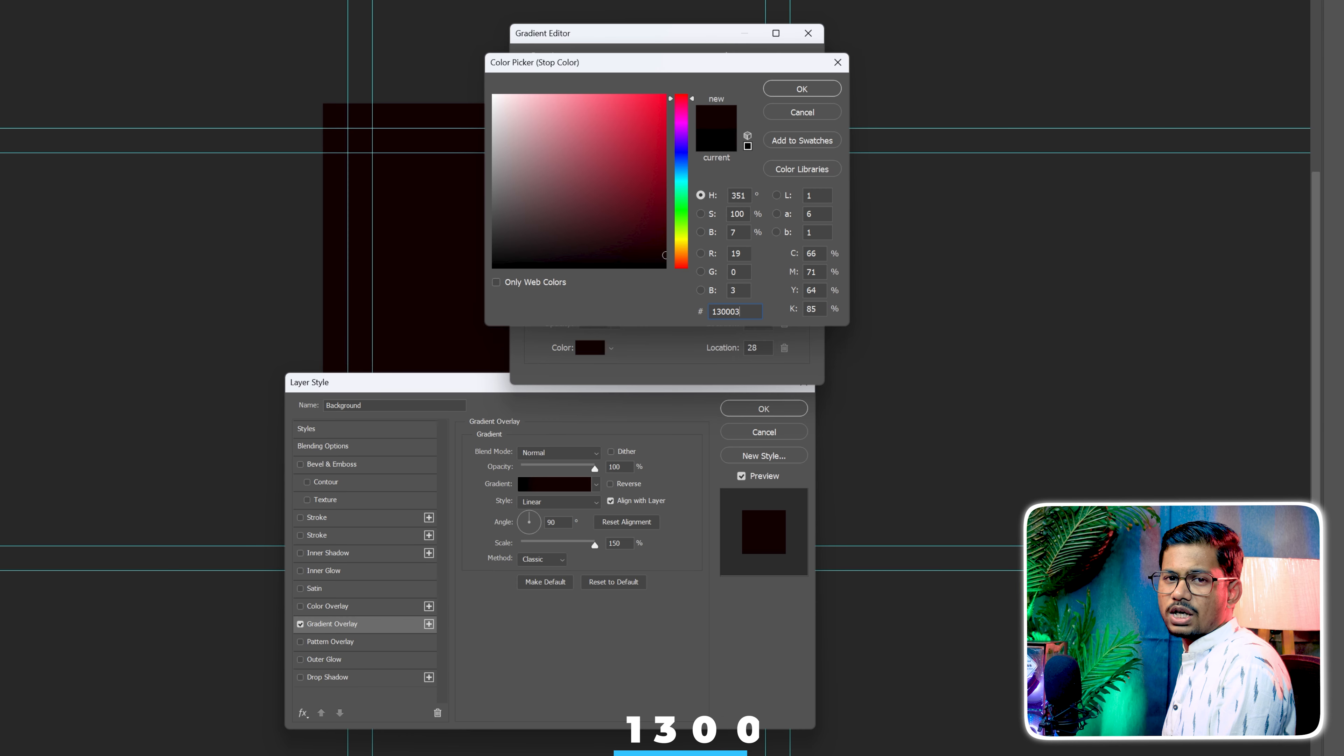
{"action": "left_click", "coordinate": [809, 91]}
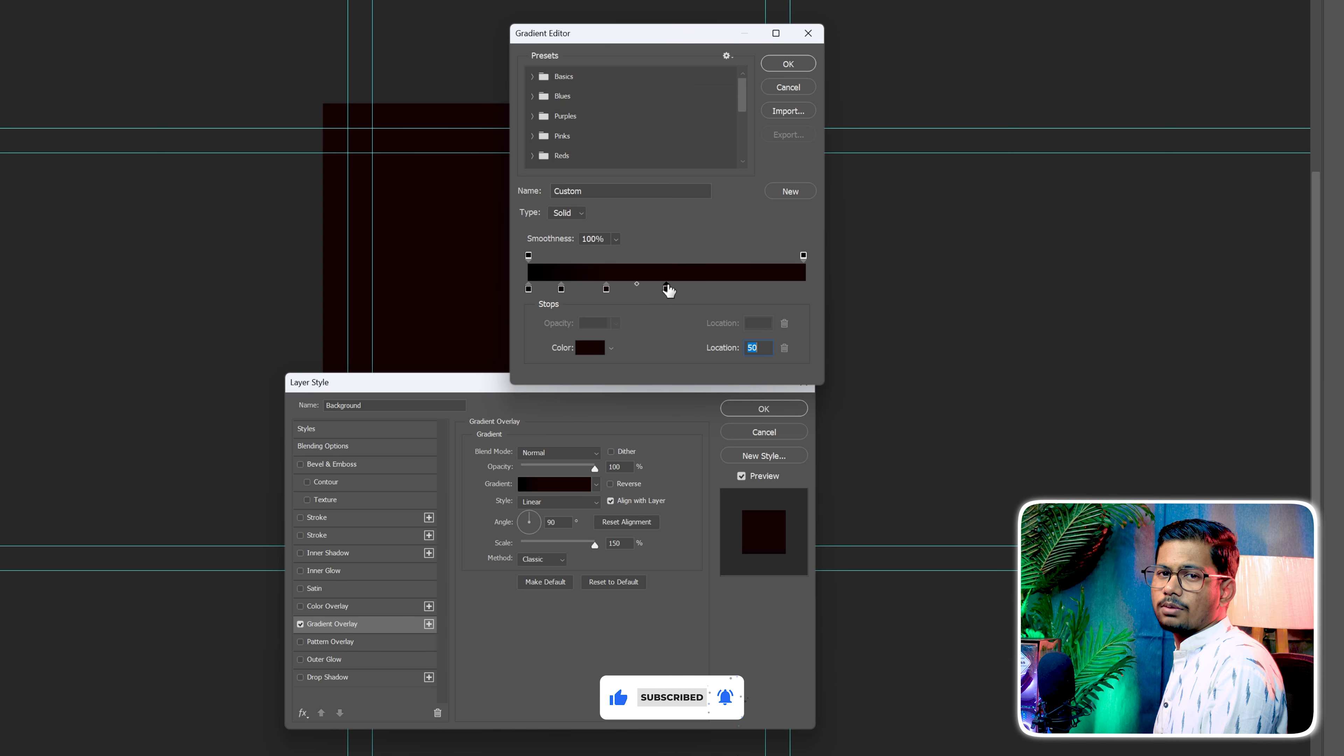
Set the fourth gradient colour stop at location 50 to colour 1d0005
{"action": "double_click", "coordinate": [666, 289]}
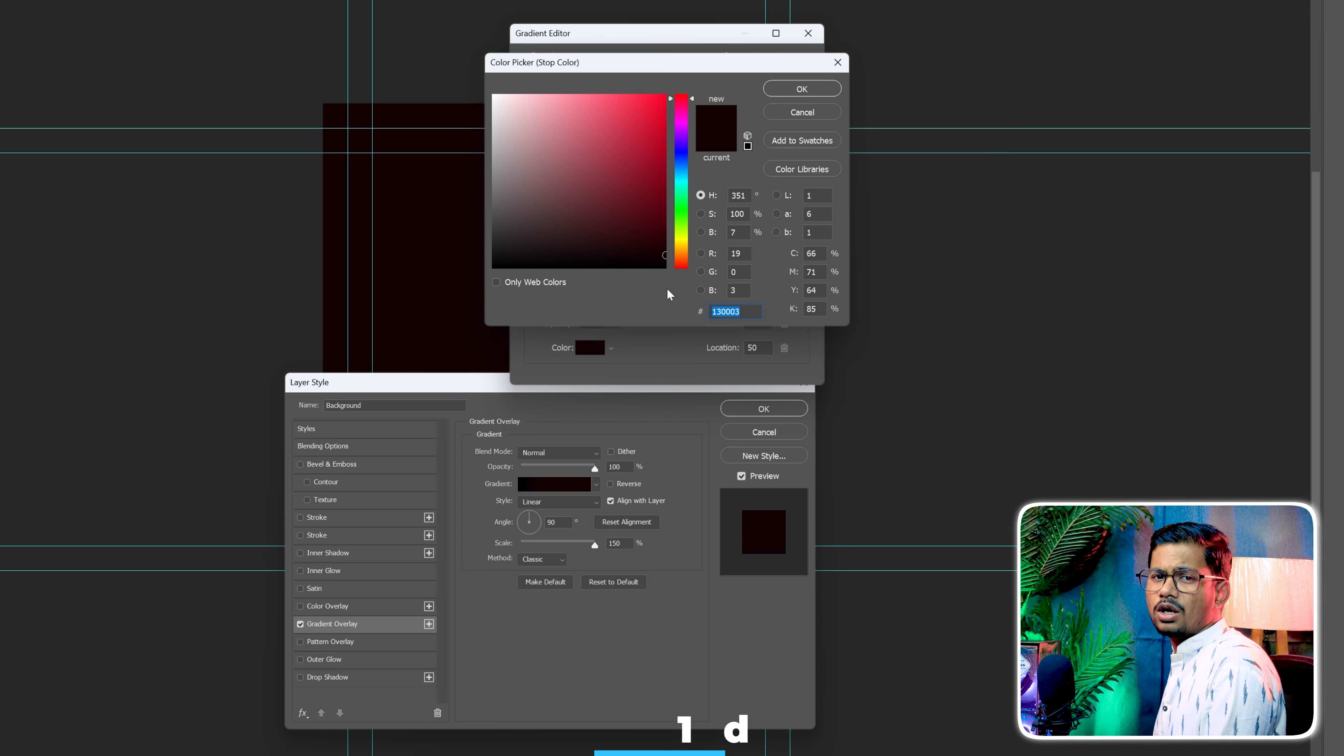
{"action": "type", "text": "1d"}
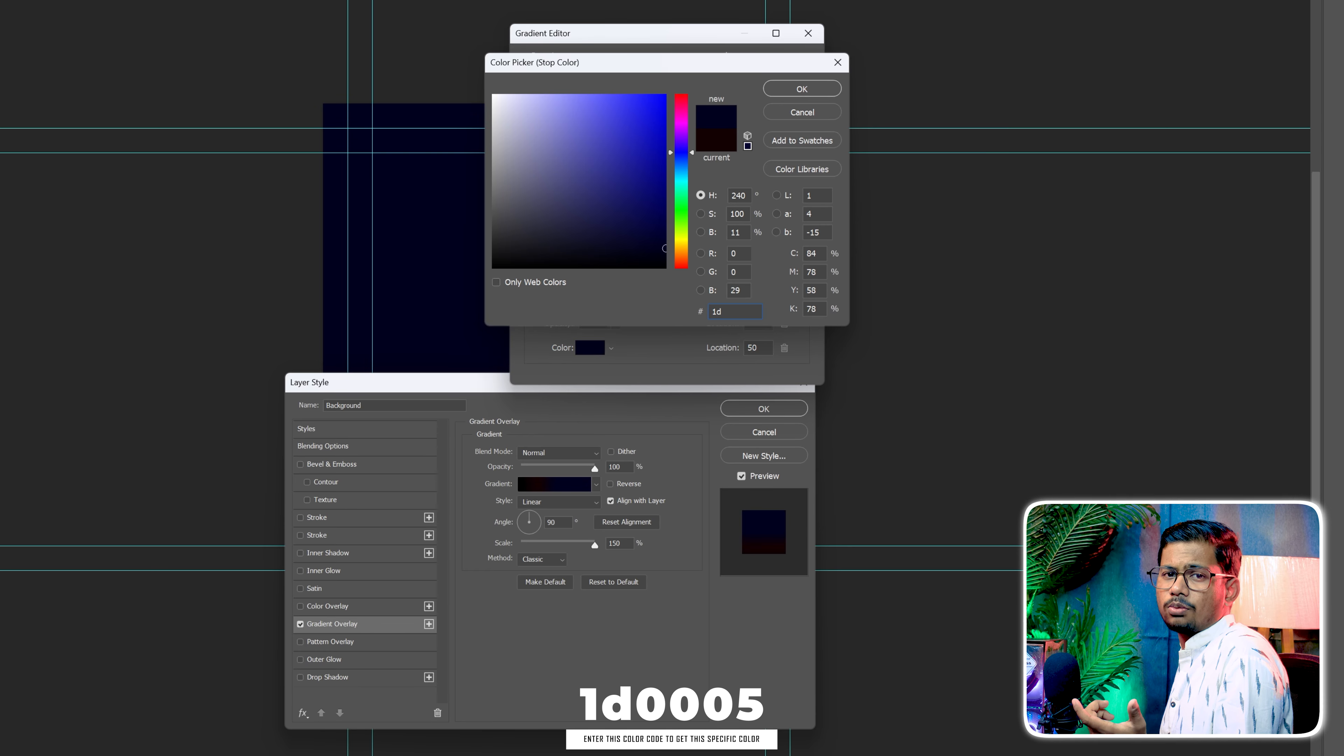
{"action": "type", "text": "0005"}
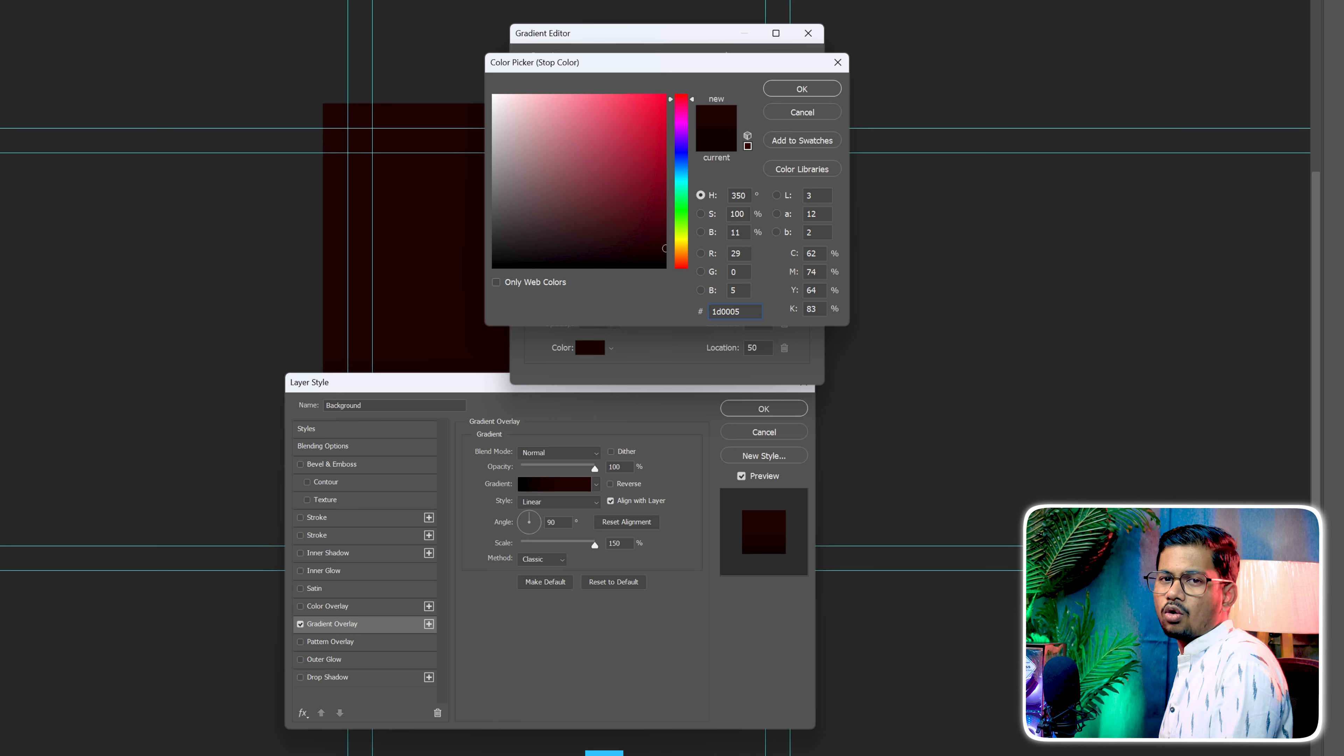
{"action": "left_click", "coordinate": [783, 89]}
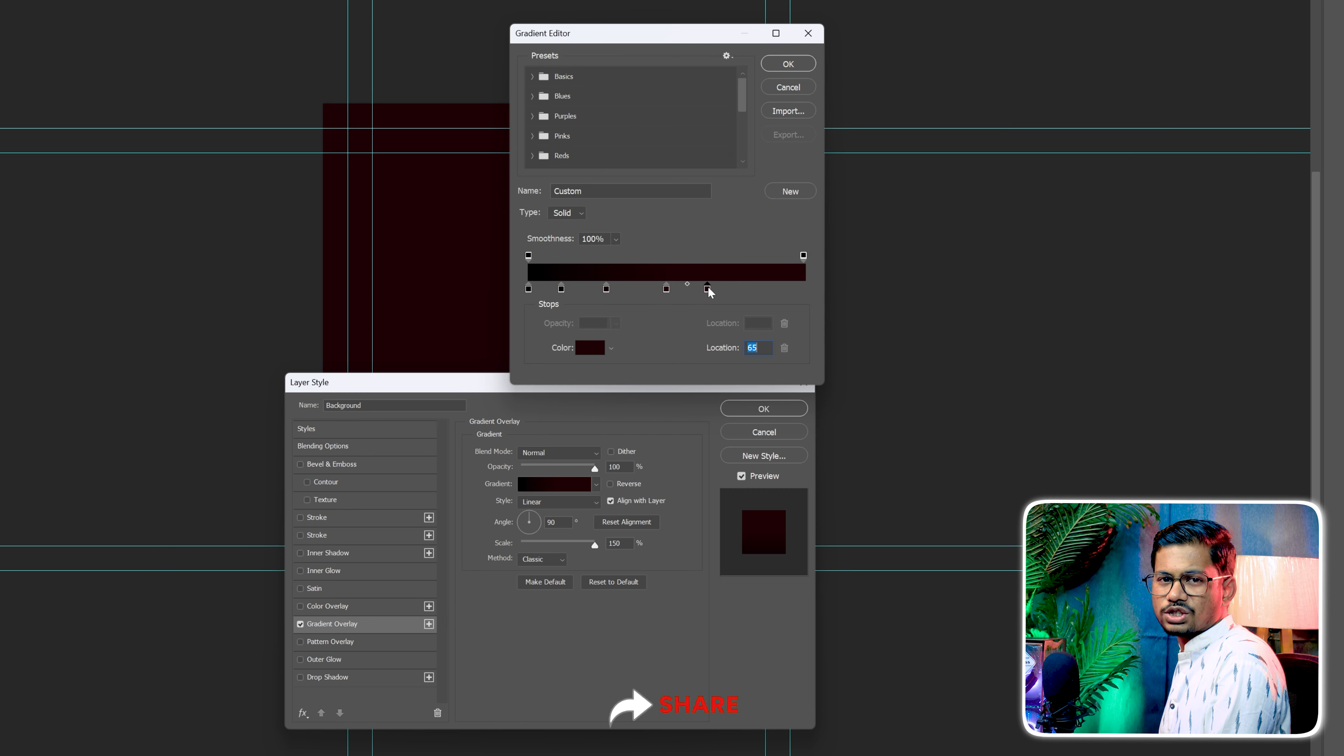
Set the fifth gradient colour stop at location 65 to colour 310008
{"action": "double_click", "coordinate": [707, 289]}
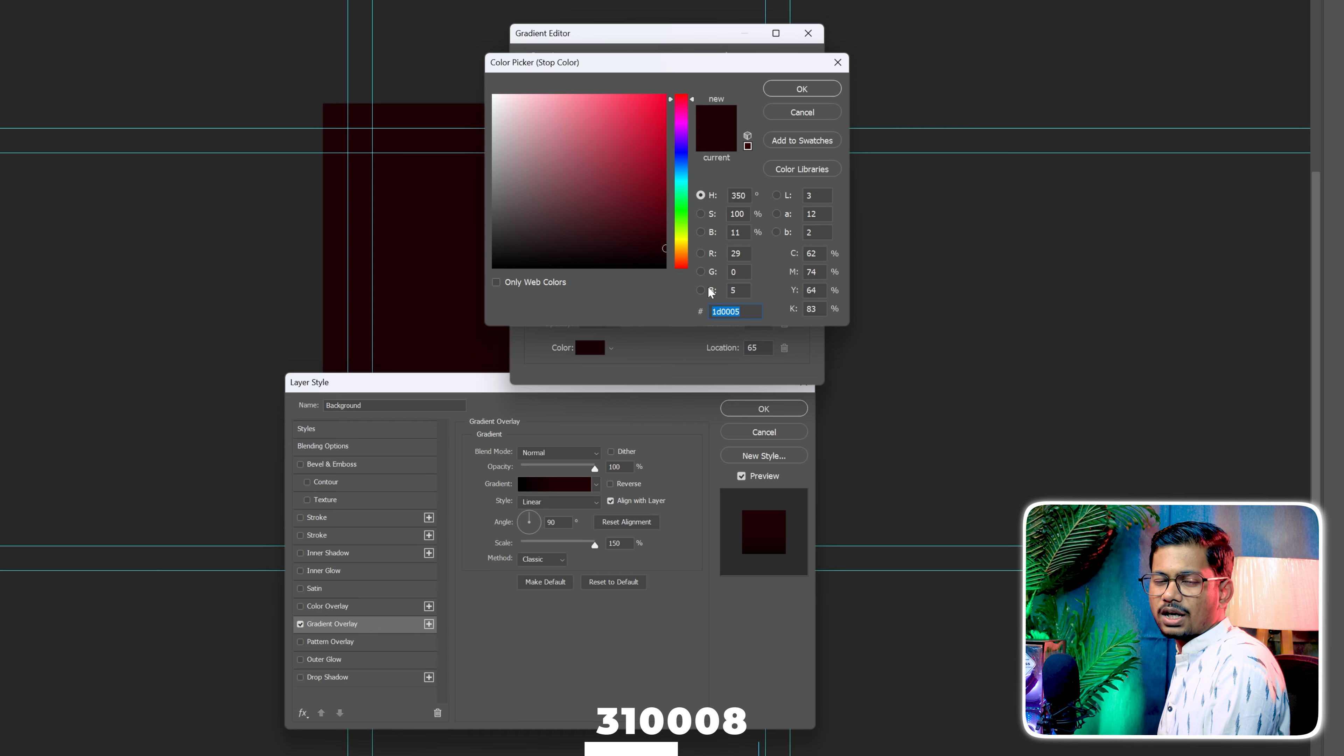
{"action": "type", "text": "31000"}
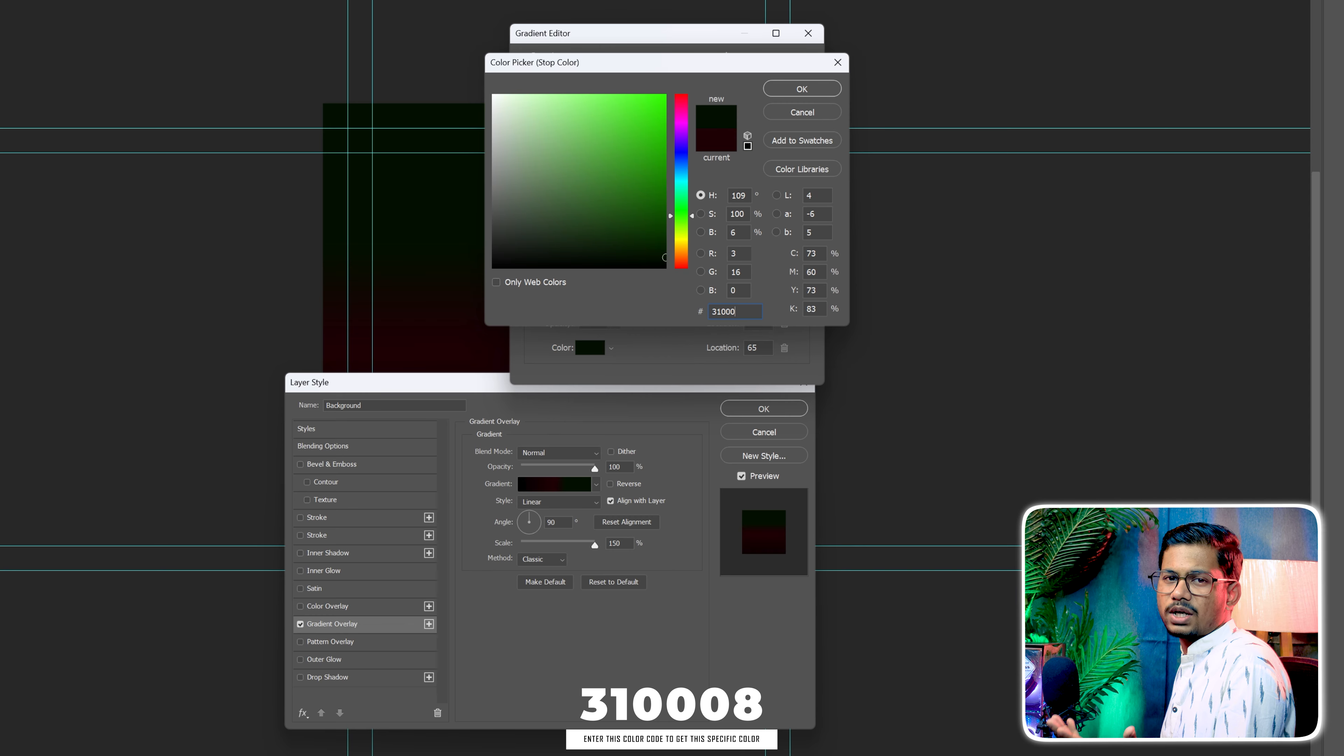
{"action": "type", "text": "8"}
{"action": "left_click", "coordinate": [802, 88]}
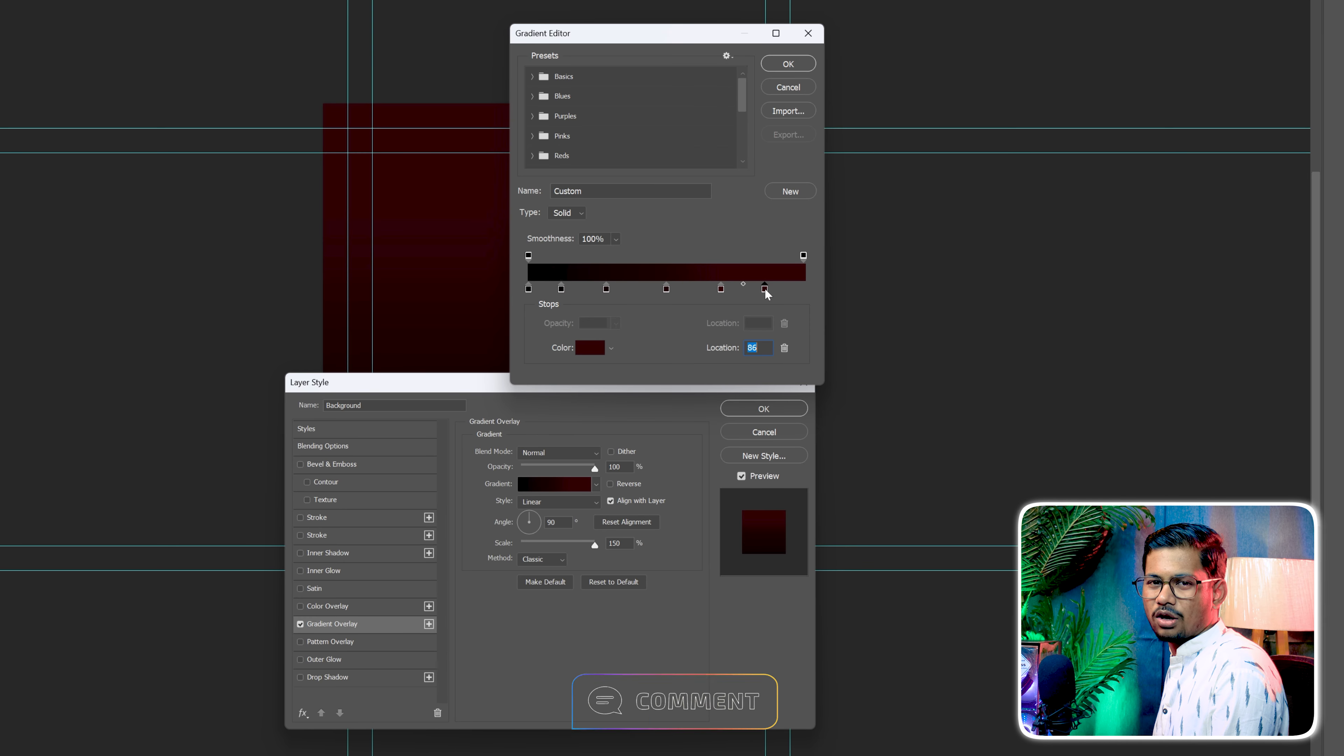
Set the last gradient colour stop to 580013 at location 90 and accept the edited gradient
{"action": "double_click", "coordinate": [765, 289]}
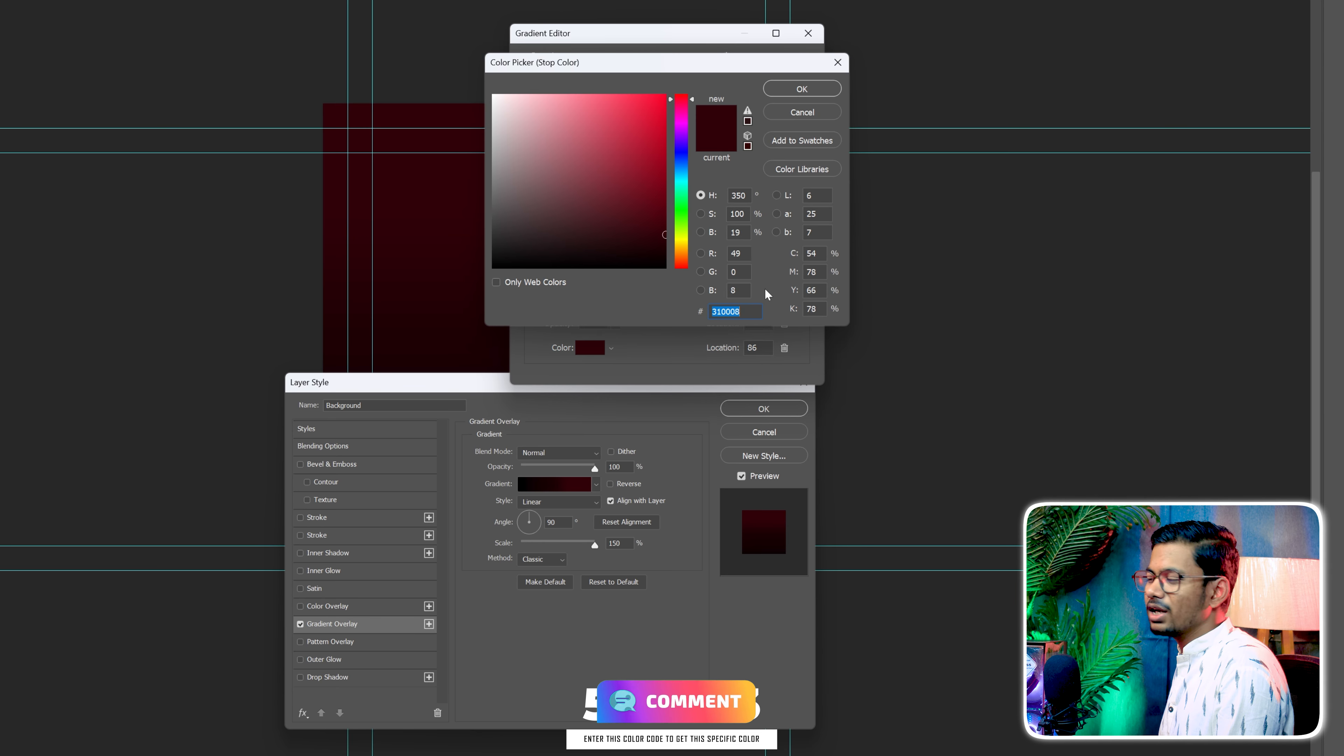
{"action": "type", "text": "580013"}
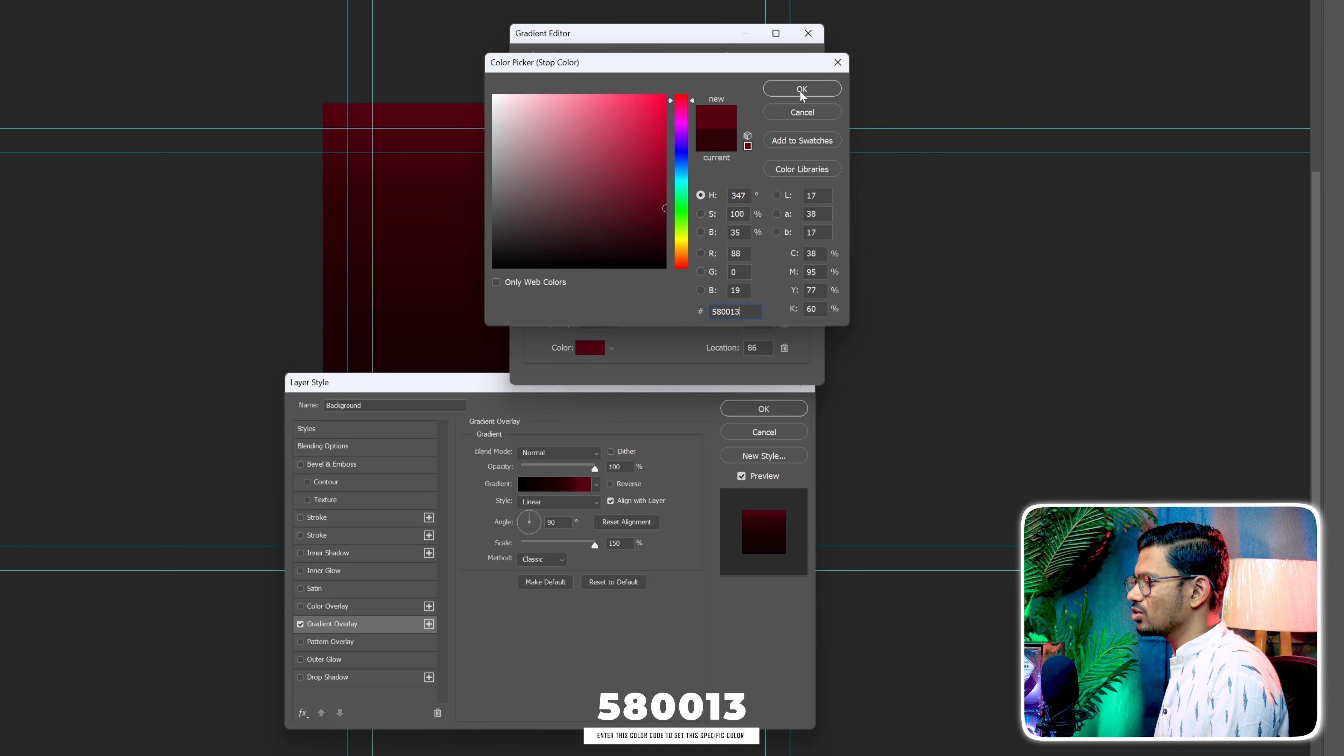
{"action": "left_click", "coordinate": [801, 89]}
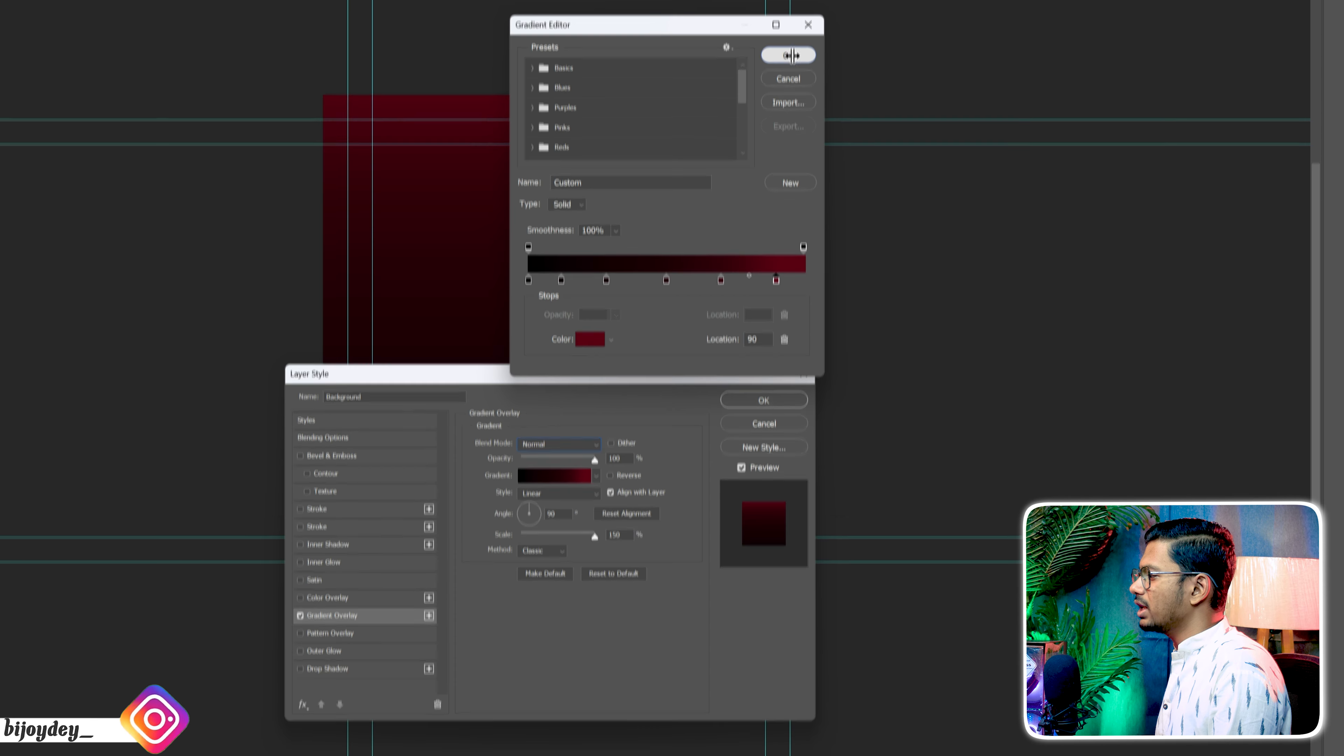
{"action": "left_click", "coordinate": [788, 64]}
Reverse the gradient overlay, make its style Radial with a 115° angle, and apply the layer style
{"action": "left_click", "coordinate": [611, 444]}
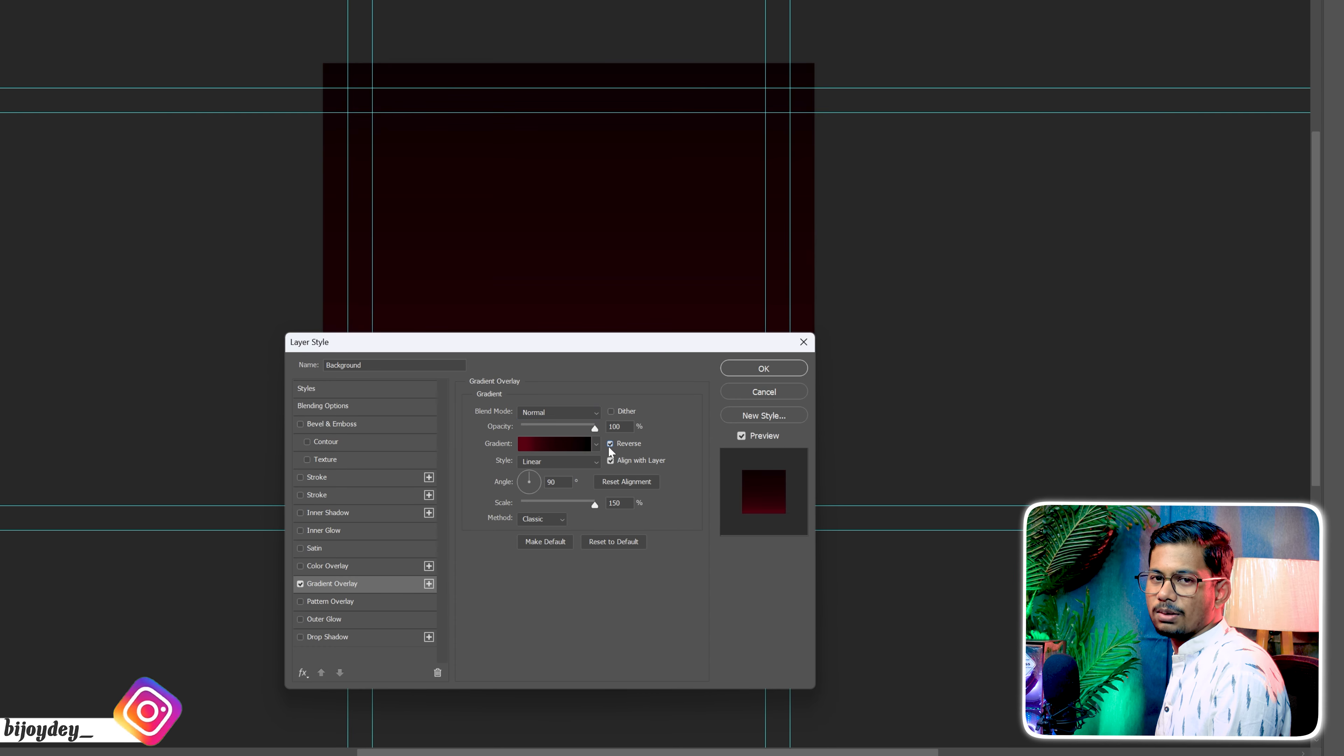
{"action": "left_click", "coordinate": [565, 460]}
{"action": "left_click", "coordinate": [545, 485]}
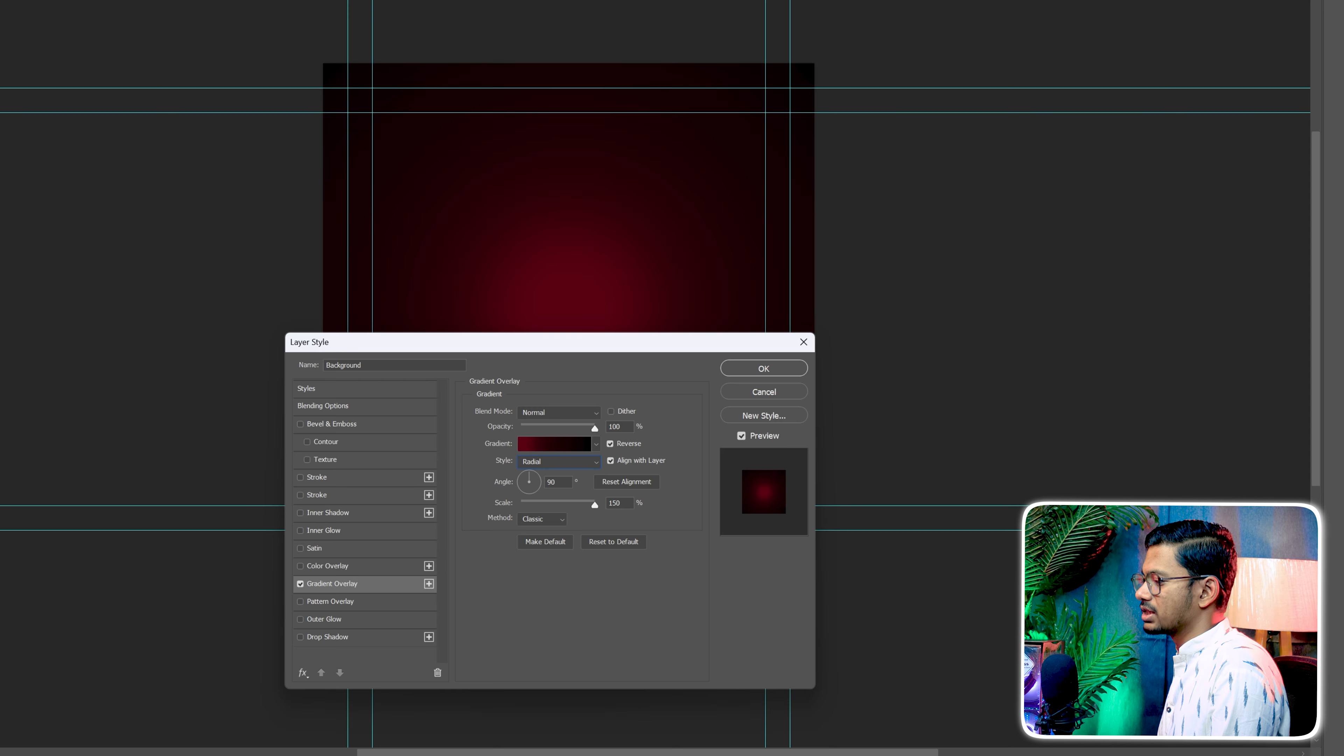
{"action": "left_click", "coordinate": [555, 482]}
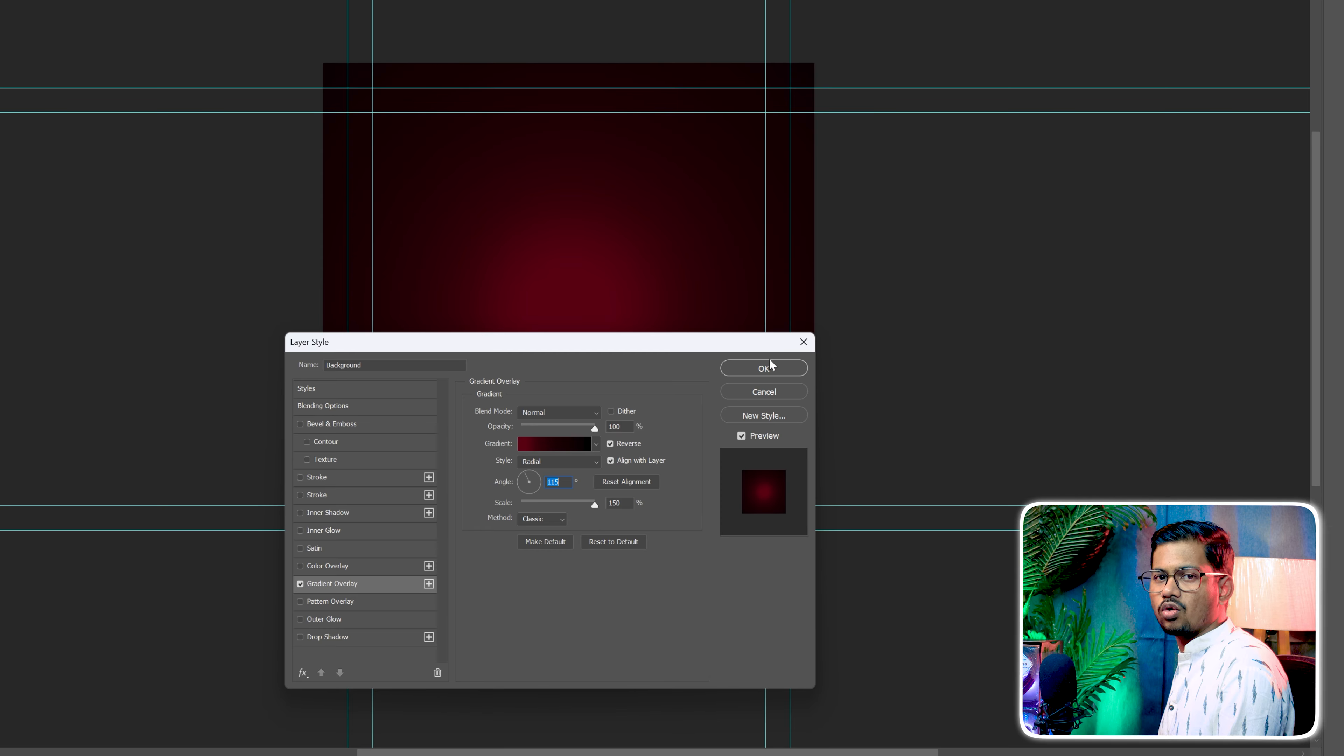
{"action": "left_click", "coordinate": [765, 369]}
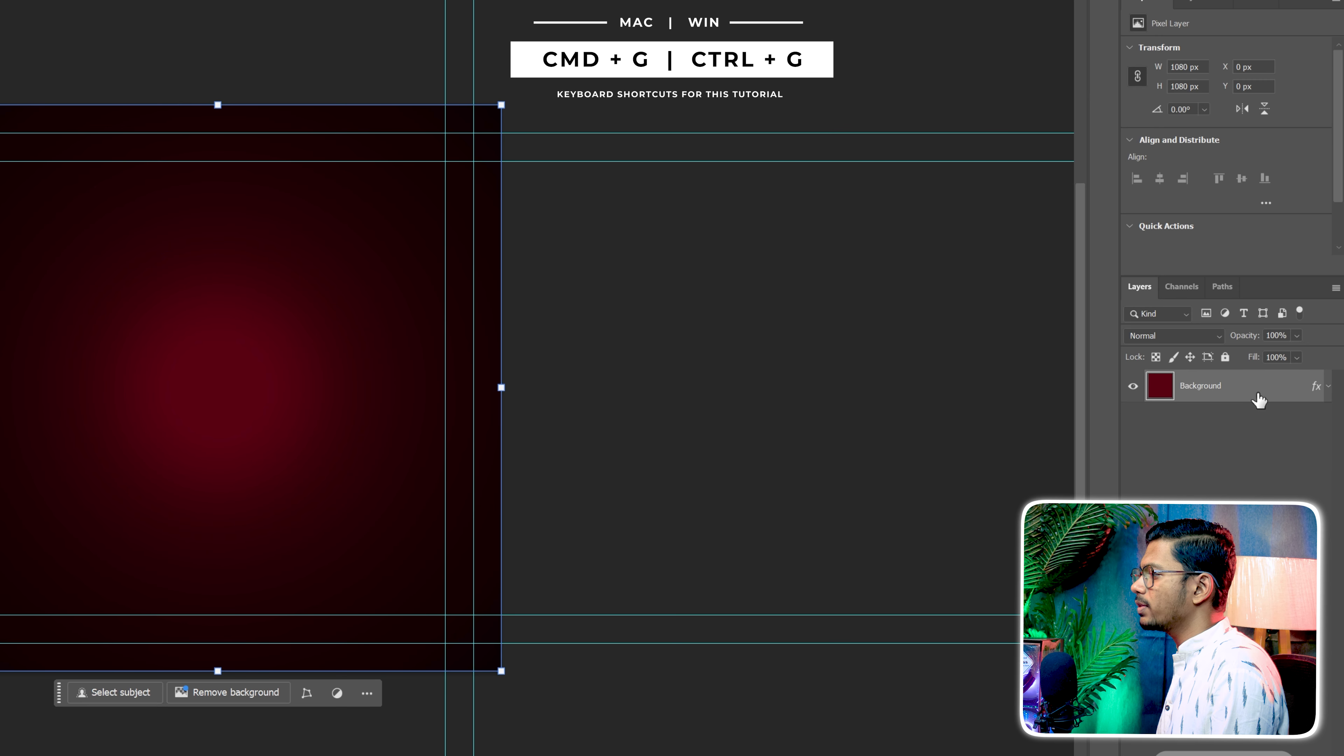
Group the Background layer, name the group Background, collapse it and deselect it
{"action": "key", "text": "ctrl+g"}
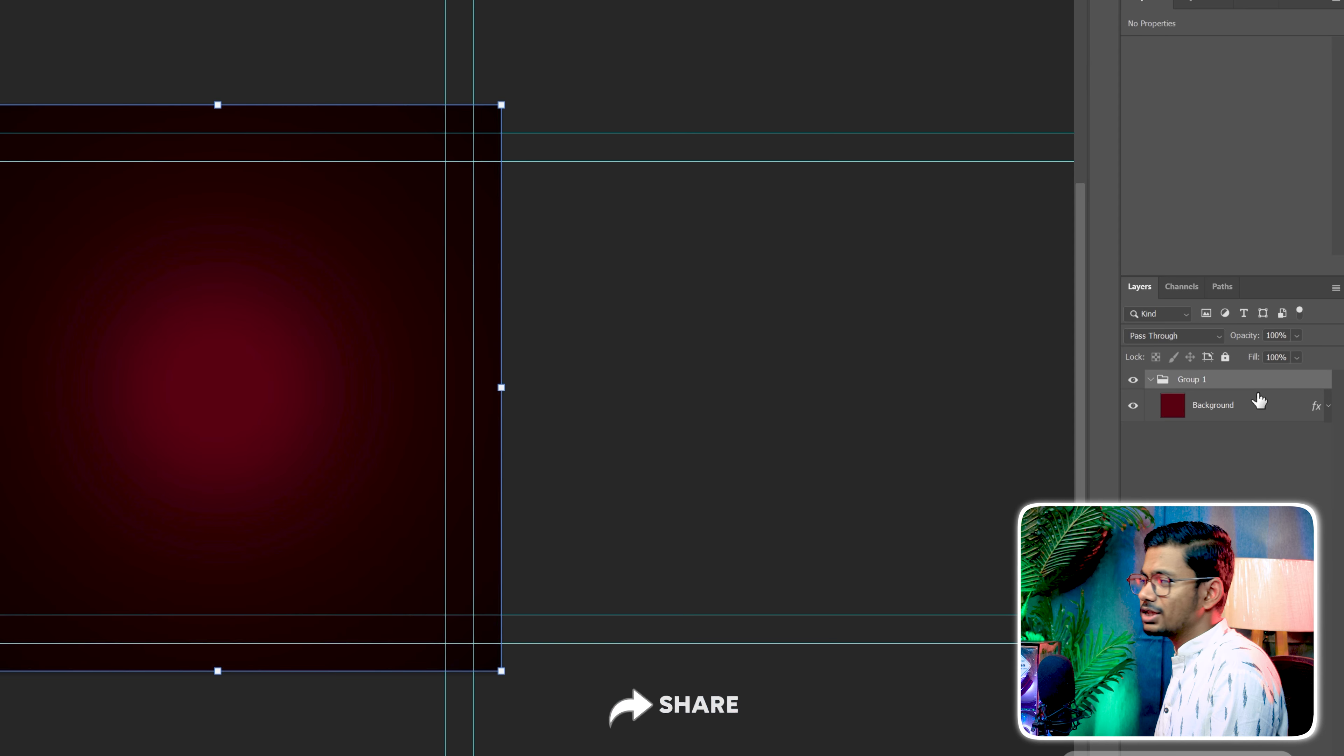
{"action": "double_click", "coordinate": [1197, 380]}
{"action": "type", "text": "Ba"}
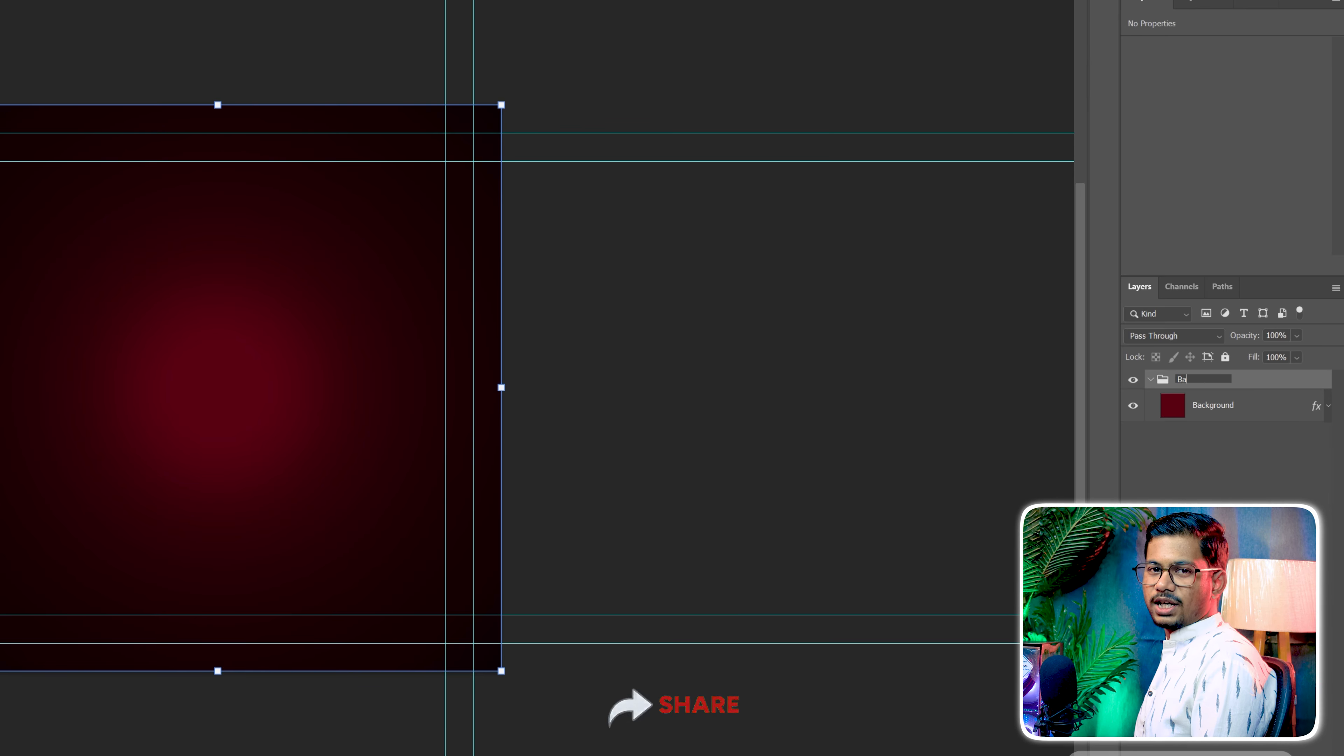
{"action": "type", "text": "ckground"}
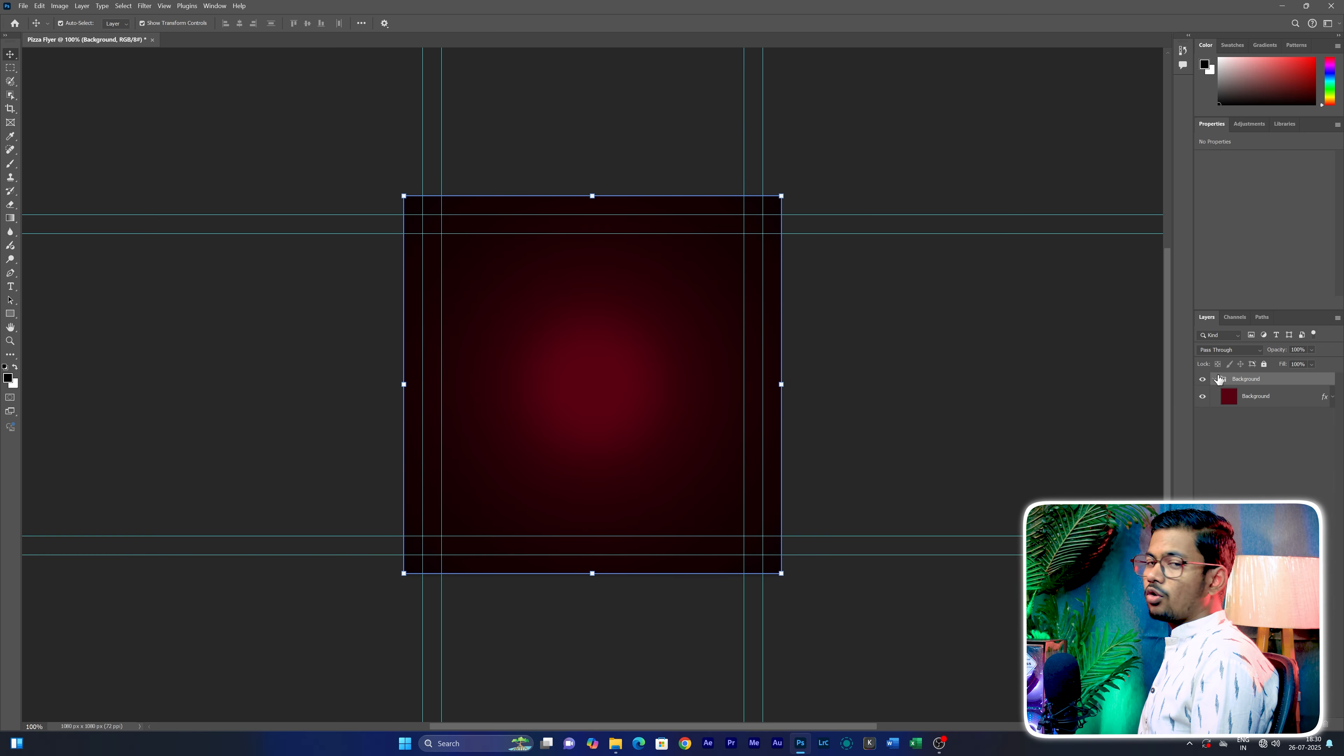
{"action": "left_click", "coordinate": [1150, 379]}
{"action": "left_click", "coordinate": [1164, 428]}
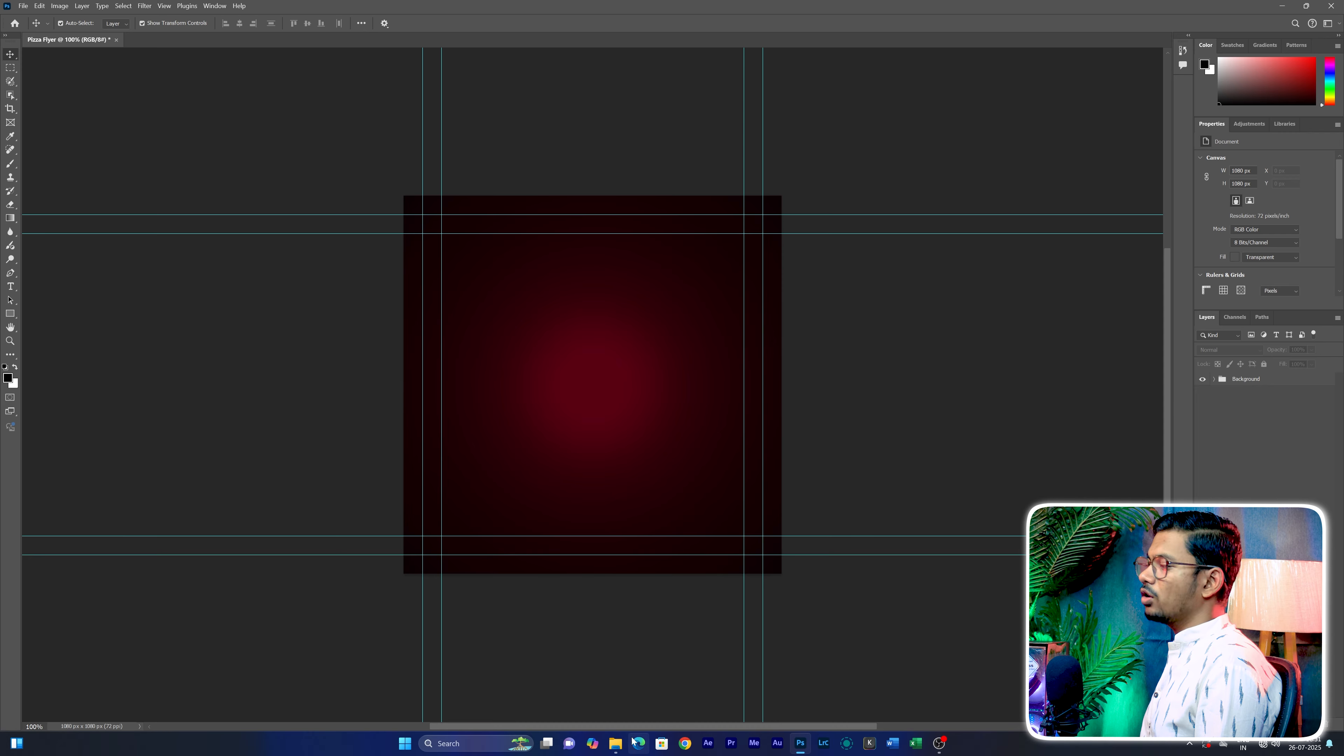
Place the Table image from the Pizza Flyer Assets PNG Image folder in File Explorer onto the flyer, spanning the canvas's bottom edge
{"action": "left_click", "coordinate": [615, 743]}
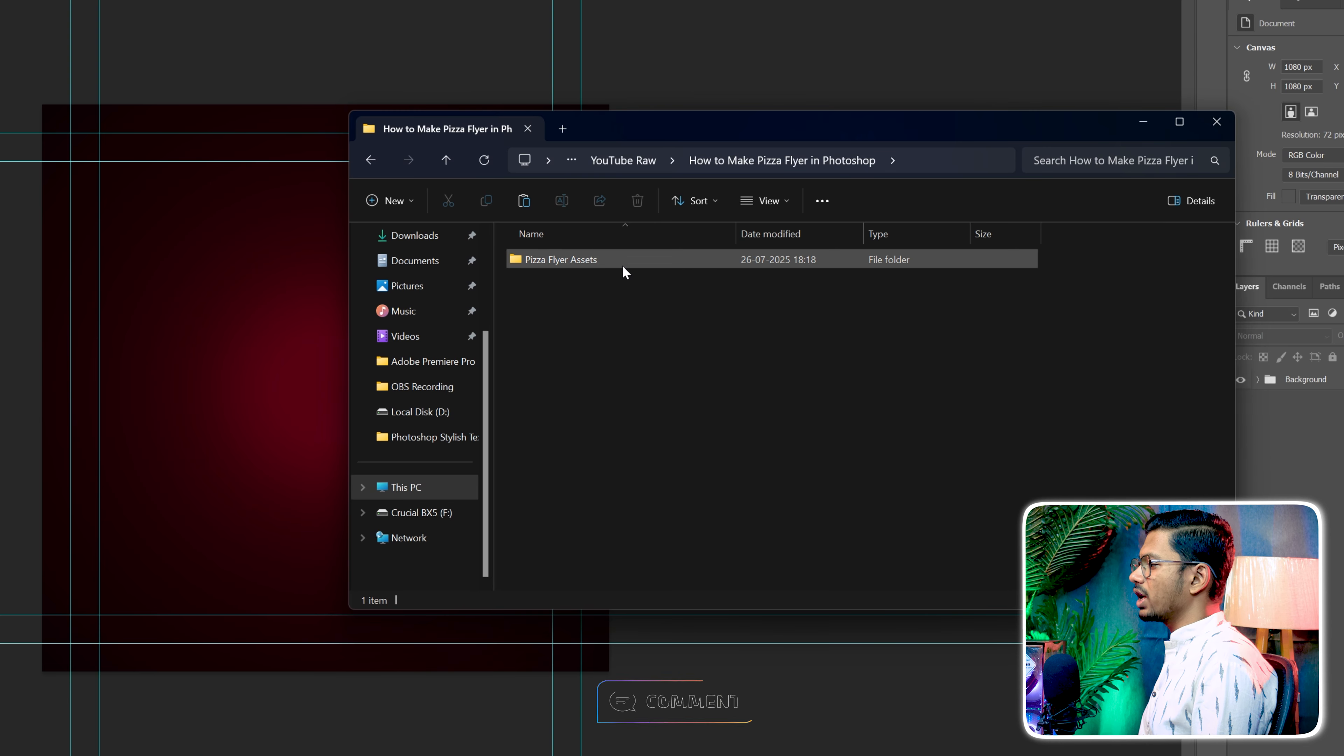
{"action": "double_click", "coordinate": [622, 263]}
{"action": "double_click", "coordinate": [579, 281]}
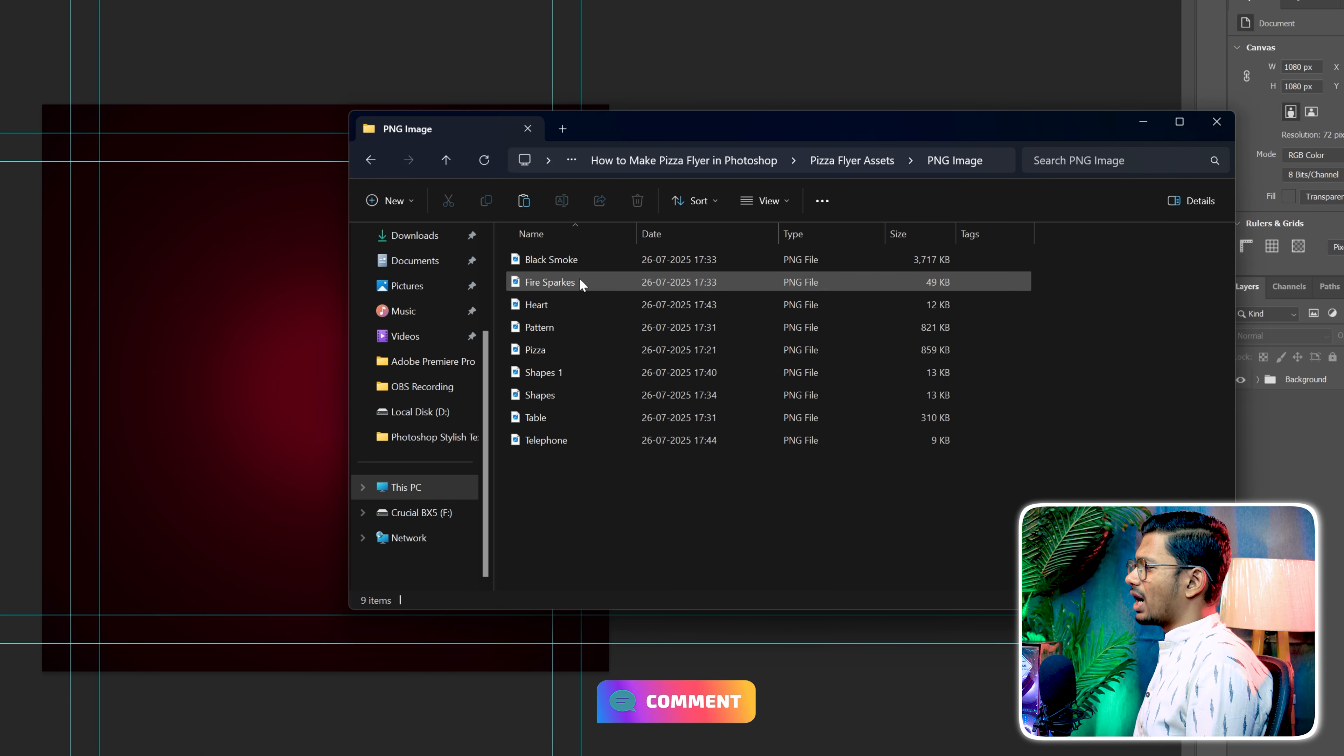
{"action": "left_click", "coordinate": [556, 419]}
{"action": "left_click_drag", "start_coordinate": [553, 421], "coordinate": [274, 512]}
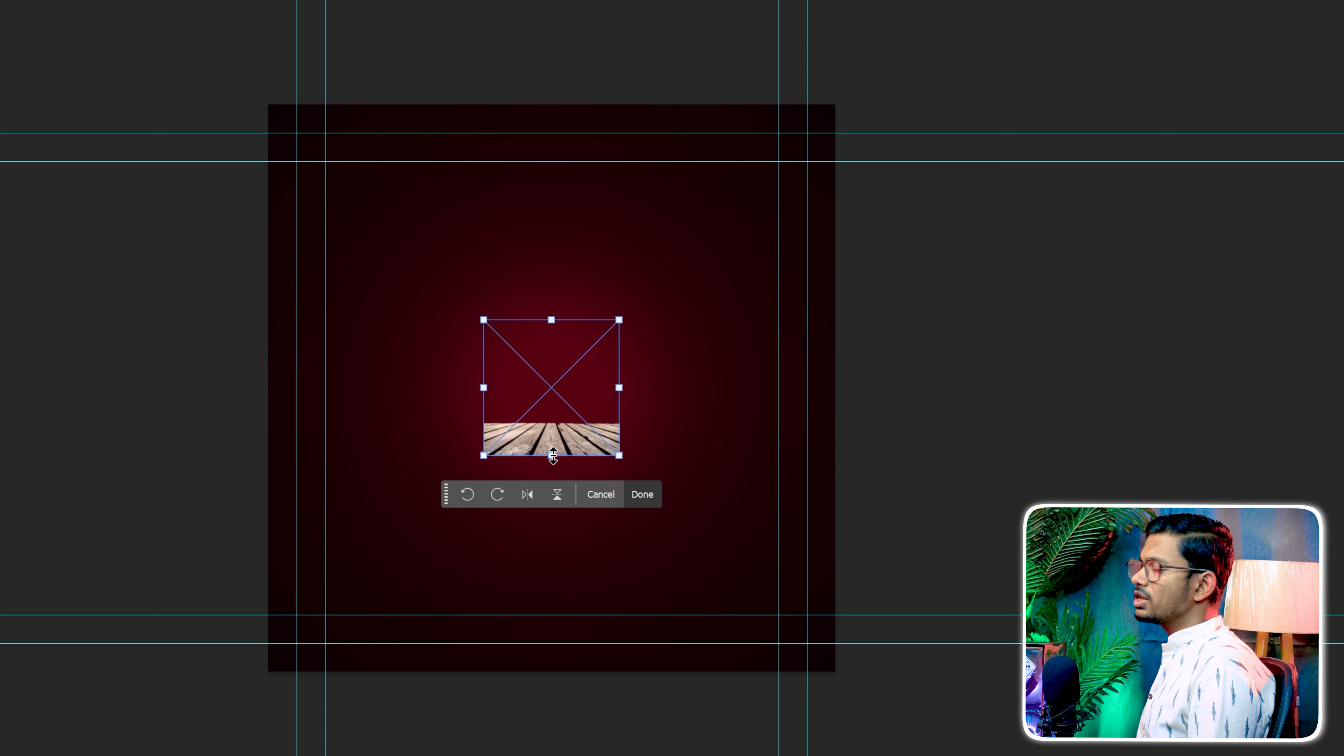
{"action": "left_click_drag", "start_coordinate": [553, 456], "coordinate": [539, 675]}
{"action": "left_click_drag", "start_coordinate": [725, 494], "coordinate": [834, 495]}
{"action": "left_click_drag", "start_coordinate": [378, 496], "coordinate": [267, 496]}
{"action": "left_click_drag", "start_coordinate": [534, 459], "coordinate": [527, 342]}
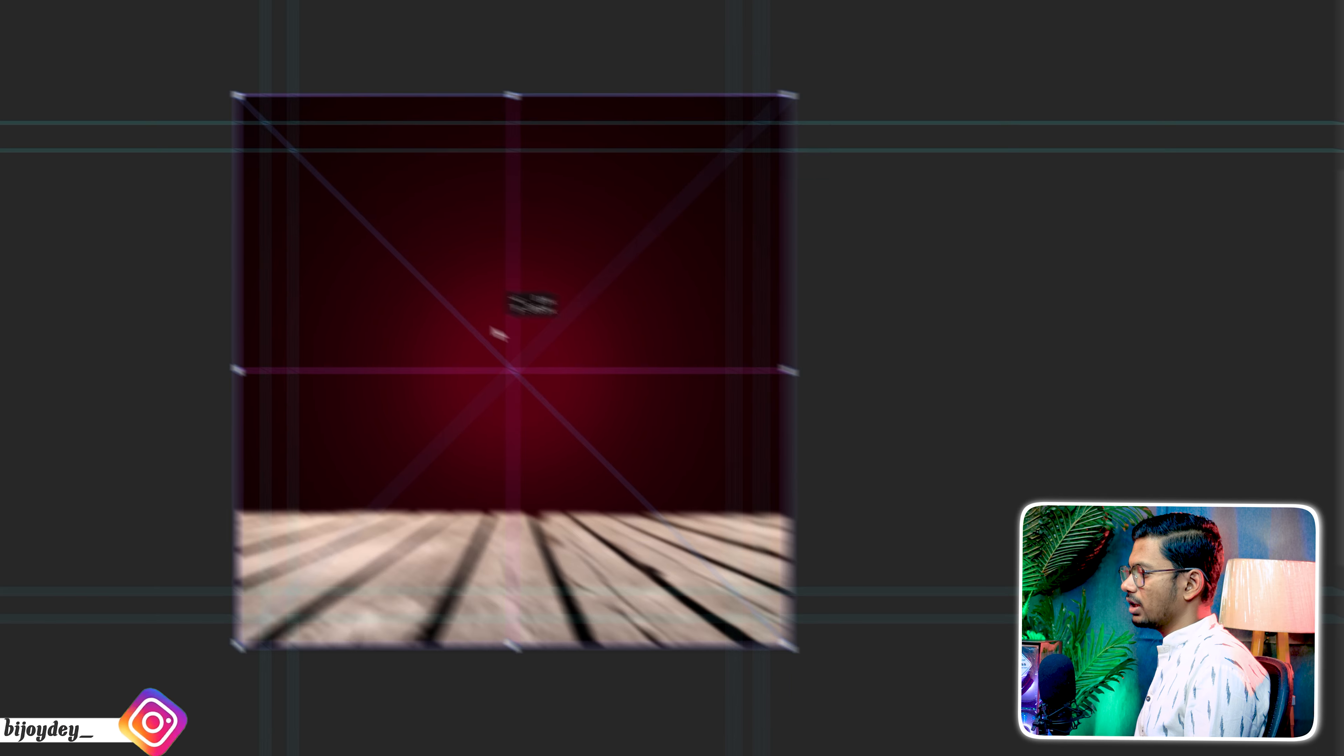
Change the Table layer's blend mode to Hard Light and deselect the layer
{"action": "left_click", "coordinate": [1239, 306]}
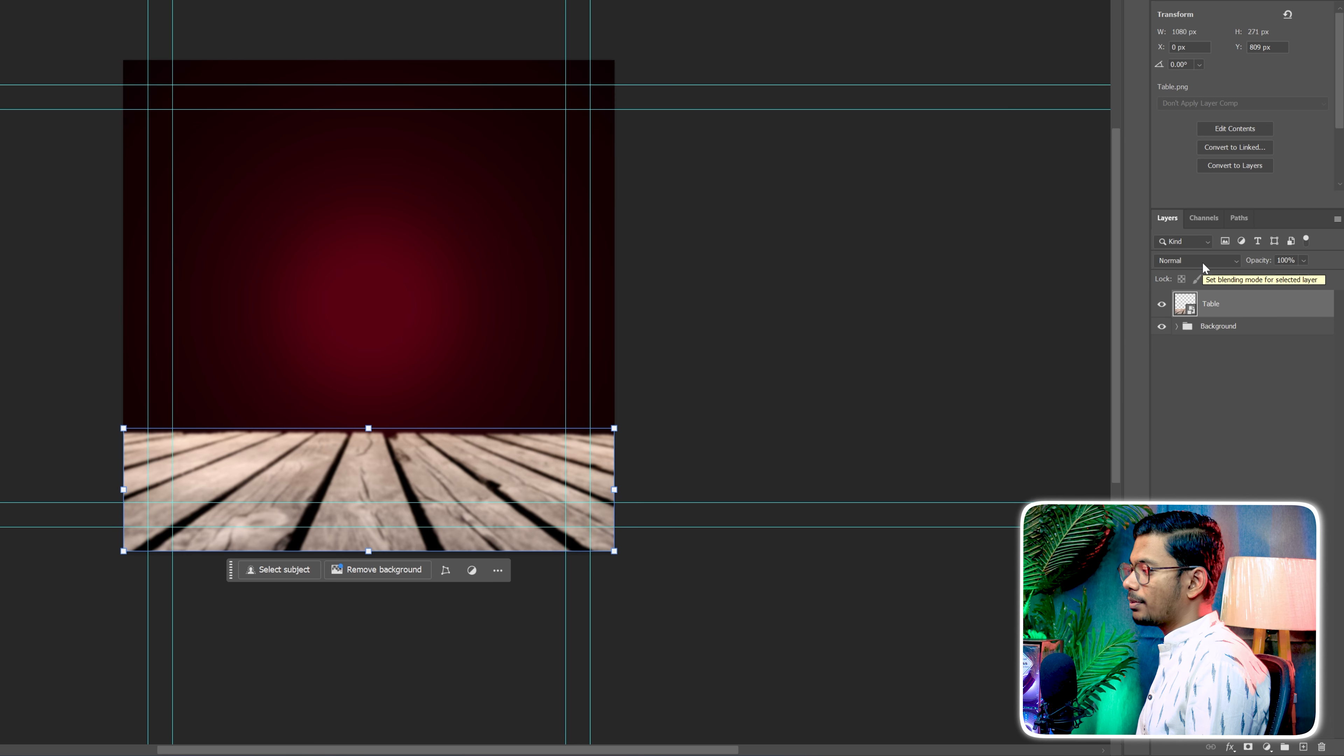
{"action": "left_click", "coordinate": [1202, 262]}
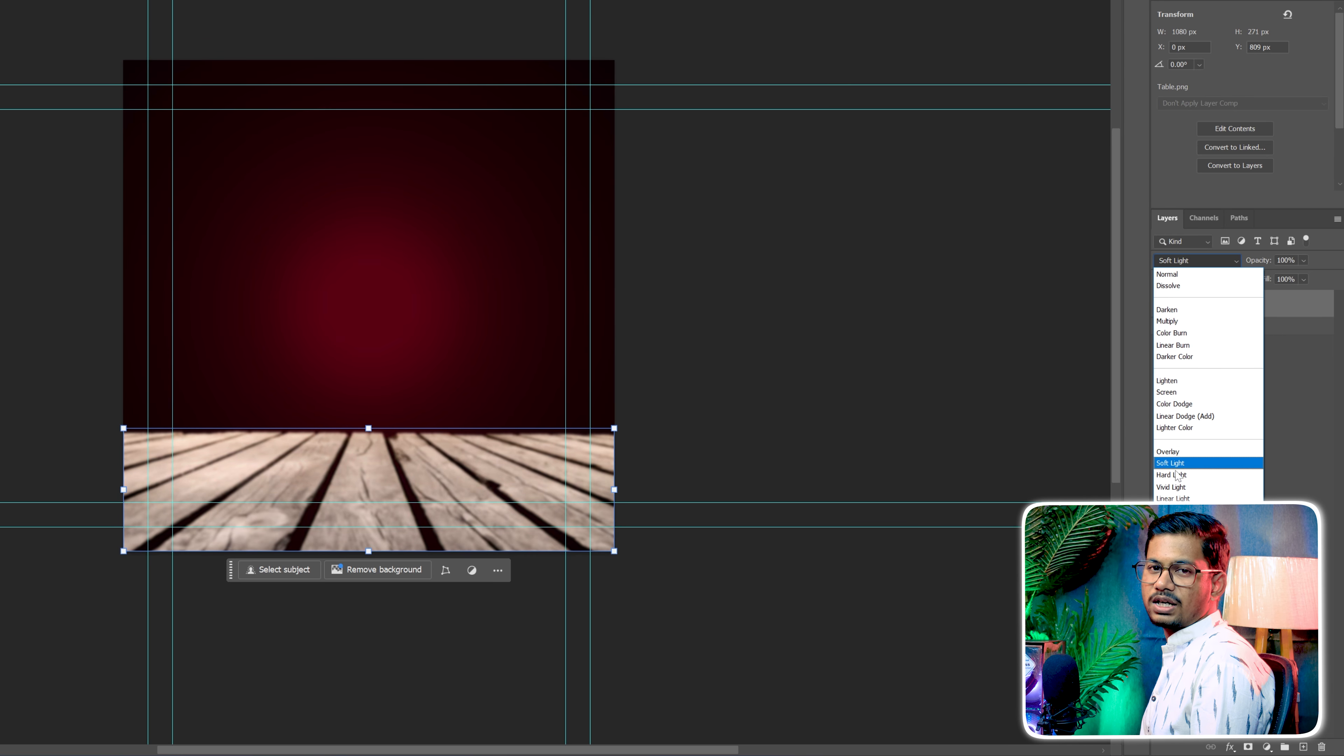
{"action": "left_click", "coordinate": [1191, 475]}
{"action": "left_click", "coordinate": [1208, 481]}
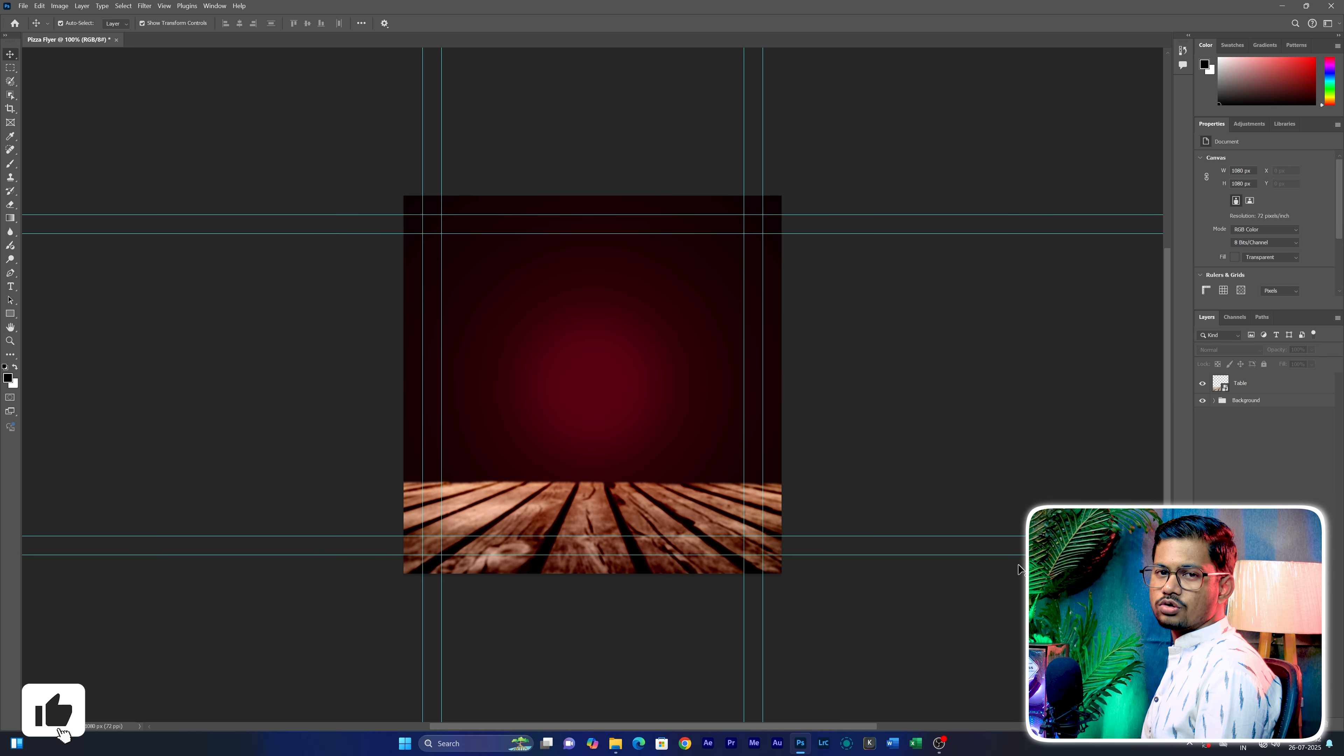
Place the Pattern image from the PNG Image folder in File Explorer onto the flyer, scaled to fill the canvas
{"action": "left_click", "coordinate": [616, 744]}
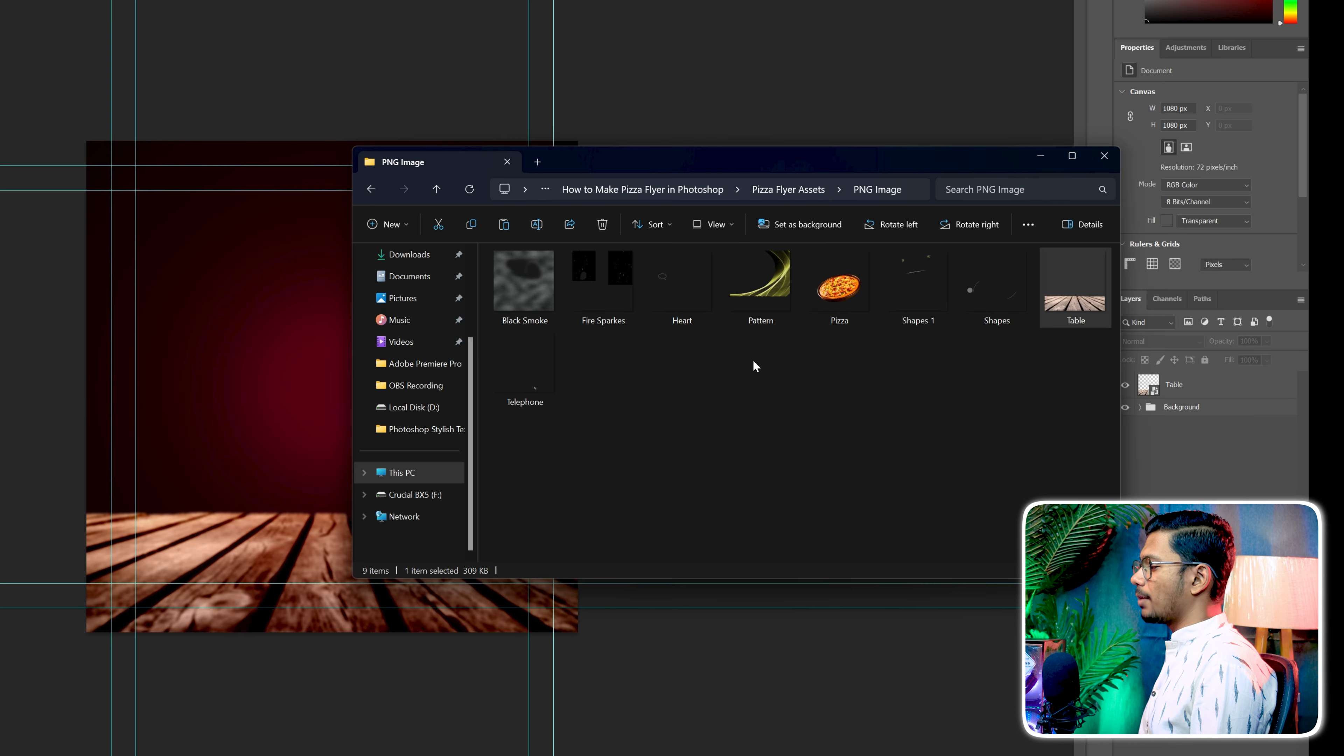
{"action": "left_click_drag", "start_coordinate": [760, 302], "coordinate": [286, 475]}
{"action": "left_click_drag", "start_coordinate": [493, 444], "coordinate": [491, 632]}
{"action": "left_click_drag", "start_coordinate": [490, 324], "coordinate": [519, 146]}
{"action": "key", "text": "Return"}
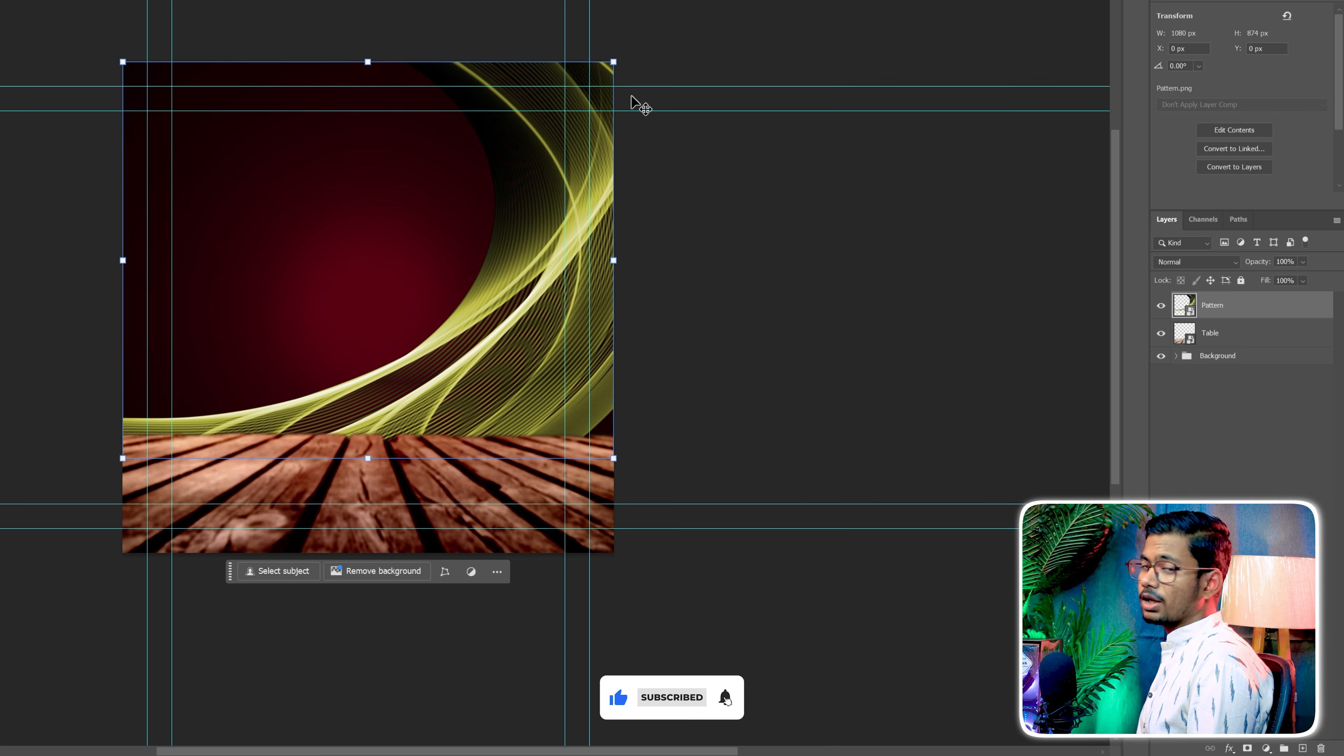
Change the Pattern layer's blend mode to Color Dodge and deselect the layer
{"action": "left_click", "coordinate": [815, 270]}
{"action": "left_click", "coordinate": [1230, 337]}
{"action": "left_click", "coordinate": [1232, 307]}
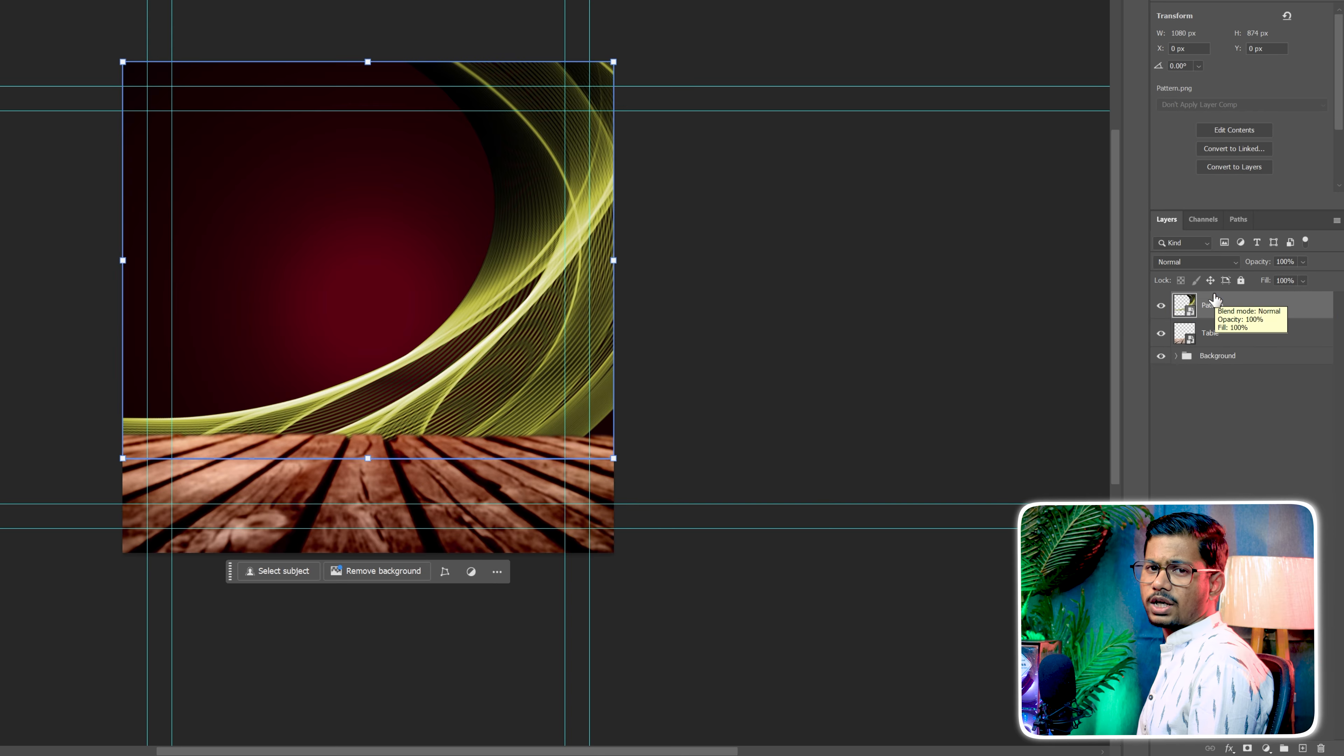
{"action": "left_click", "coordinate": [1202, 262]}
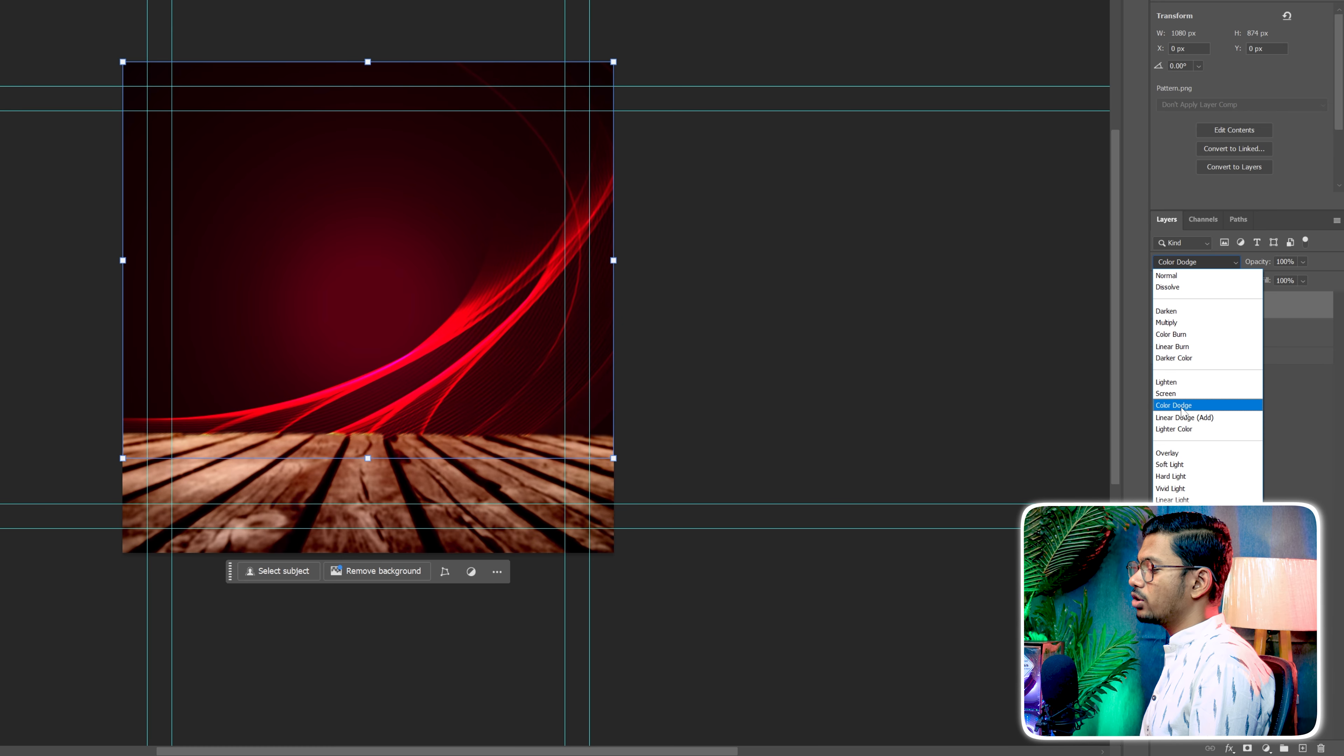
{"action": "left_click", "coordinate": [1180, 406]}
{"action": "left_click", "coordinate": [1213, 391]}
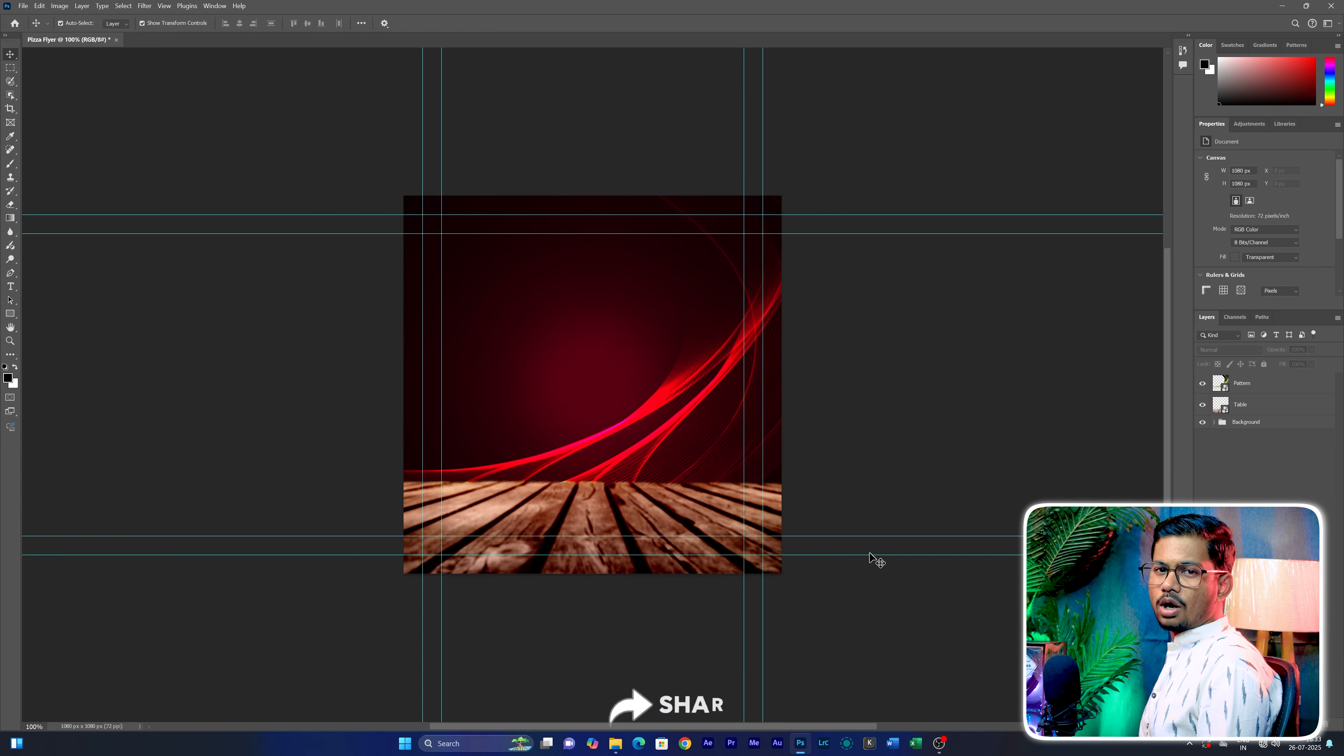
Place the Fire Sparkes image from the PNG Image folder in File Explorer onto the flyer, scaled to fill the canvas
{"action": "left_click", "coordinate": [620, 745]}
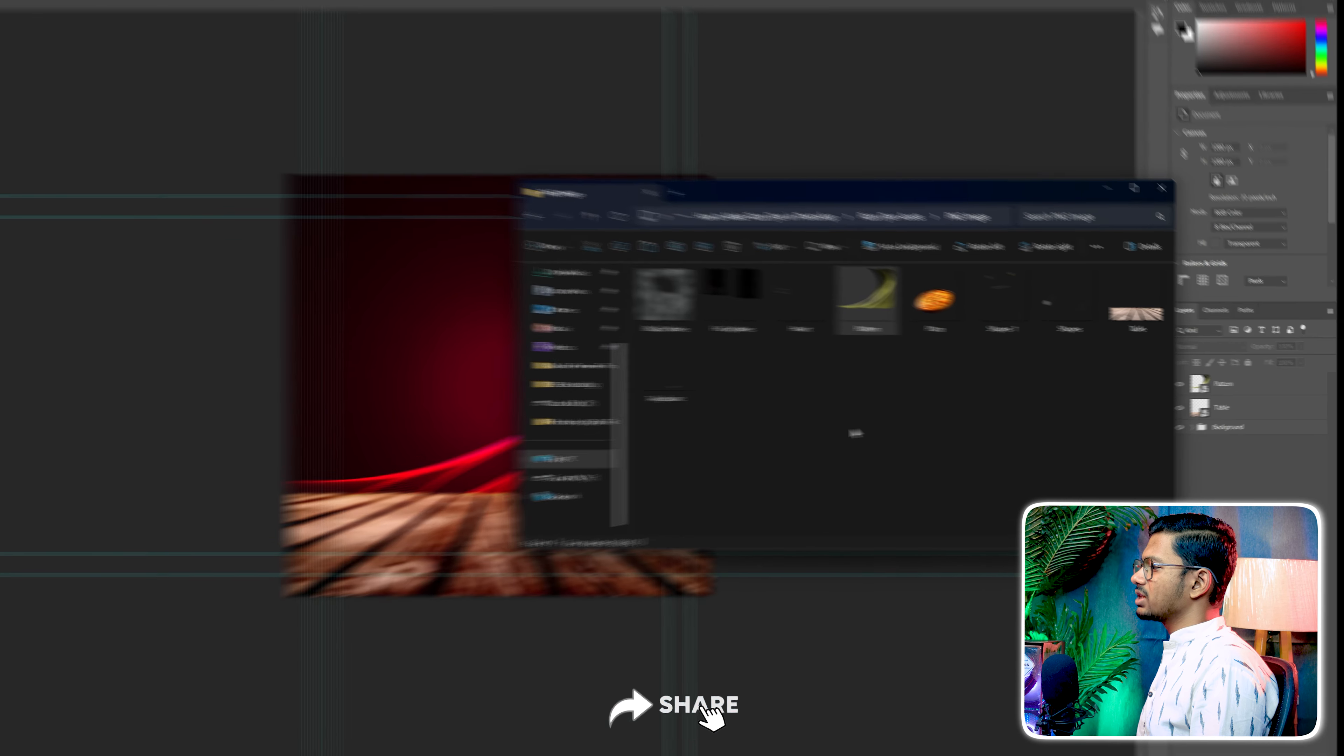
{"action": "left_click_drag", "start_coordinate": [632, 276], "coordinate": [278, 418]}
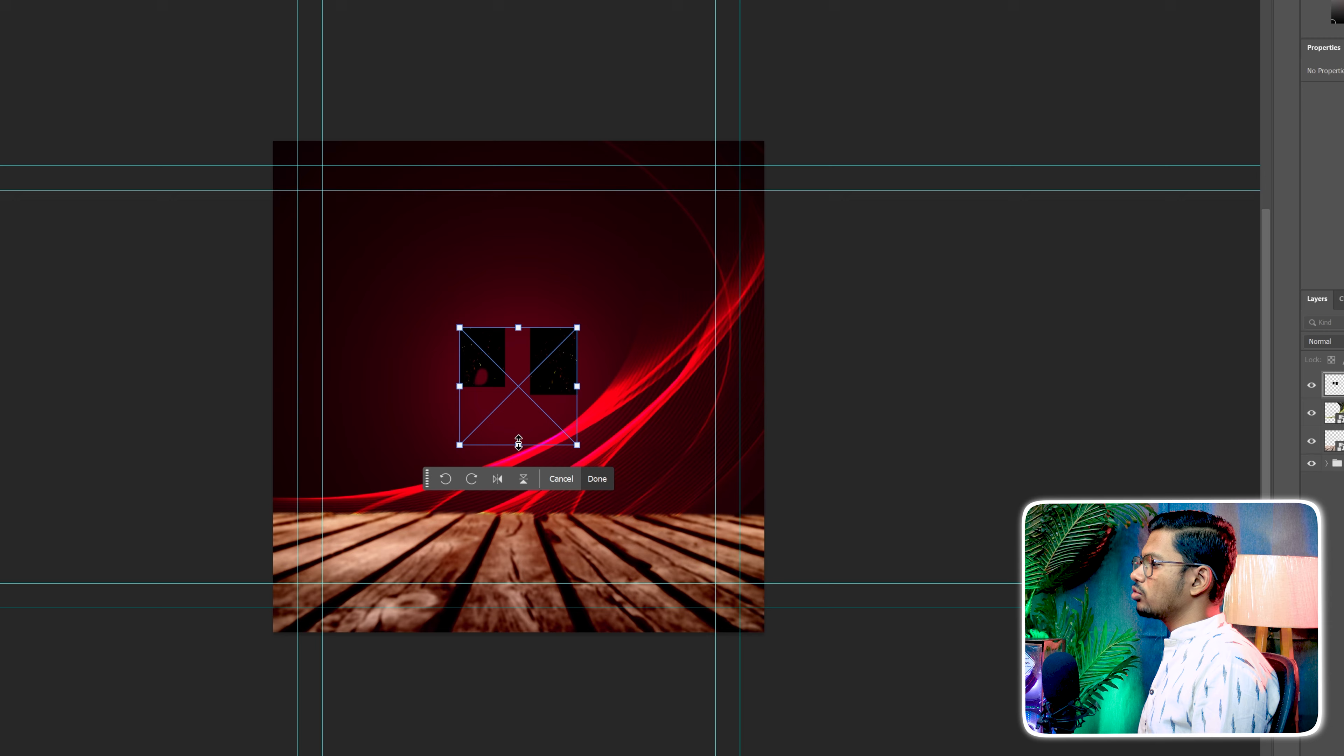
{"action": "left_click_drag", "start_coordinate": [519, 444], "coordinate": [519, 631]}
{"action": "left_click_drag", "start_coordinate": [522, 325], "coordinate": [533, 137]}
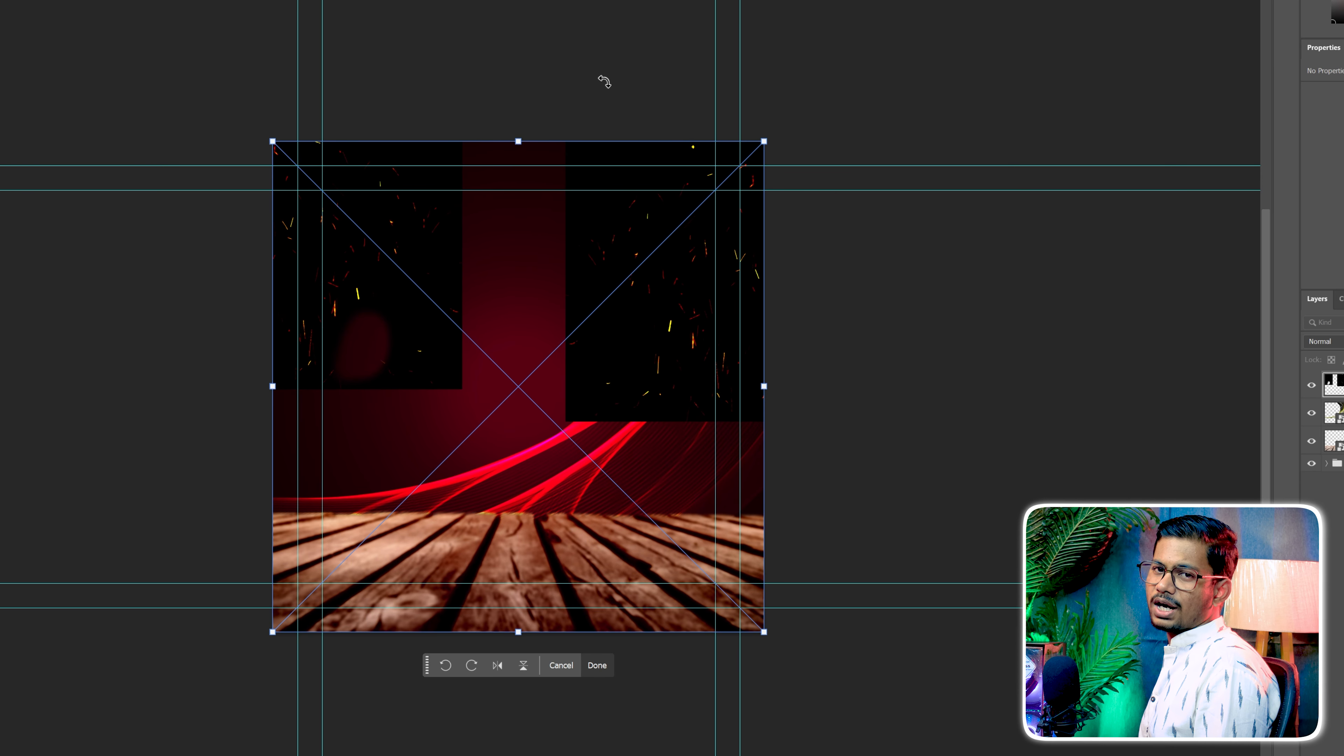
{"action": "key", "text": "Return"}
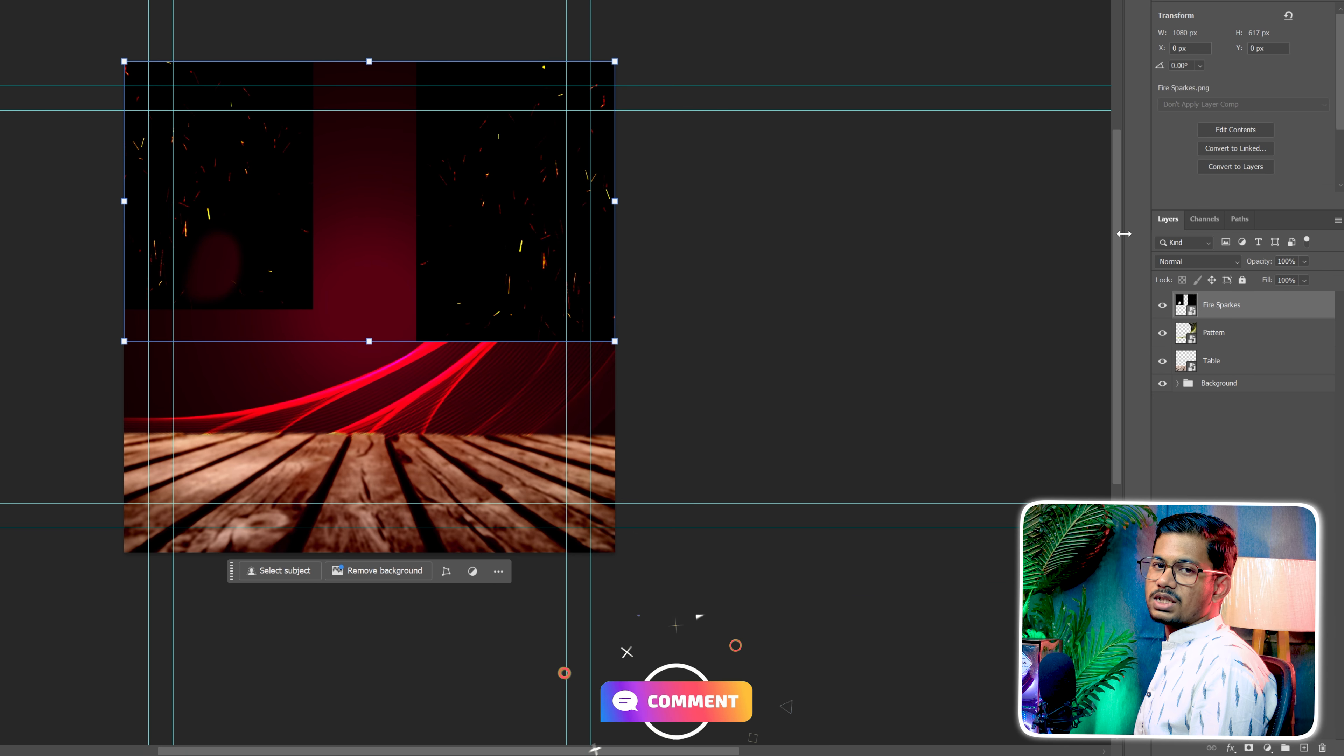
Change the Fire Sparkes layer's blend mode to Screen and deselect the layer
{"action": "left_click", "coordinate": [1195, 262]}
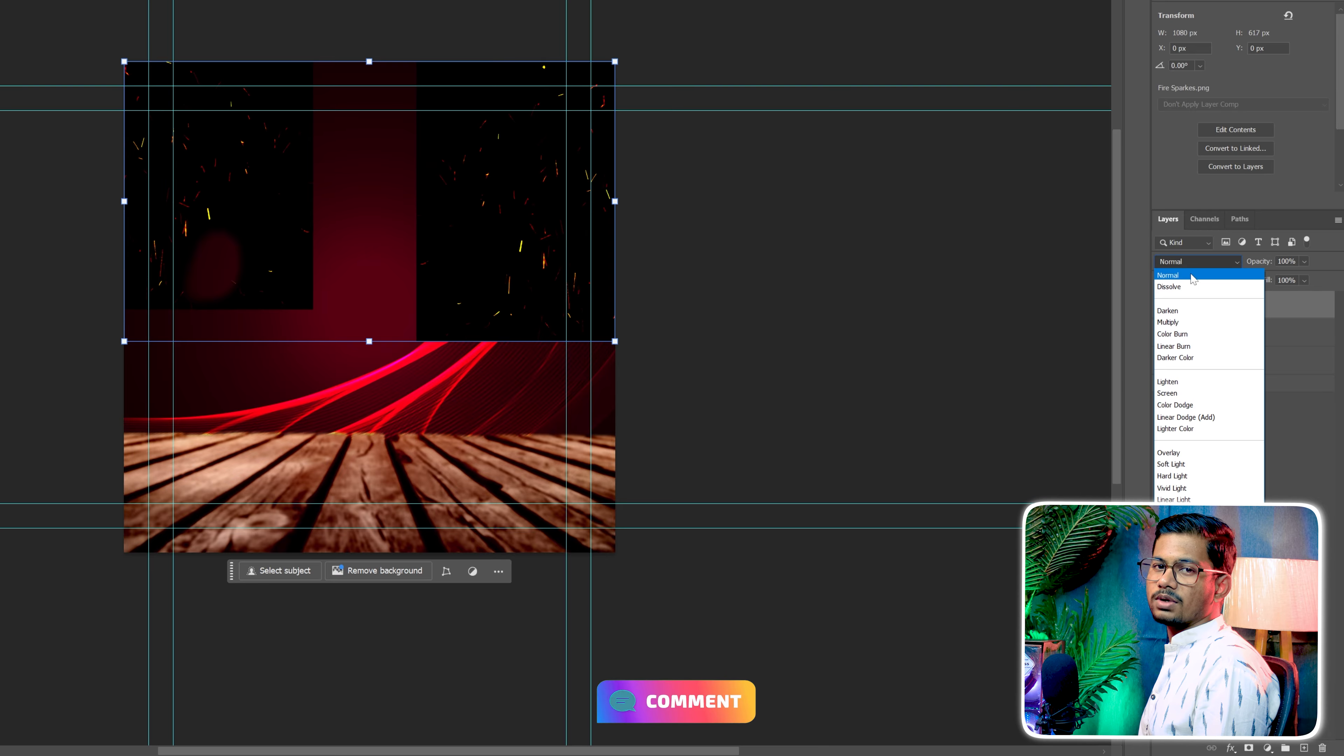
{"action": "left_click", "coordinate": [1169, 393]}
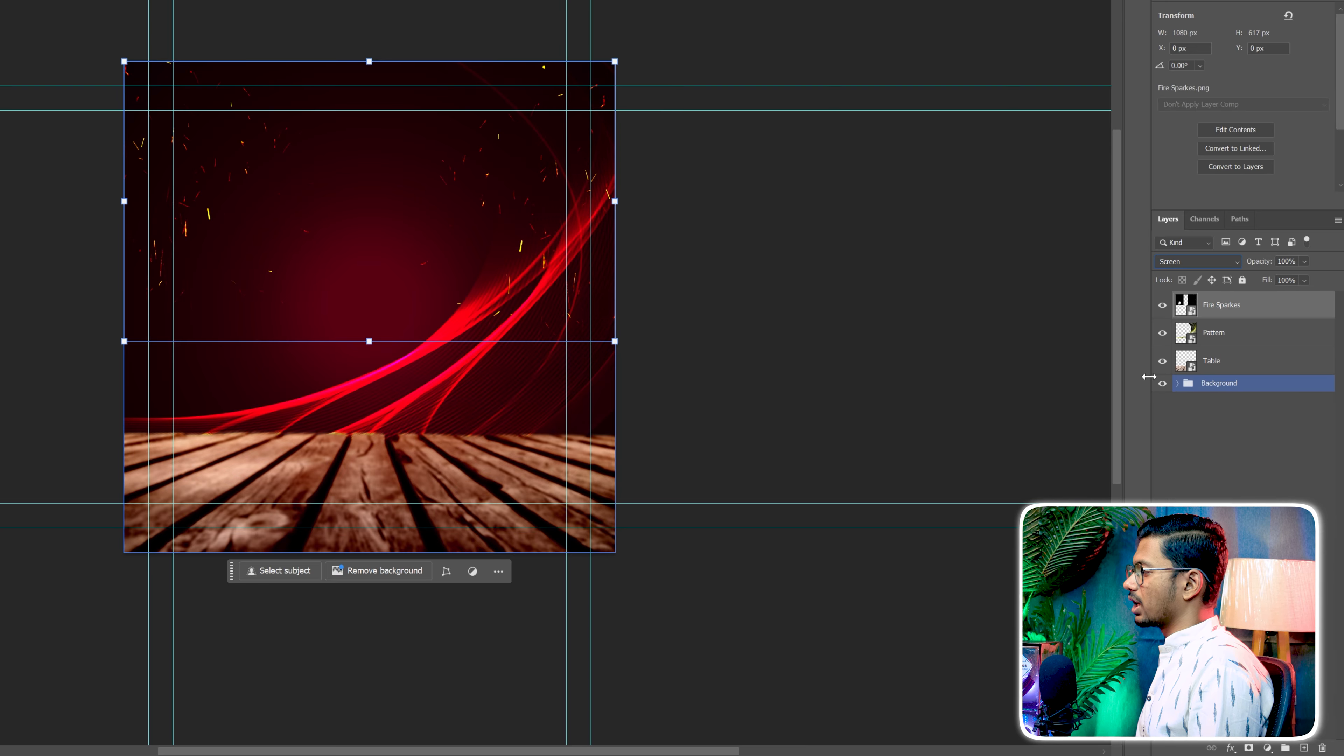
{"action": "left_click", "coordinate": [980, 340]}
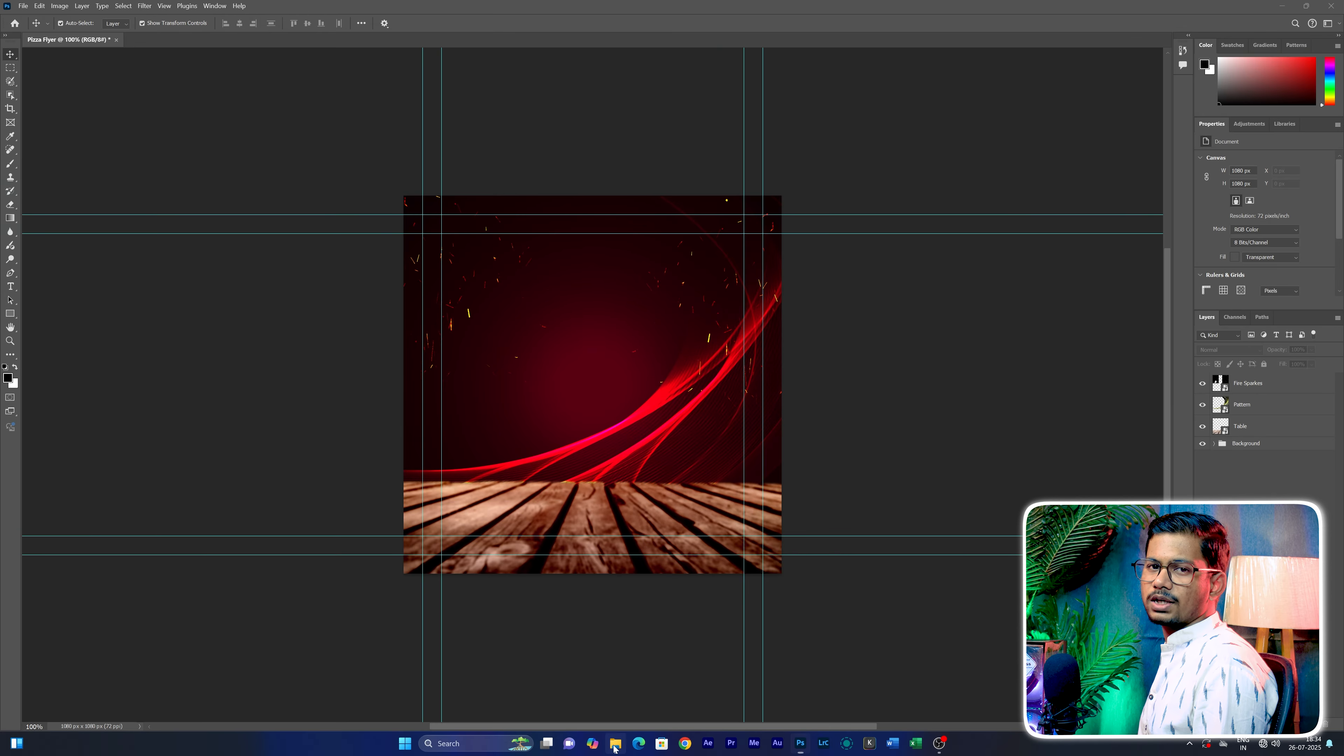
Place the Black Smoke image from File Explorer, scaled to fill the canvas, and set its layer's blend mode to Overlay
{"action": "left_click", "coordinate": [615, 744]}
{"action": "left_click_drag", "start_coordinate": [554, 300], "coordinate": [322, 424]}
{"action": "left_click_drag", "start_coordinate": [501, 442], "coordinate": [506, 631]}
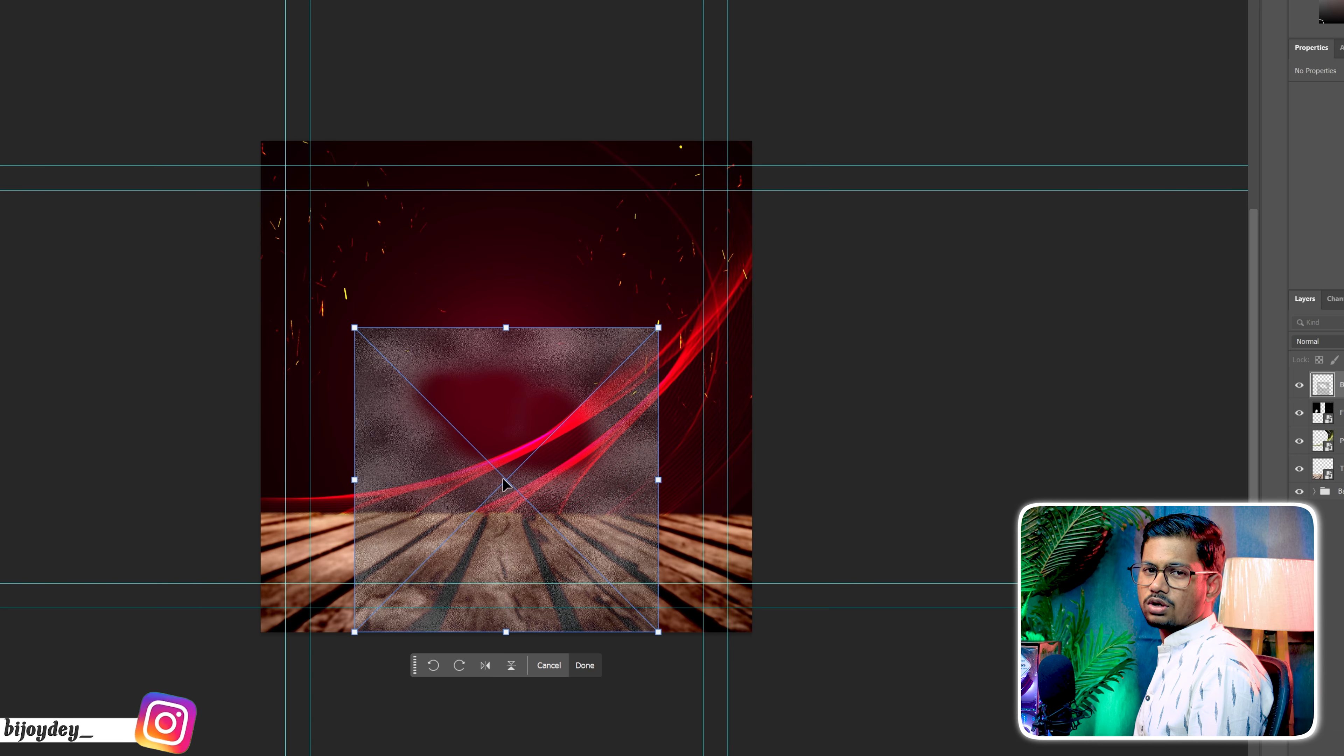
{"action": "left_click_drag", "start_coordinate": [506, 327], "coordinate": [548, 140]}
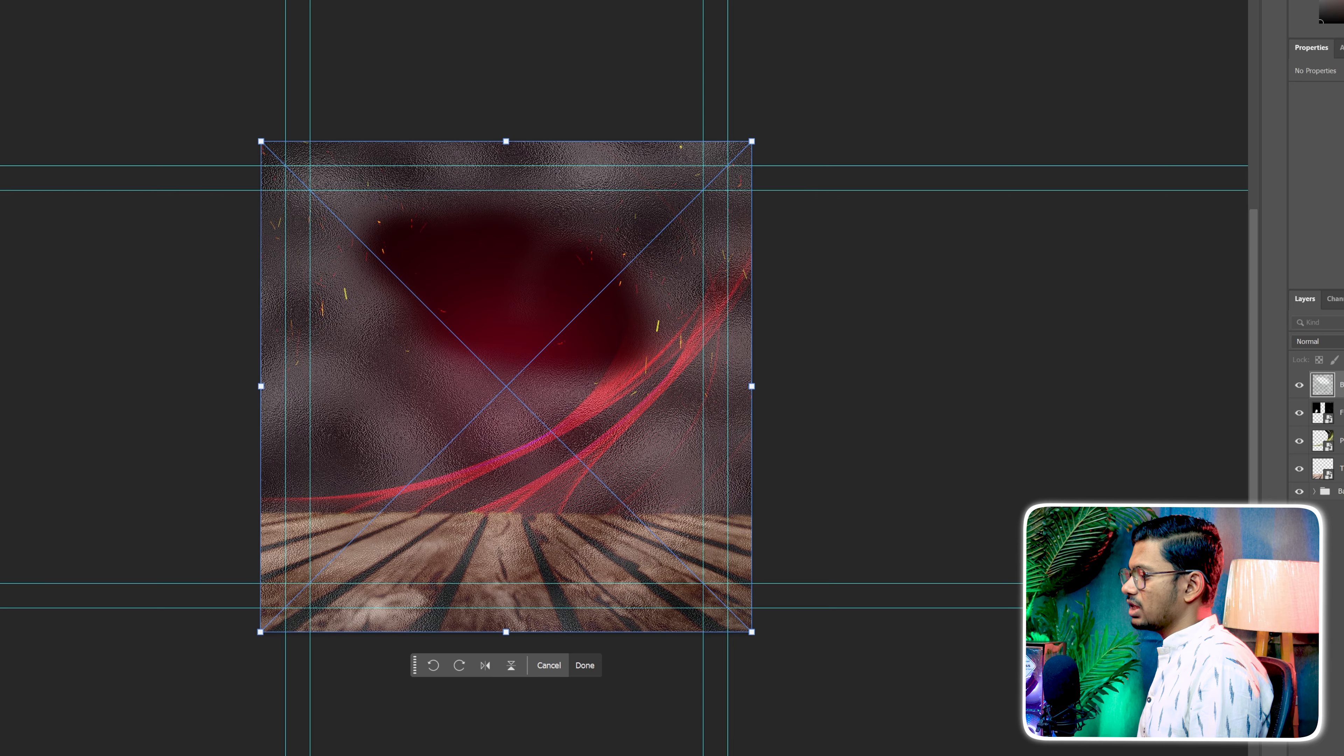
{"action": "key", "text": "Return"}
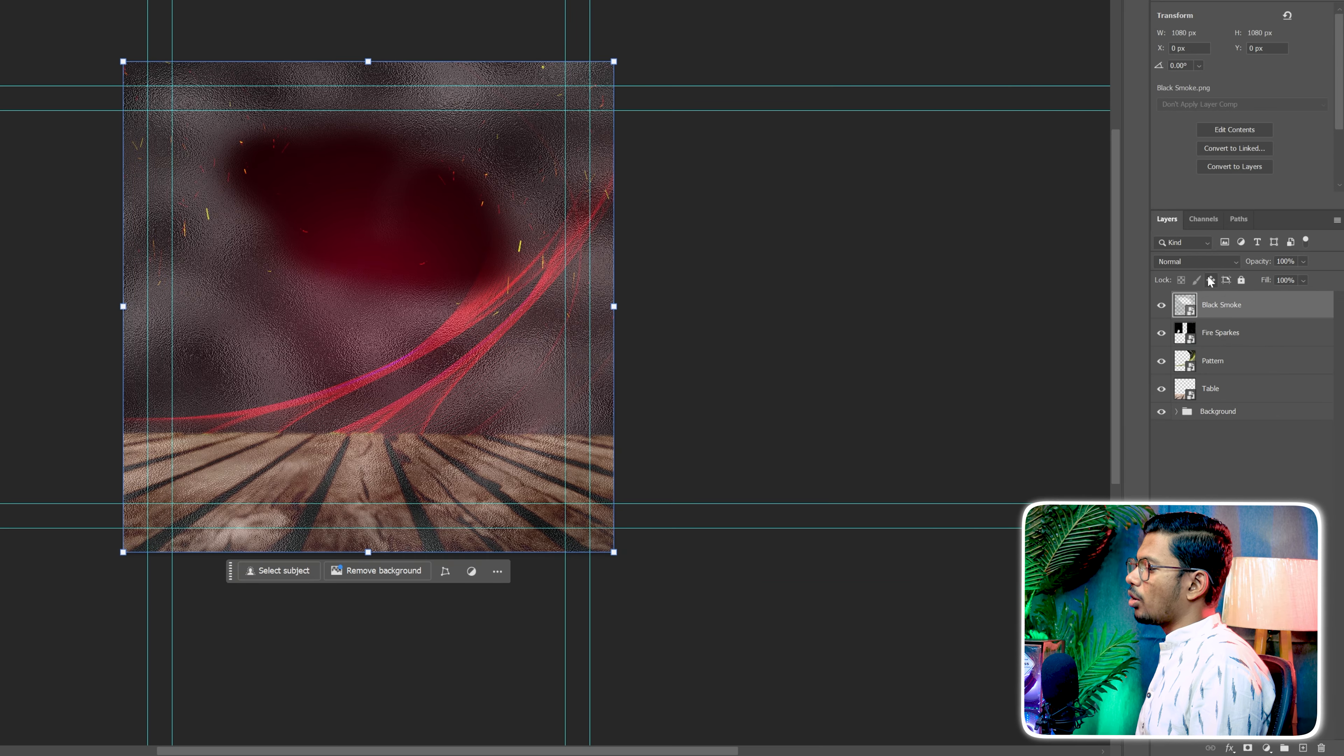
{"action": "left_click", "coordinate": [1200, 263]}
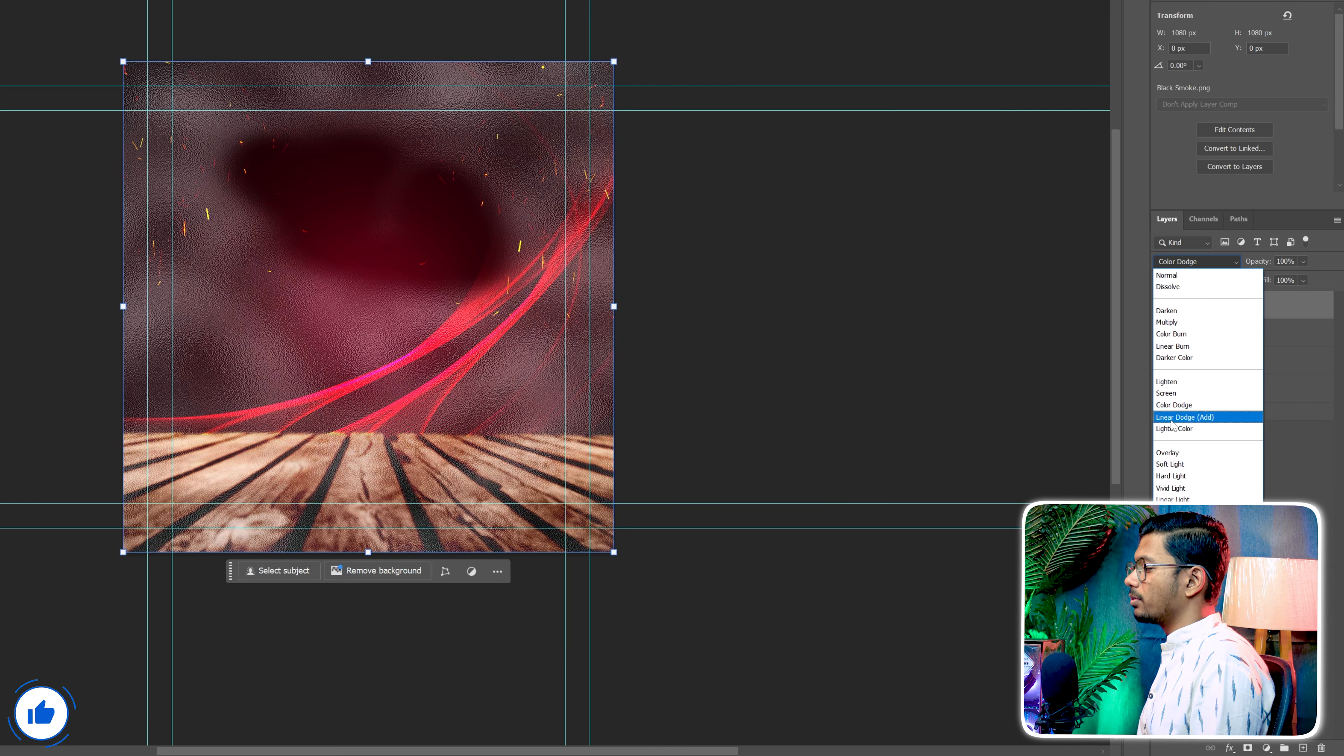
{"action": "left_click", "coordinate": [1168, 453]}
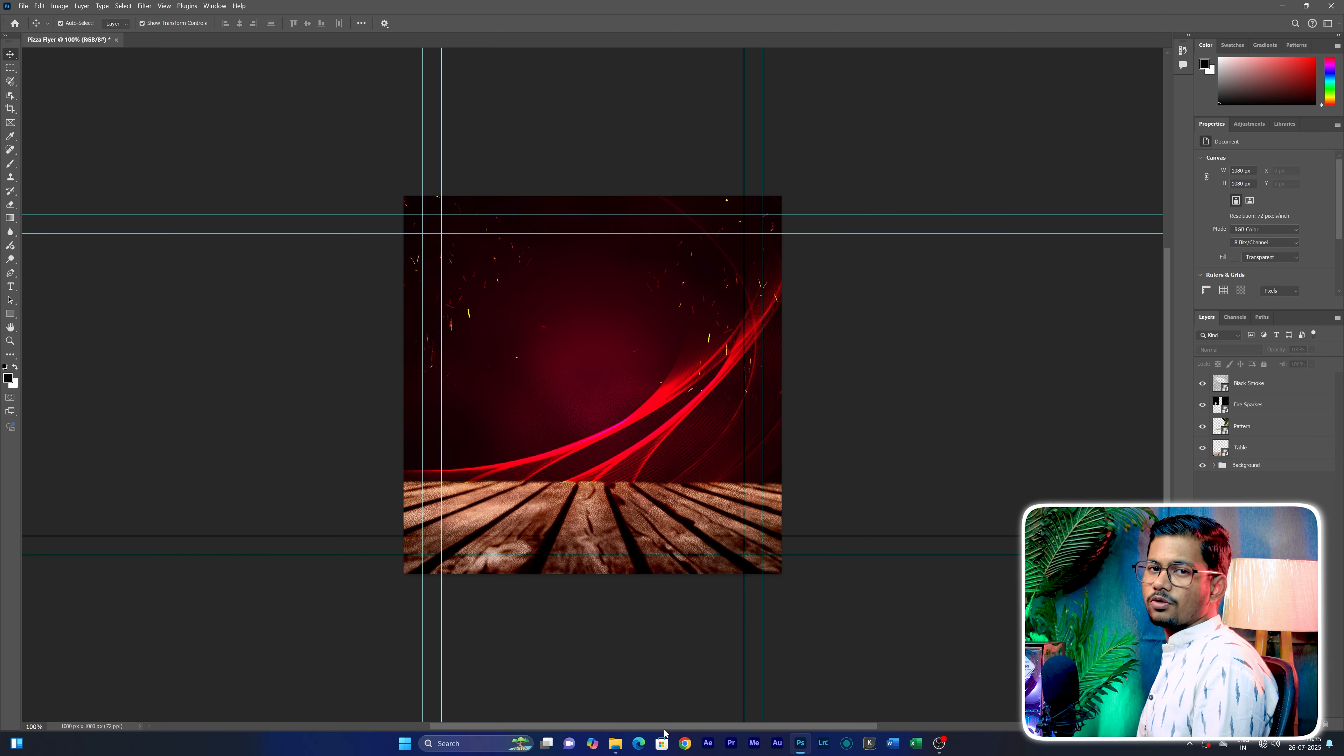
Place the Shapes image from the PNG Image folder in File Explorer onto the flyer, scaled to fill the canvas
{"action": "left_click", "coordinate": [615, 744]}
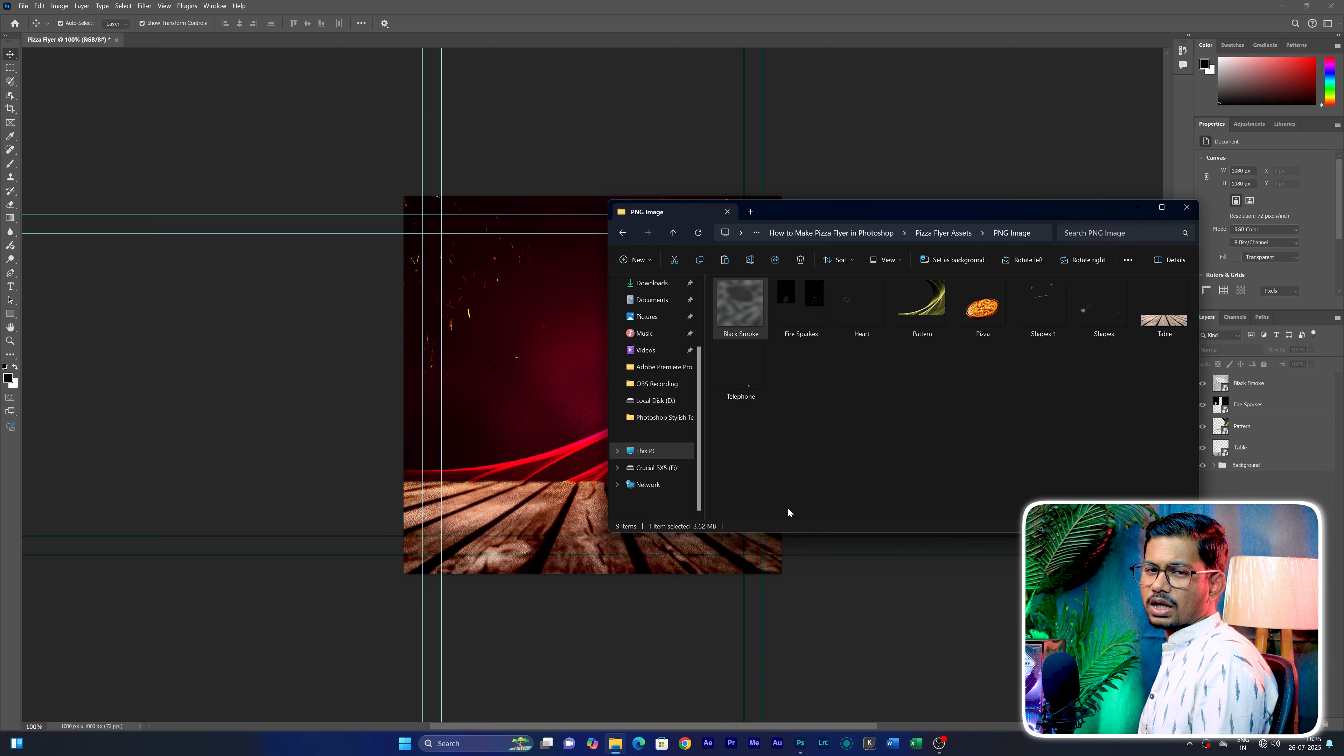
{"action": "left_click_drag", "start_coordinate": [1104, 307], "coordinate": [588, 402]}
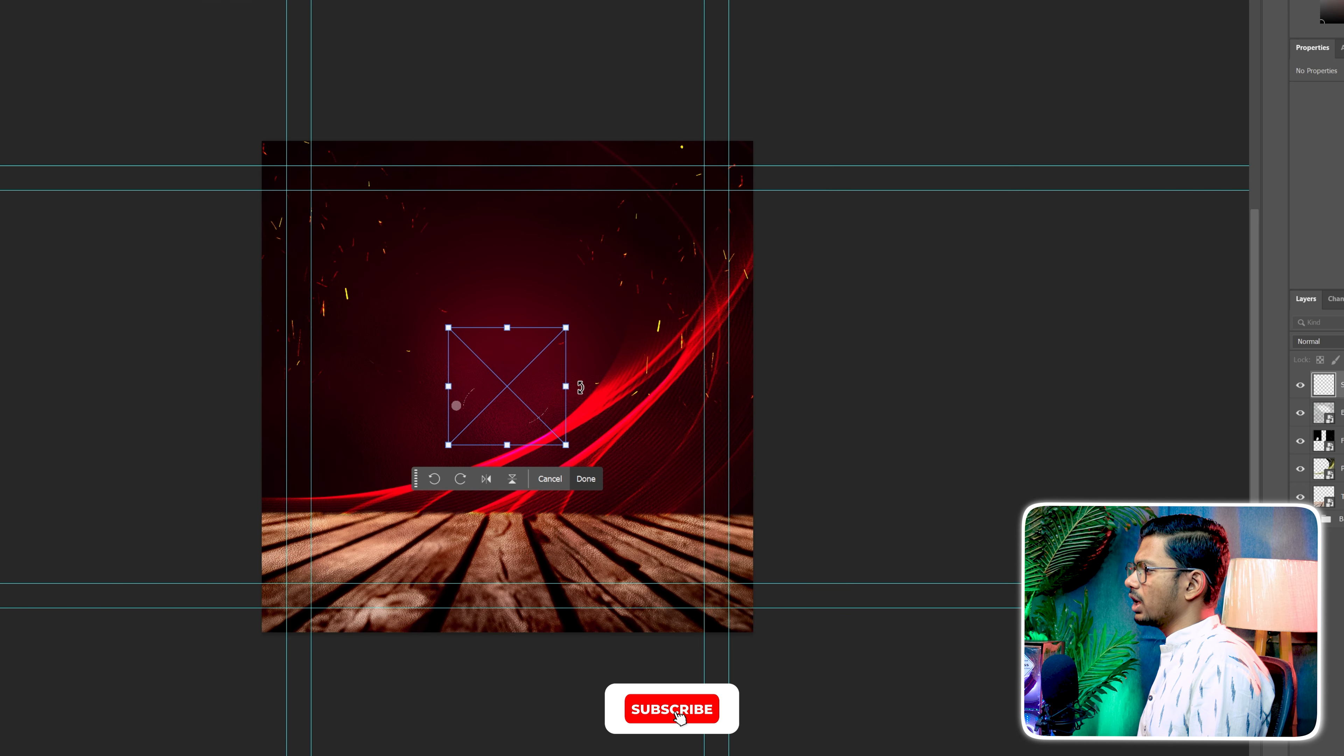
{"action": "left_click_drag", "start_coordinate": [566, 386], "coordinate": [747, 382]}
{"action": "left_click_drag", "start_coordinate": [449, 387], "coordinate": [262, 387]}
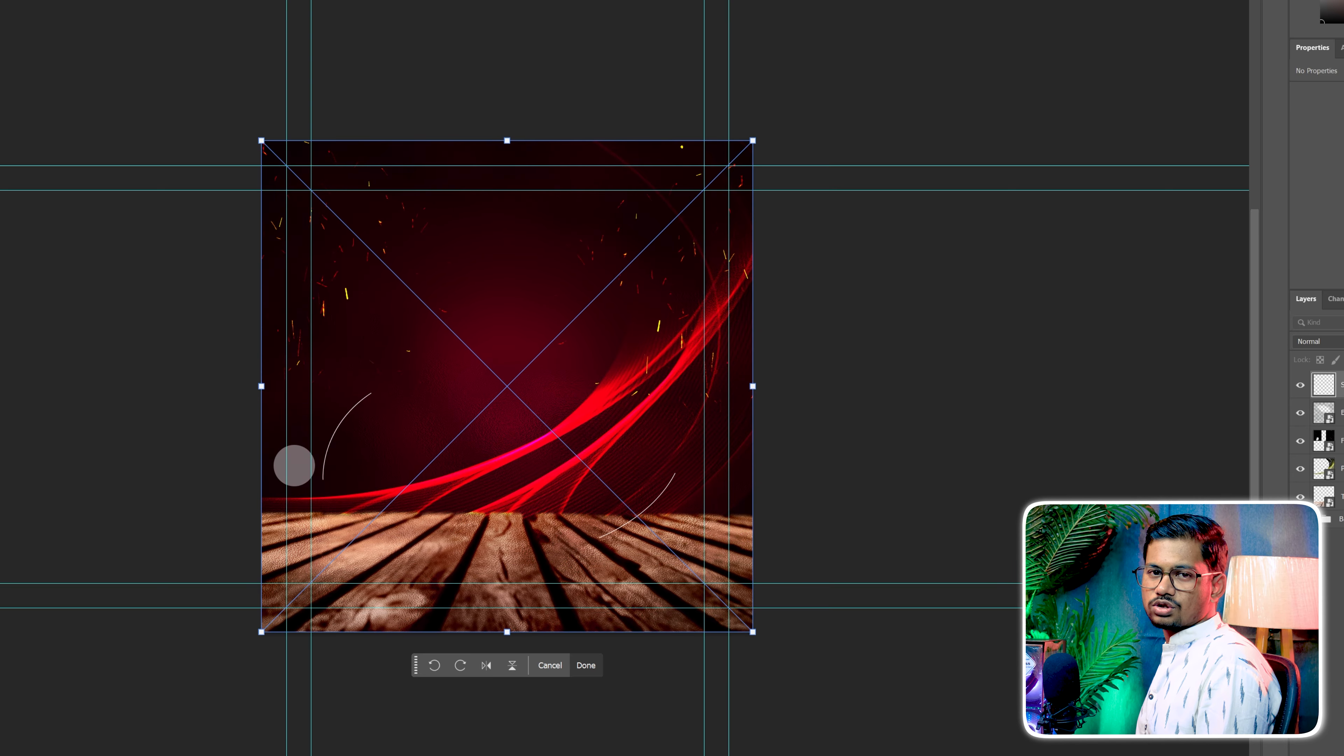
{"action": "key", "text": "Return"}
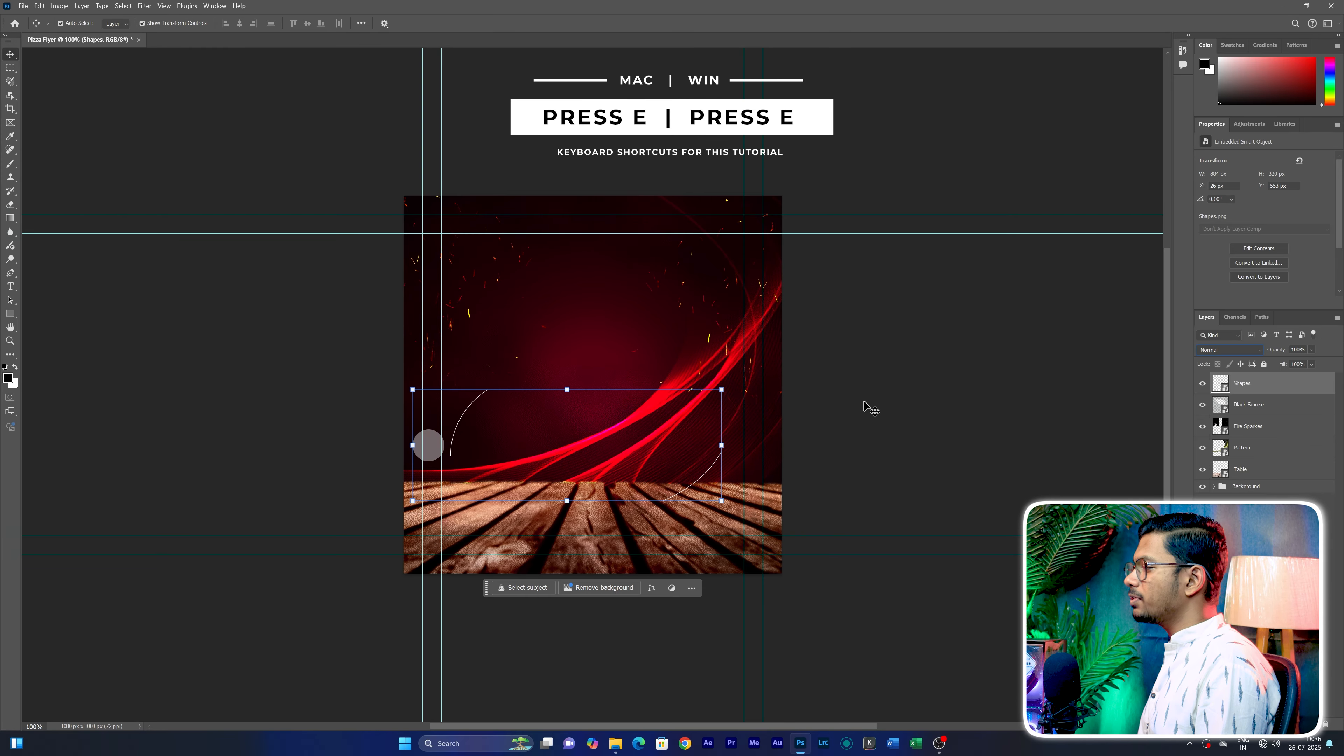
Rasterize the Shapes layer and erase its two curved lines with the Eraser tool, keeping the grey circle
{"action": "left_click", "coordinate": [12, 206]}
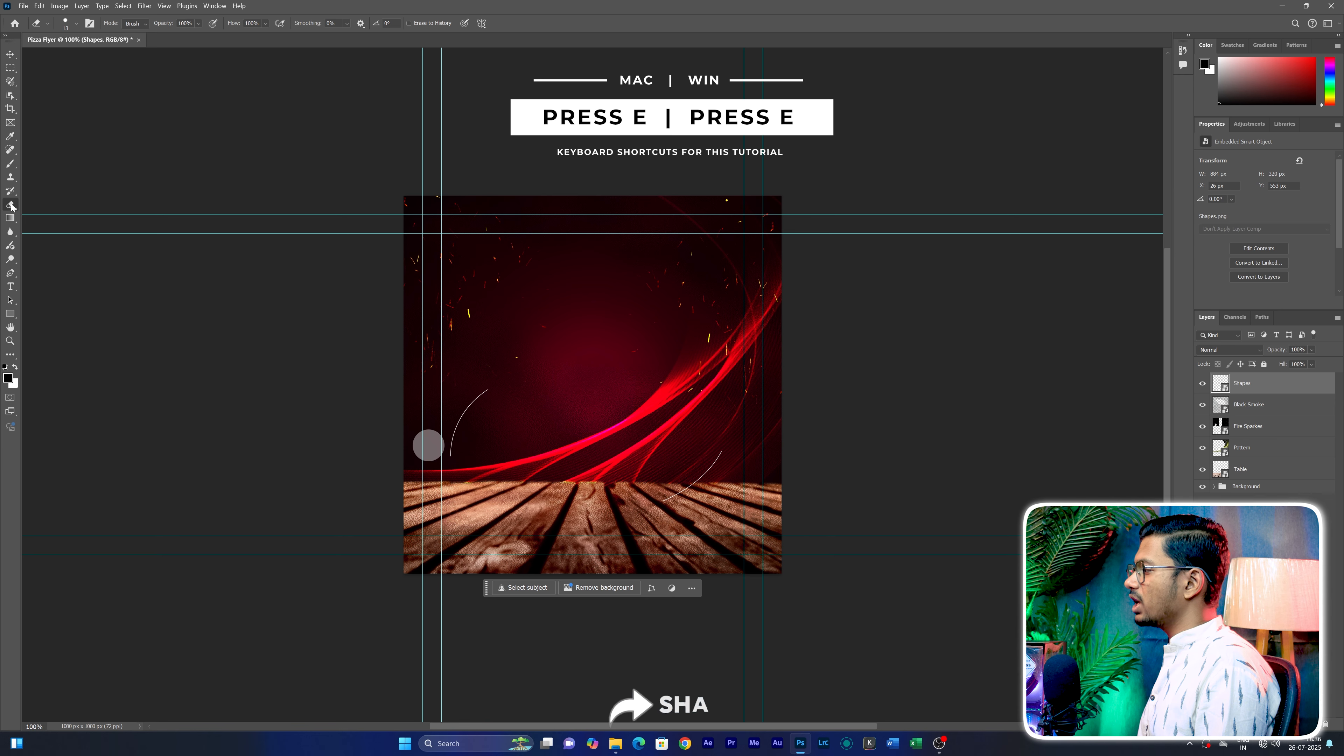
{"action": "left_click", "coordinate": [650, 357]}
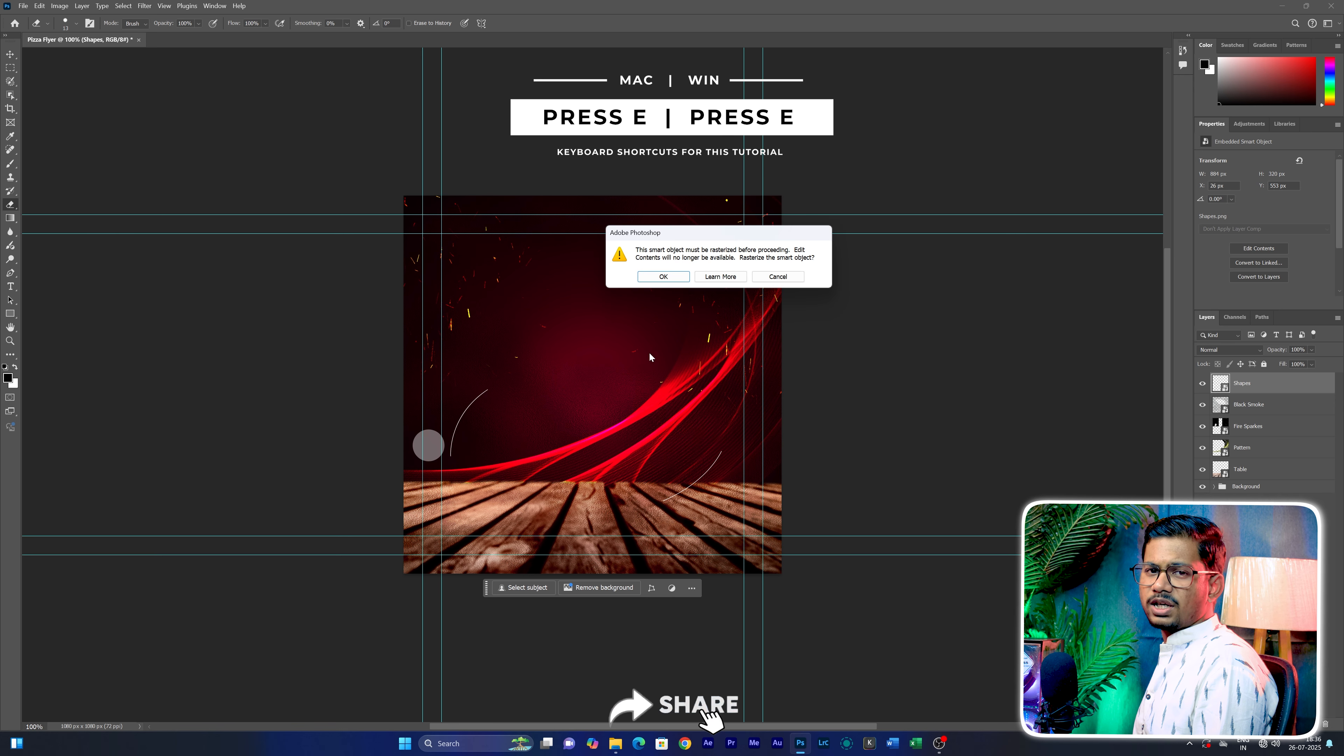
{"action": "left_click", "coordinate": [664, 277]}
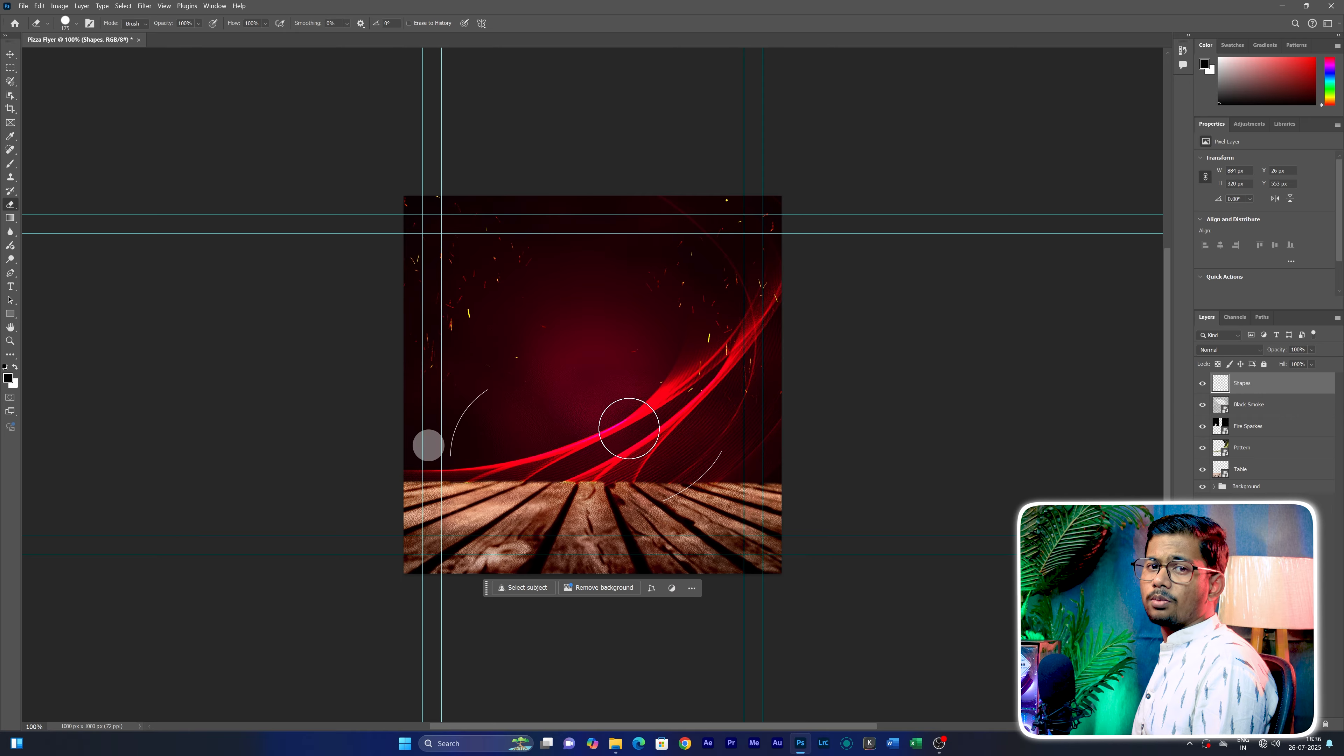
{"action": "left_click", "coordinate": [76, 24]}
{"action": "left_click", "coordinate": [75, 25]}
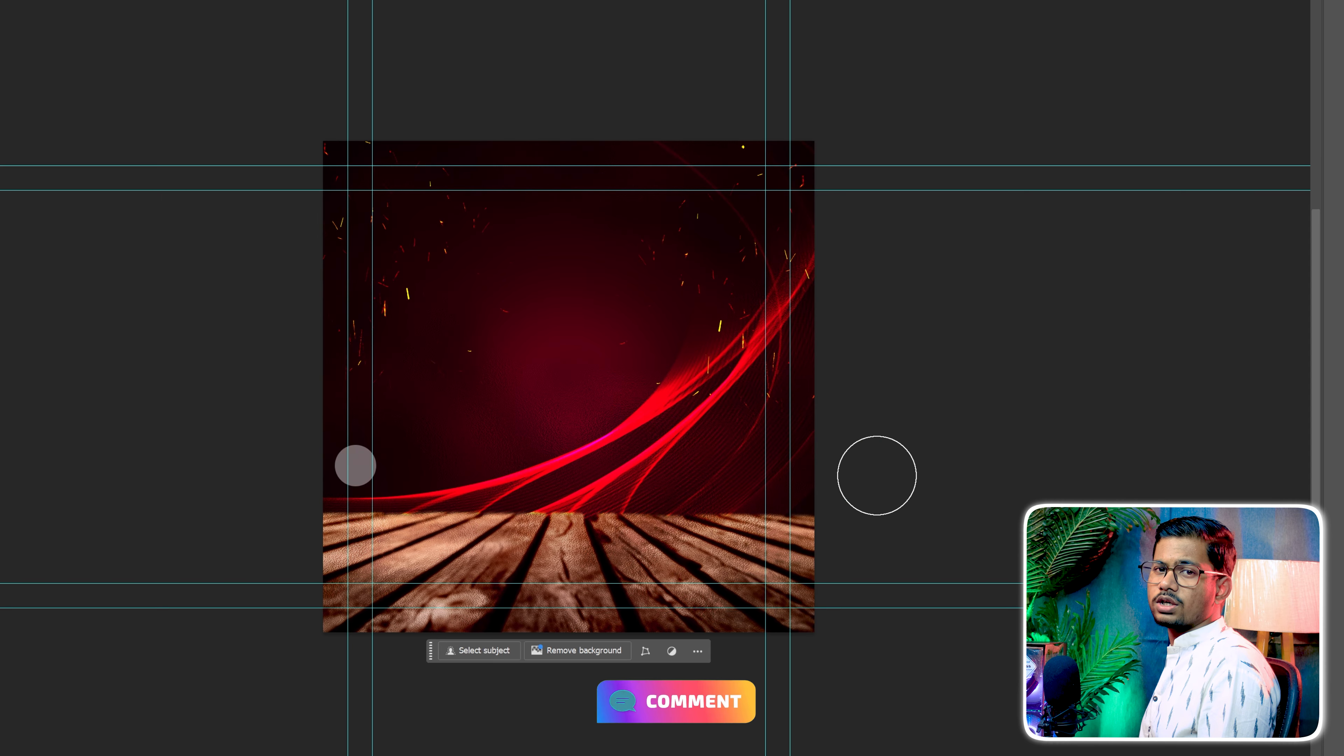
Change the Shapes layer's blend mode to Overlay and deselect the layer
{"action": "left_click", "coordinate": [1233, 474]}
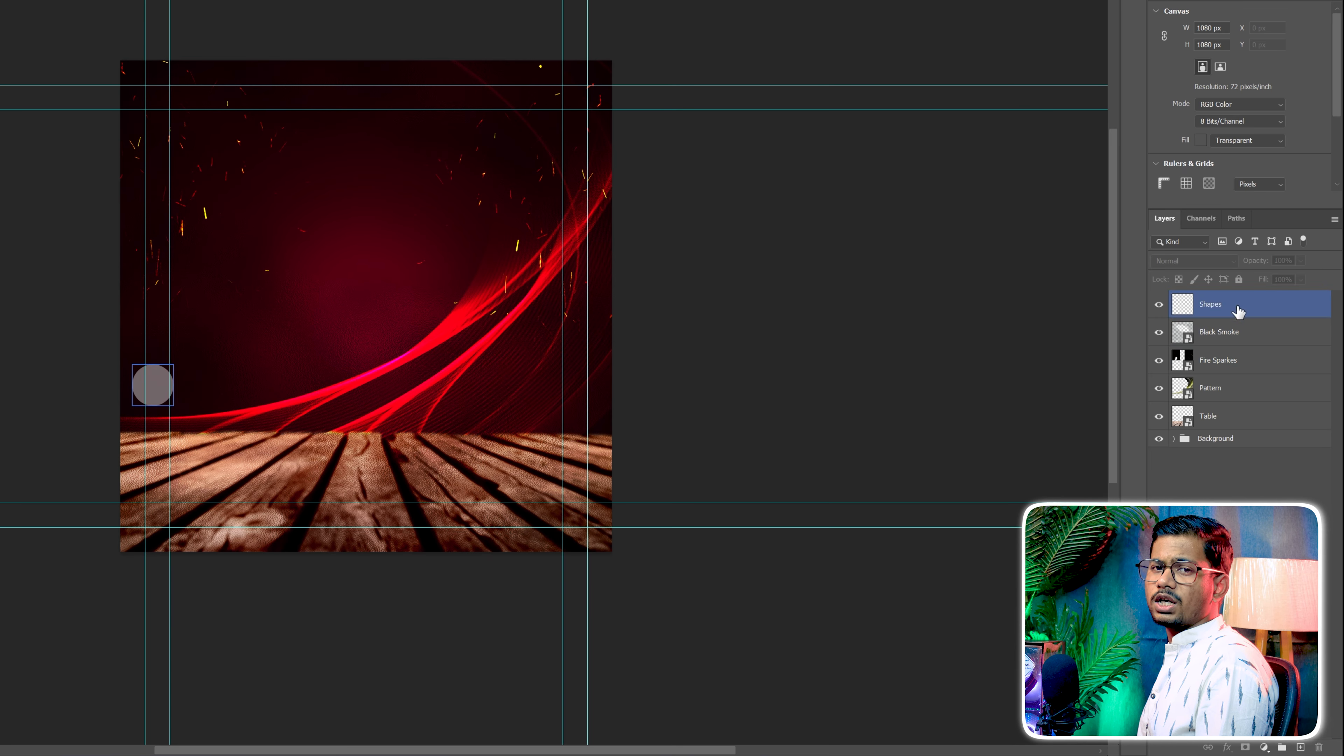
{"action": "left_click", "coordinate": [1237, 308]}
{"action": "left_click", "coordinate": [1201, 263]}
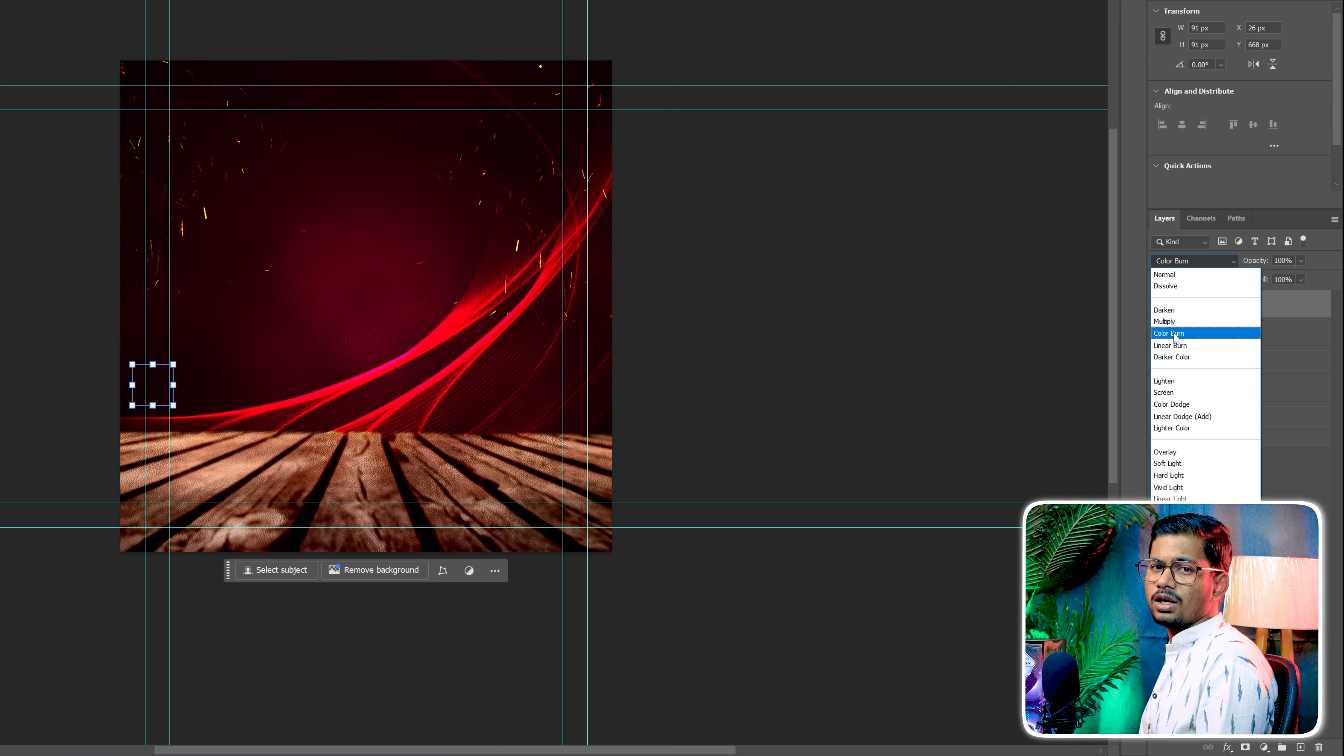
{"action": "left_click", "coordinate": [1176, 455]}
{"action": "left_click", "coordinate": [1217, 509]}
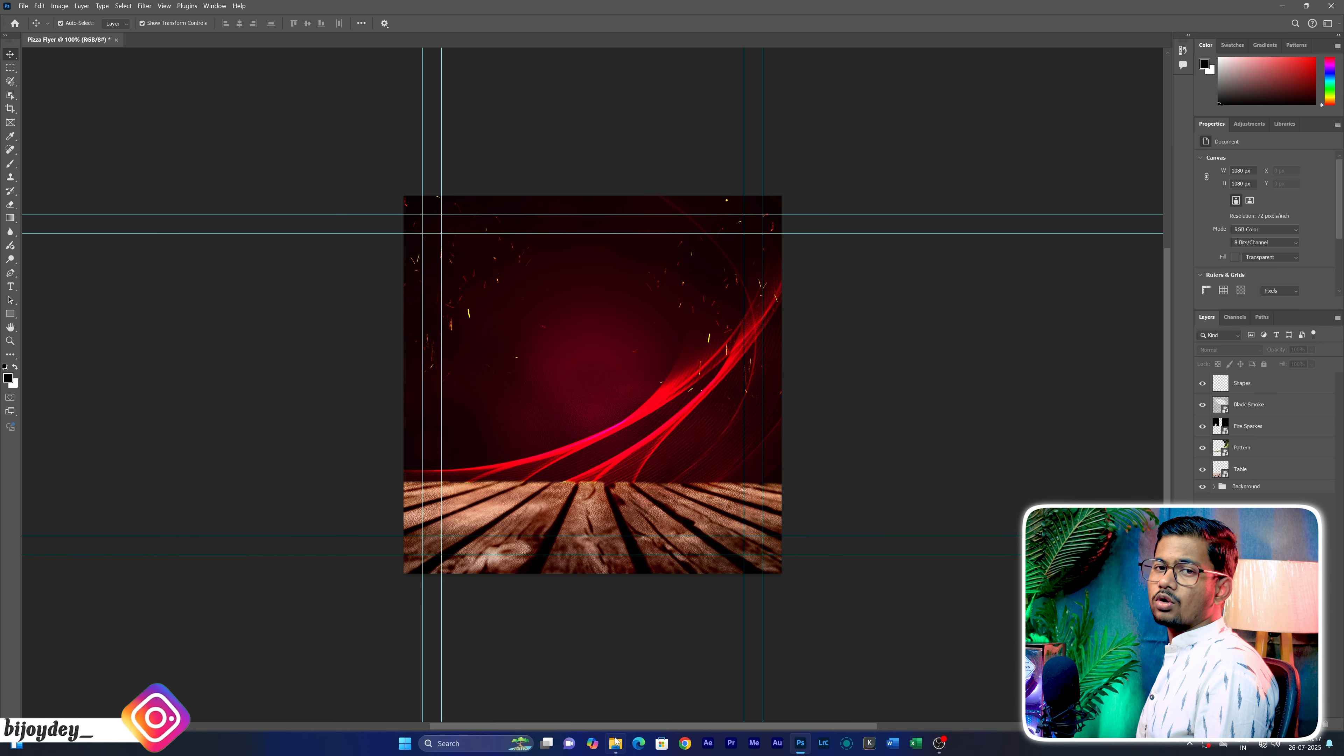
Place the Shapes image from File Explorer a second time, scaled to fill the canvas, and erase its grey circle, keeping the two curved lines
{"action": "mouse_move", "coordinate": [617, 743]}
{"action": "left_click", "coordinate": [614, 688]}
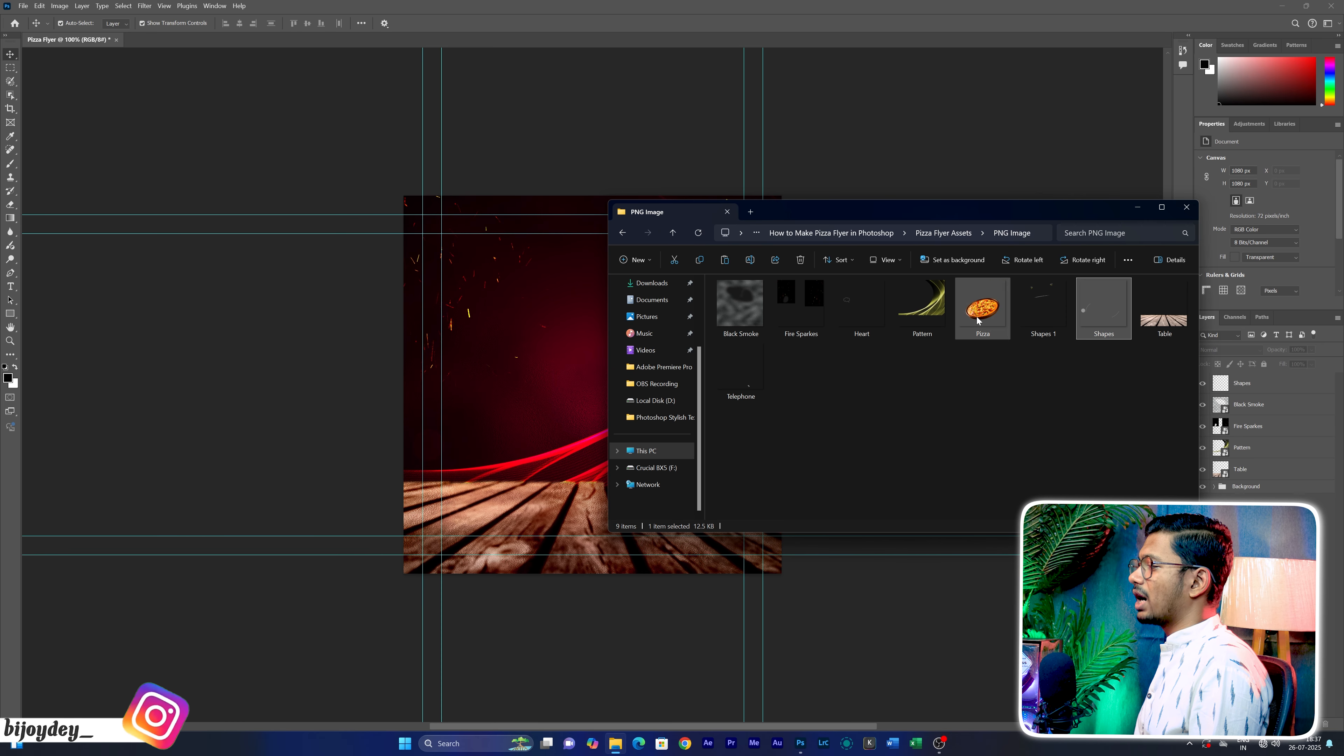
{"action": "left_click_drag", "start_coordinate": [1095, 318], "coordinate": [598, 387]}
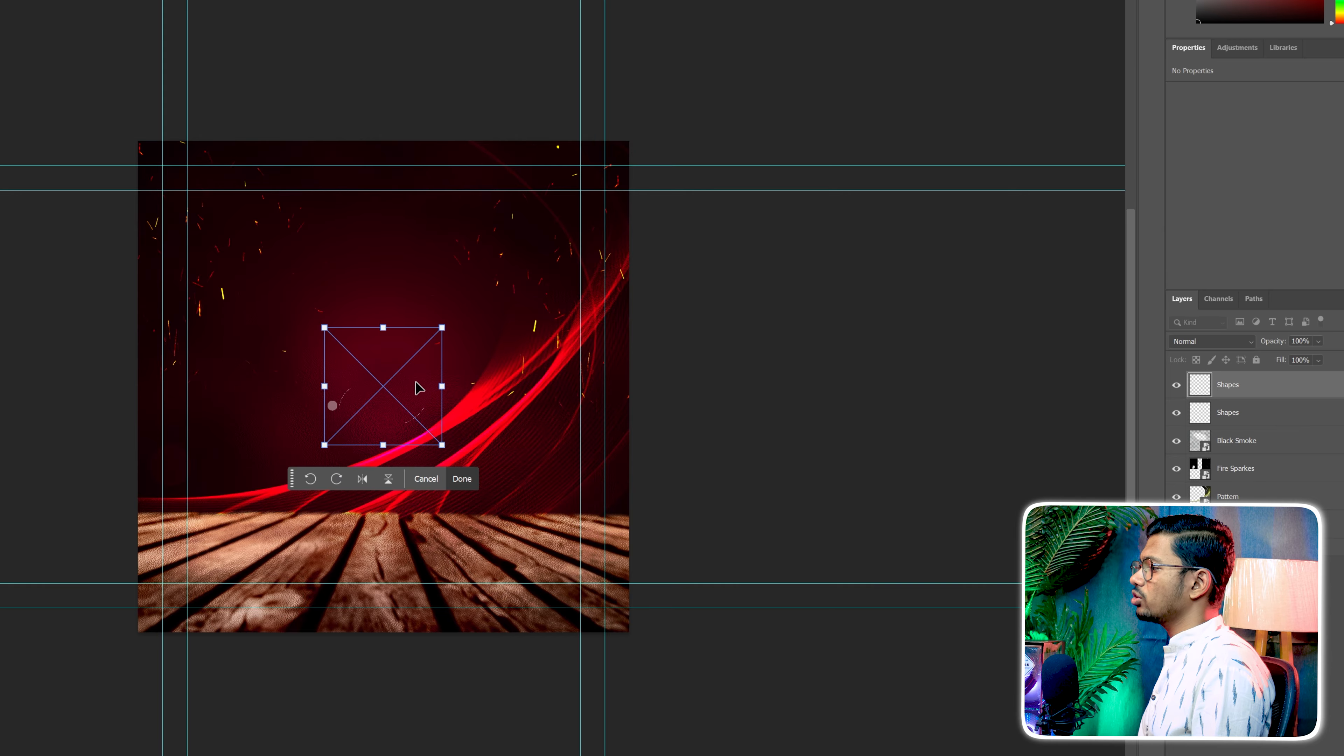
{"action": "left_click_drag", "start_coordinate": [444, 388], "coordinate": [629, 386]}
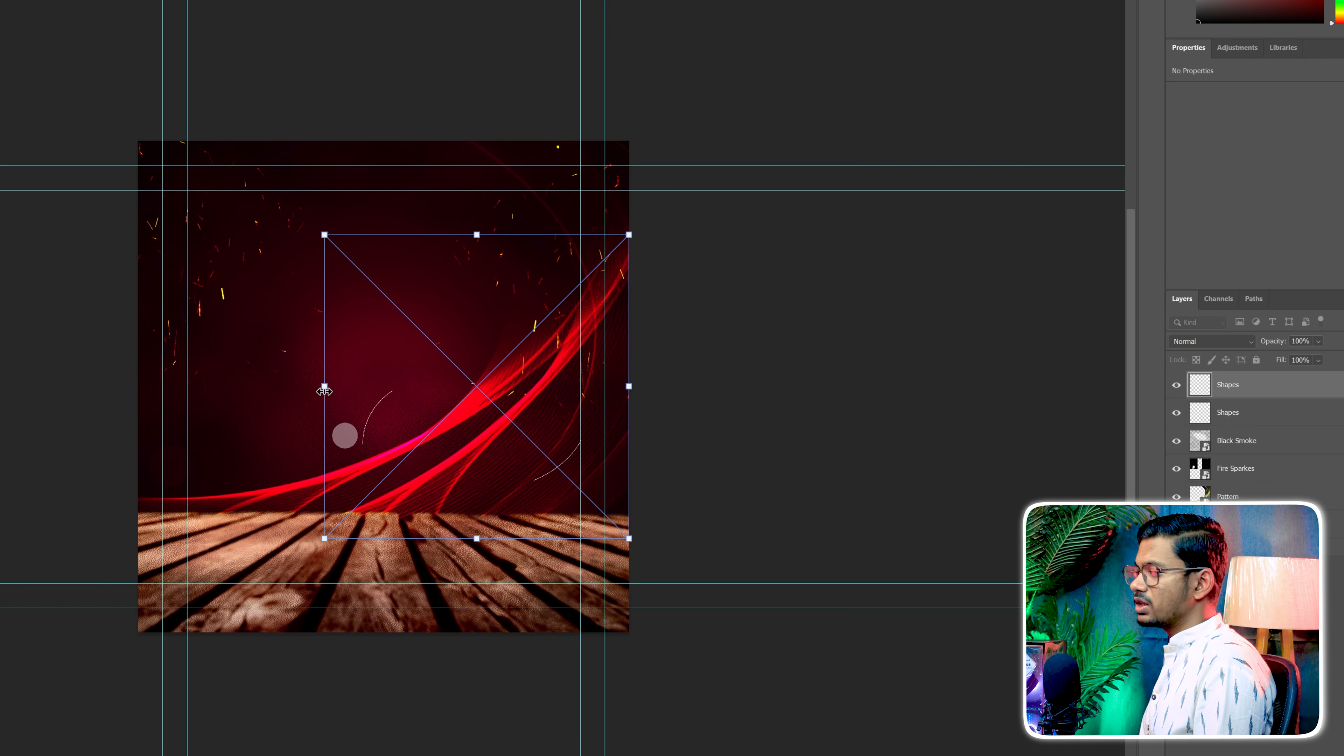
{"action": "left_click_drag", "start_coordinate": [325, 391], "coordinate": [139, 391]}
{"action": "key", "text": "Return"}
{"action": "key", "text": "e"}
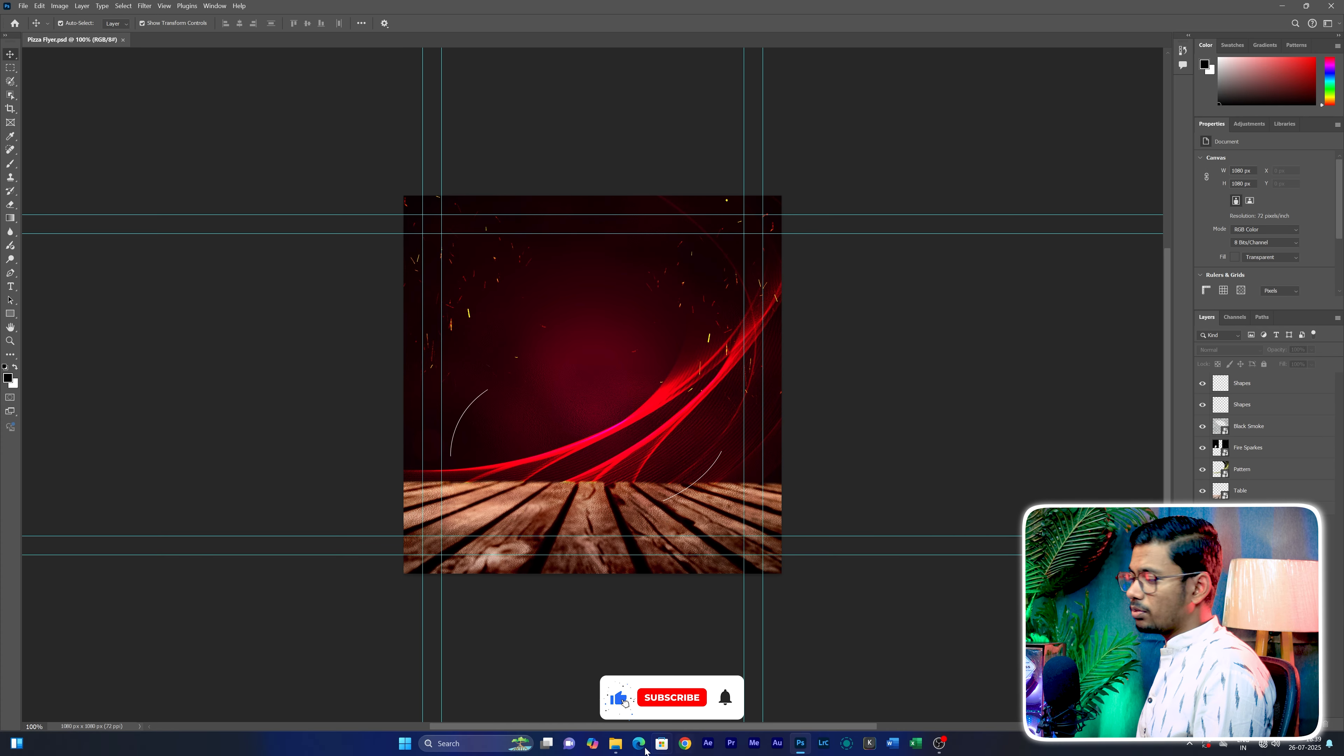
Place the Pizza image from the PNG Image folder in File Explorer onto the flyer, scaled to fill the canvas
{"action": "left_click", "coordinate": [615, 744]}
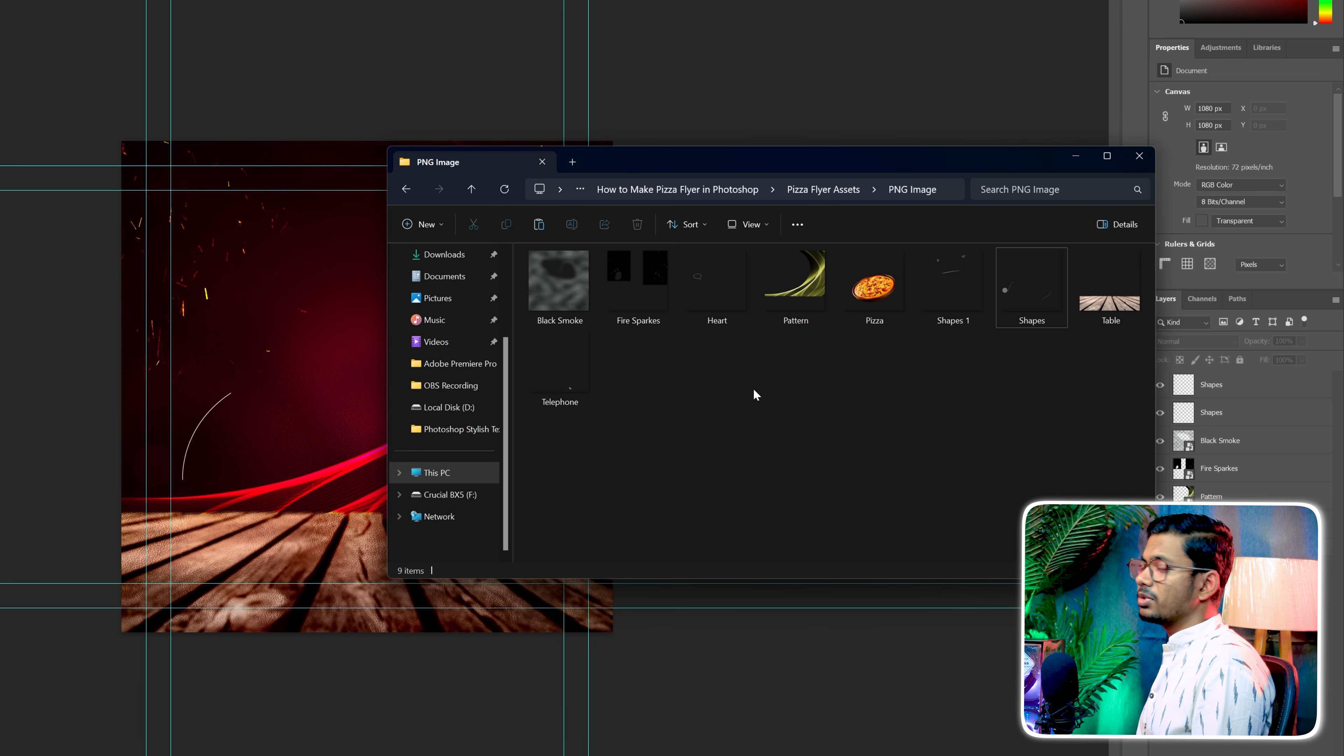
{"action": "left_click_drag", "start_coordinate": [873, 297], "coordinate": [328, 464]}
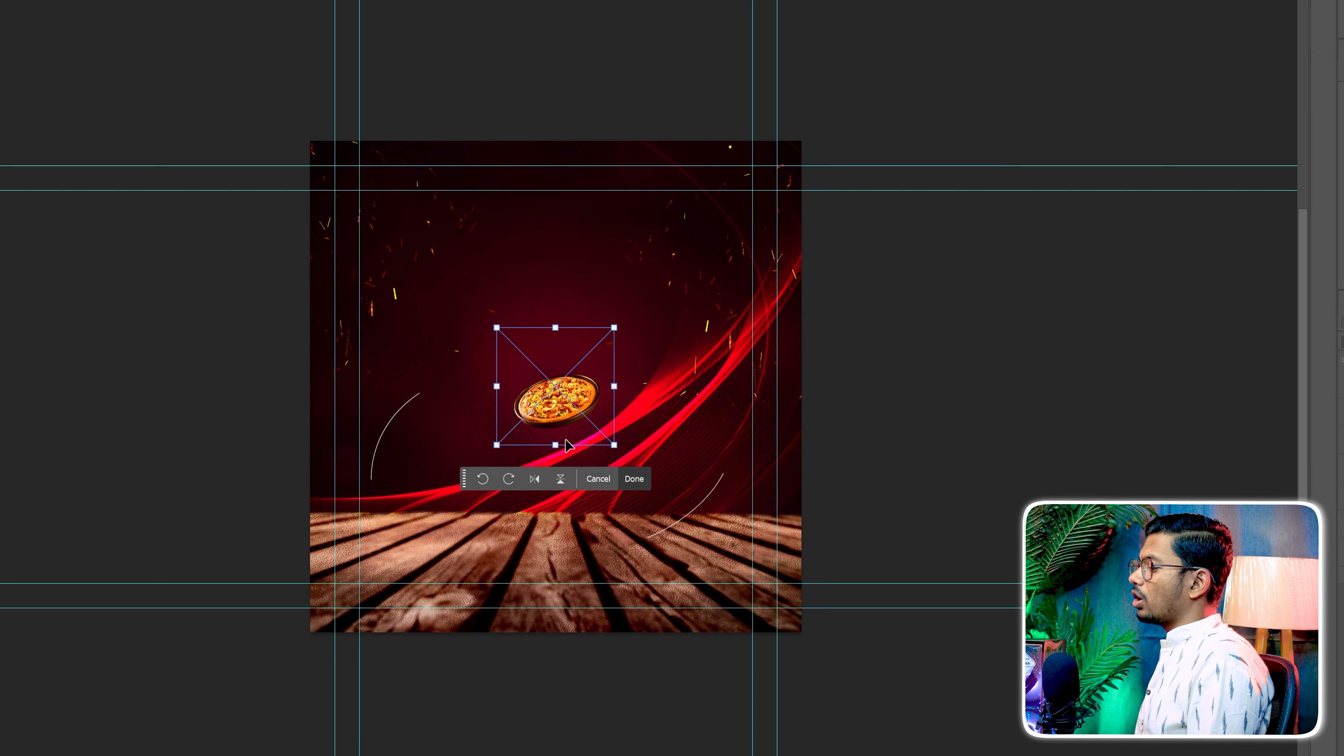
{"action": "left_click_drag", "start_coordinate": [568, 445], "coordinate": [556, 633]}
{"action": "left_click_drag", "start_coordinate": [558, 328], "coordinate": [587, 143]}
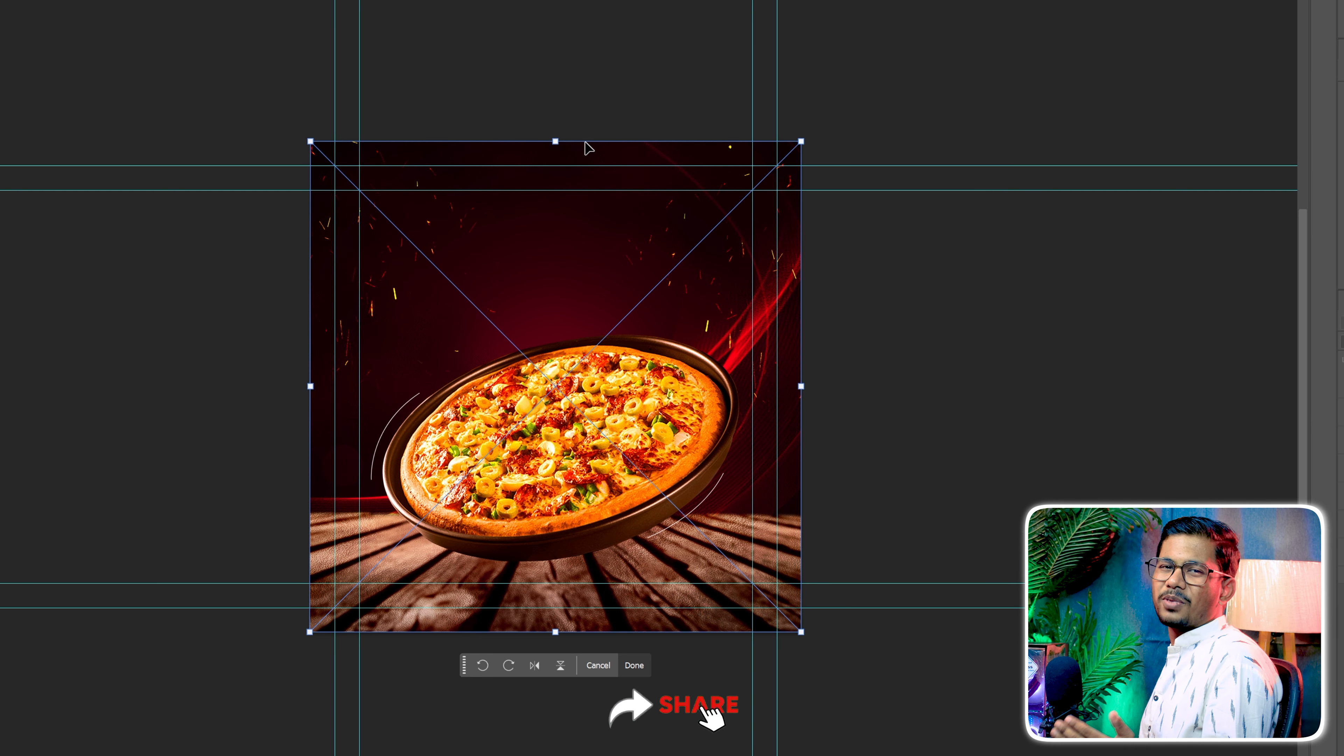
{"action": "key", "text": "Return"}
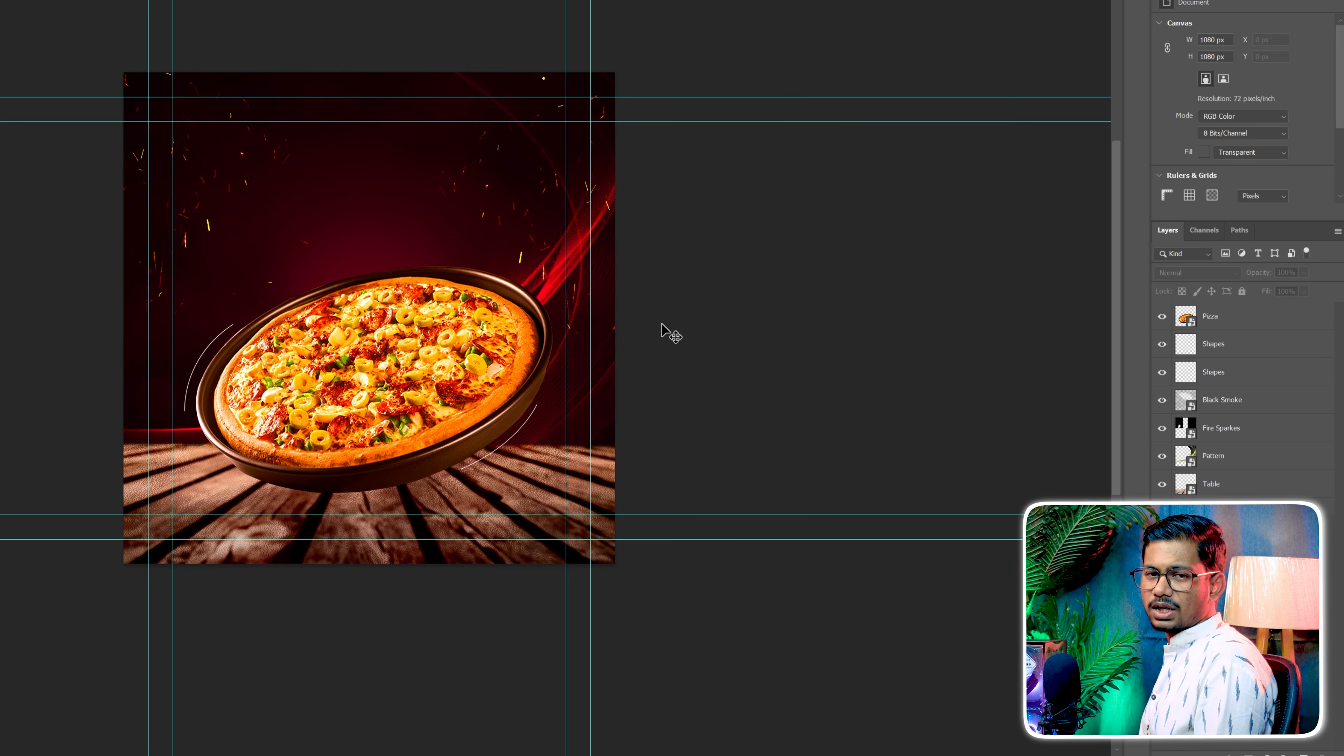
Add a Drop Shadow to the Pizza layer in Multiply mode with the colour 000101
{"action": "left_click", "coordinate": [582, 377]}
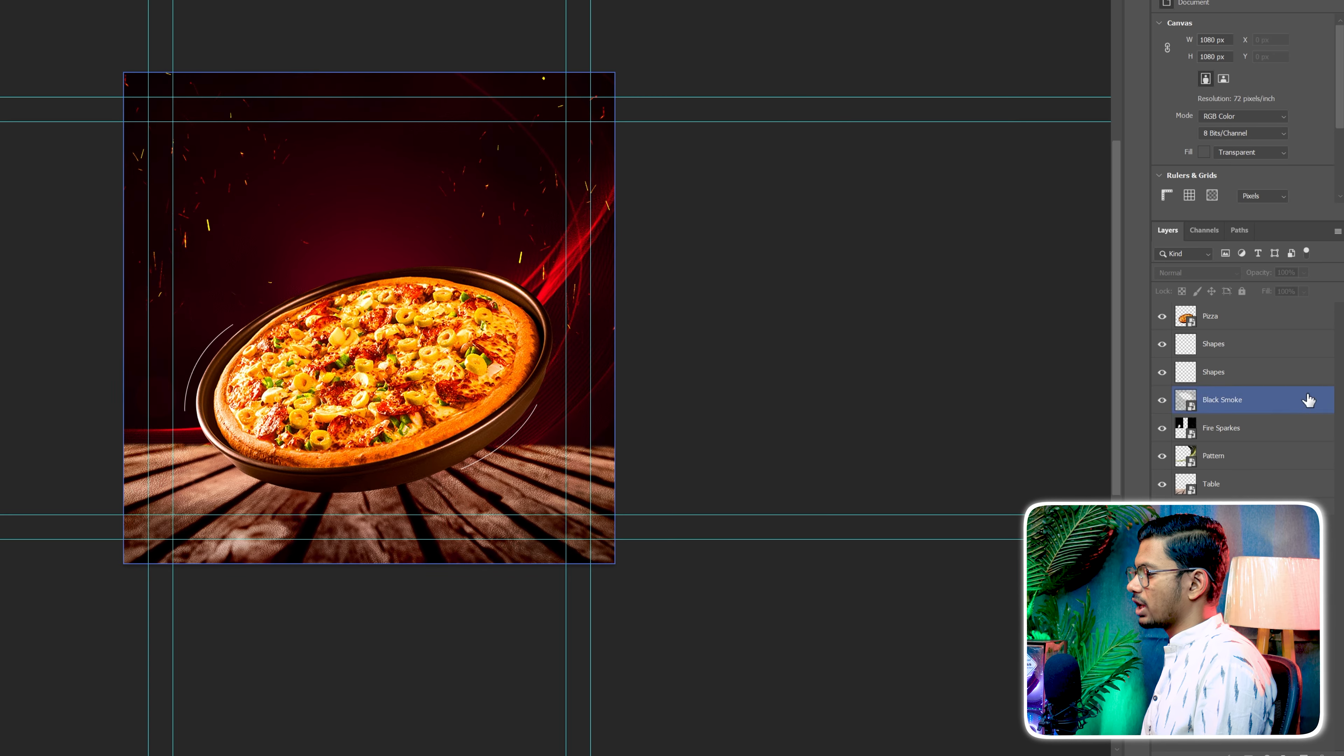
{"action": "double_click", "coordinate": [1270, 316]}
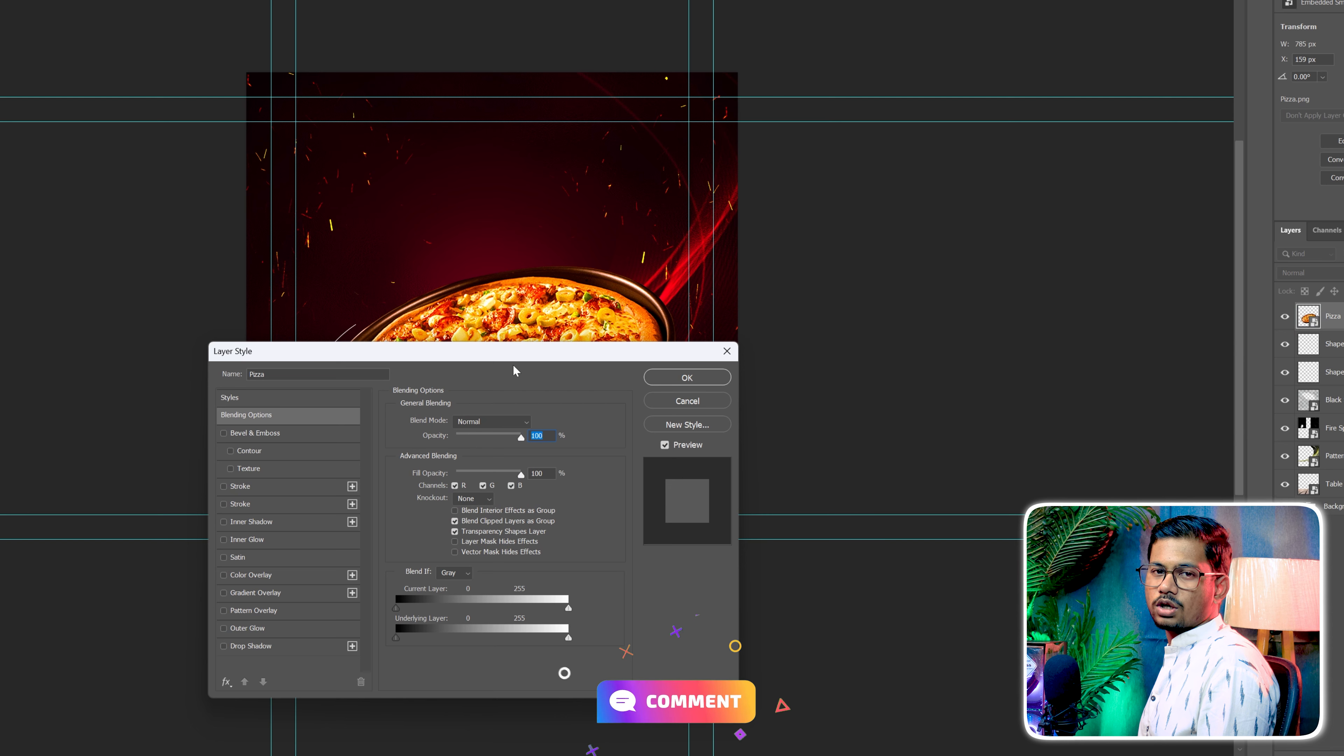
{"action": "left_click", "coordinate": [255, 642]}
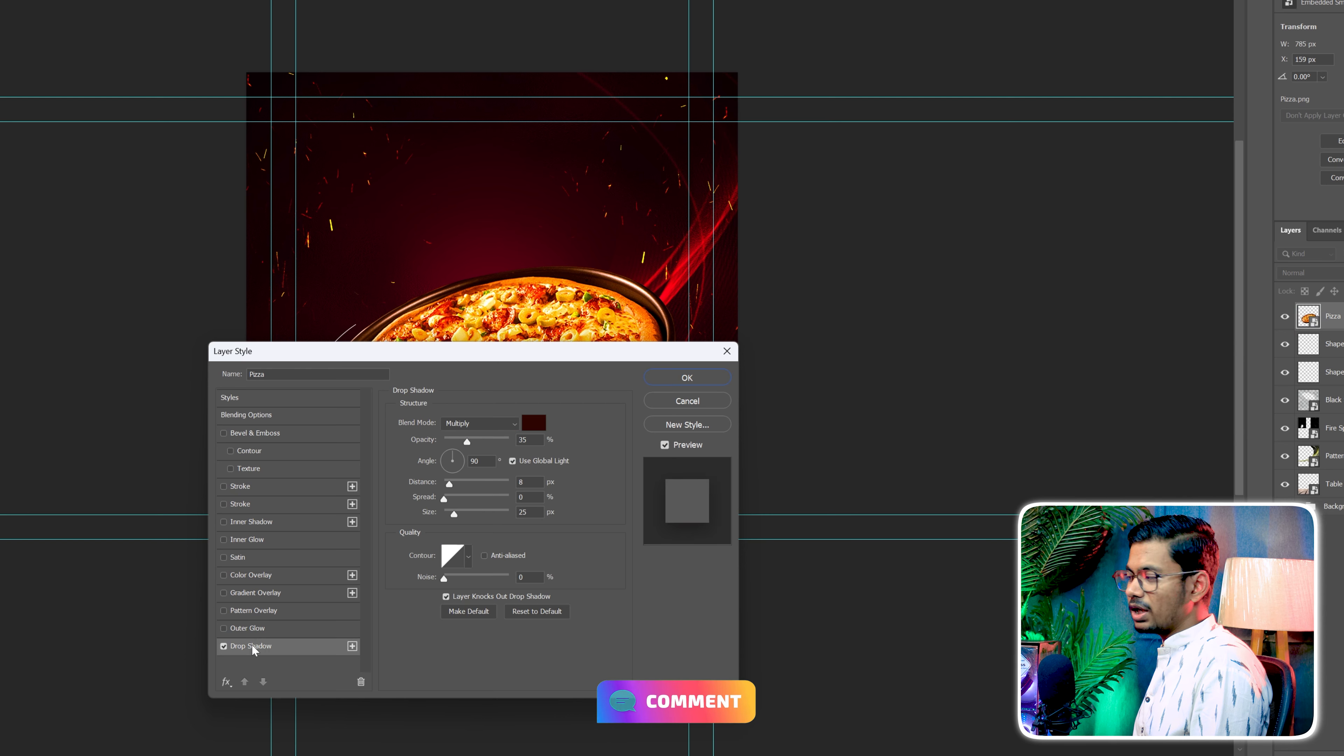
{"action": "left_click", "coordinate": [535, 422]}
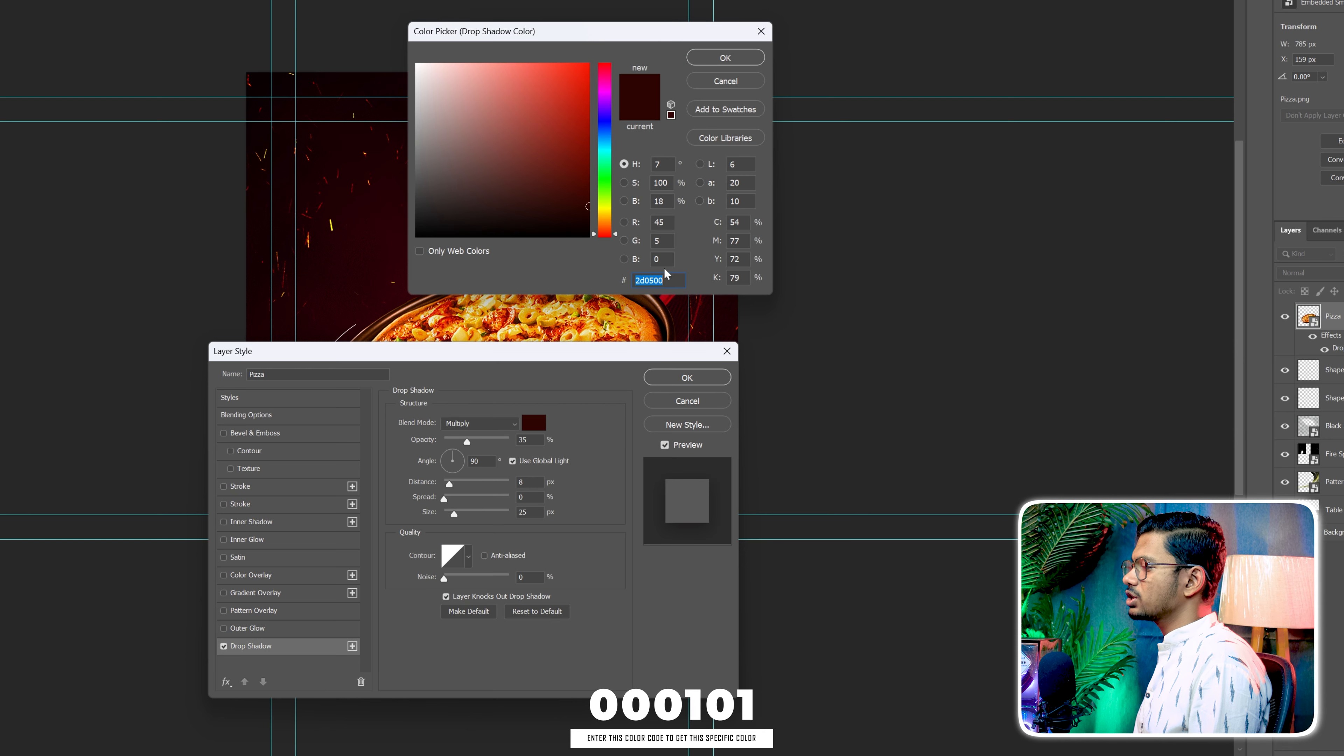
{"action": "type", "text": "000101"}
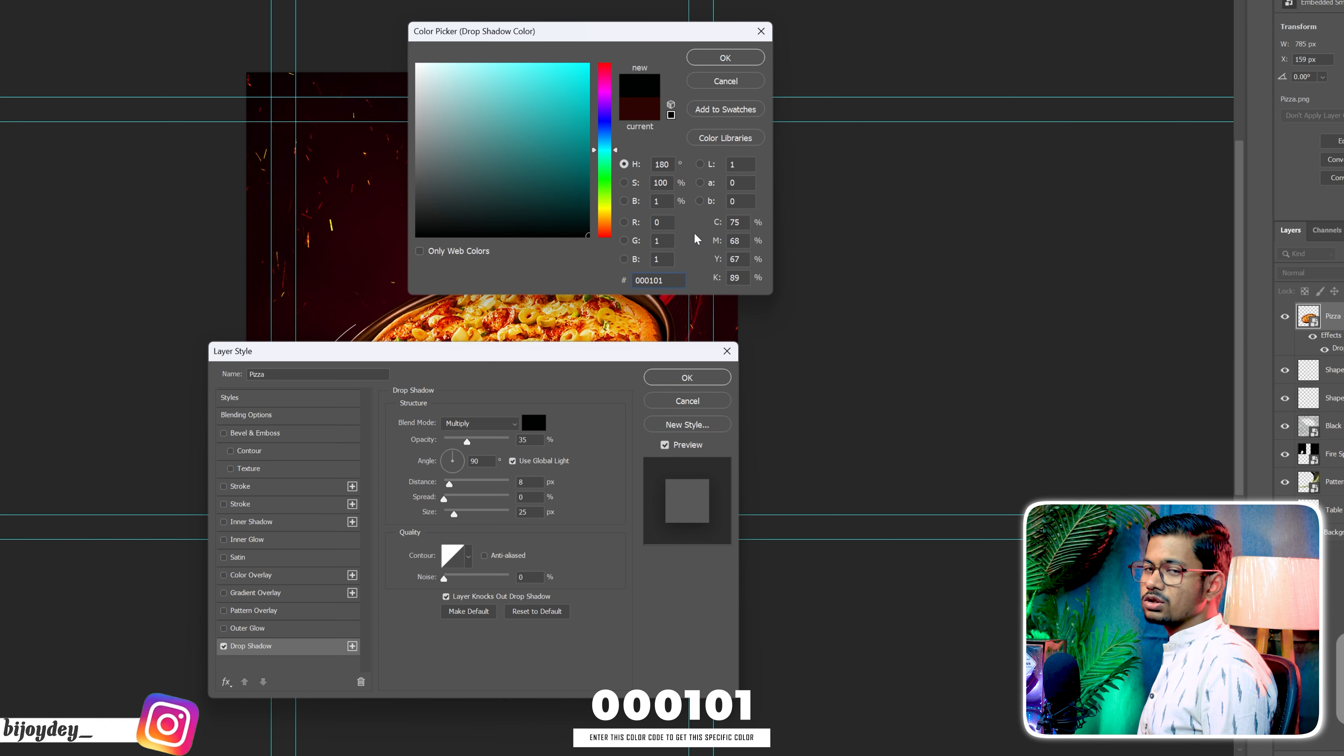
{"action": "key", "text": "Return"}
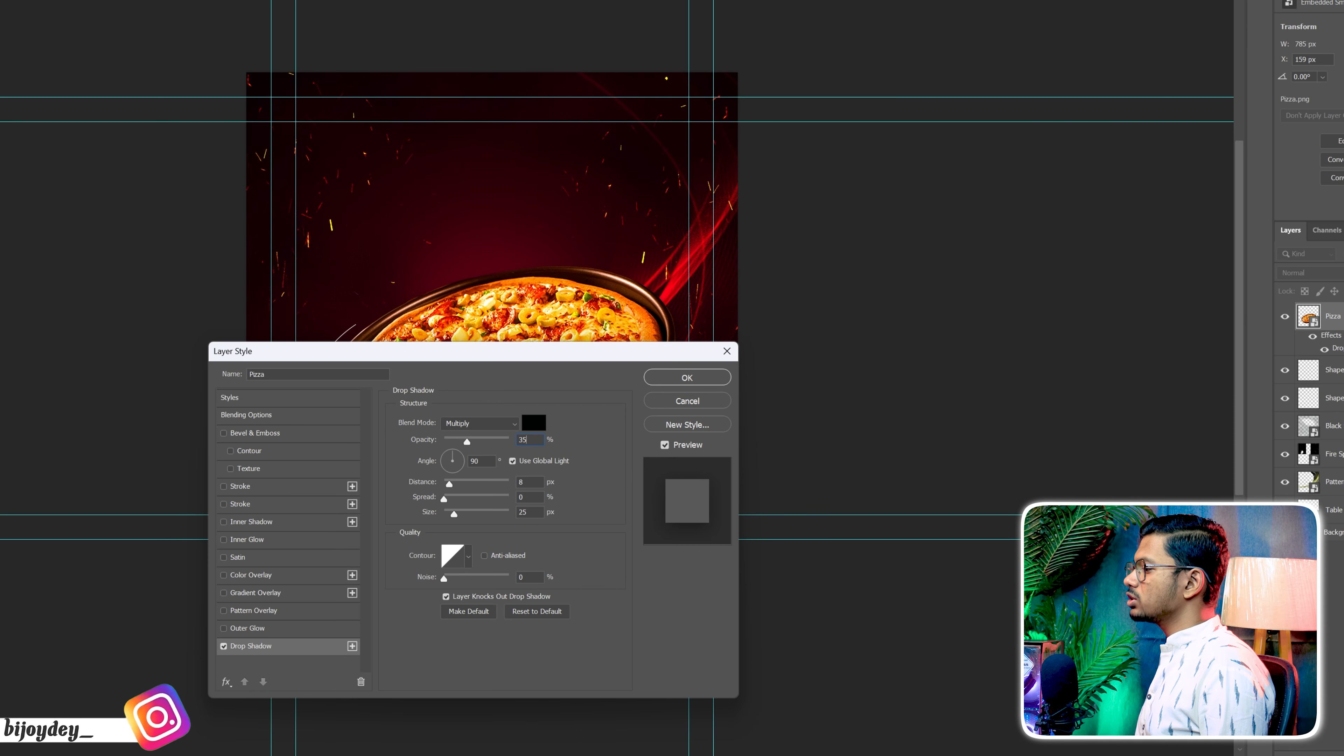
Set the pizza's drop shadow to 75% opacity, 135° angle, 5 px distance, 0% spread and 5 px size, and apply it
{"action": "type", "text": "75"}
{"action": "key", "text": "Tab"}
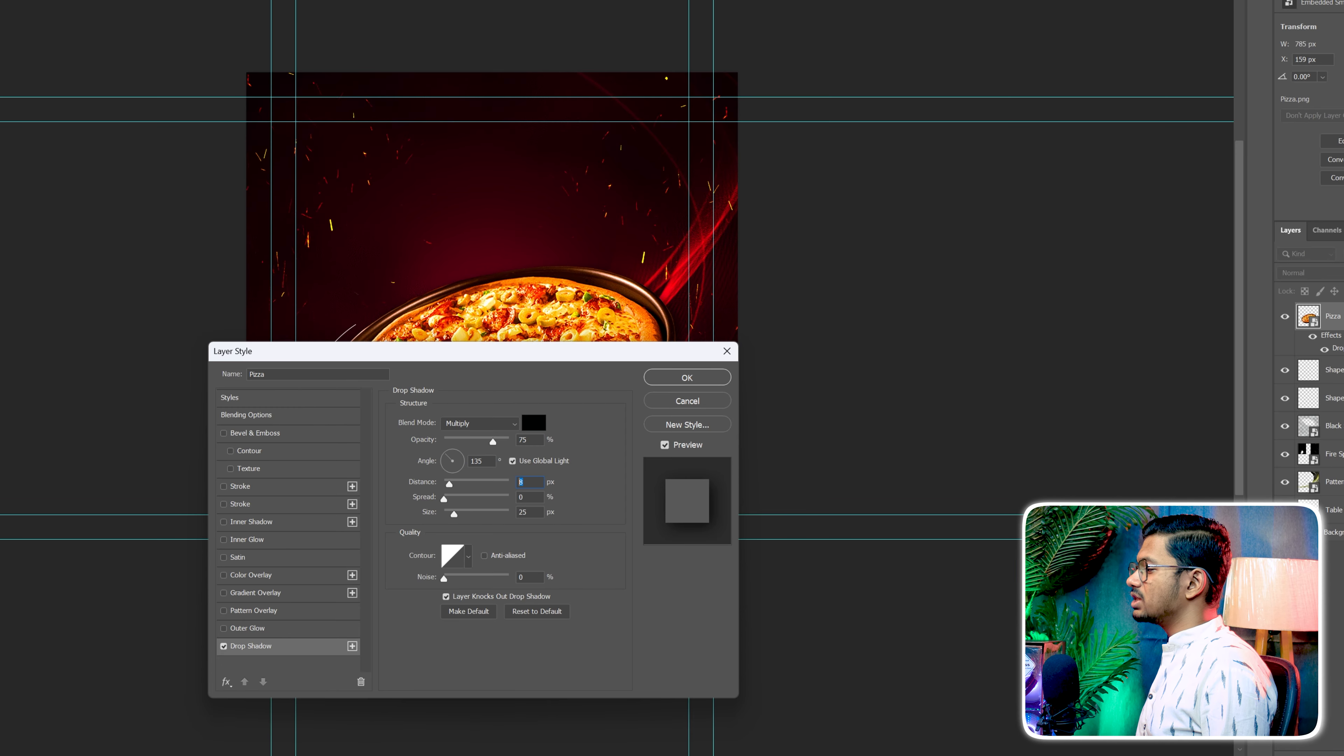
{"action": "type", "text": "5"}
{"action": "key", "text": "Tab"}
{"action": "key", "text": "Tab"}
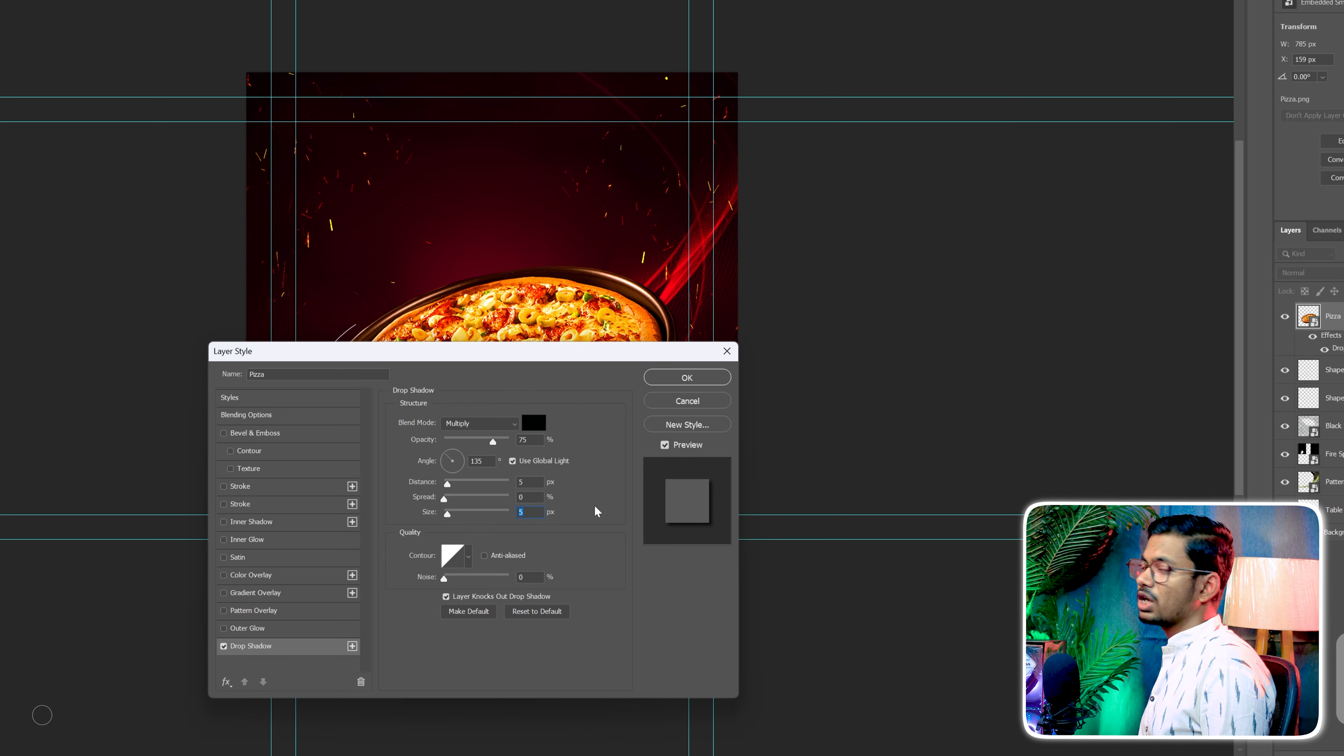
{"action": "left_click", "coordinate": [687, 377]}
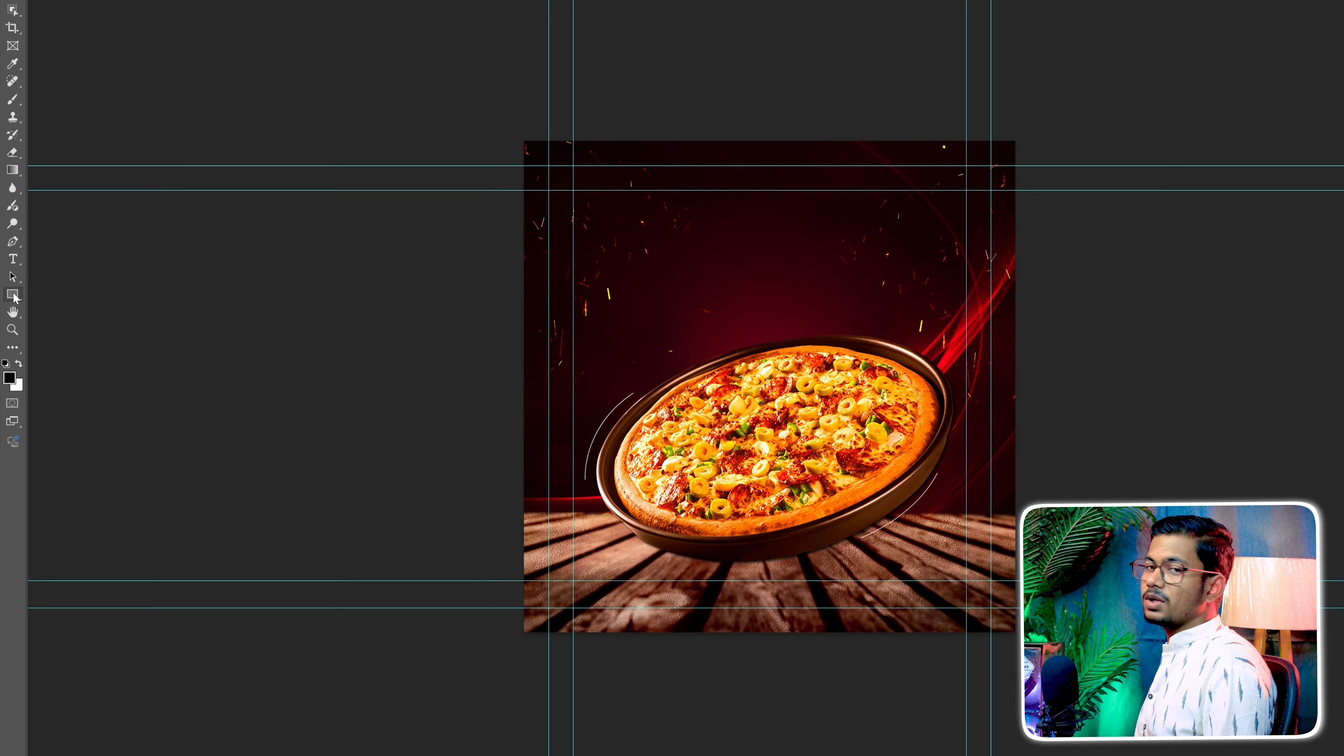
Draw a flat black ellipse about 480 by 49 px beneath the pizza pan and tilt it slightly along the pan's lower edge
{"action": "right_click", "coordinate": [14, 298]}
{"action": "left_click", "coordinate": [70, 312]}
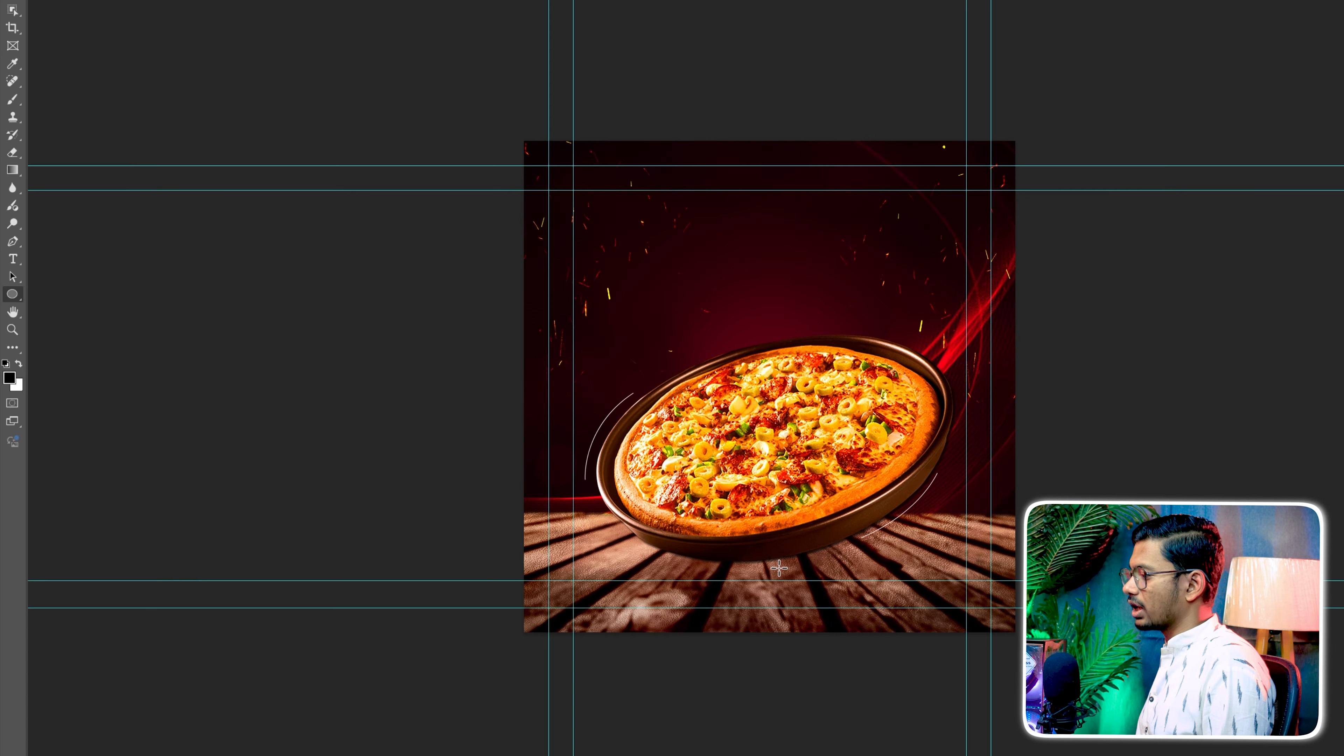
{"action": "left_click_drag", "start_coordinate": [572, 547], "coordinate": [696, 568]}
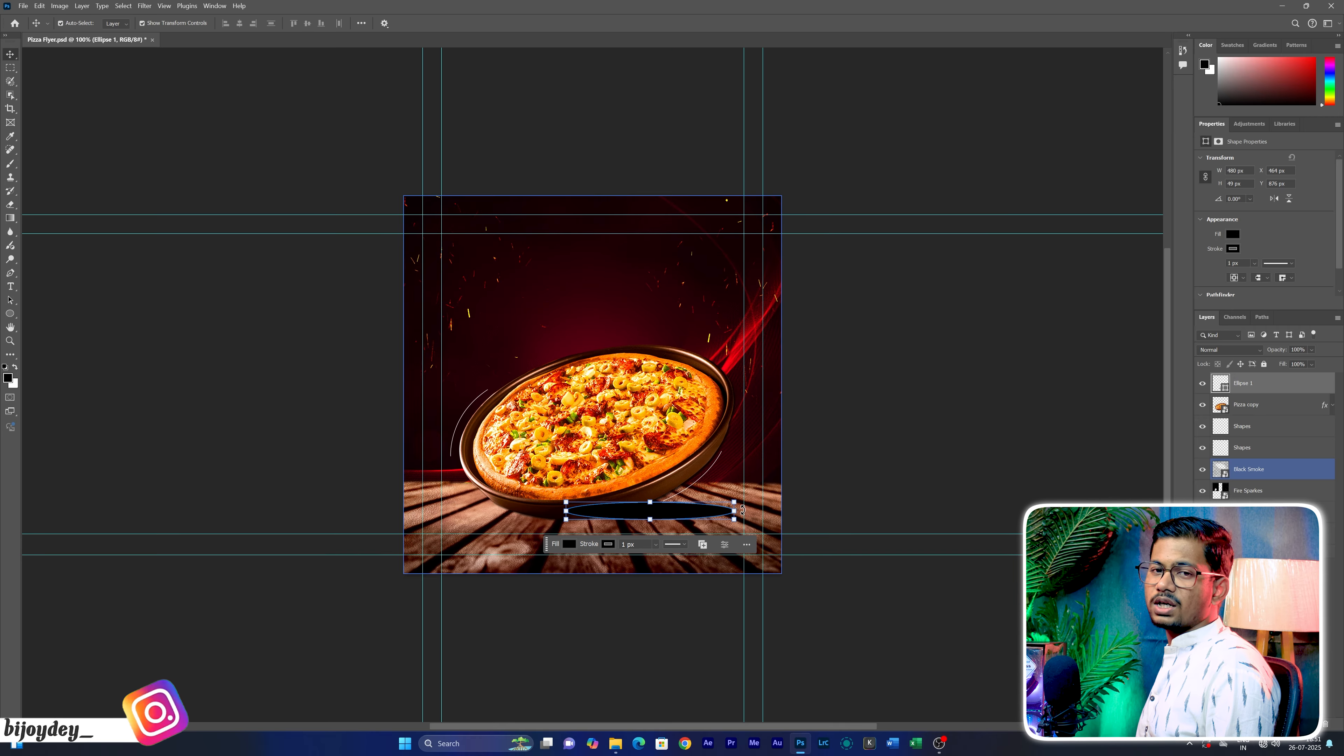
{"action": "left_click_drag", "start_coordinate": [742, 510], "coordinate": [700, 508]}
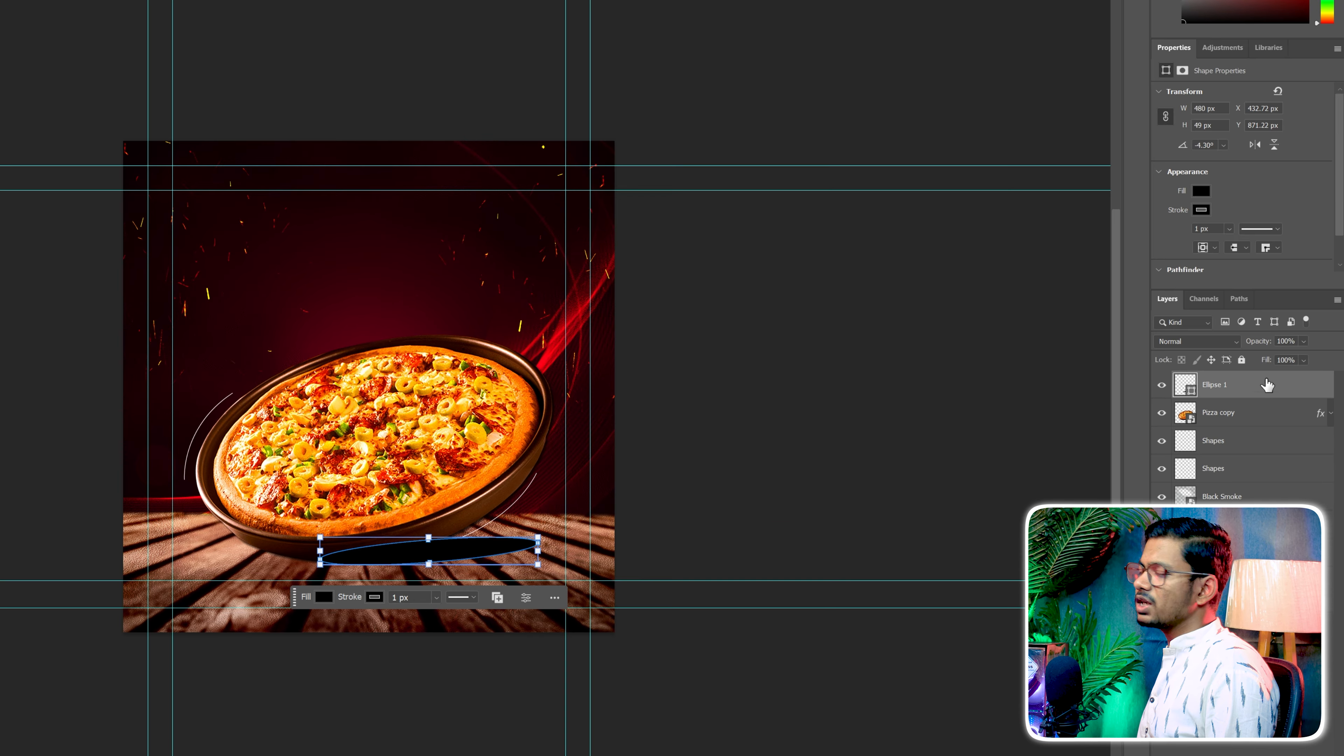
Convert the ellipse layer to a smart object, rename it Shadow and move it below the Pizza copy layer
{"action": "right_click", "coordinate": [1283, 384]}
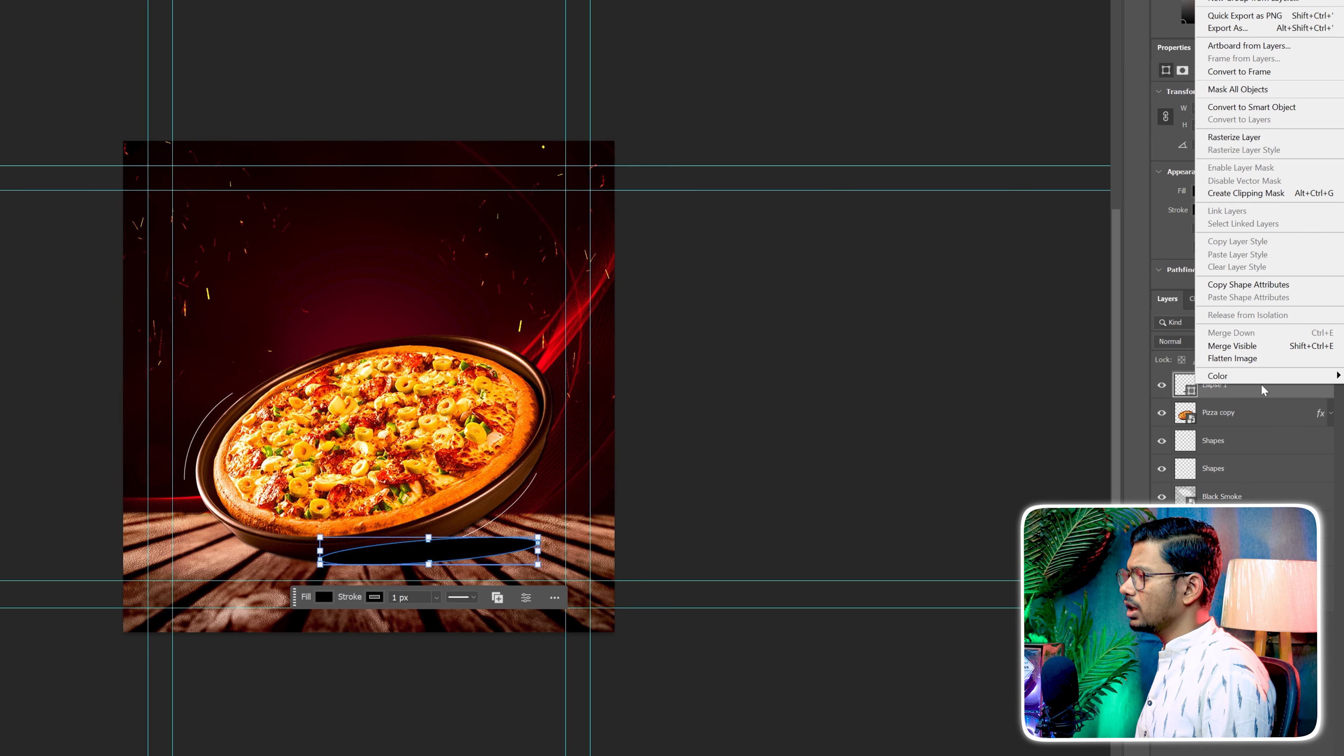
{"action": "left_click", "coordinate": [1231, 114]}
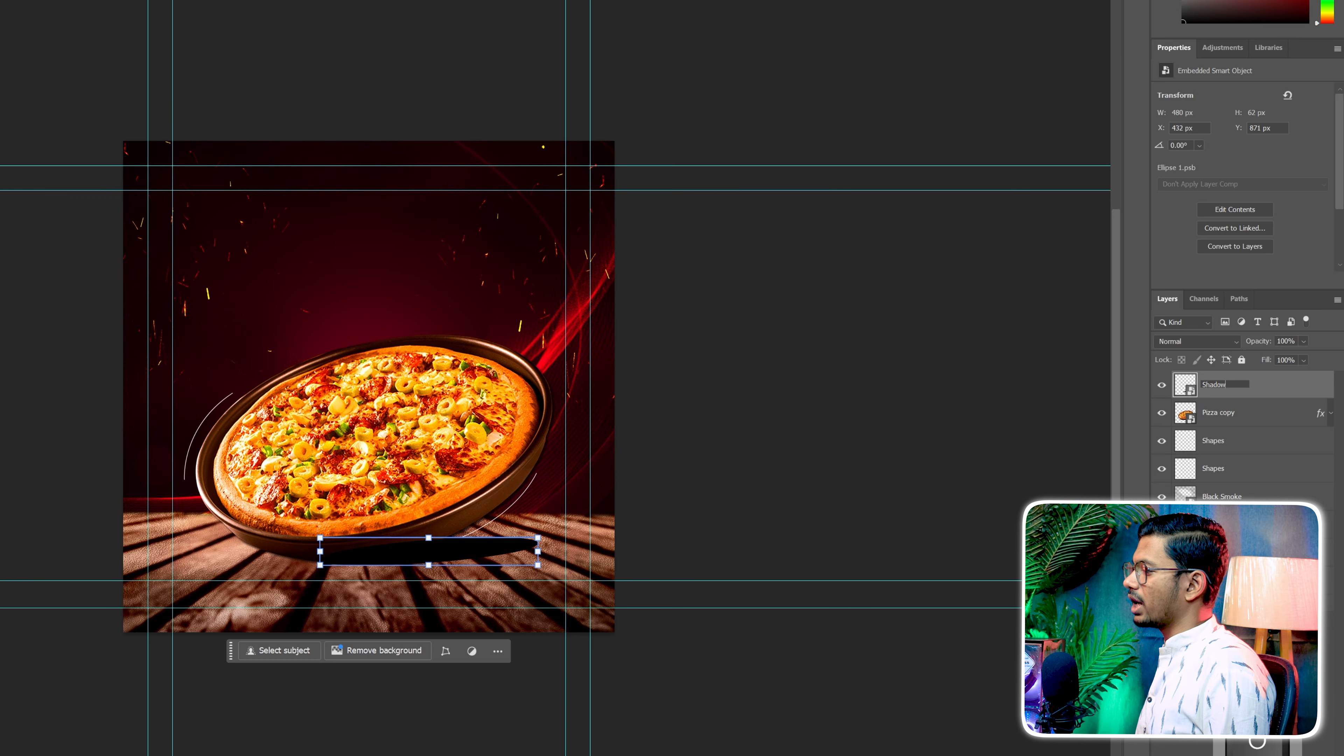
{"action": "left_click_drag", "start_coordinate": [1251, 389], "coordinate": [1257, 435]}
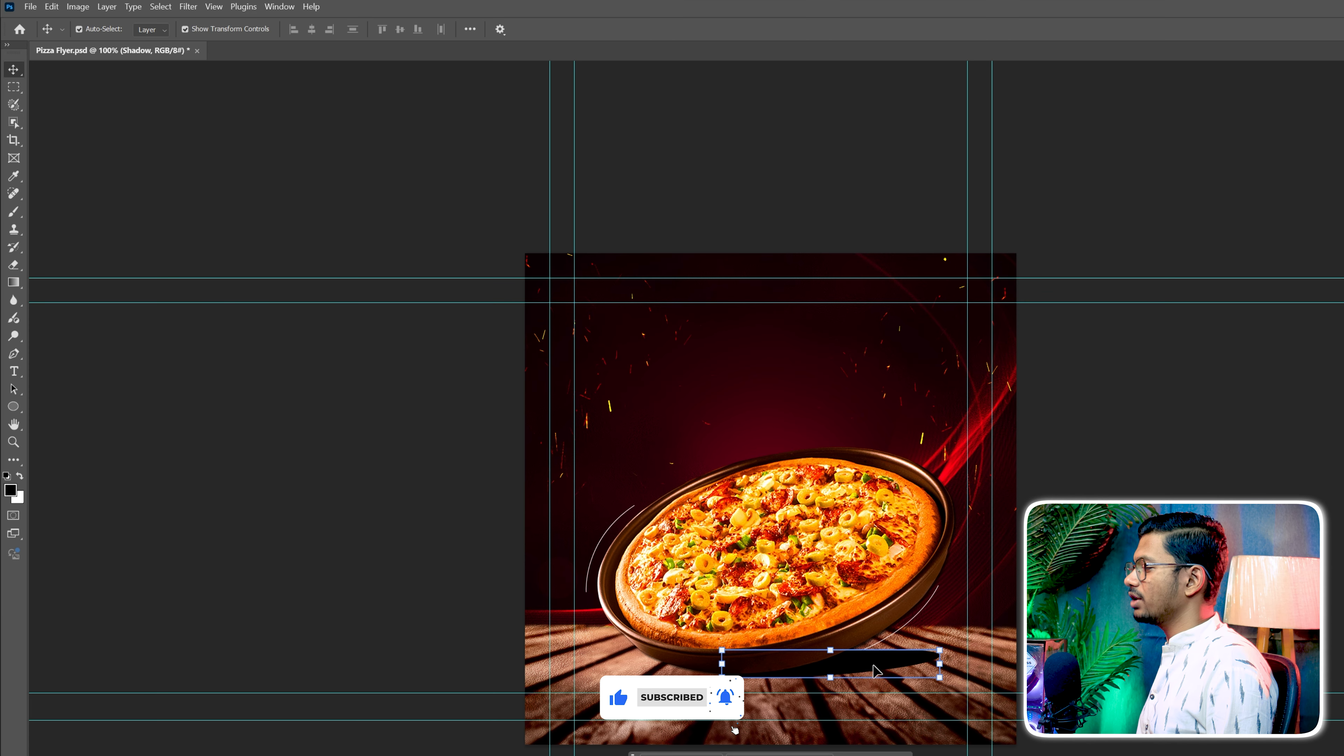
Apply a Motion Blur filter to the Shadow layer
{"action": "left_click", "coordinate": [189, 7]}
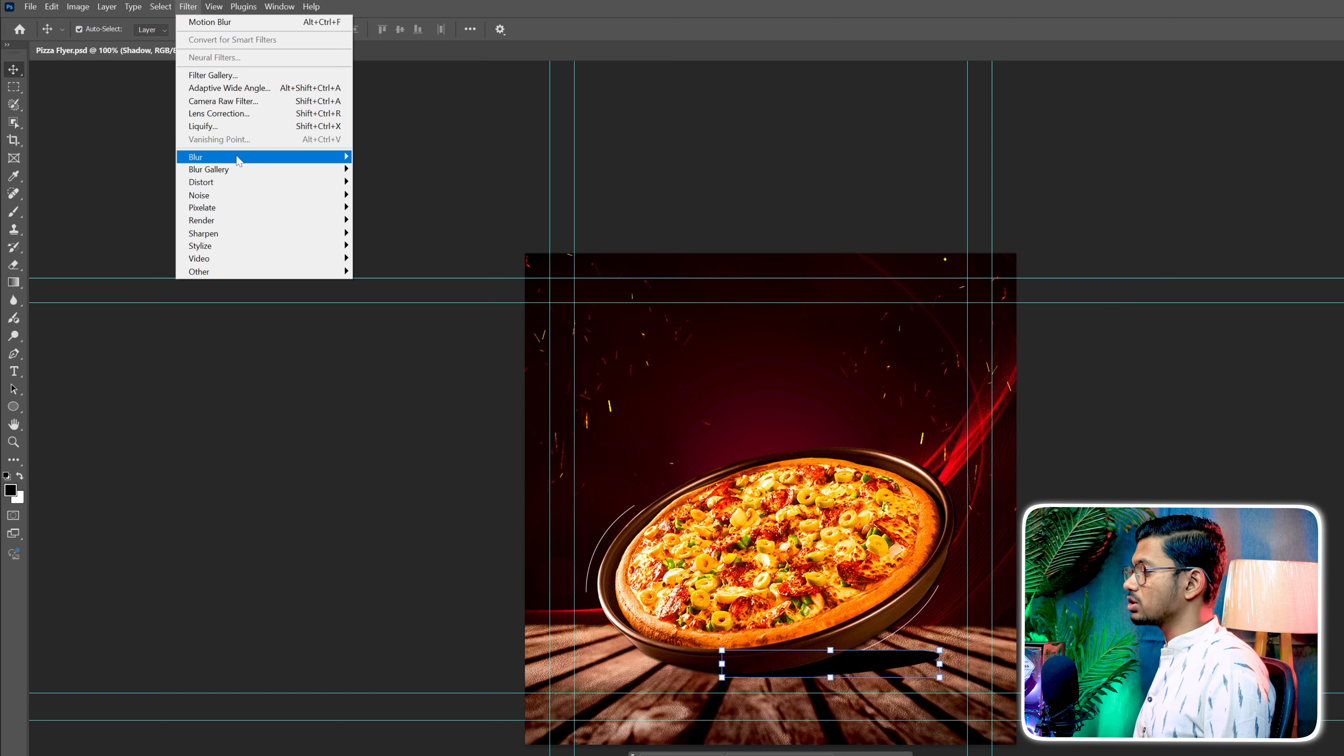
{"action": "mouse_move", "coordinate": [259, 158]}
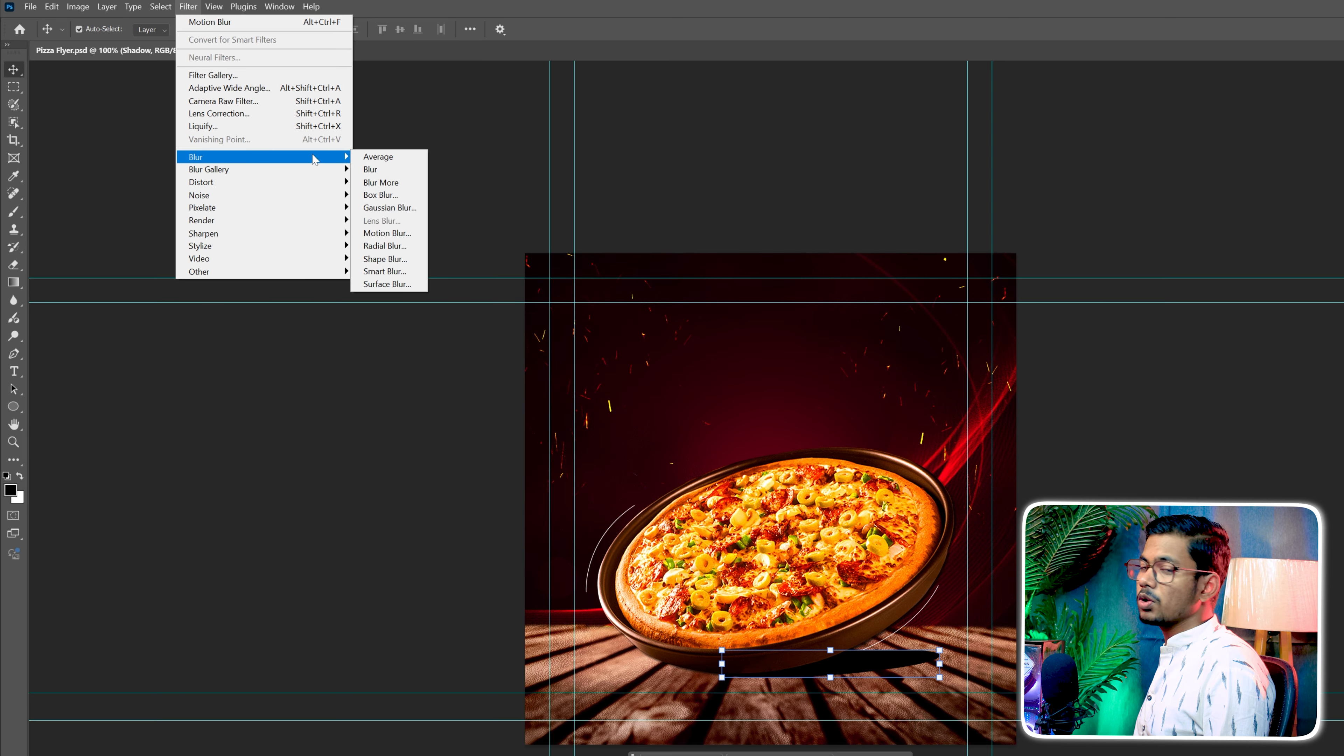
{"action": "left_click", "coordinate": [387, 233]}
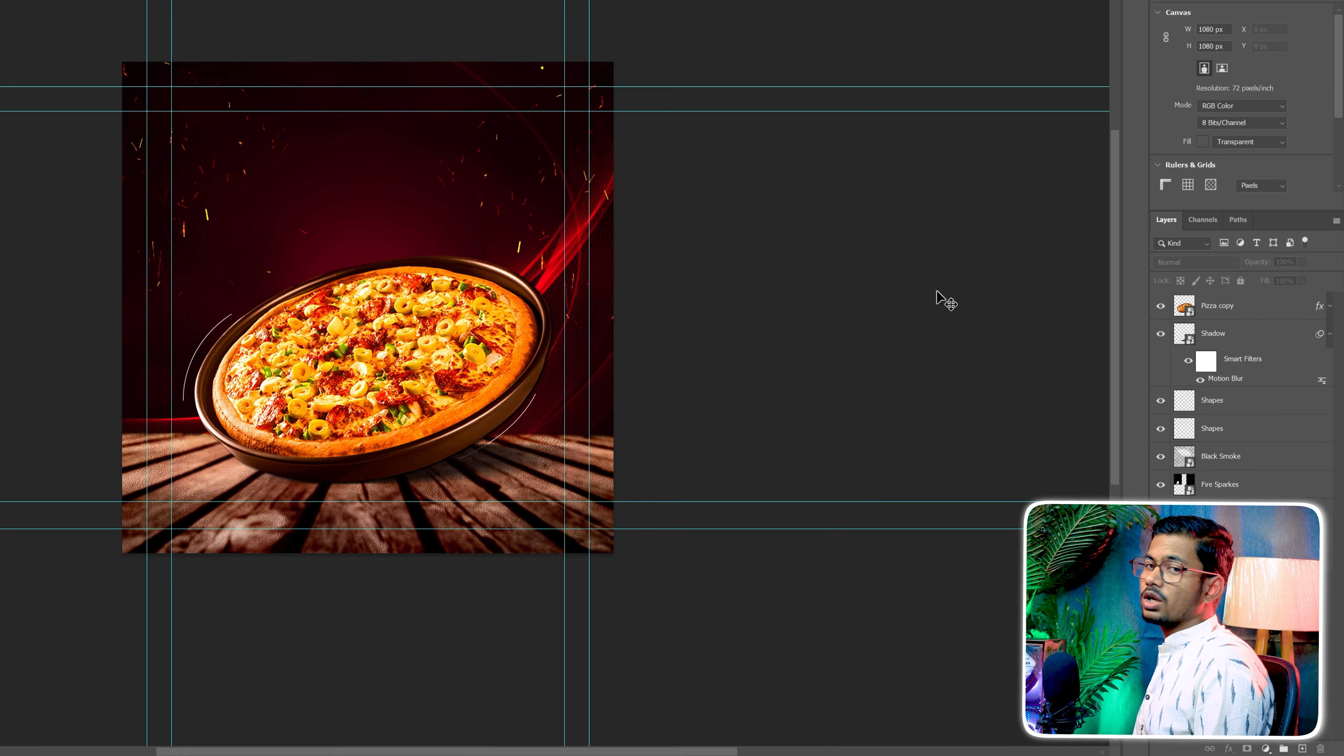
Add a black Color Overlay in Normal mode at 36% opacity to the Shadow layer
{"action": "left_click", "coordinate": [1330, 334]}
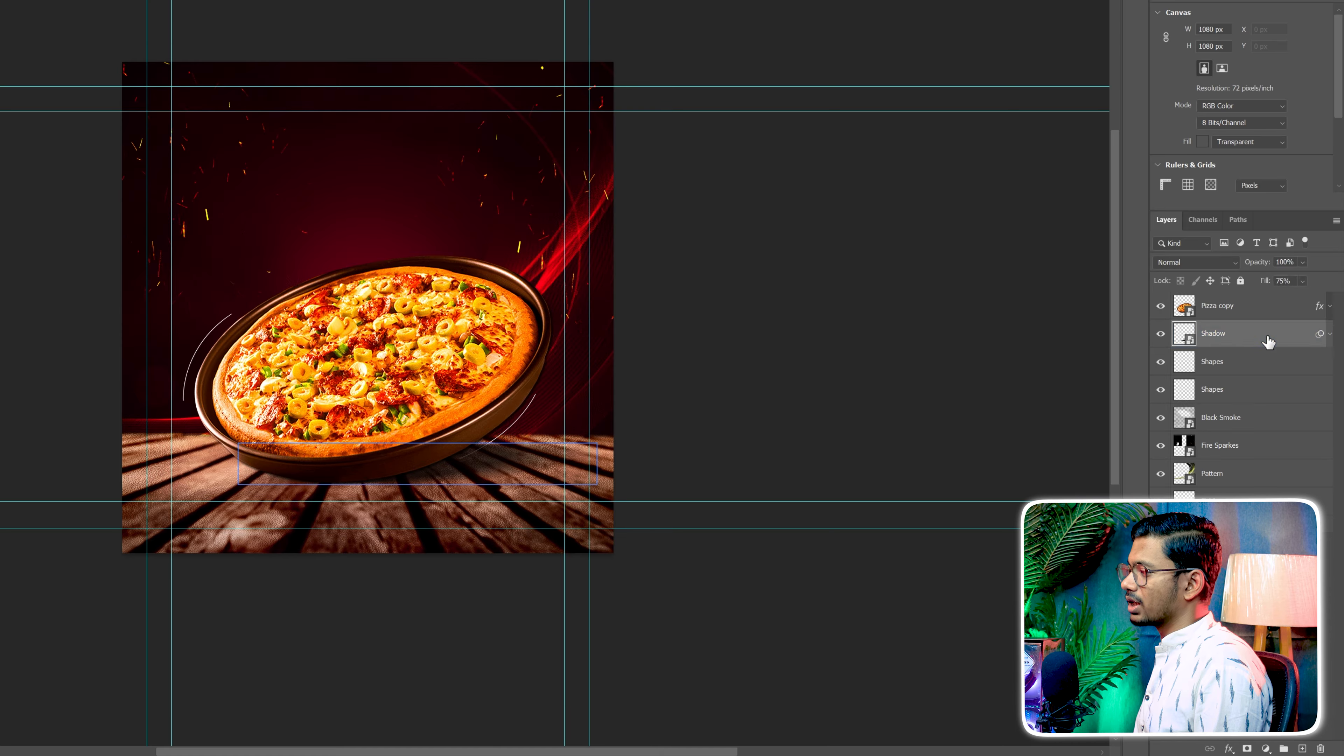
{"action": "double_click", "coordinate": [1266, 339]}
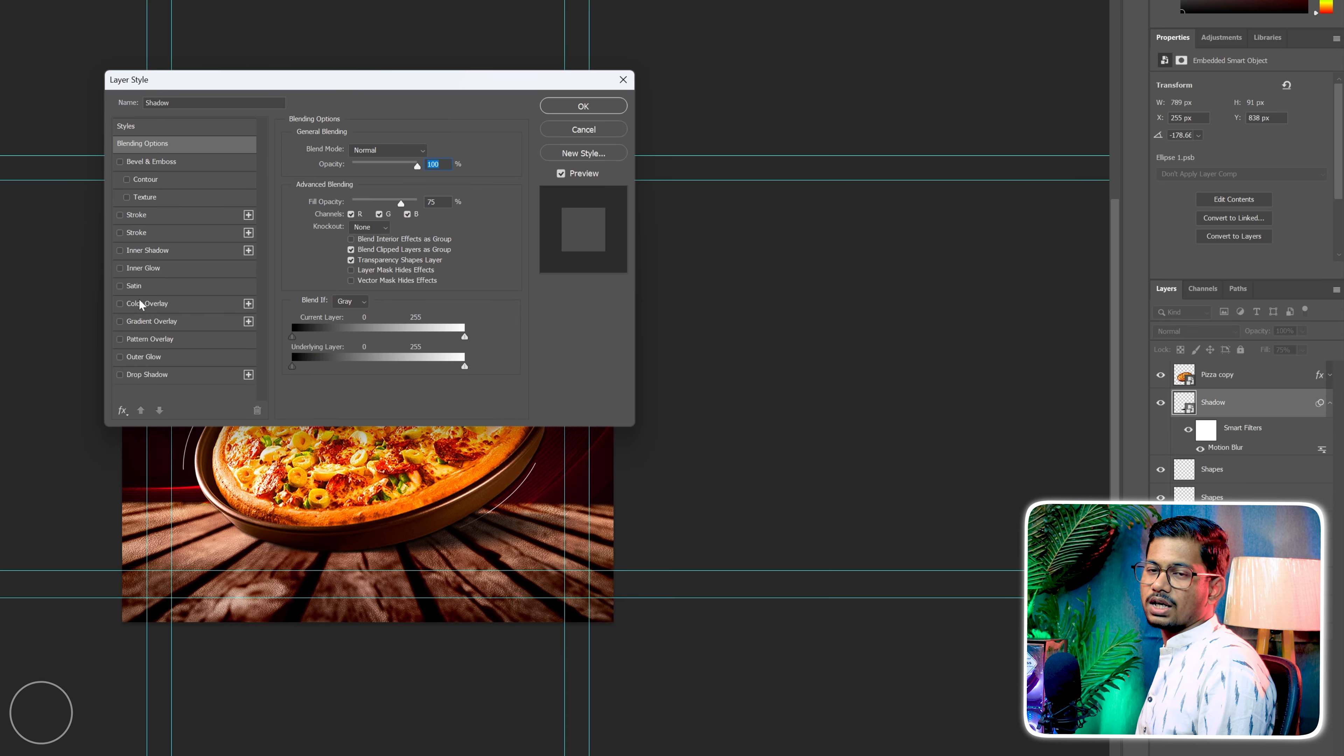
{"action": "left_click", "coordinate": [150, 303]}
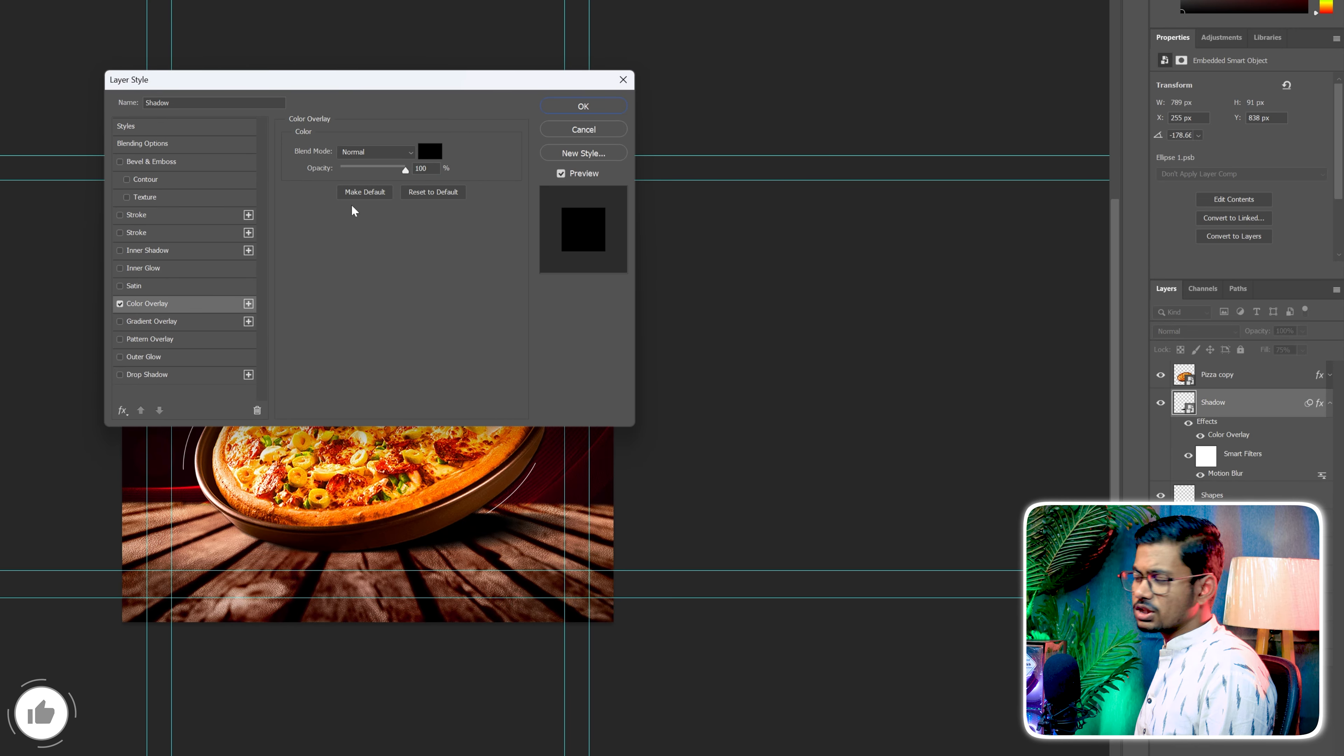
{"action": "left_click_drag", "start_coordinate": [406, 170], "coordinate": [363, 169]}
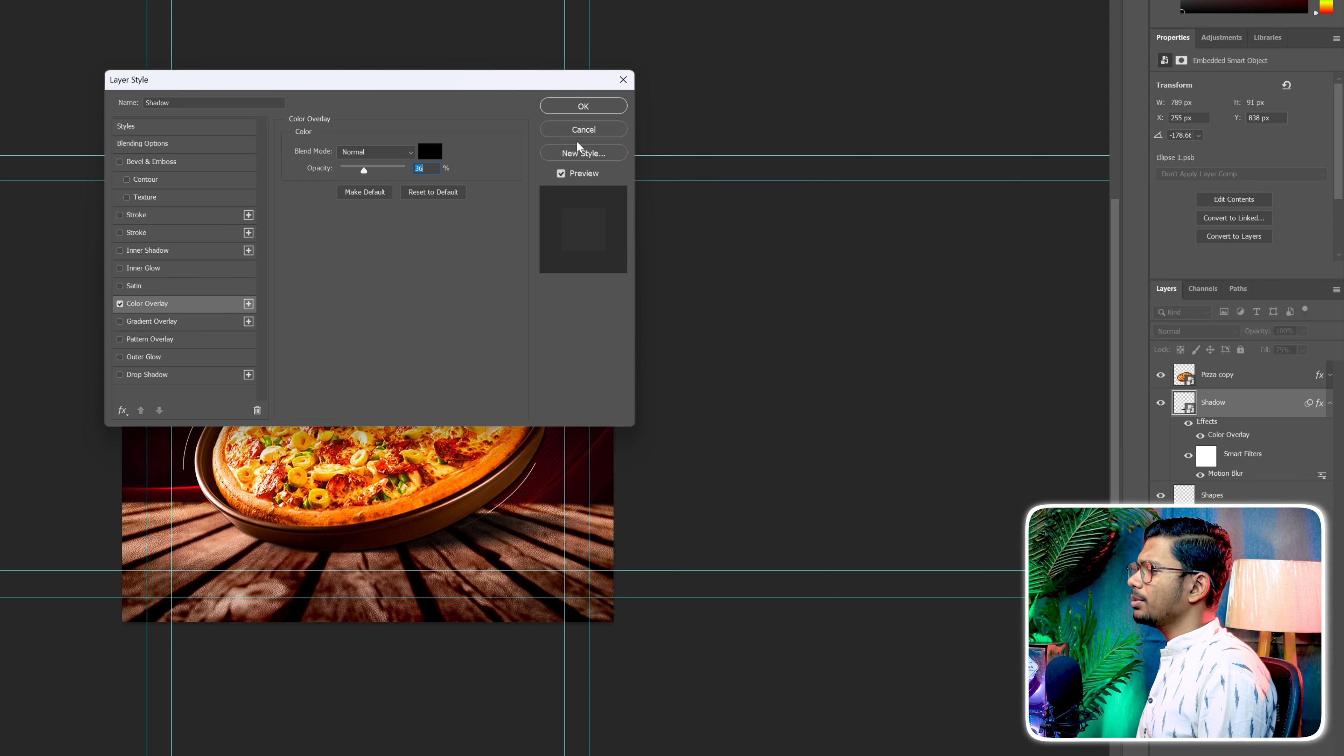
{"action": "left_click", "coordinate": [597, 105]}
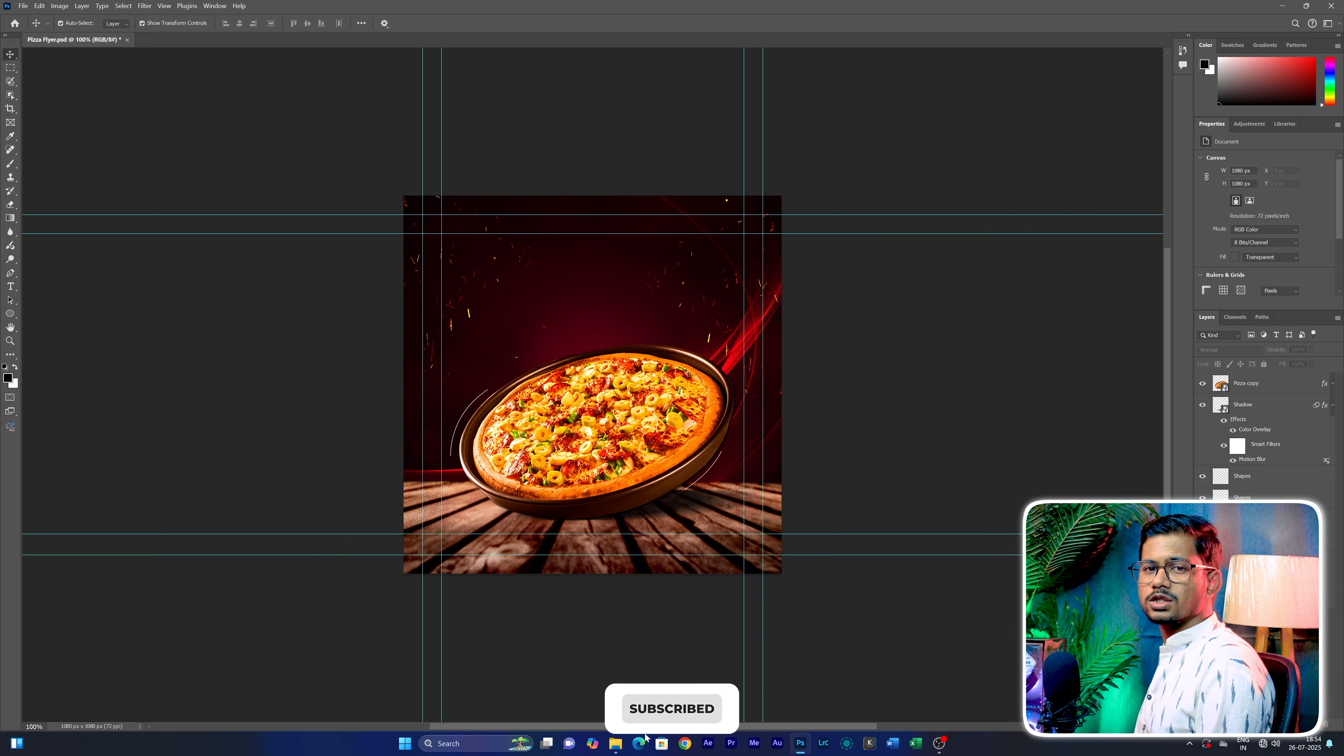
Place the Shapes 1 image from the PNG Image folder in File Explorer onto the flyer, scaled about 511 px wide above the pizza
{"action": "left_click", "coordinate": [615, 743]}
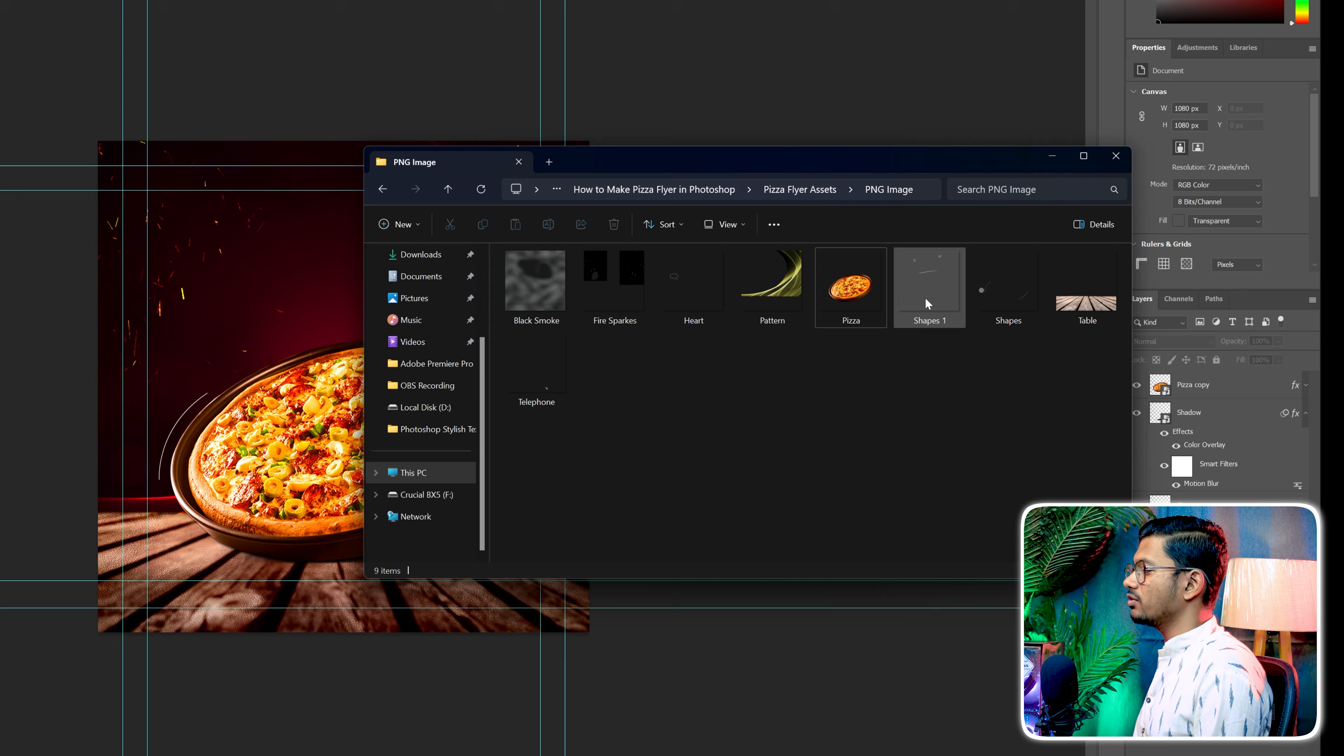
{"action": "left_click_drag", "start_coordinate": [927, 300], "coordinate": [342, 445]}
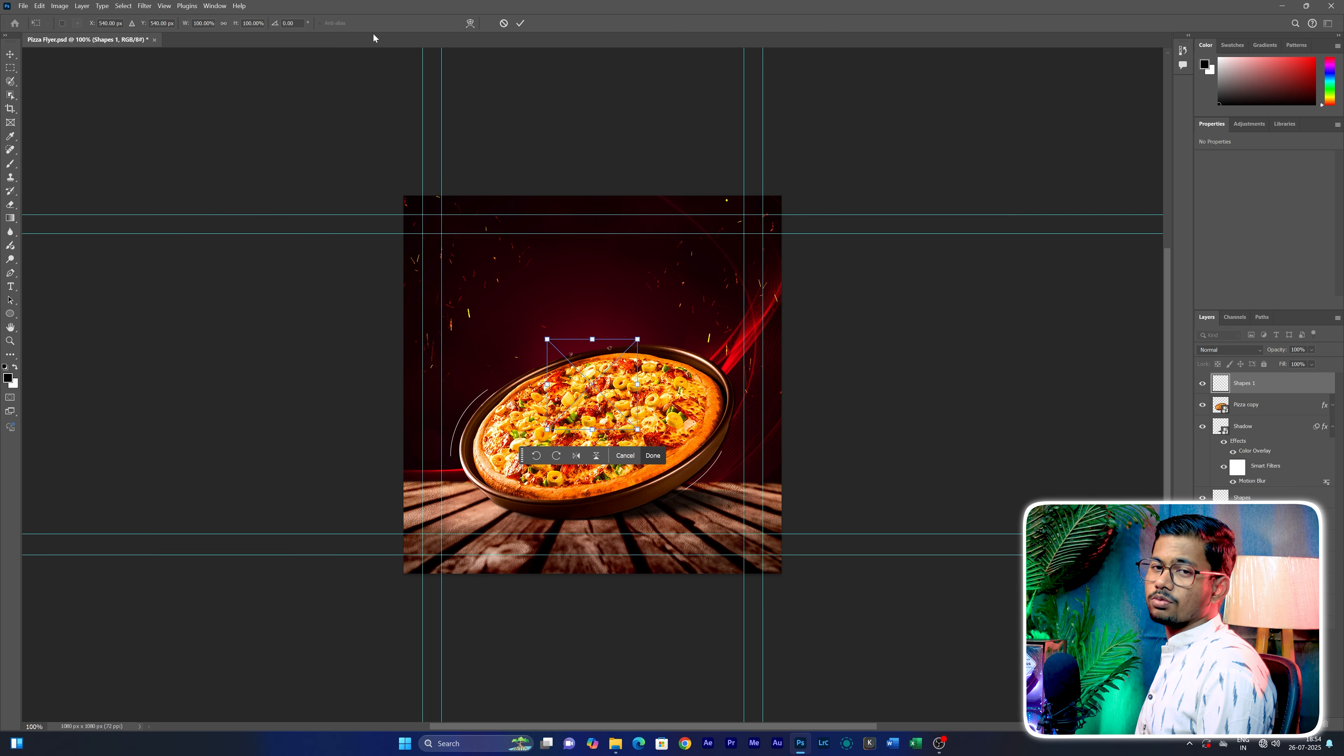
{"action": "left_click_drag", "start_coordinate": [636, 384], "coordinate": [787, 378]}
{"action": "left_click_drag", "start_coordinate": [552, 377], "coordinate": [403, 384]}
{"action": "left_click", "coordinate": [520, 22]}
{"action": "left_click", "coordinate": [803, 306]}
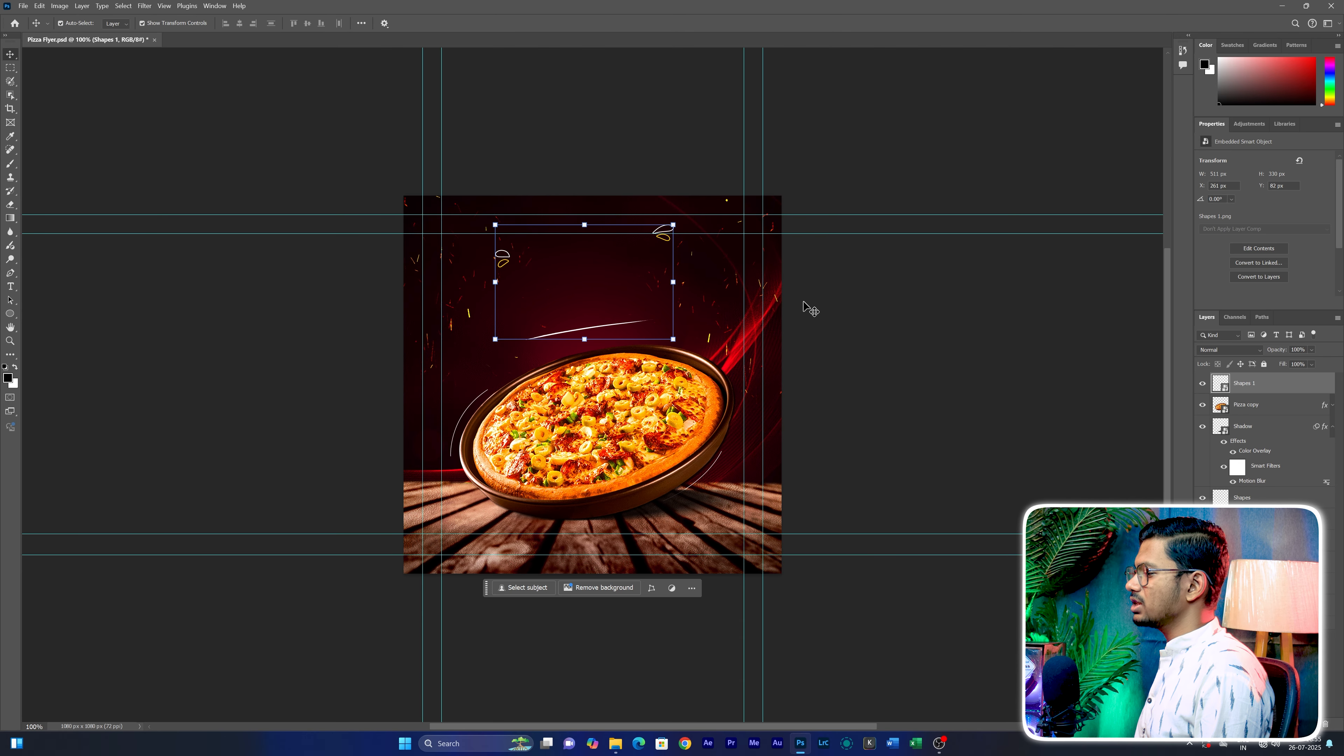
Add a black Multiply Drop Shadow to the Shapes 1 layer with 75% opacity, 135° angle, 5 px distance and 5 px size
{"action": "left_click", "coordinate": [1243, 440]}
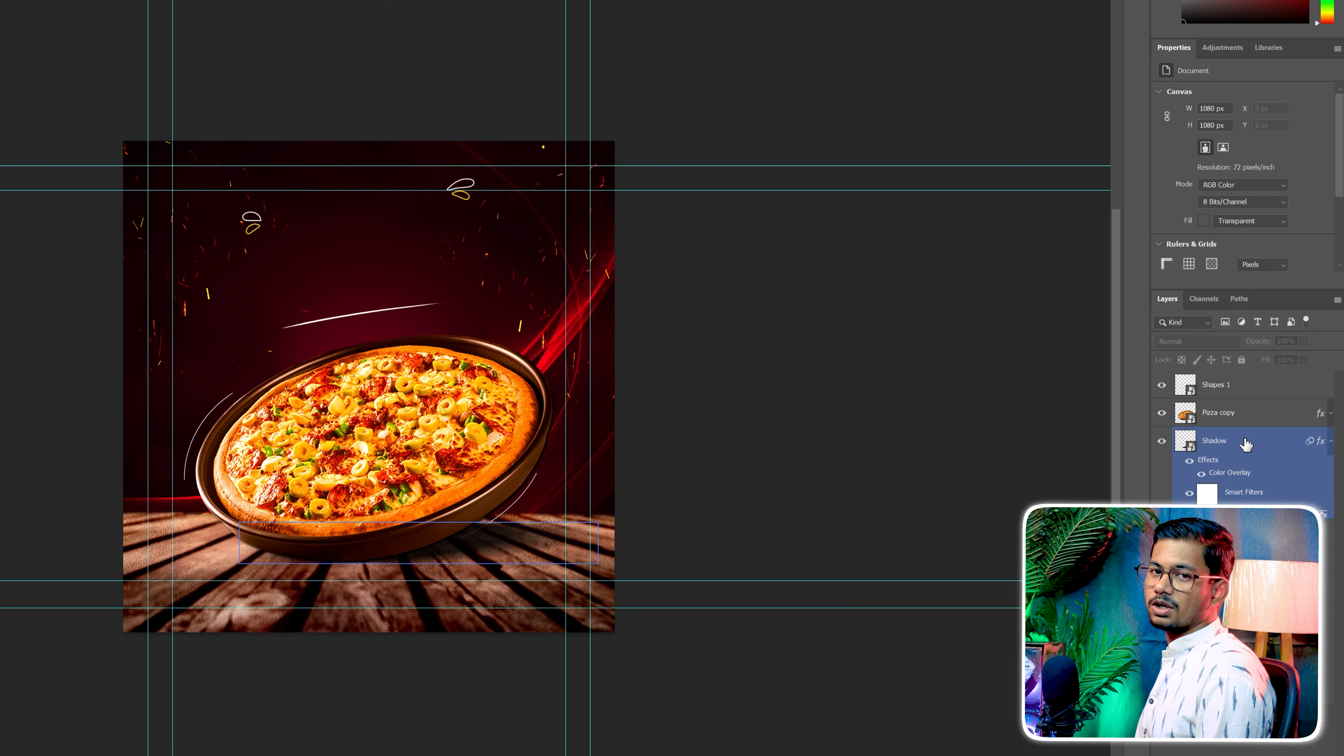
{"action": "left_click", "coordinate": [1243, 384]}
{"action": "double_click", "coordinate": [1270, 385]}
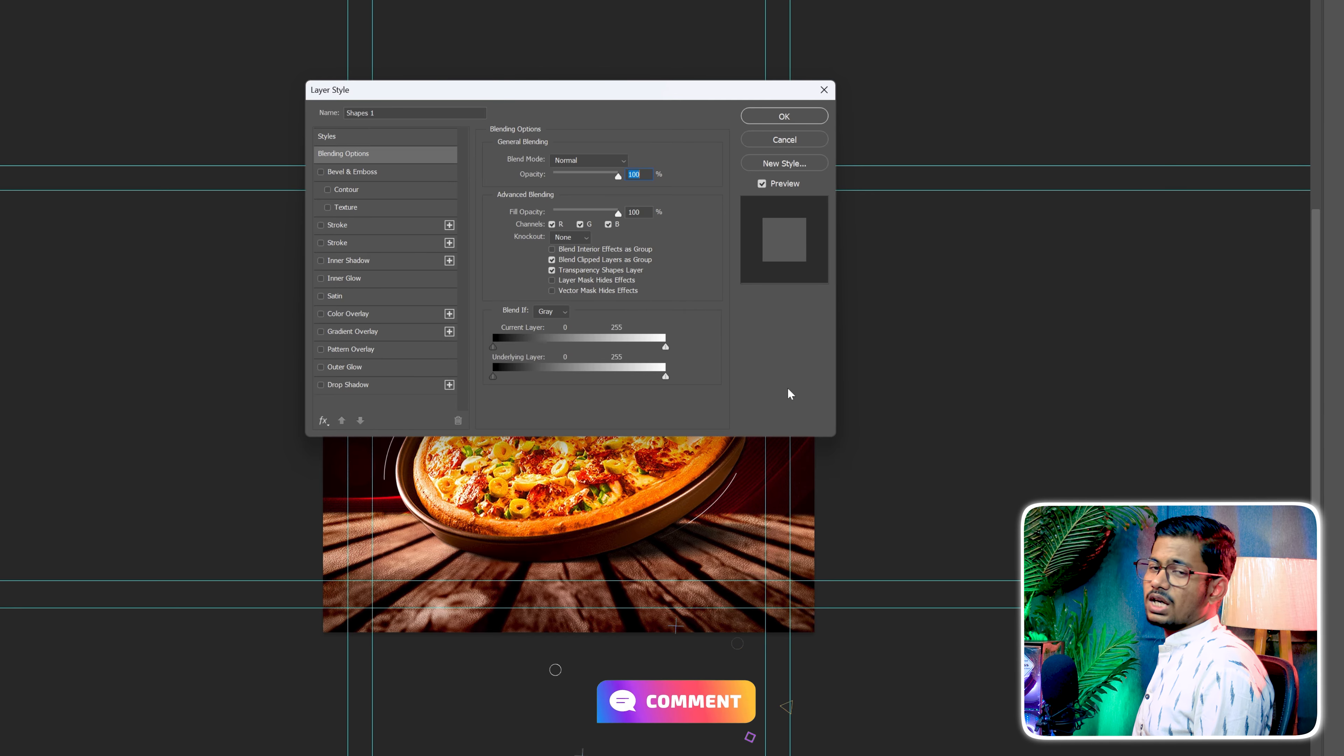
{"action": "left_click", "coordinate": [434, 384]}
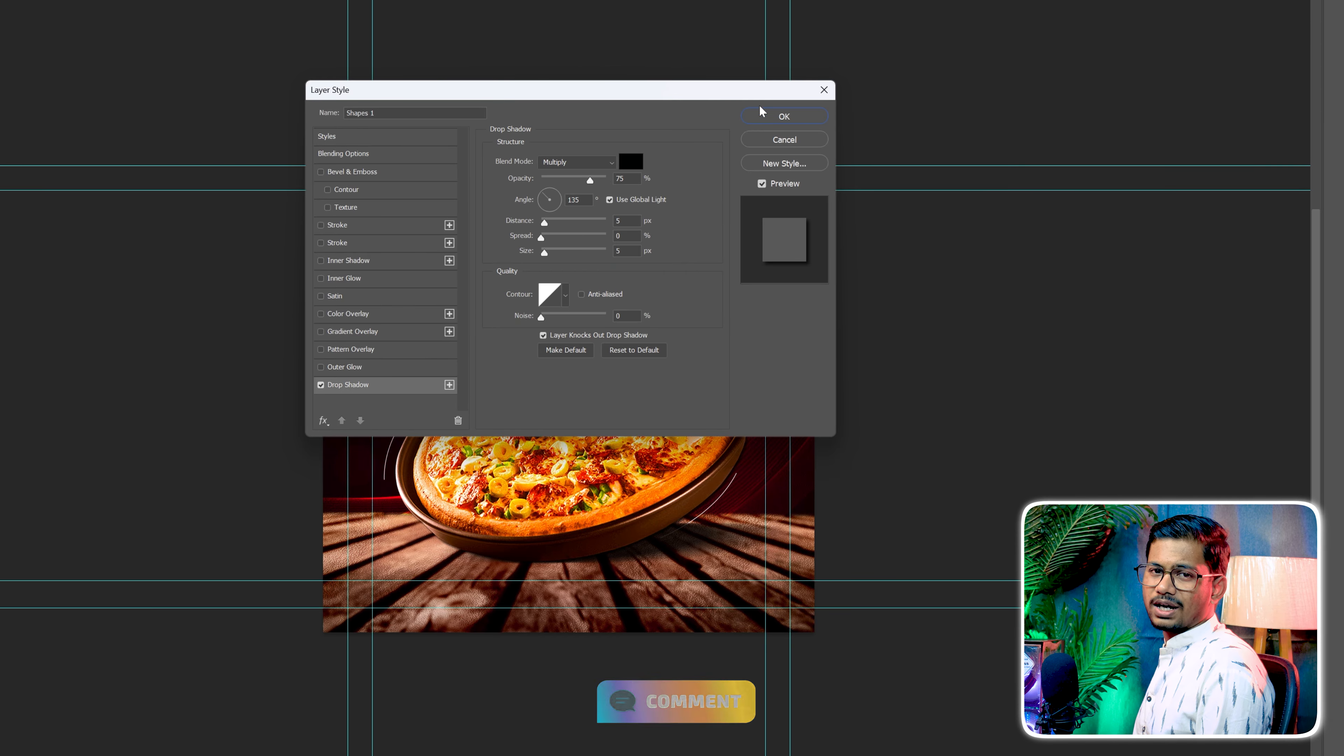
{"action": "left_click", "coordinate": [781, 117]}
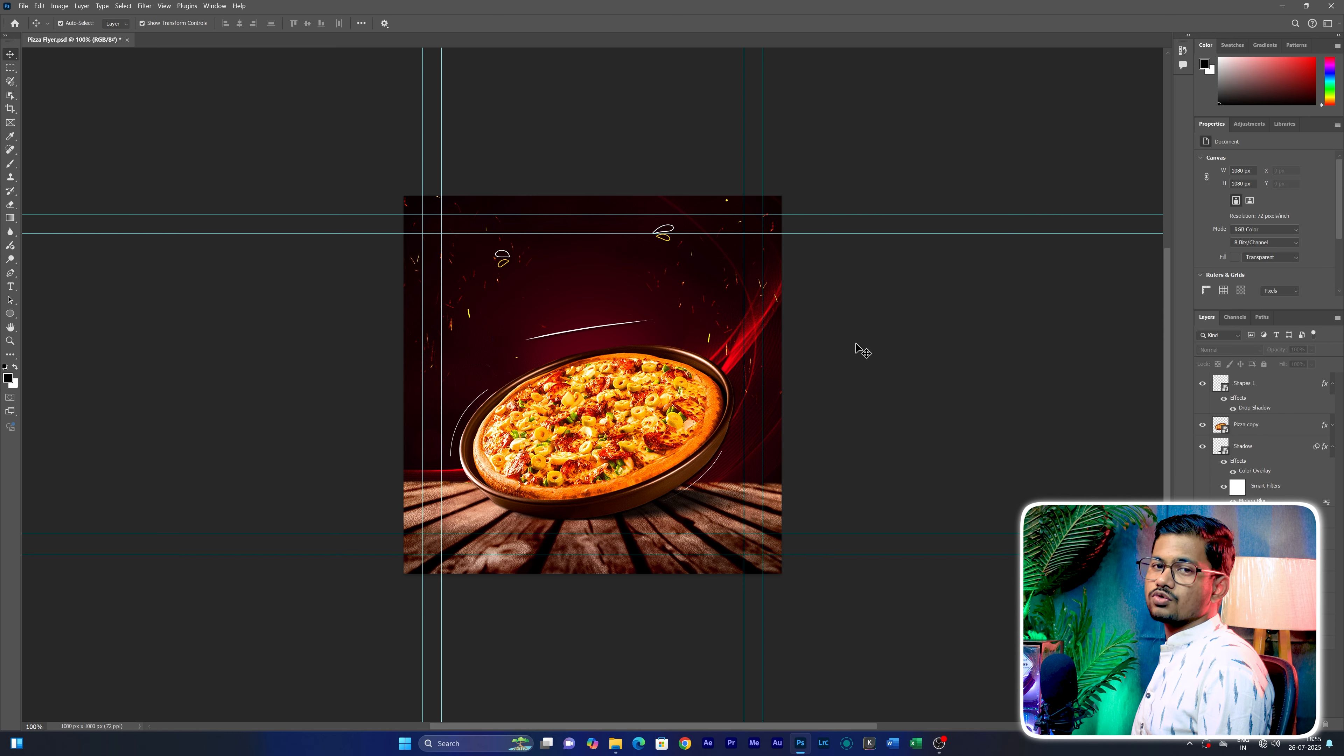
Install all the font files from the Font folder of Pizza Flyer Assets in File Explorer
{"action": "left_click", "coordinate": [615, 744]}
{"action": "left_click", "coordinate": [622, 233]}
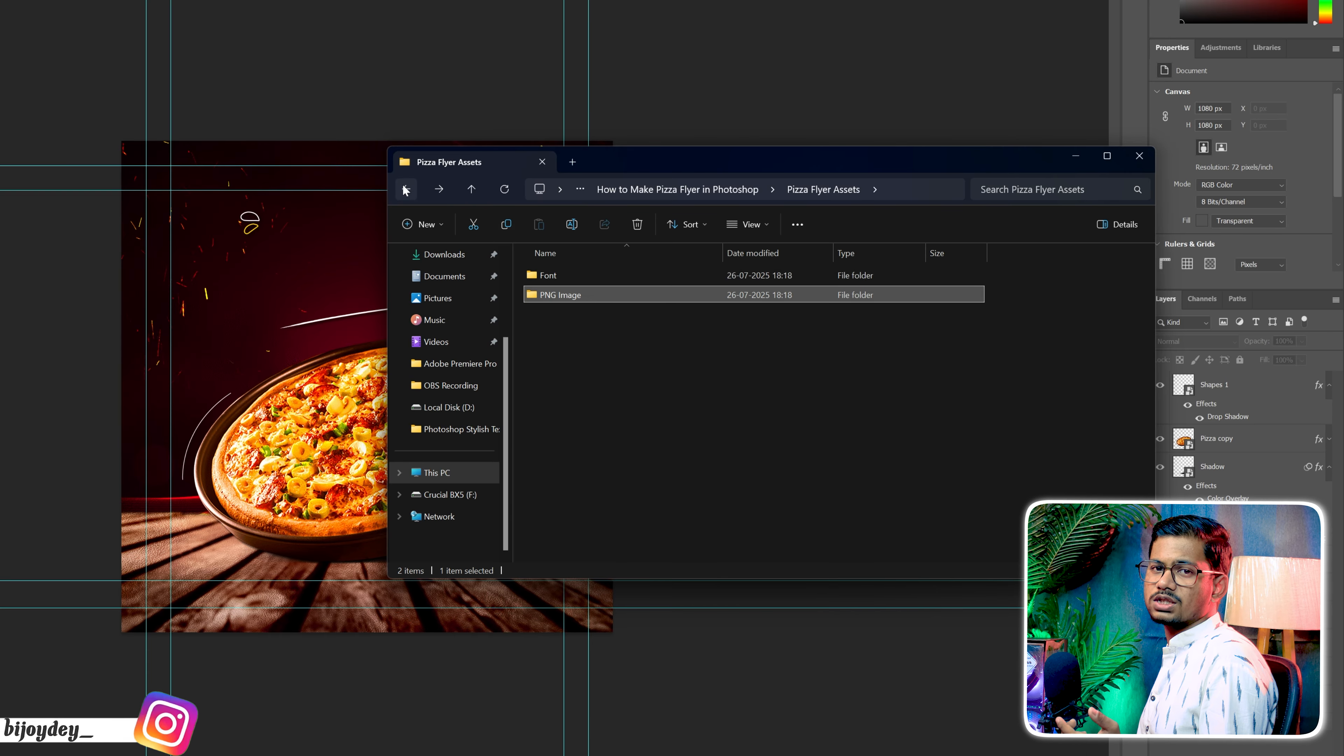
{"action": "double_click", "coordinate": [548, 275]}
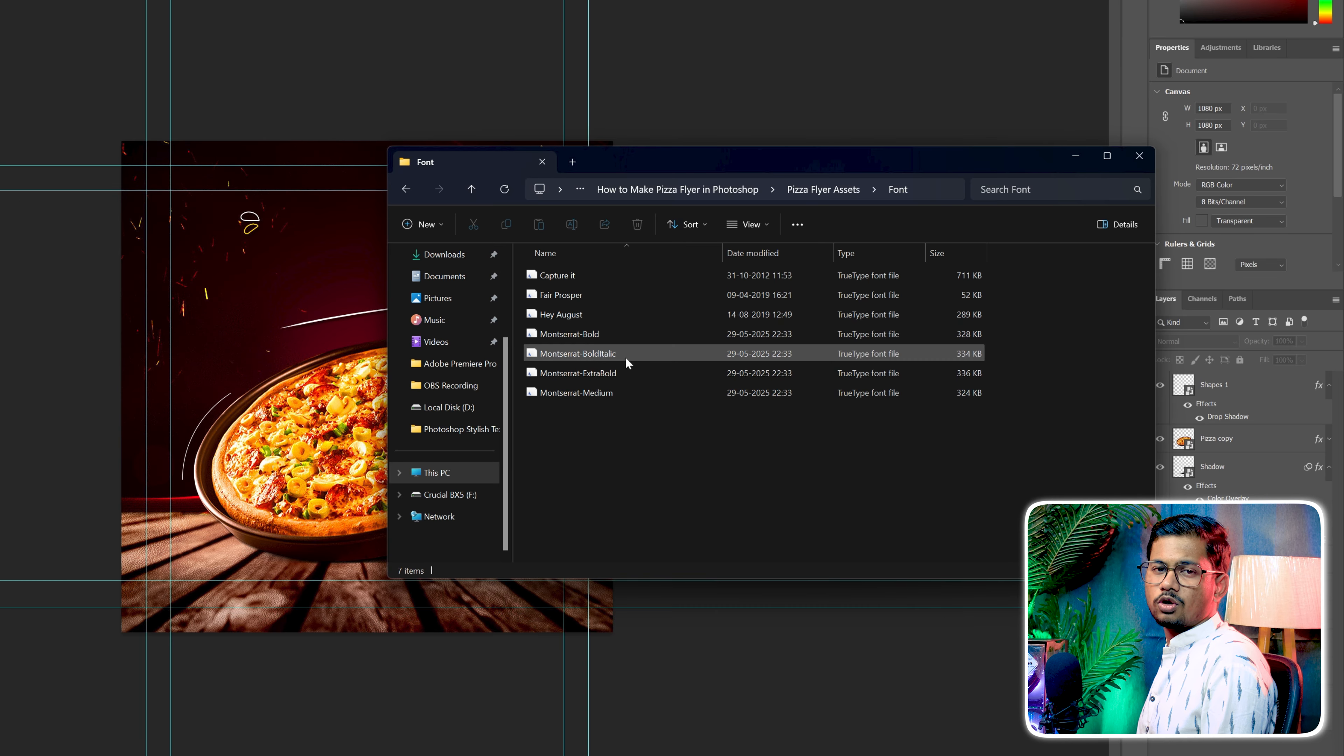
{"action": "left_click_drag", "start_coordinate": [653, 404], "coordinate": [588, 274]}
{"action": "right_click", "coordinate": [589, 276]}
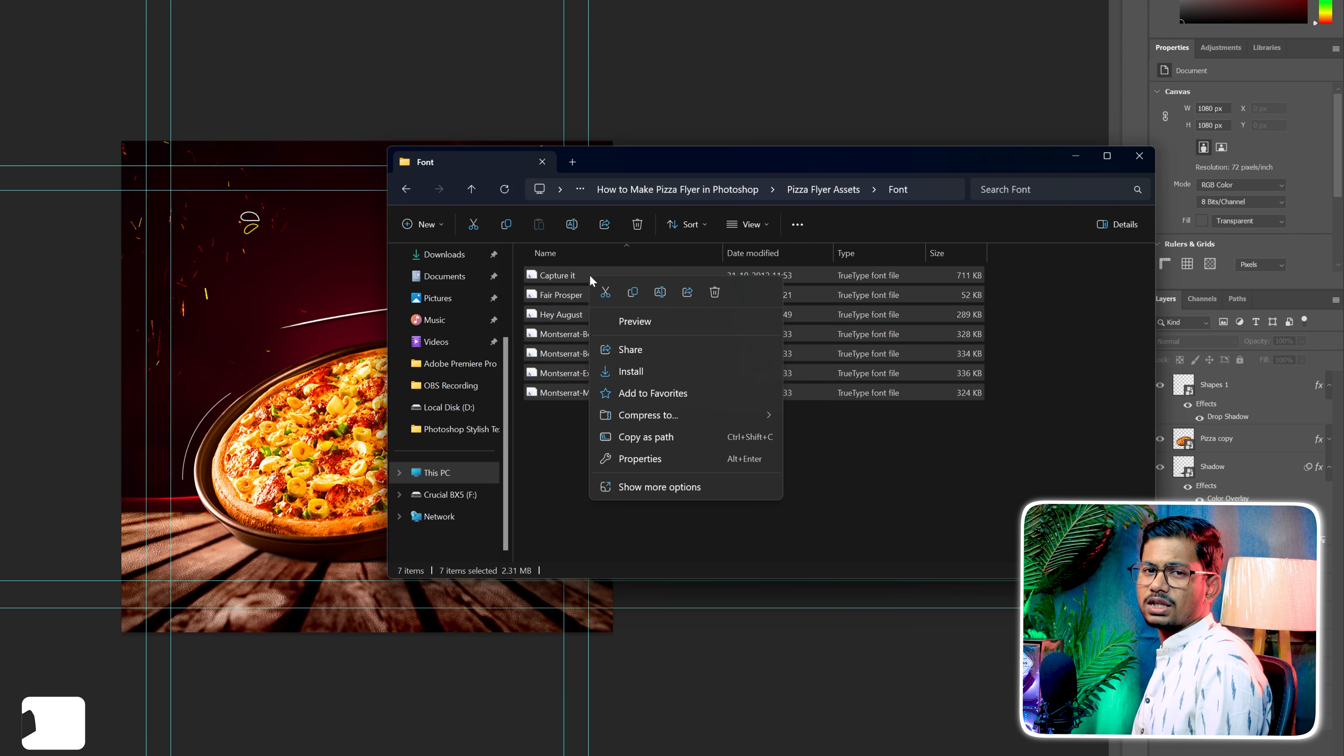
{"action": "left_click", "coordinate": [645, 369]}
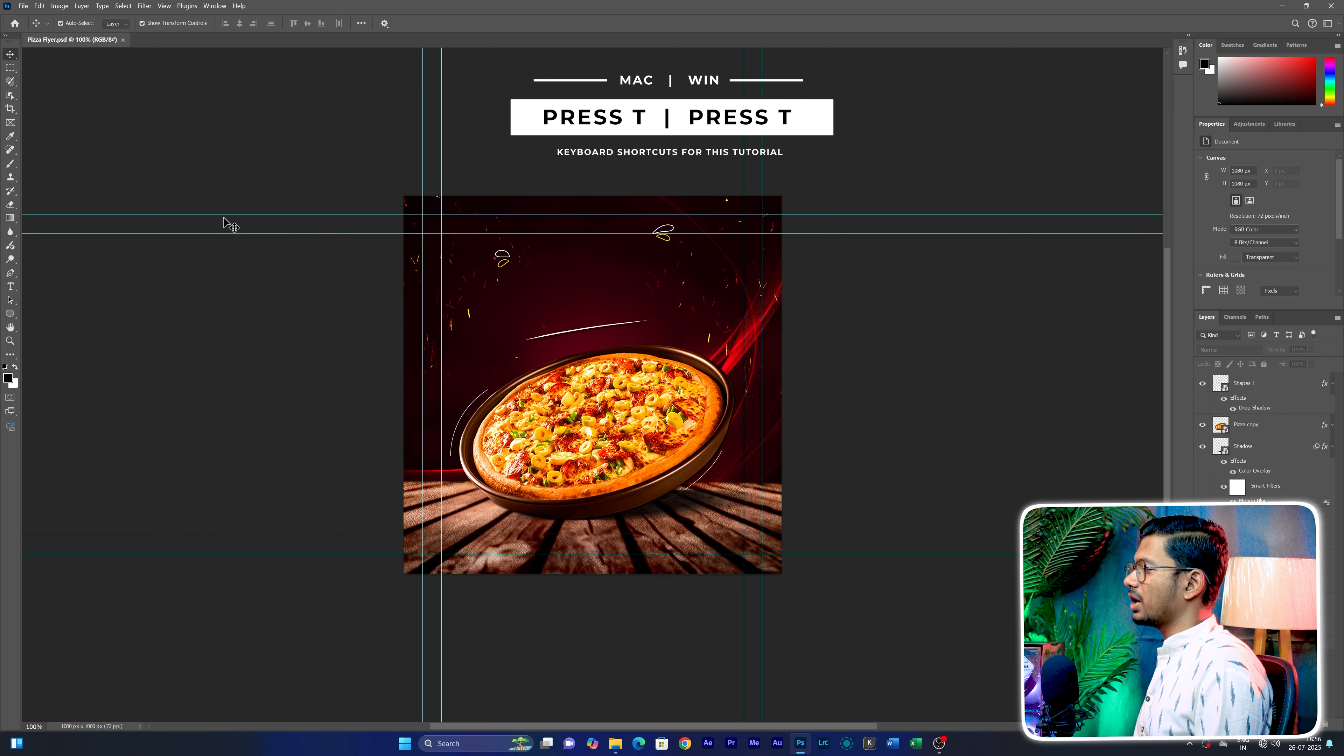
Add a text line reading SUPER on the flyer above the pizza
{"action": "left_click", "coordinate": [11, 287]}
{"action": "left_click", "coordinate": [551, 292]}
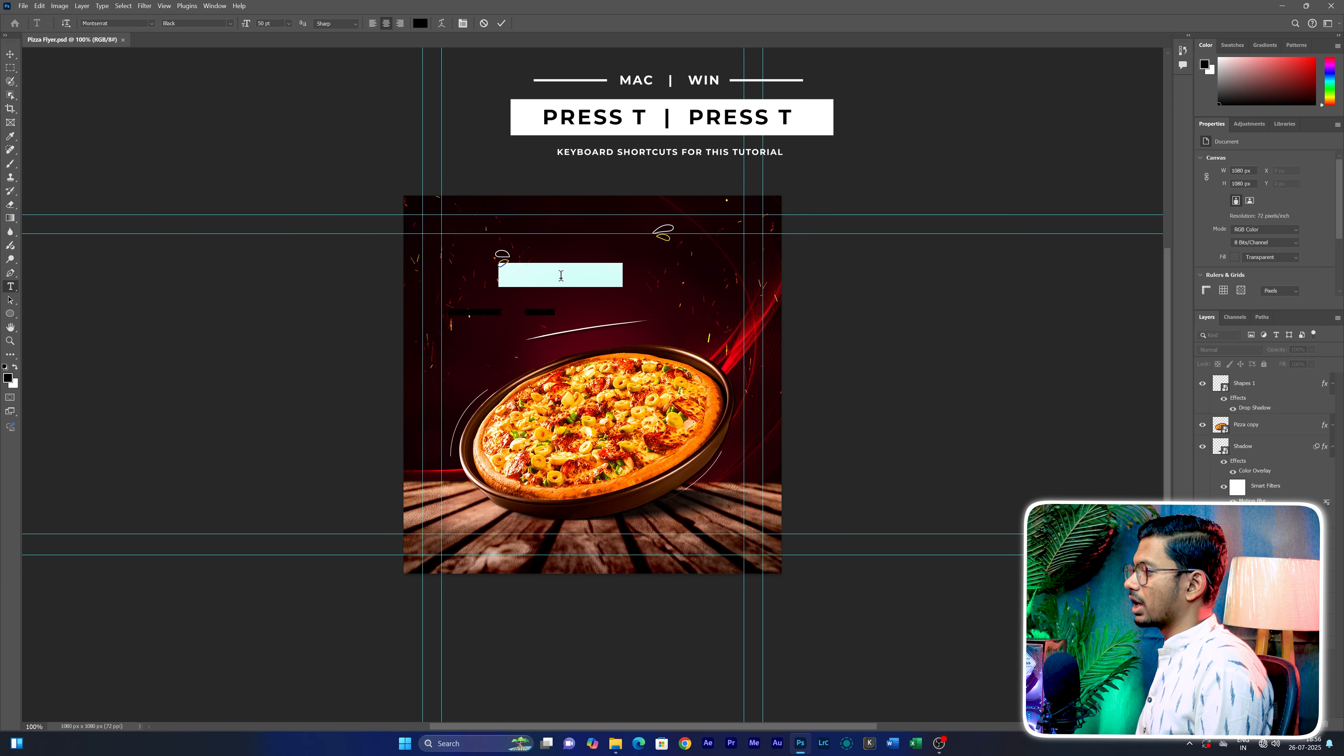
{"action": "type", "text": "SU"}
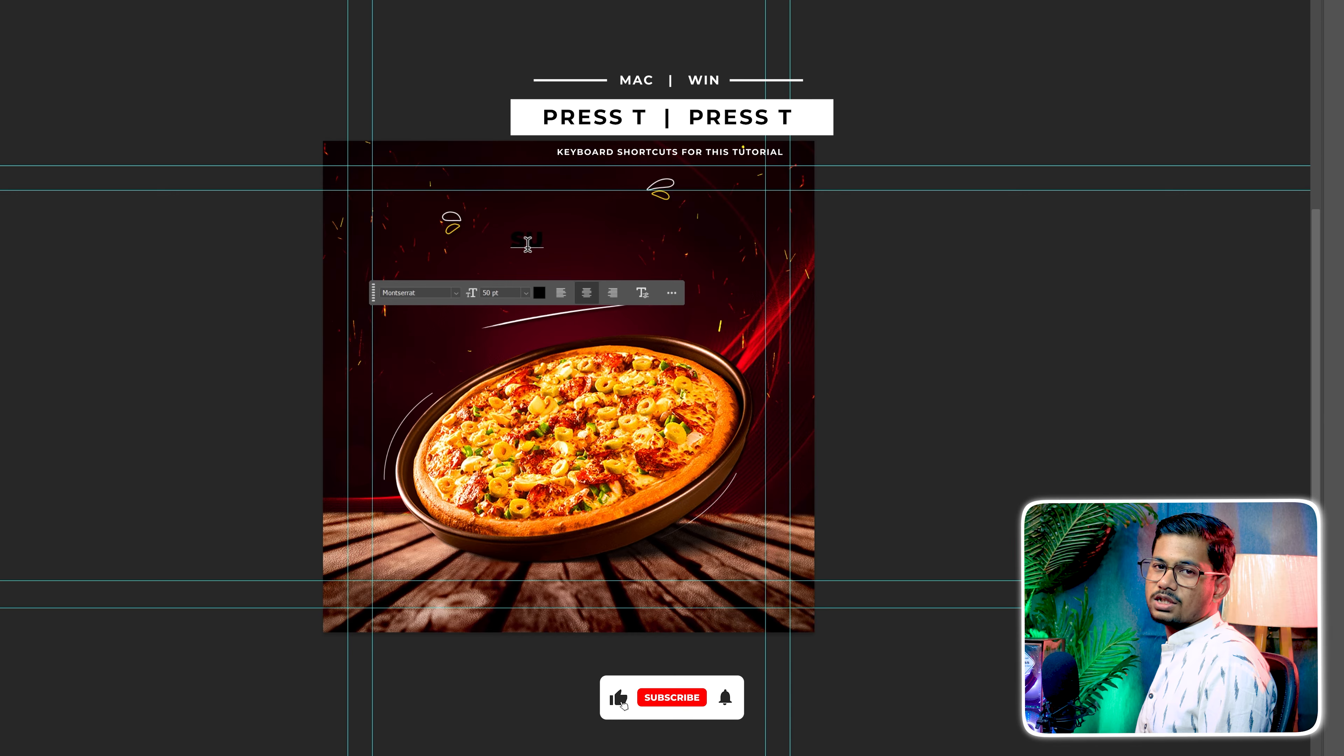
{"action": "type", "text": "PER"}
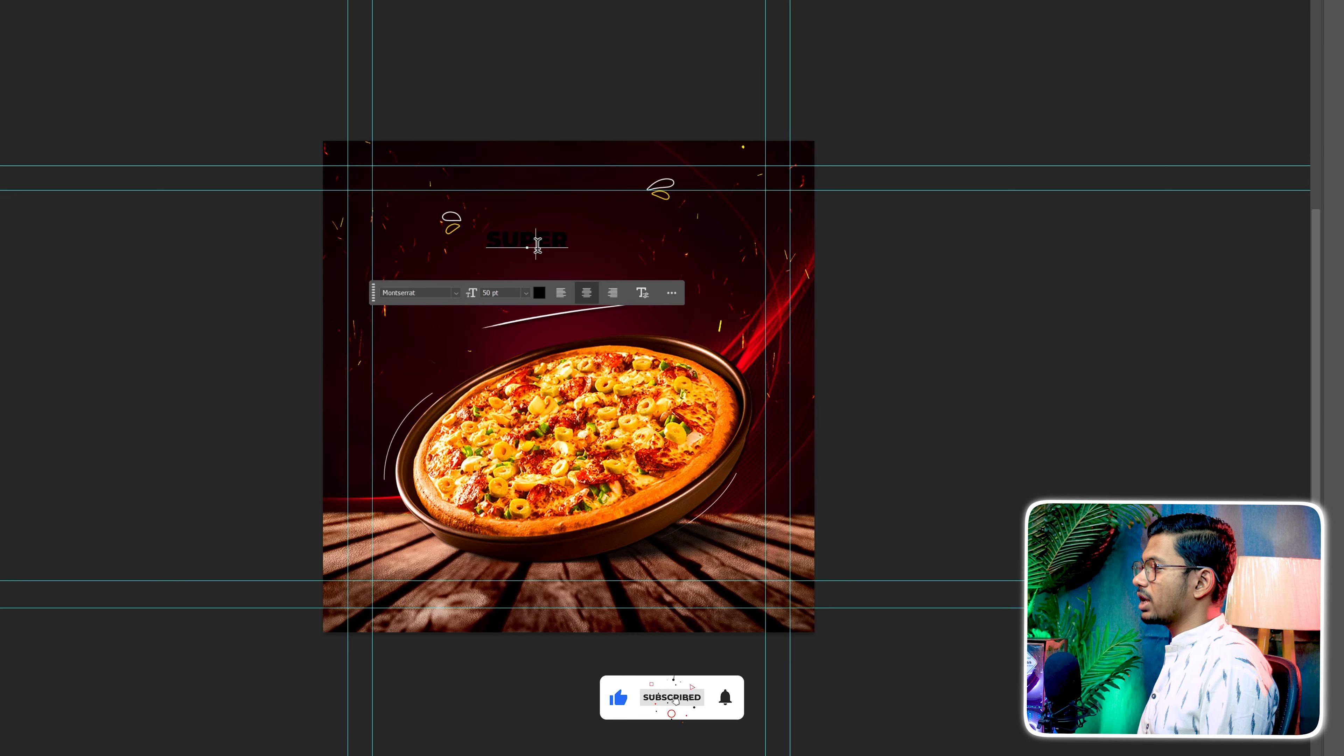
Set the SUPER text to the Hey August Regular font at 165 pt
{"action": "key", "text": "ctrl+a"}
{"action": "left_click", "coordinate": [455, 292]}
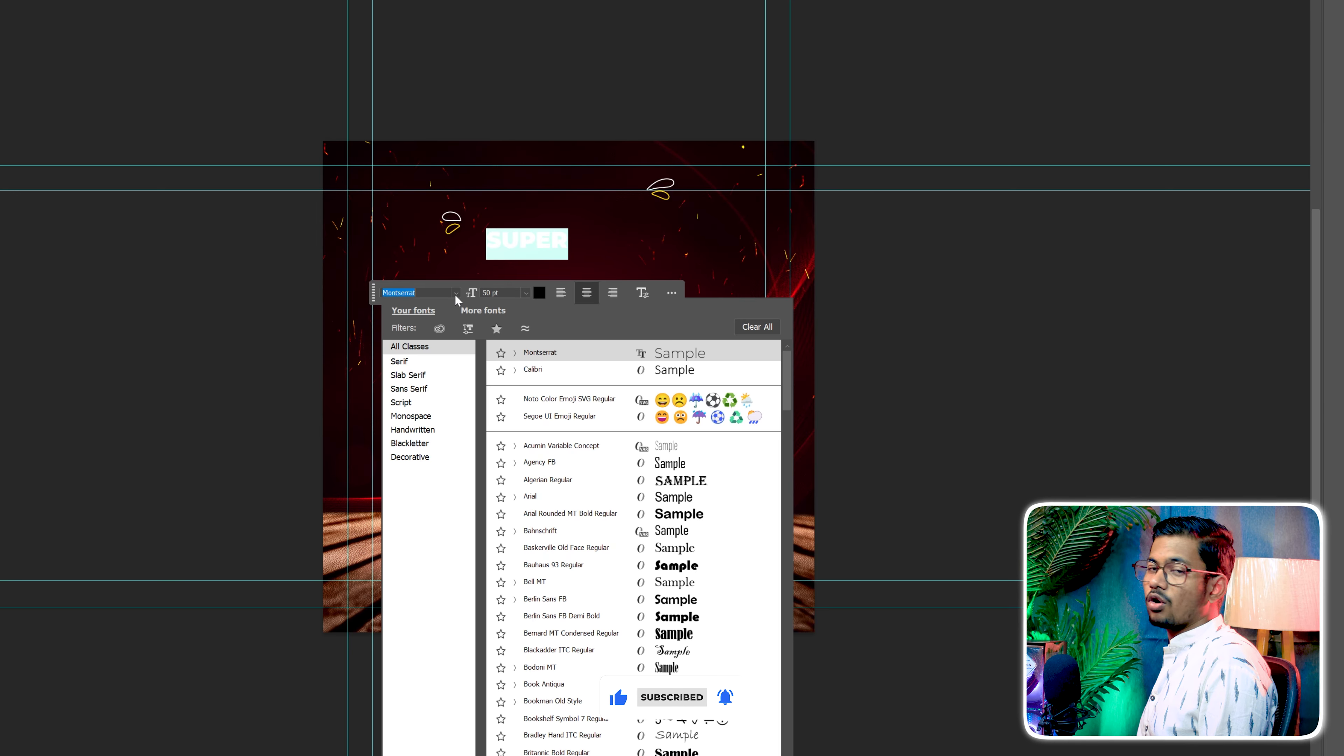
{"action": "type", "text": "HEY"}
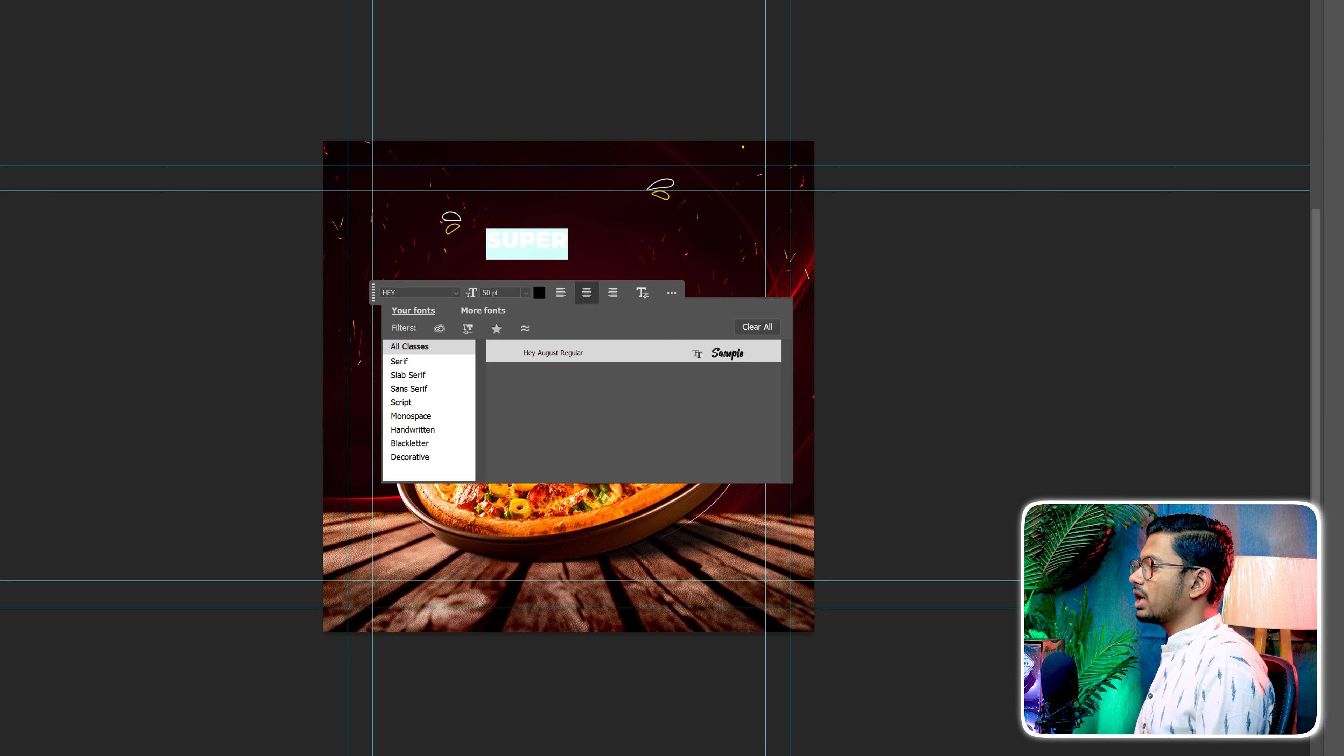
{"action": "left_click", "coordinate": [537, 361]}
{"action": "left_click", "coordinate": [574, 356]}
{"action": "left_click_drag", "start_coordinate": [486, 291], "coordinate": [549, 289]}
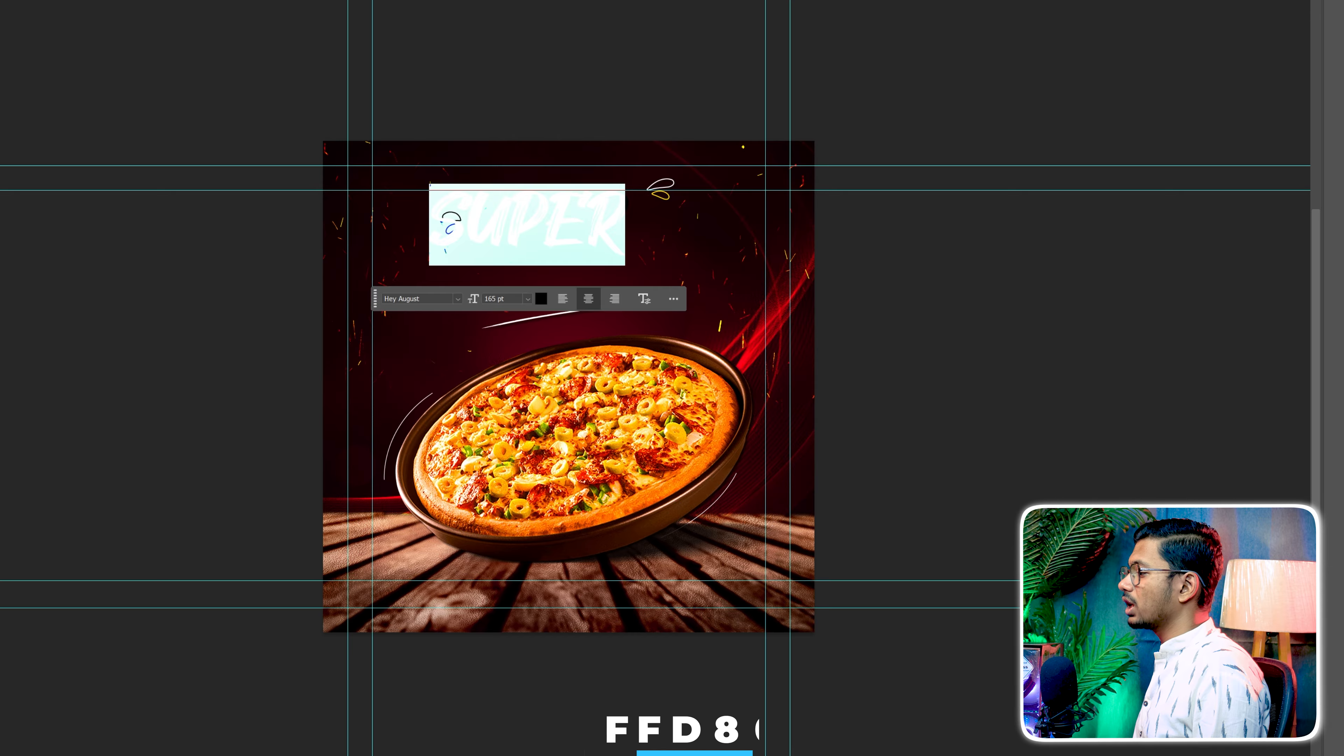
Color the SUPER text yellow with the hex code FFD800
{"action": "left_click", "coordinate": [541, 298]}
{"action": "type", "text": "FFD"}
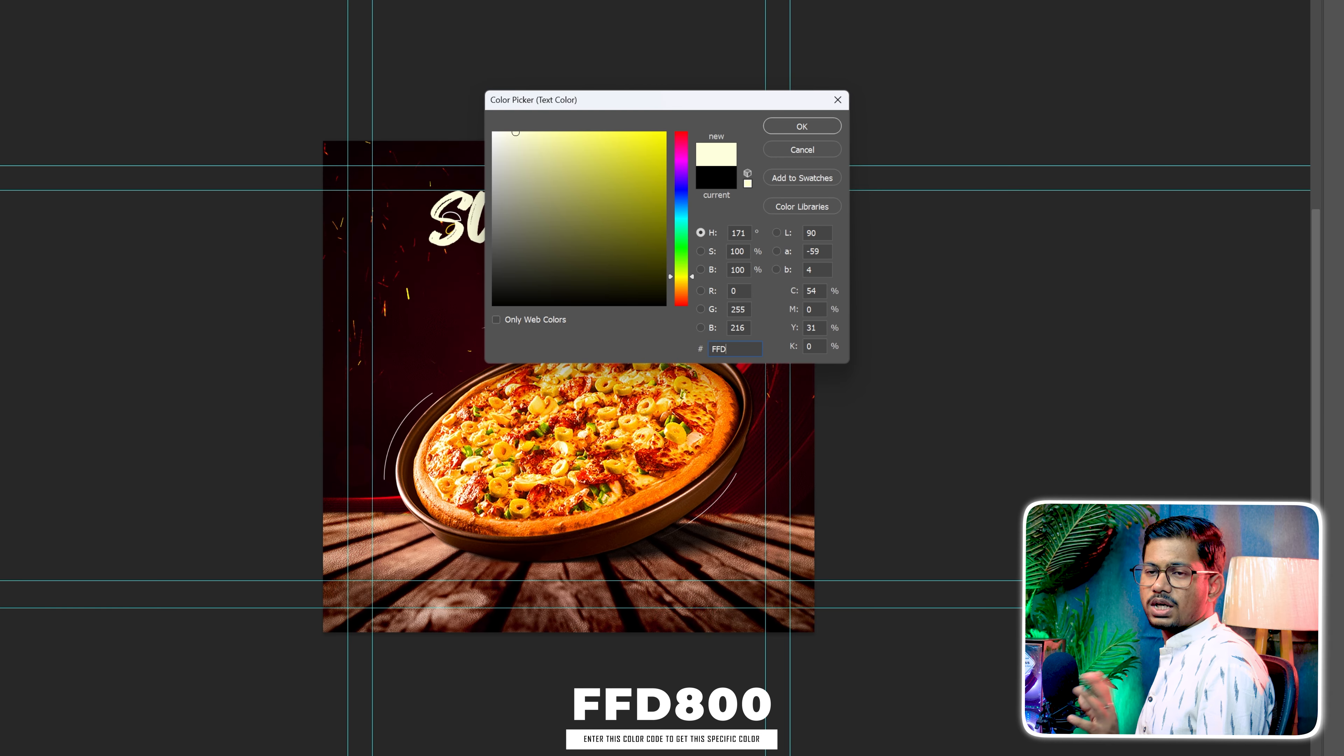
{"action": "type", "text": "800"}
{"action": "key", "text": "Return"}
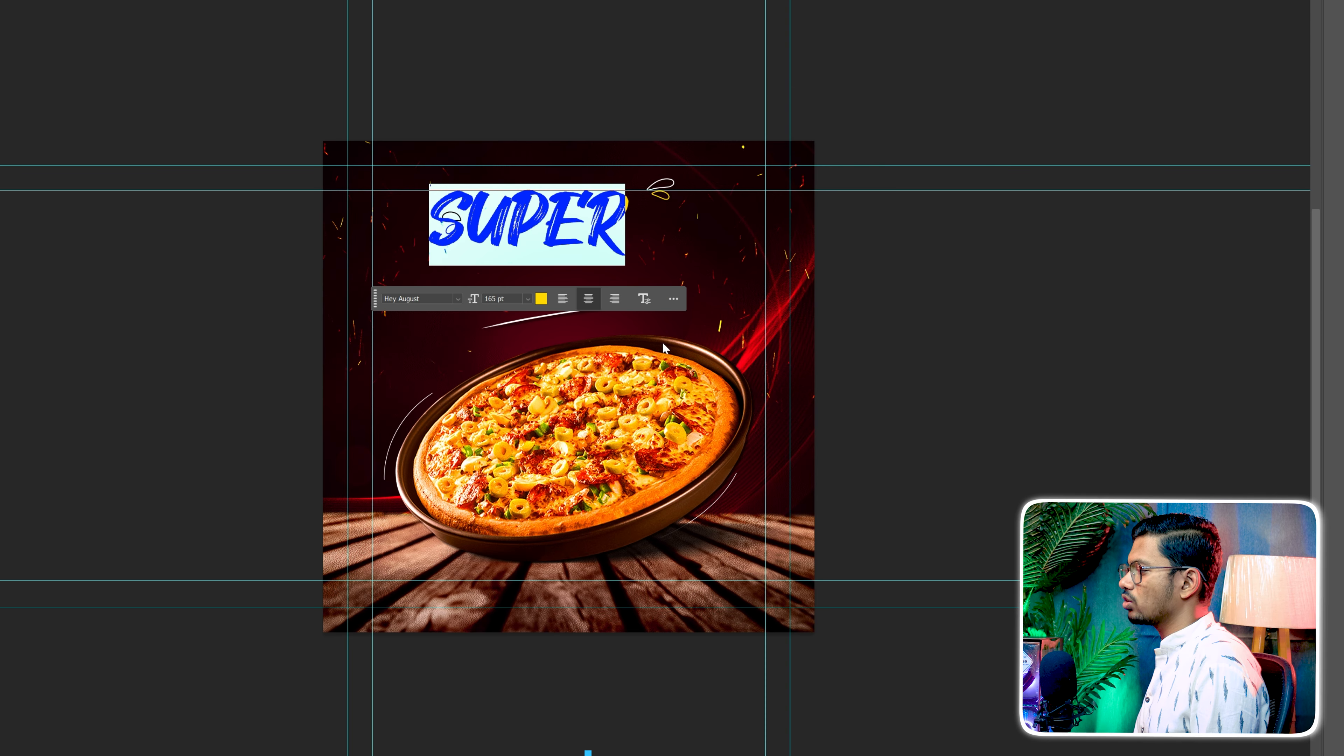
Tilt SUPER so it rises to the right, scaled to about 146 pt, between the two small curved decorative strokes
{"action": "left_click", "coordinate": [659, 194]}
{"action": "left_click_drag", "start_coordinate": [644, 228], "coordinate": [660, 209]}
{"action": "left_click_drag", "start_coordinate": [611, 212], "coordinate": [627, 205]}
{"action": "left_click_drag", "start_coordinate": [553, 257], "coordinate": [586, 244]}
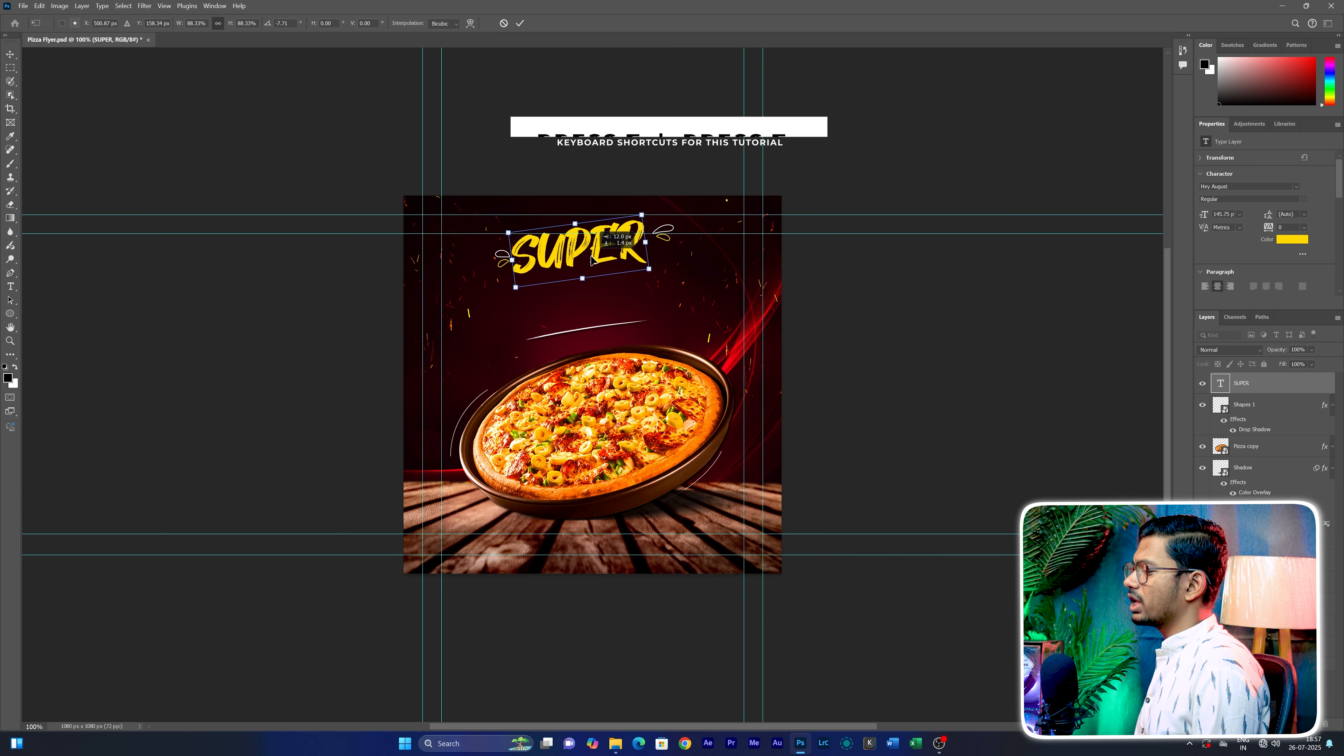
{"action": "left_click", "coordinate": [570, 271]}
{"action": "left_click", "coordinate": [571, 271]}
Add a second text line reading DELICIOUS directly below SUPER
{"action": "key", "text": "t"}
{"action": "left_click", "coordinate": [573, 315]}
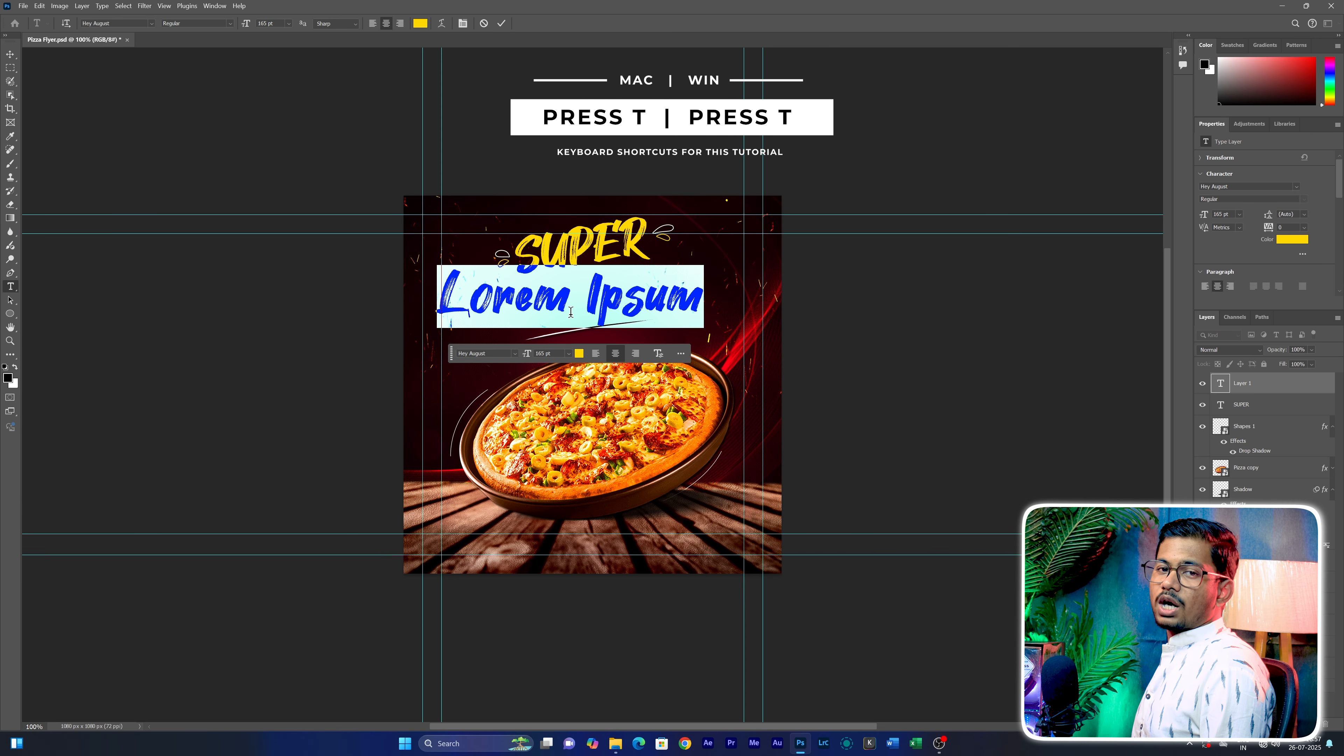
{"action": "type", "text": "DELI"}
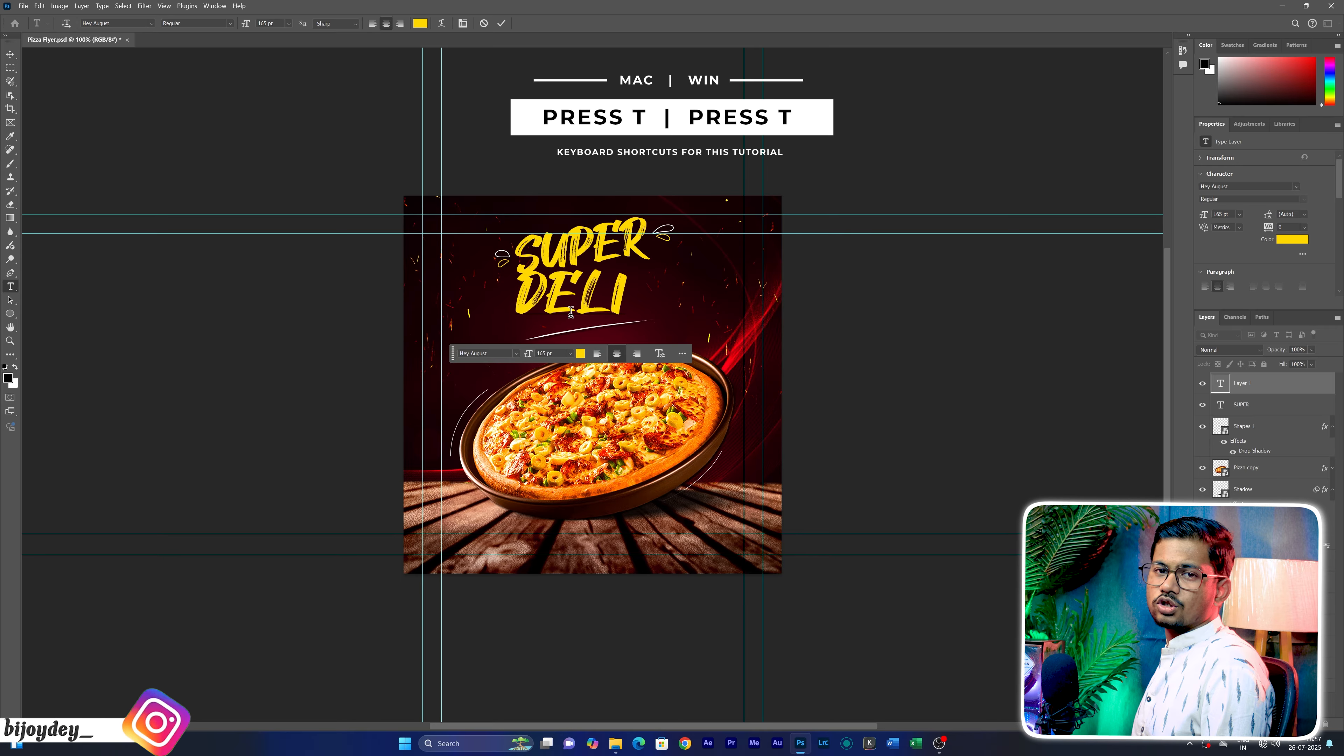
{"action": "type", "text": "CIOUS"}
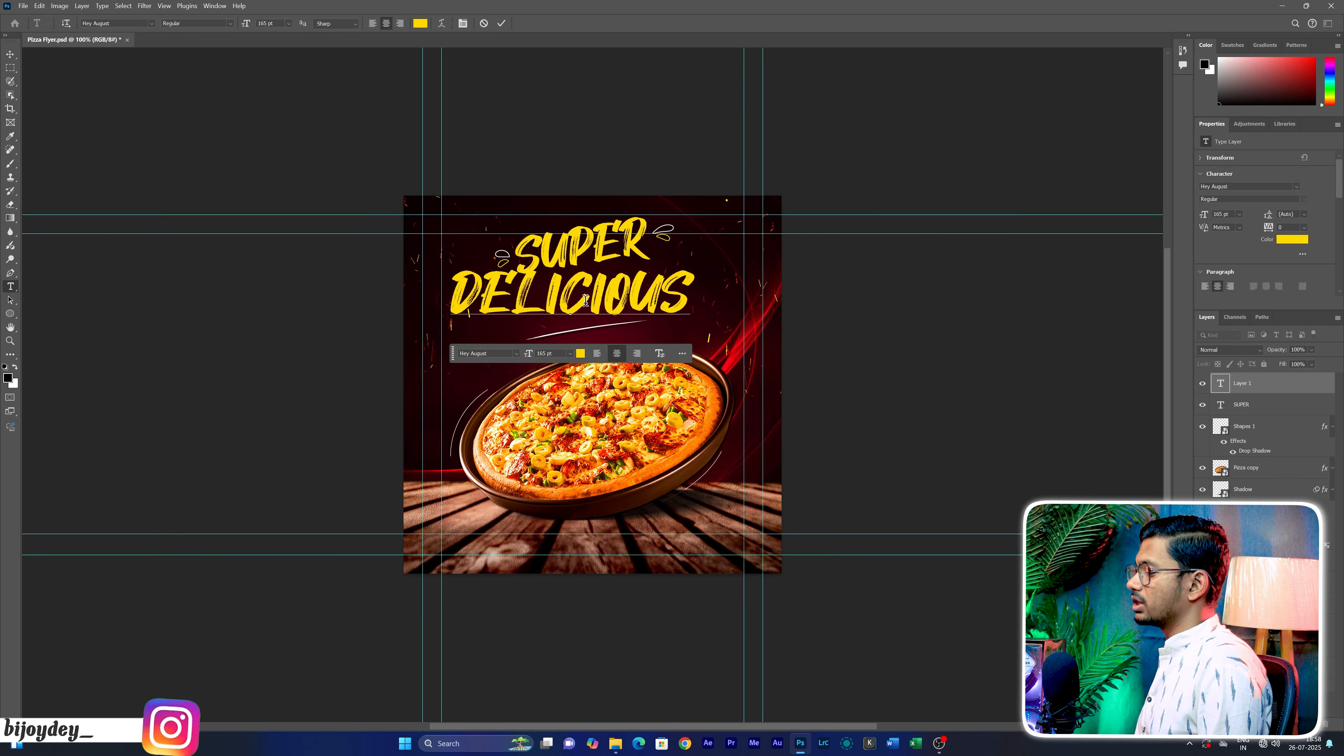
Color the DELICIOUS text white with hex ffffff and set its font to Capture it Regular
{"action": "key", "text": "ctrl+a"}
{"action": "left_click", "coordinate": [581, 353]}
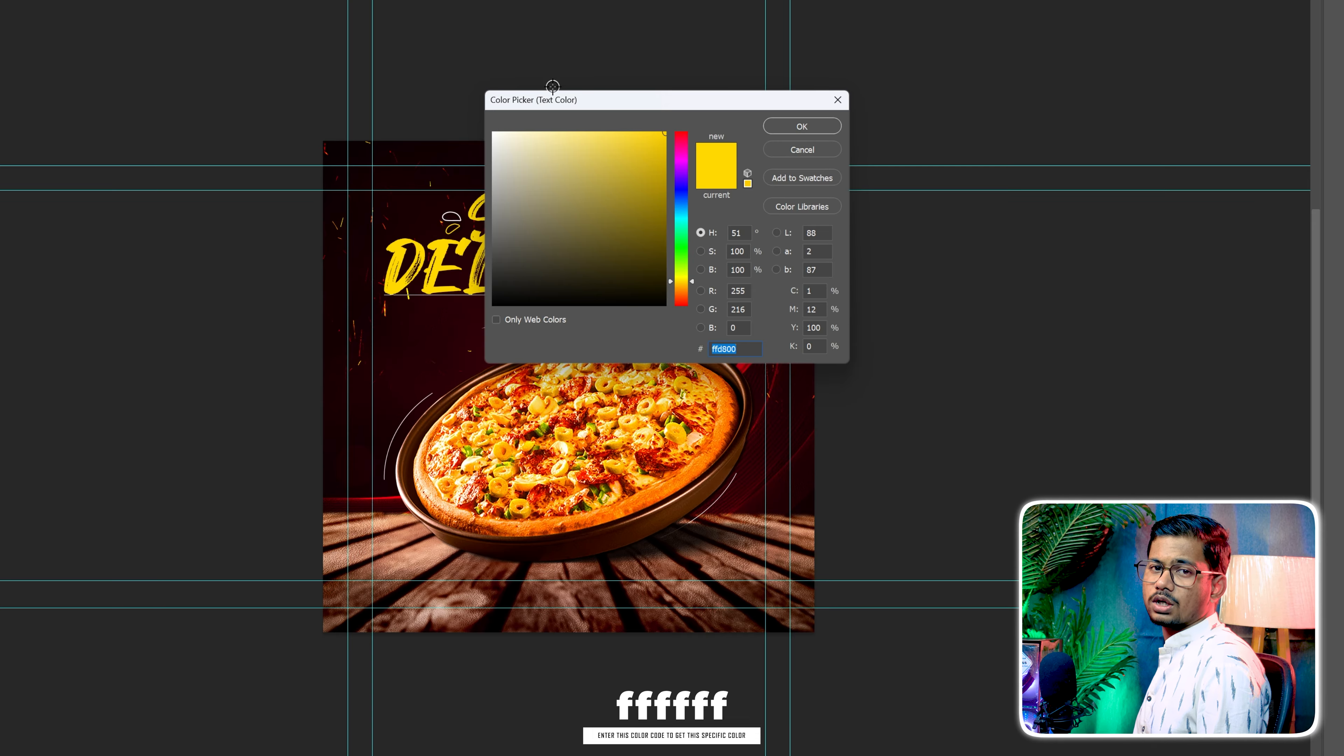
{"action": "type", "text": "ffffff"}
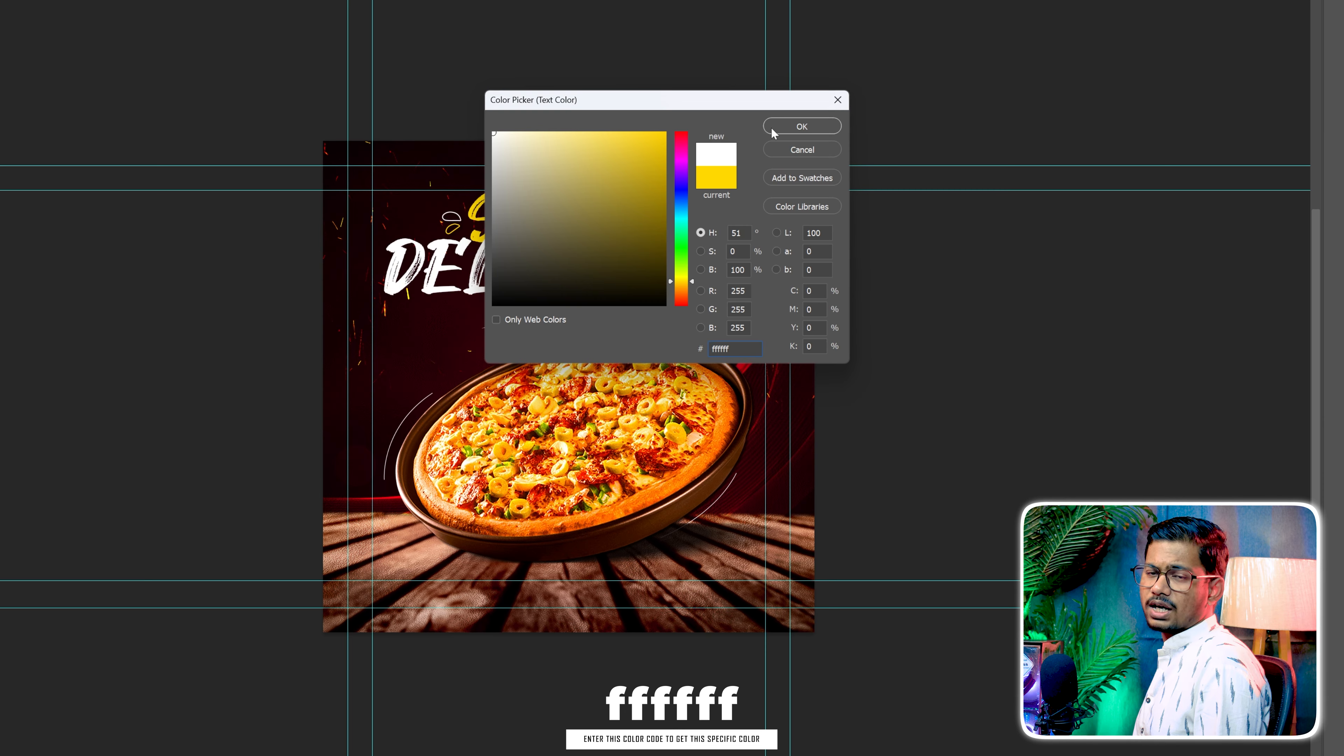
{"action": "left_click", "coordinate": [772, 129]}
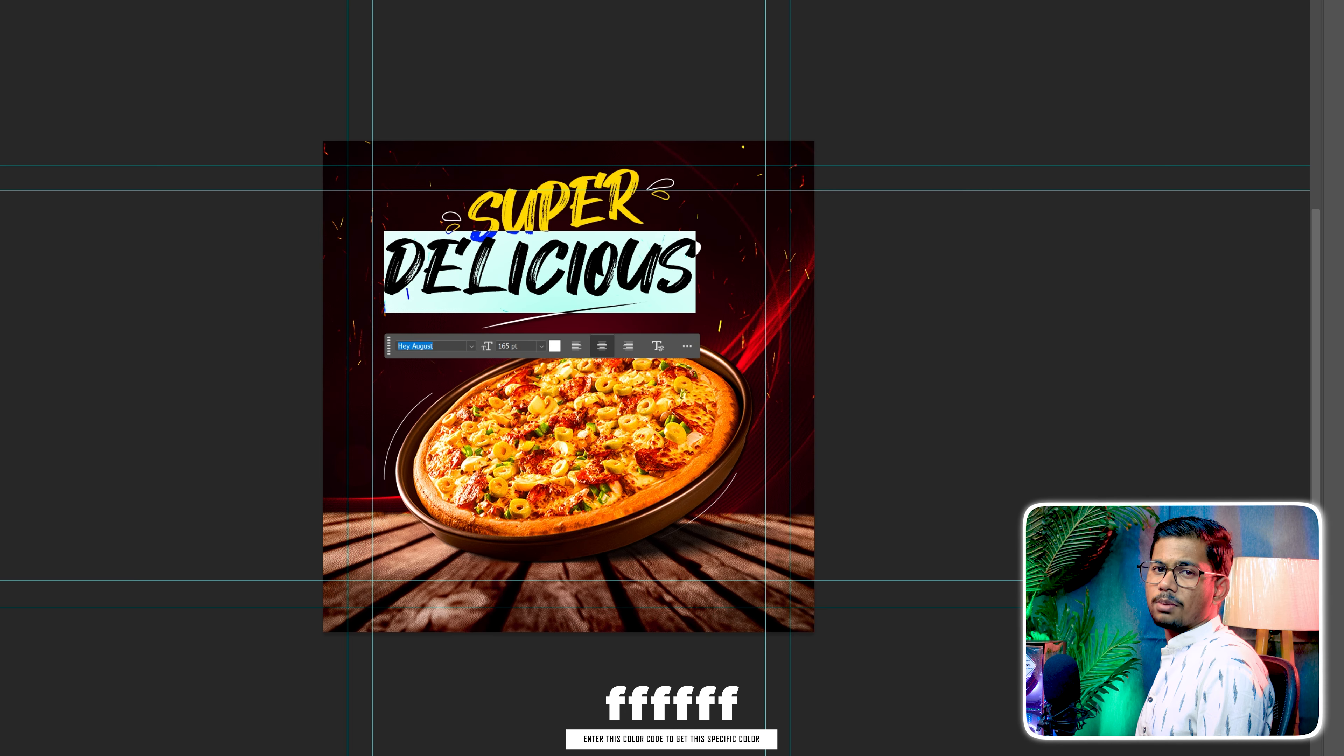
{"action": "left_click", "coordinate": [472, 348]}
{"action": "type", "text": "cap"}
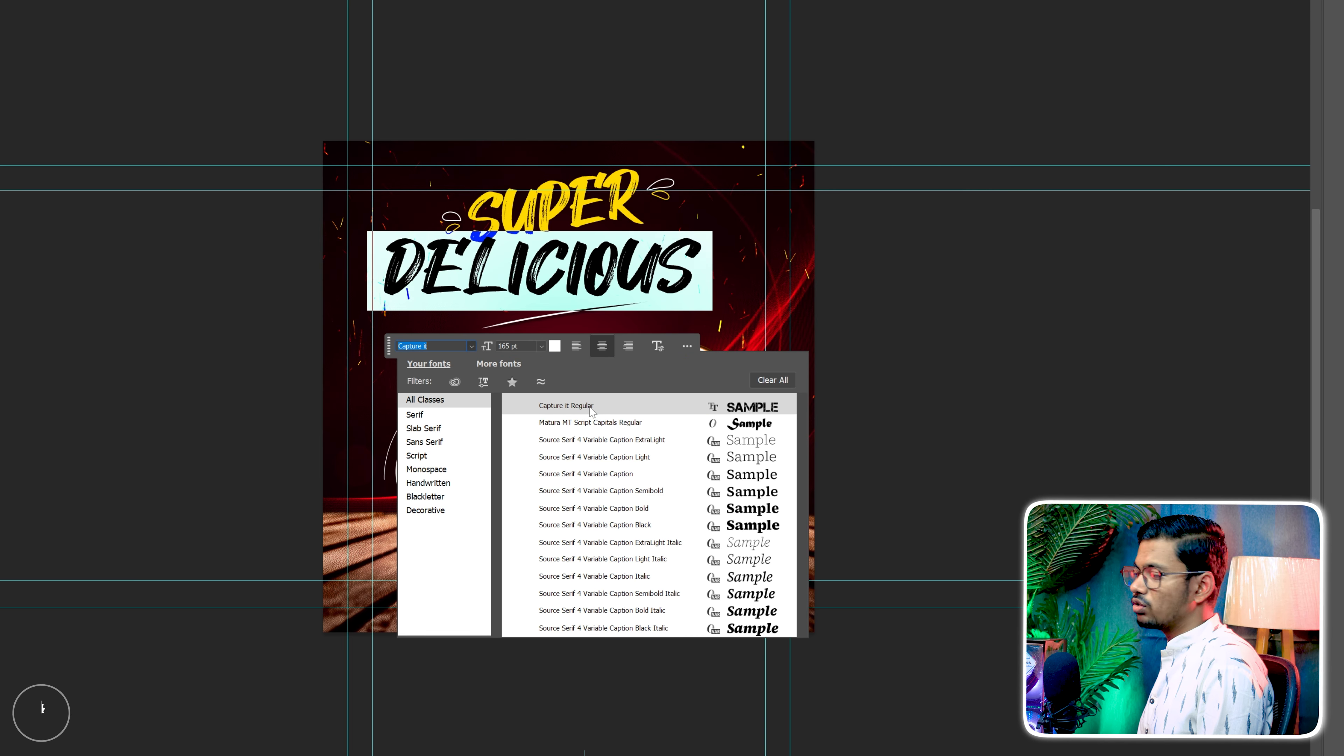
{"action": "left_click", "coordinate": [591, 410]}
{"action": "left_click", "coordinate": [9, 57]}
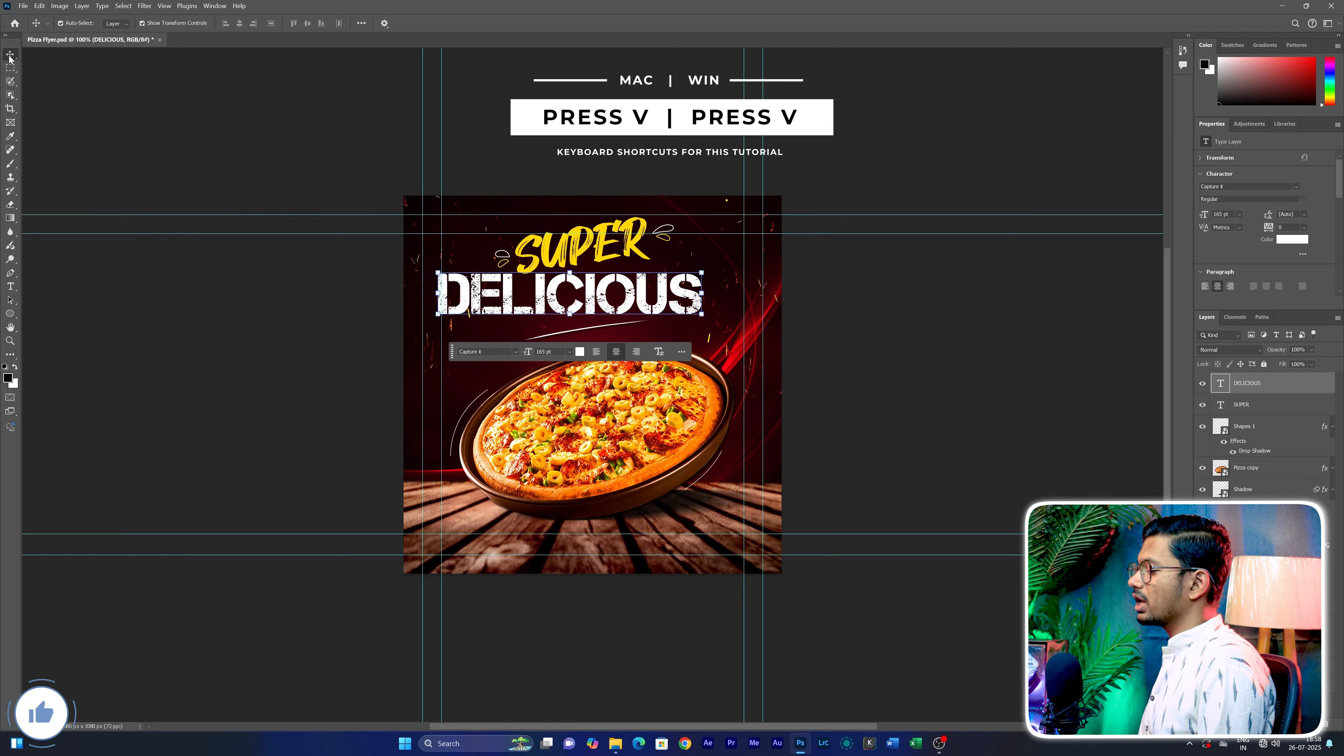
Skew DELICIOUS so it rises to the right parallel to SUPER and reposition it just beneath that word
{"action": "key", "text": "ctrl+t"}
{"action": "right_click", "coordinate": [651, 300]}
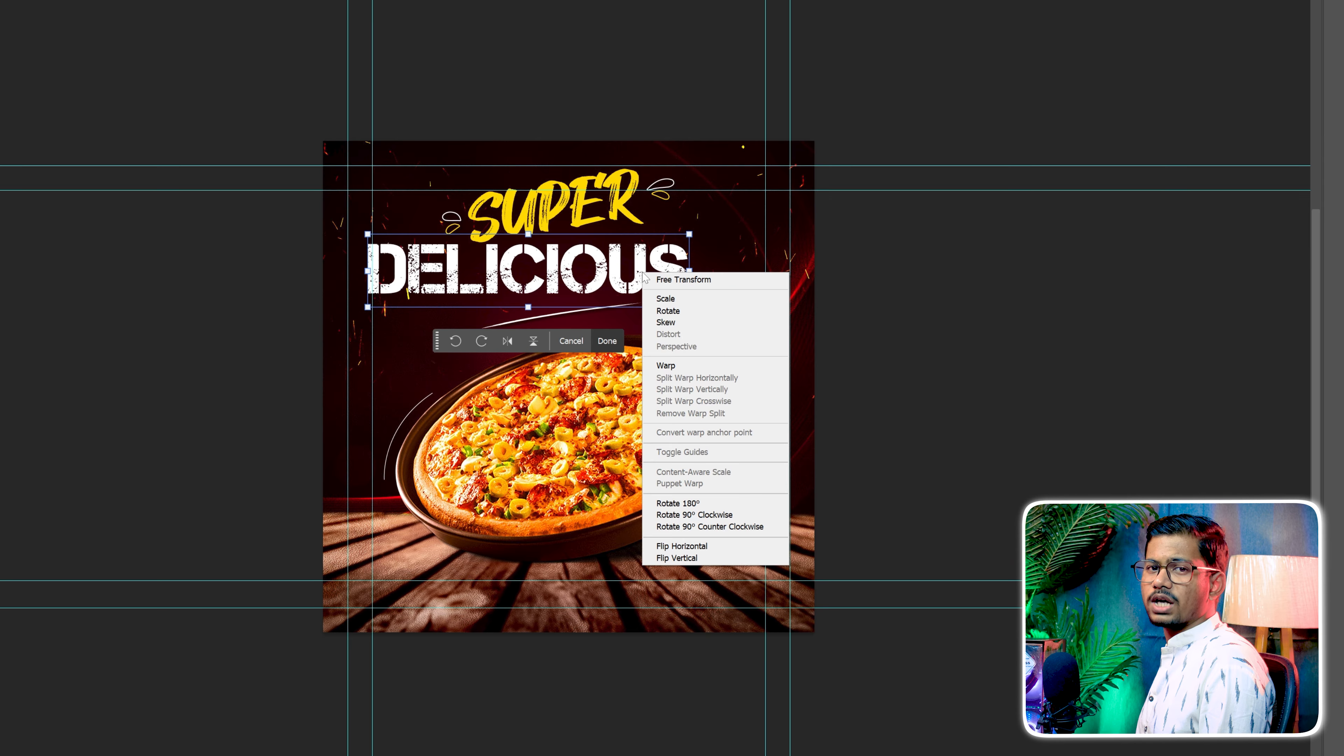
{"action": "left_click", "coordinate": [677, 326]}
{"action": "left_click_drag", "start_coordinate": [689, 271], "coordinate": [694, 218]}
{"action": "left_click_drag", "start_coordinate": [527, 250], "coordinate": [553, 270]}
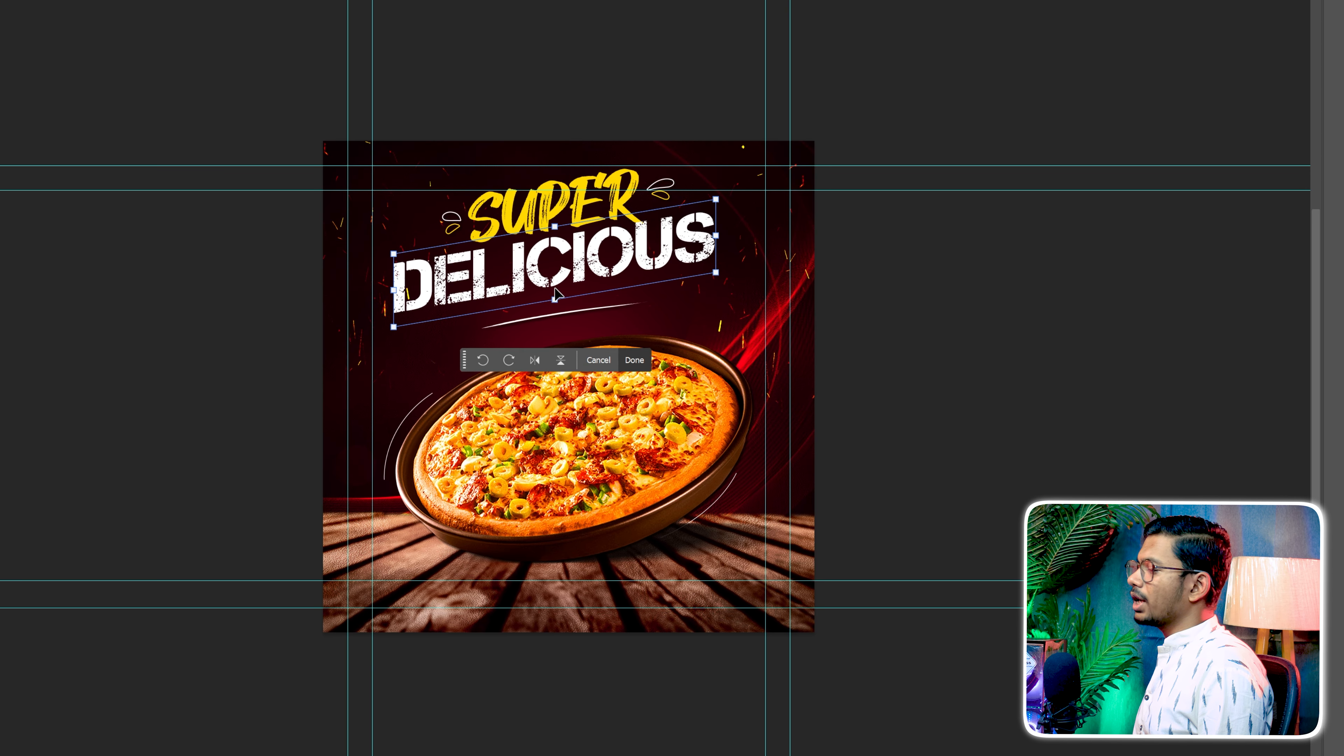
Scale the skewed DELICIOUS text down slightly so it sits compactly under SUPER
{"action": "right_click", "coordinate": [629, 253]}
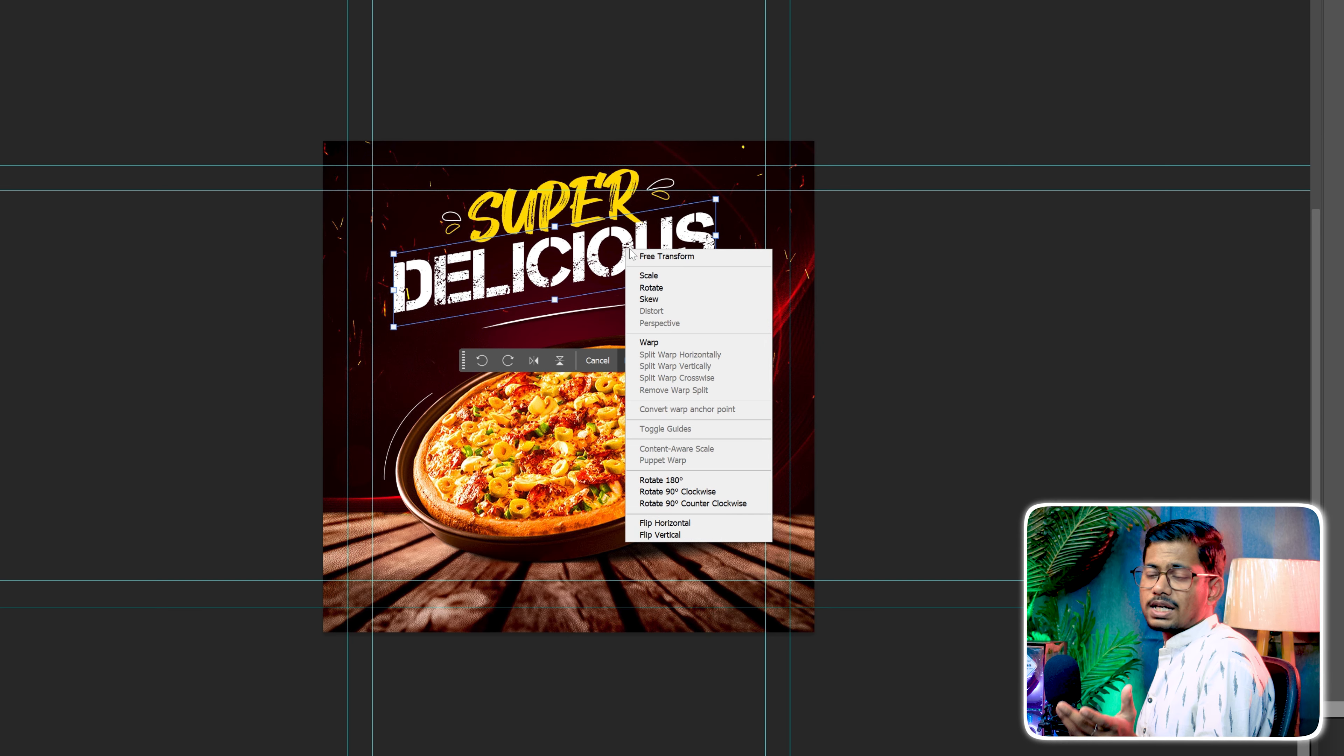
{"action": "left_click", "coordinate": [649, 276]}
{"action": "left_click_drag", "start_coordinate": [716, 273], "coordinate": [641, 260]}
{"action": "key", "text": "Return"}
Move the SUPER and DELICIOUS text layers together 20 px up, away from the pizza
{"action": "left_click", "coordinate": [1217, 335]}
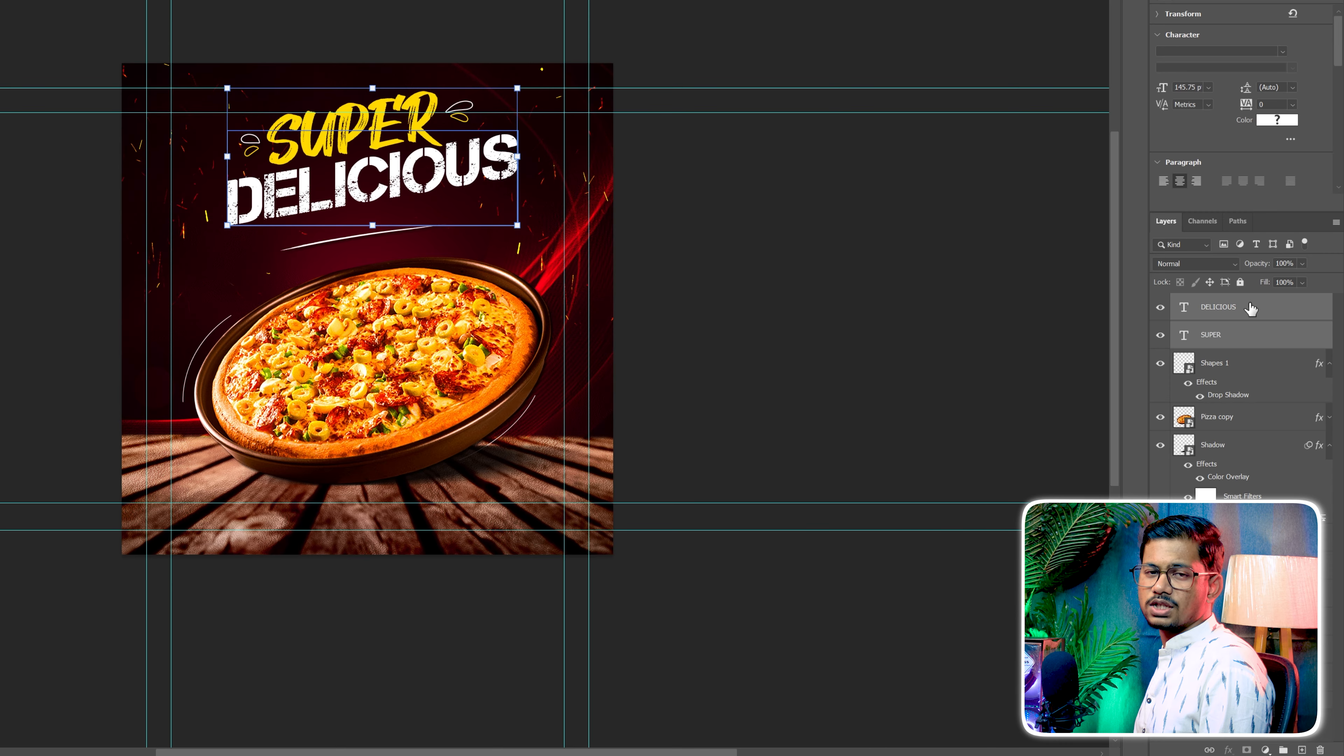
{"action": "key", "text": "shift+Up"}
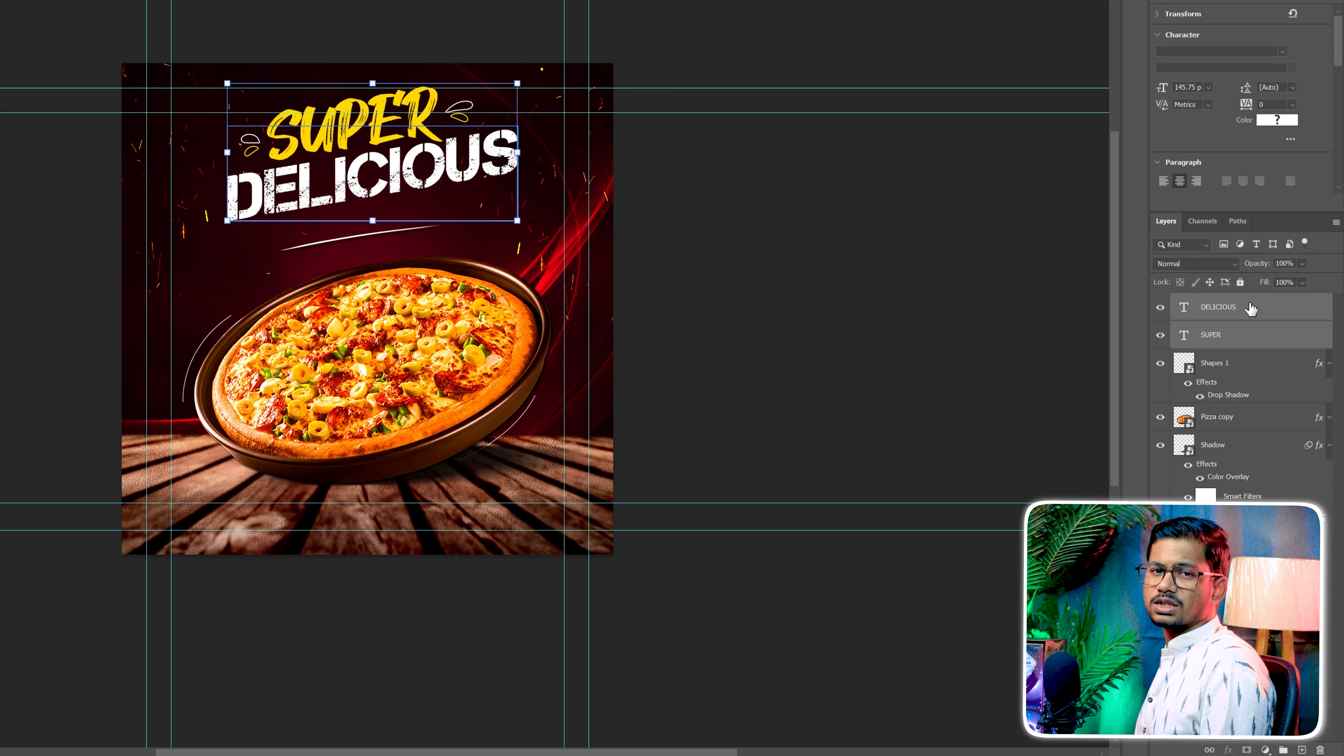
{"action": "key", "text": "shift+Up"}
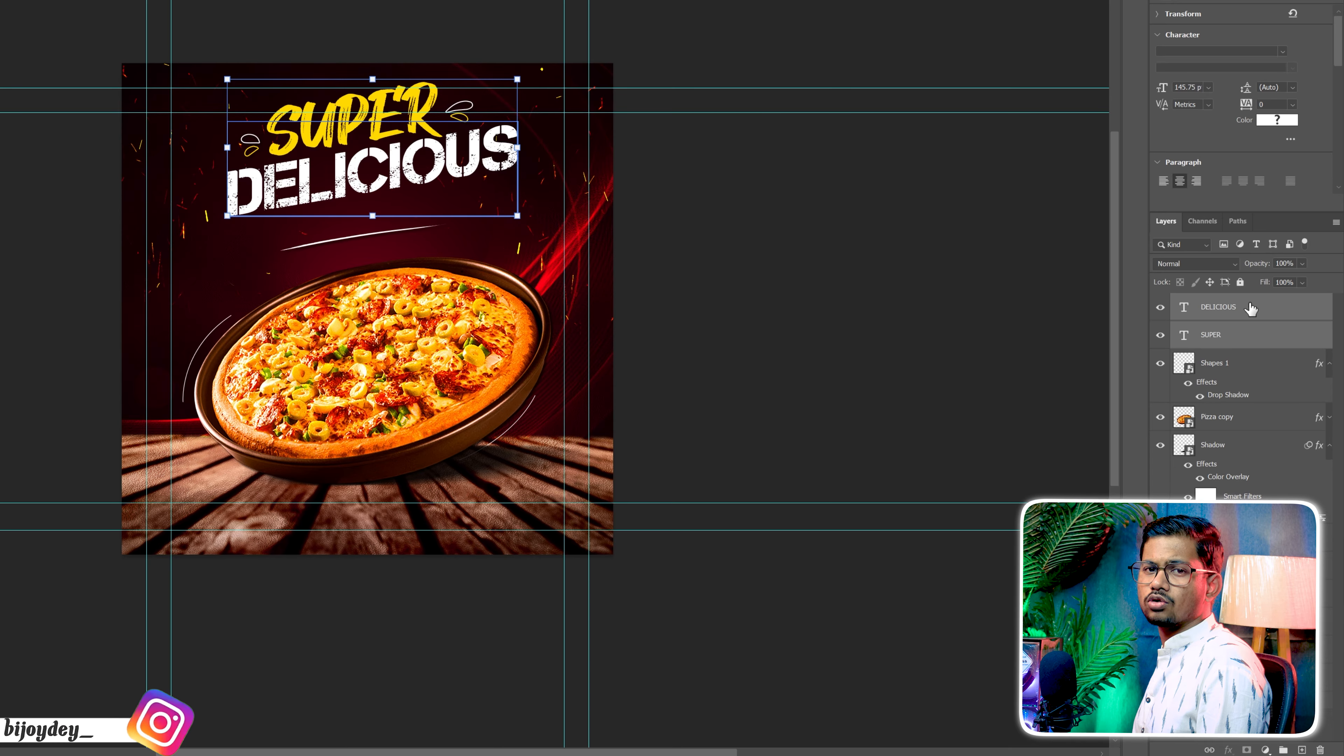
{"action": "left_click", "coordinate": [786, 342]}
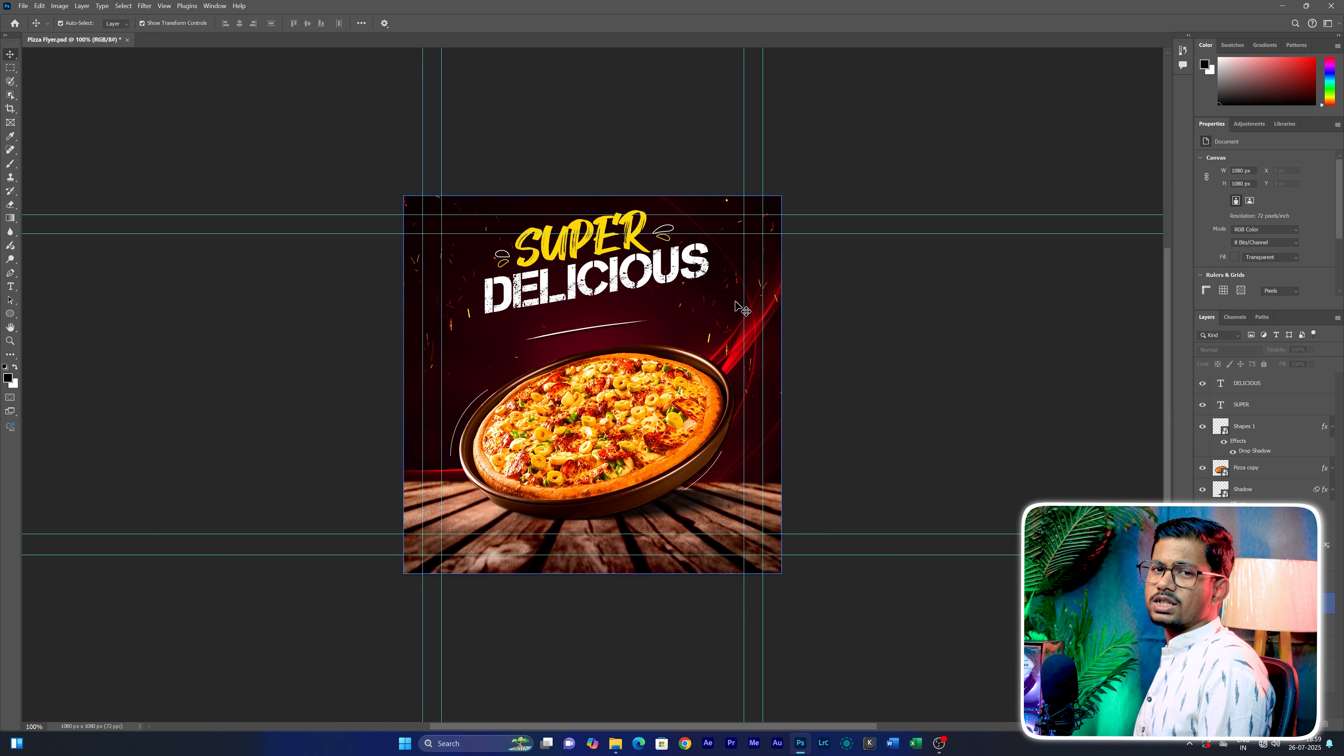
Move SUPER slightly upward and scale it to 102.27%
{"action": "left_click", "coordinate": [620, 230]}
{"action": "left_click_drag", "start_coordinate": [612, 226], "coordinate": [583, 202]}
{"action": "key", "text": "ctrl+t"}
{"action": "left_click_drag", "start_coordinate": [592, 249], "coordinate": [590, 247]}
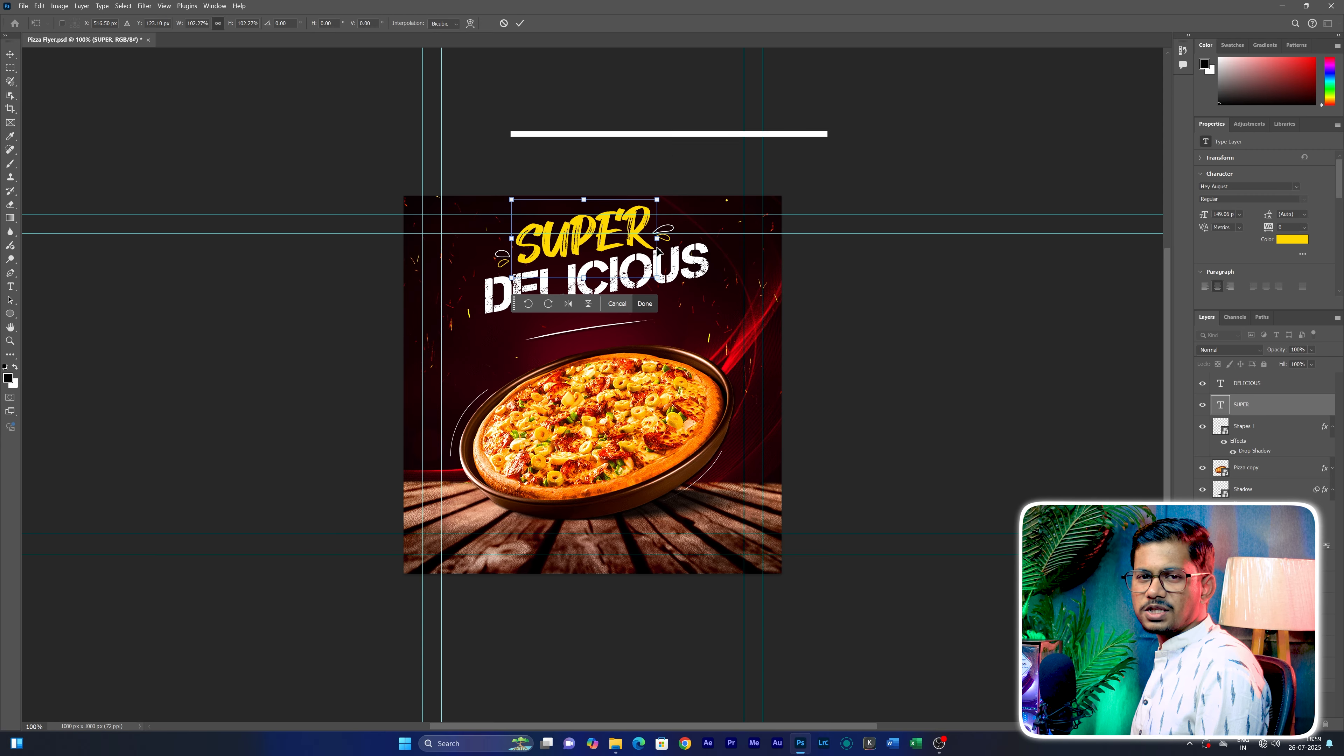
Nudge SUPER 9 px left and 5 px down so it sits close above DELICIOUS
{"action": "key", "text": "shift+Left"}
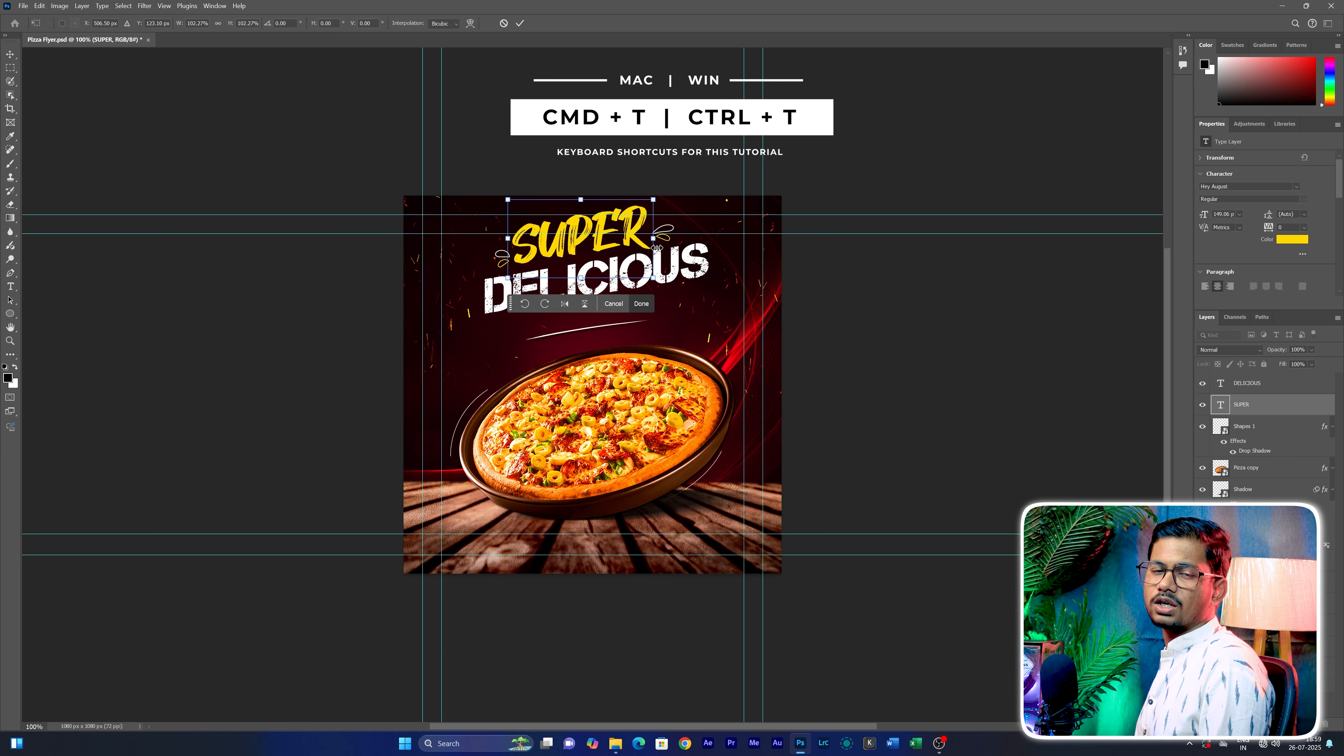
{"action": "key", "text": "Down"}
{"action": "key", "text": "Down"}
{"action": "key", "text": "Down"}
{"action": "key", "text": "Down"}
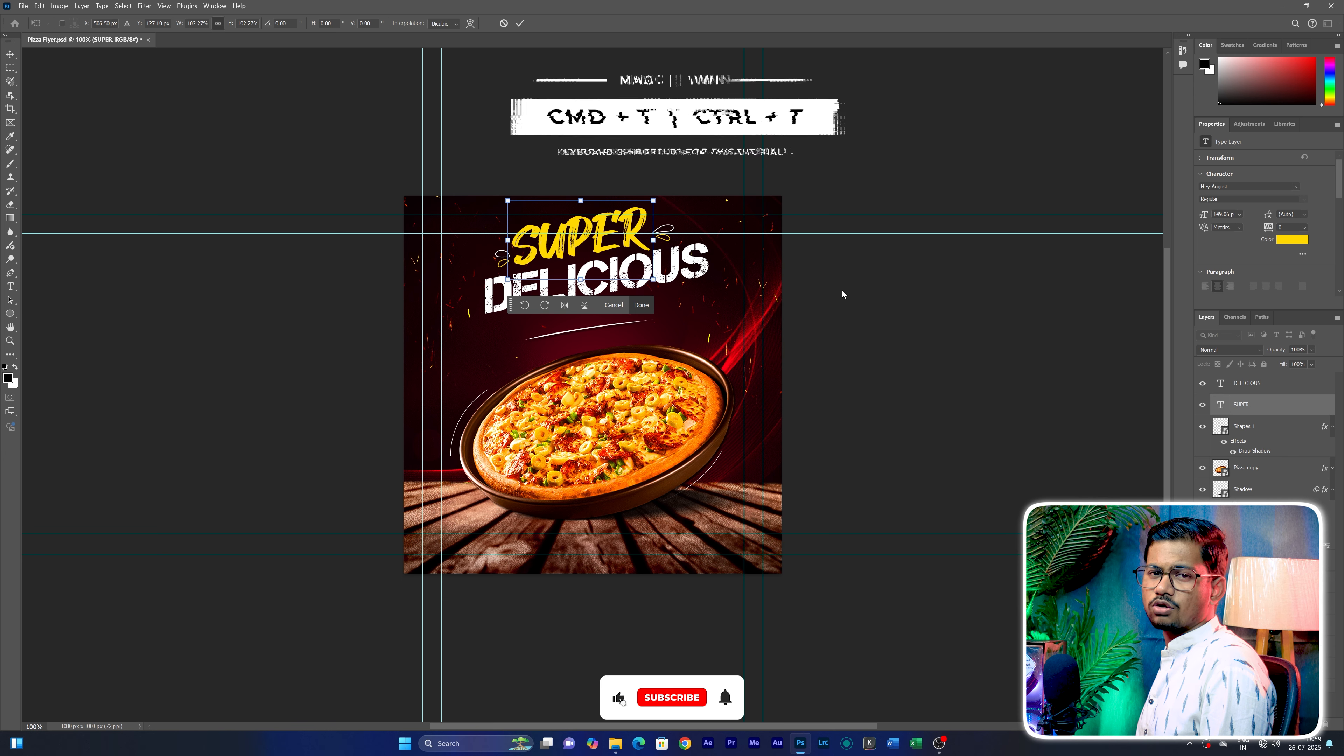
{"action": "key", "text": "Right"}
{"action": "key", "text": "Down"}
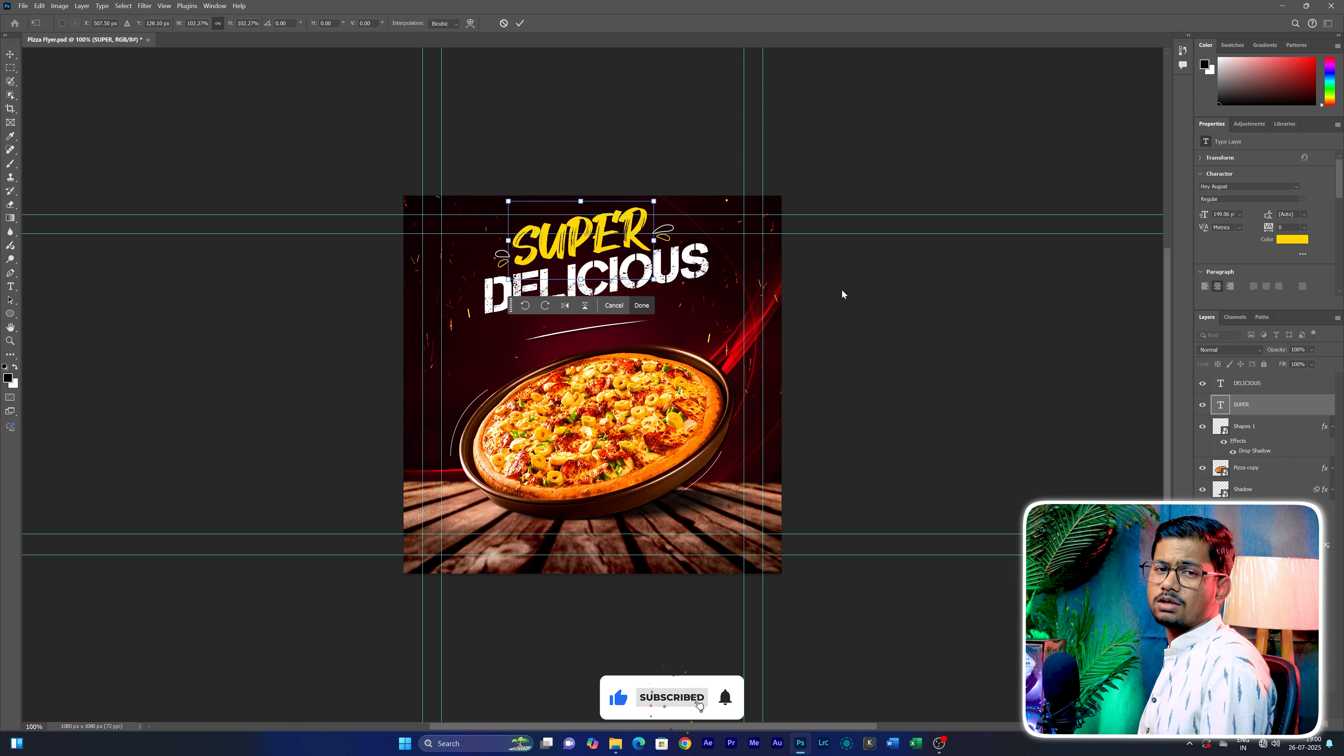
{"action": "key", "text": "Return"}
{"action": "left_click", "coordinate": [843, 294]}
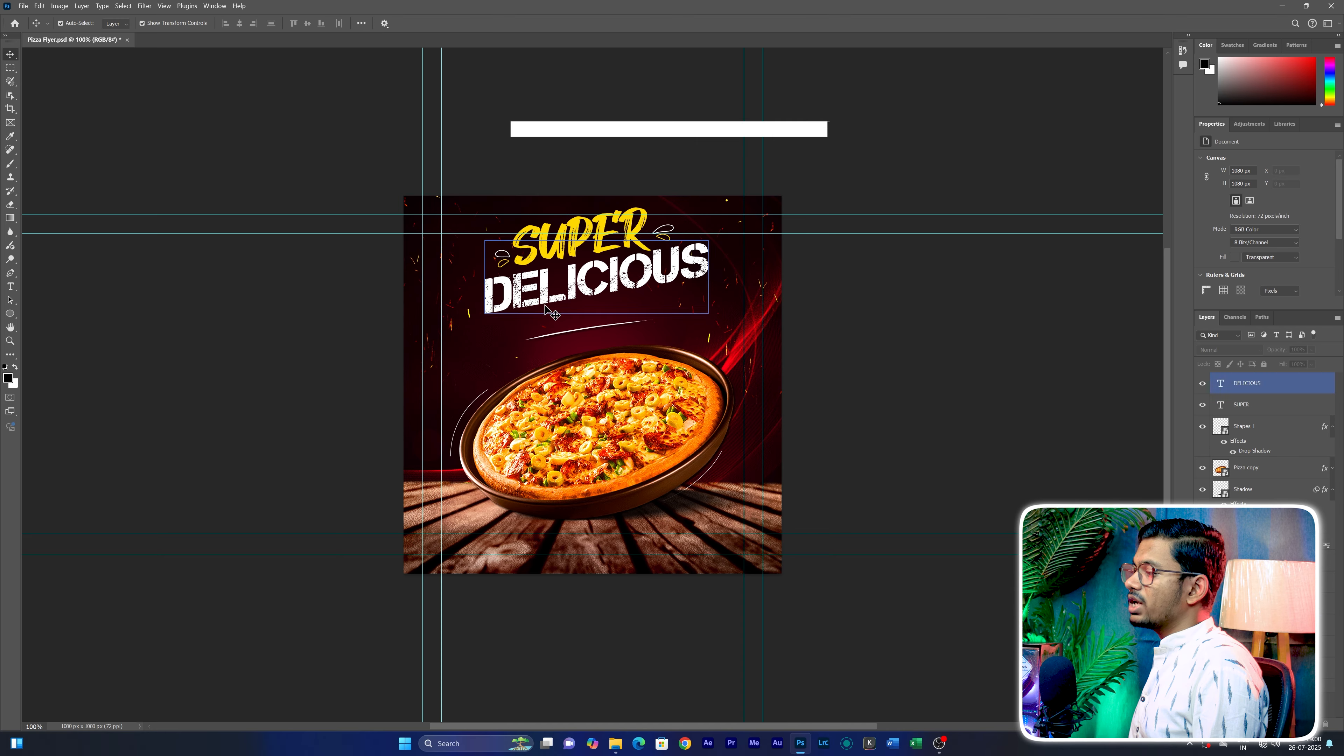
Add a third text line reading PIZZA in the yellow headline color below DELICIOUS
{"action": "key", "text": "t"}
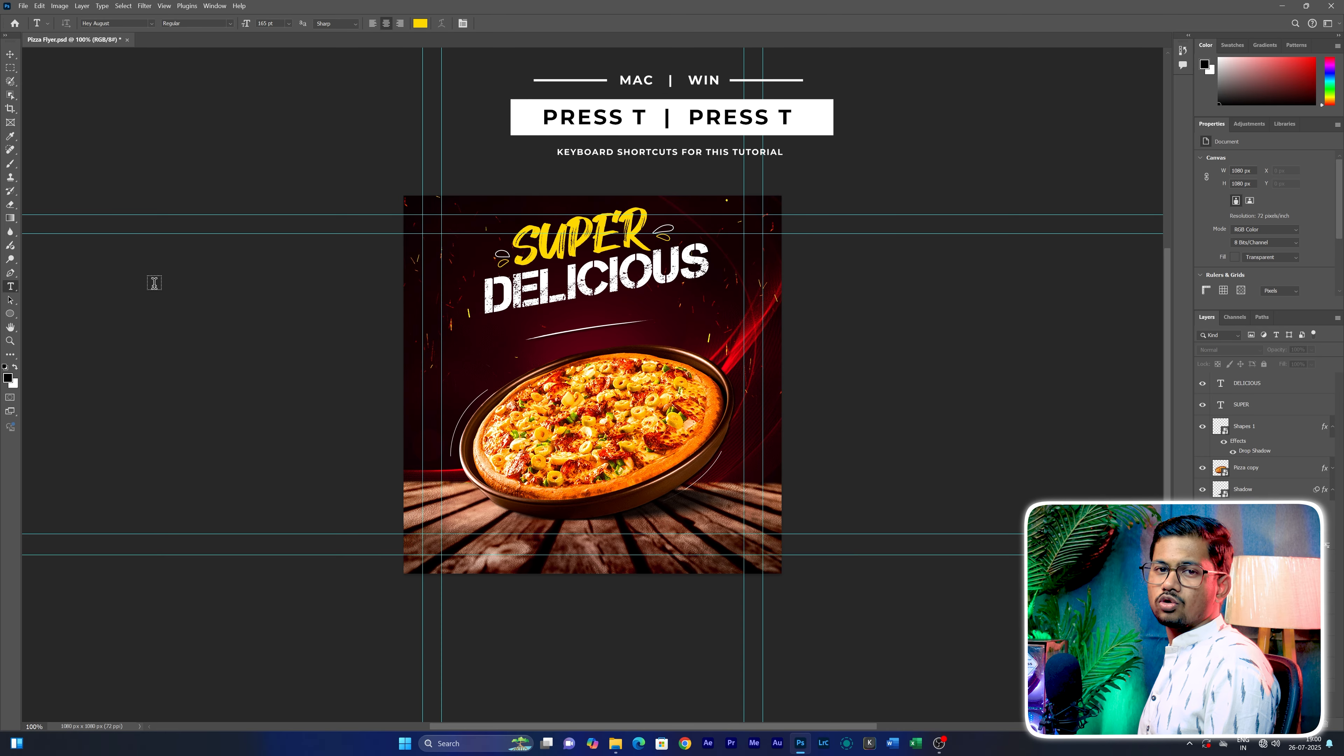
{"action": "left_click", "coordinate": [575, 318]}
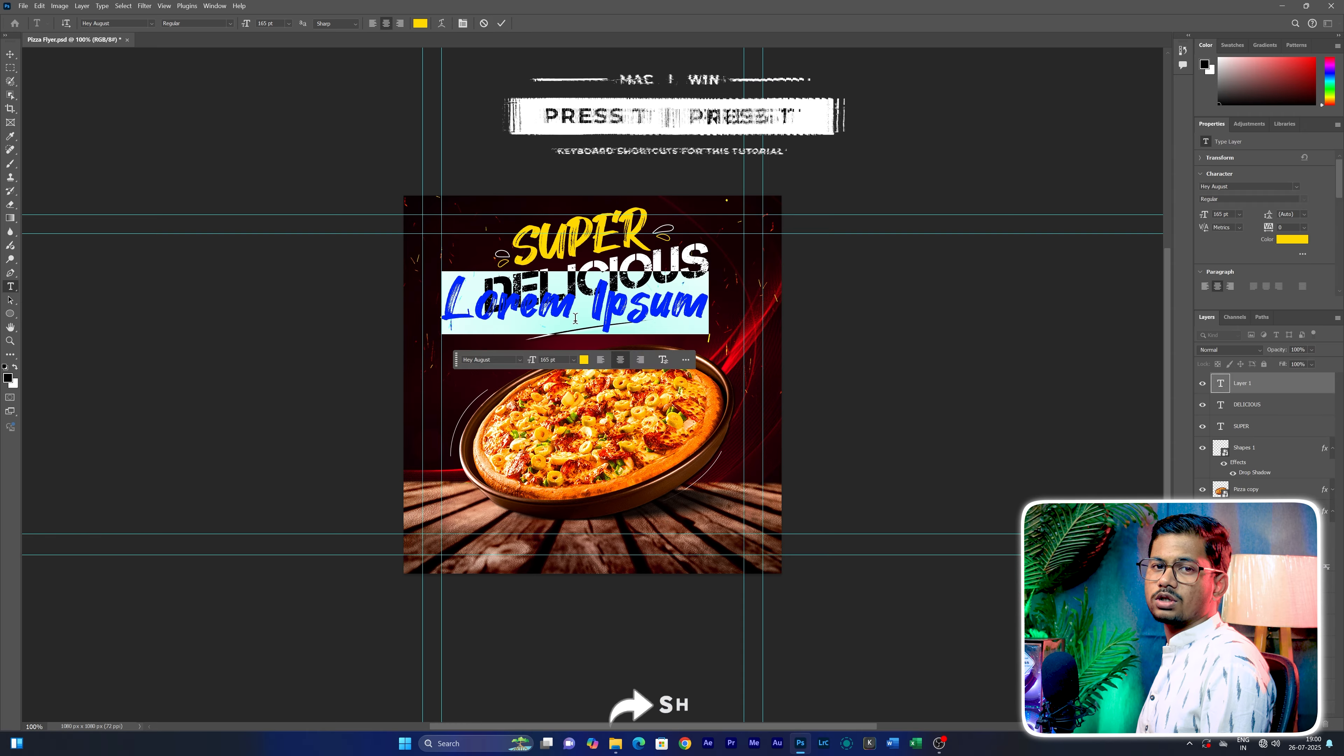
{"action": "type", "text": "p"}
{"action": "type", "text": "izza"}
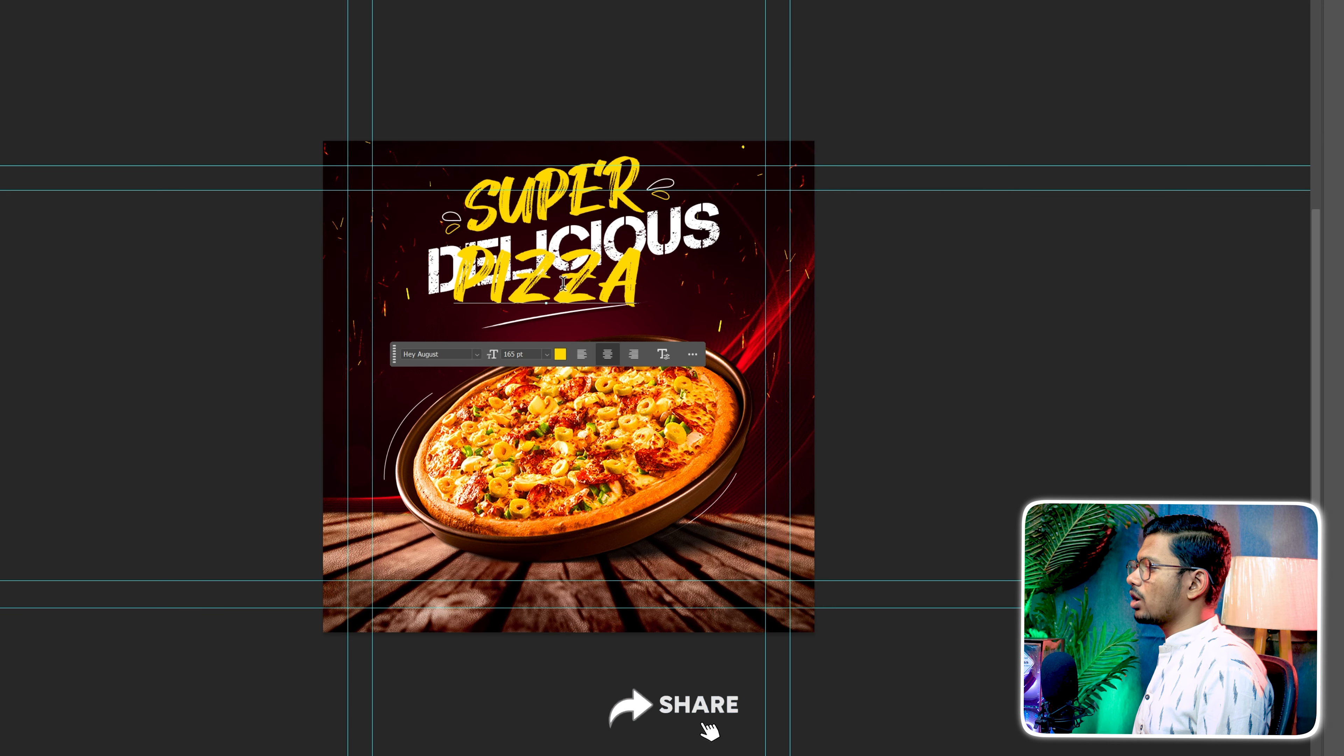
Set the PIZZA text to the Capture it Regular font at 93 pt
{"action": "key", "text": "ctrl+a"}
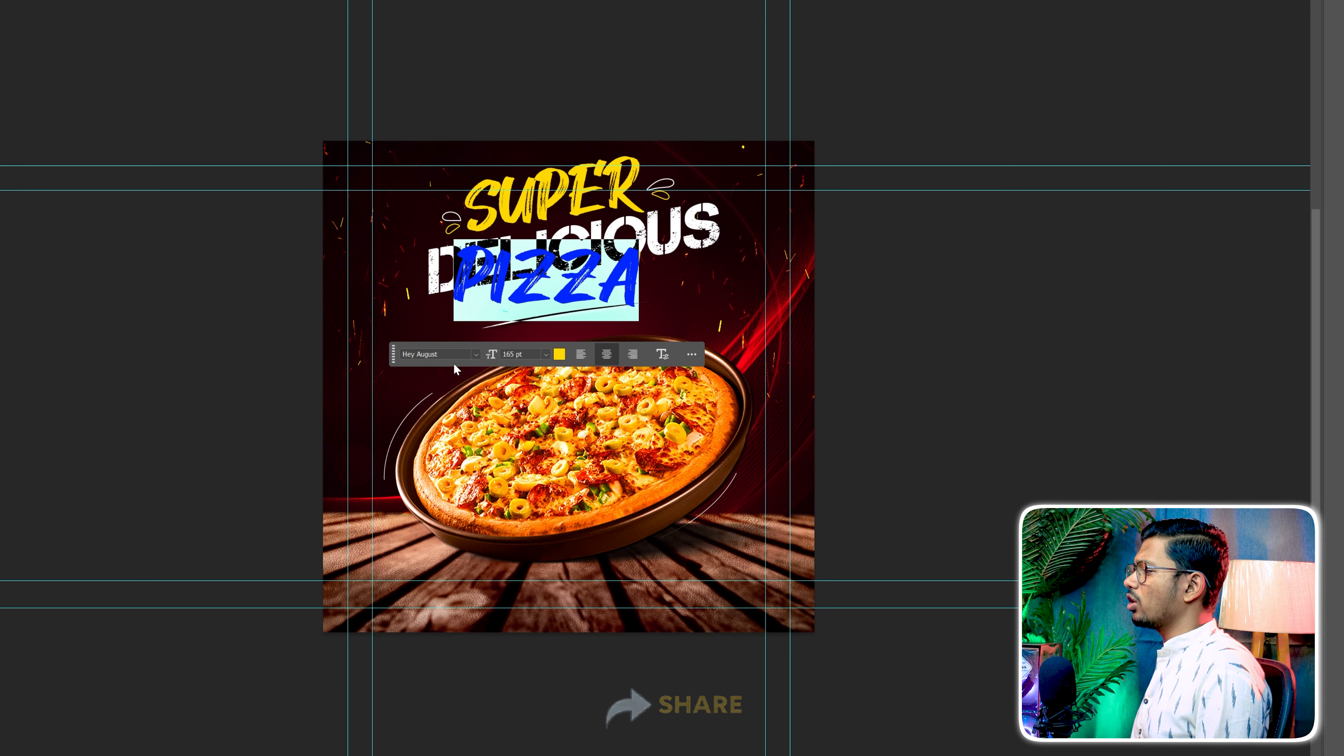
{"action": "left_click", "coordinate": [478, 355]}
{"action": "type", "text": "cap"}
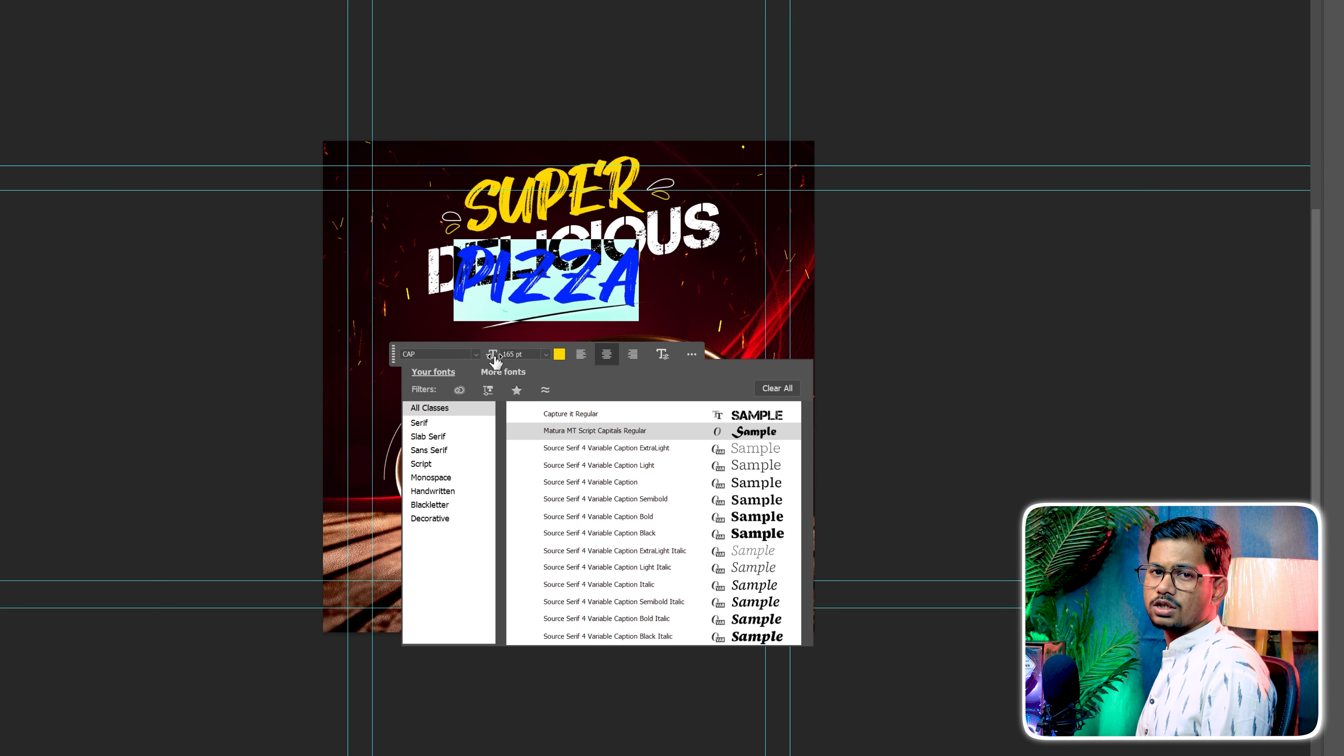
{"action": "left_click", "coordinate": [565, 410]}
{"action": "left_click_drag", "start_coordinate": [495, 355], "coordinate": [445, 371]}
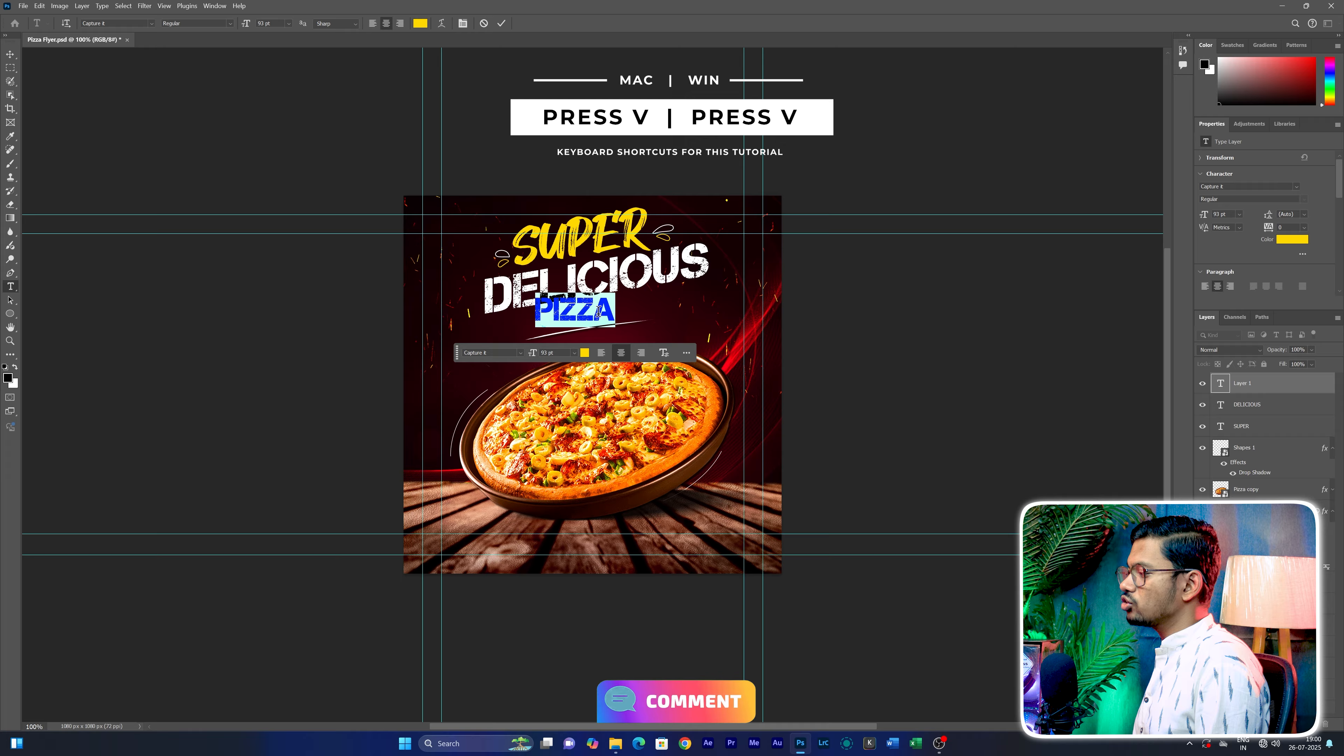
{"action": "left_click", "coordinate": [605, 309]}
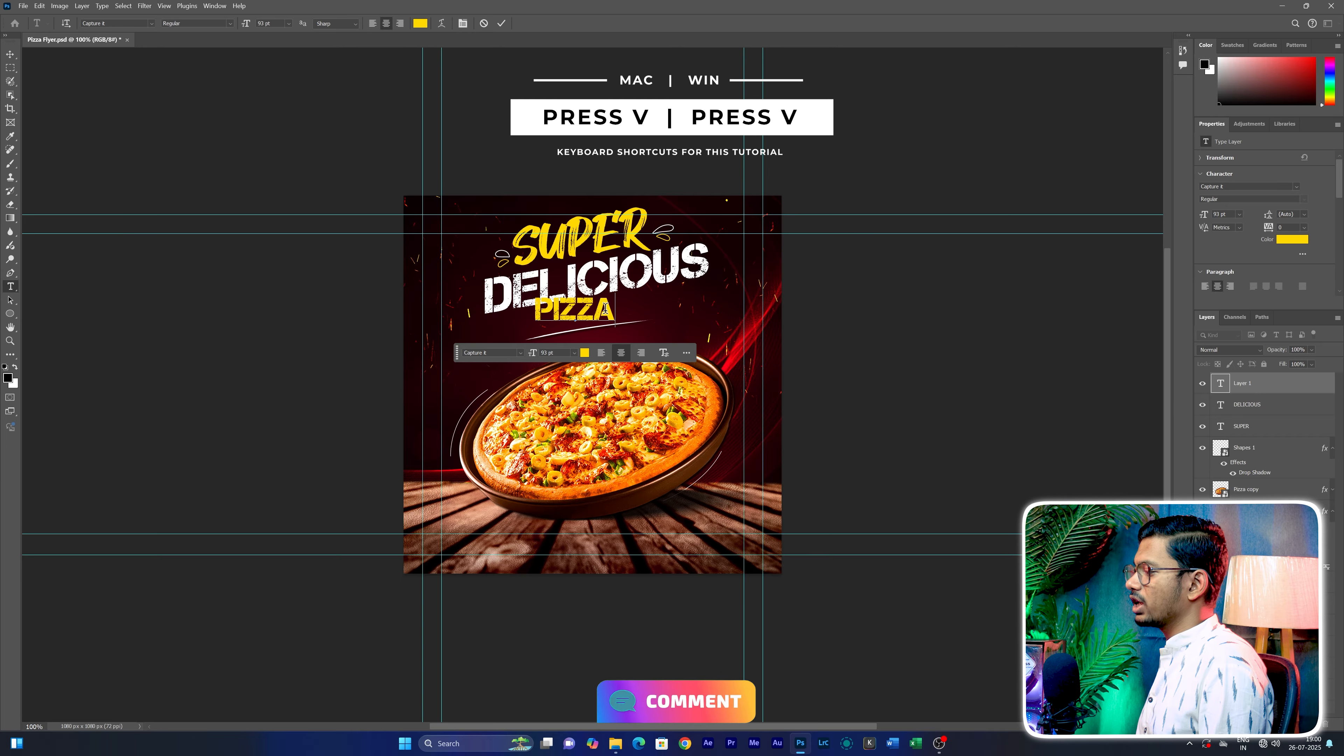
Skew the PIZZA text to match the headline's tilt and place it just below DELICIOUS
{"action": "left_click", "coordinate": [10, 55]}
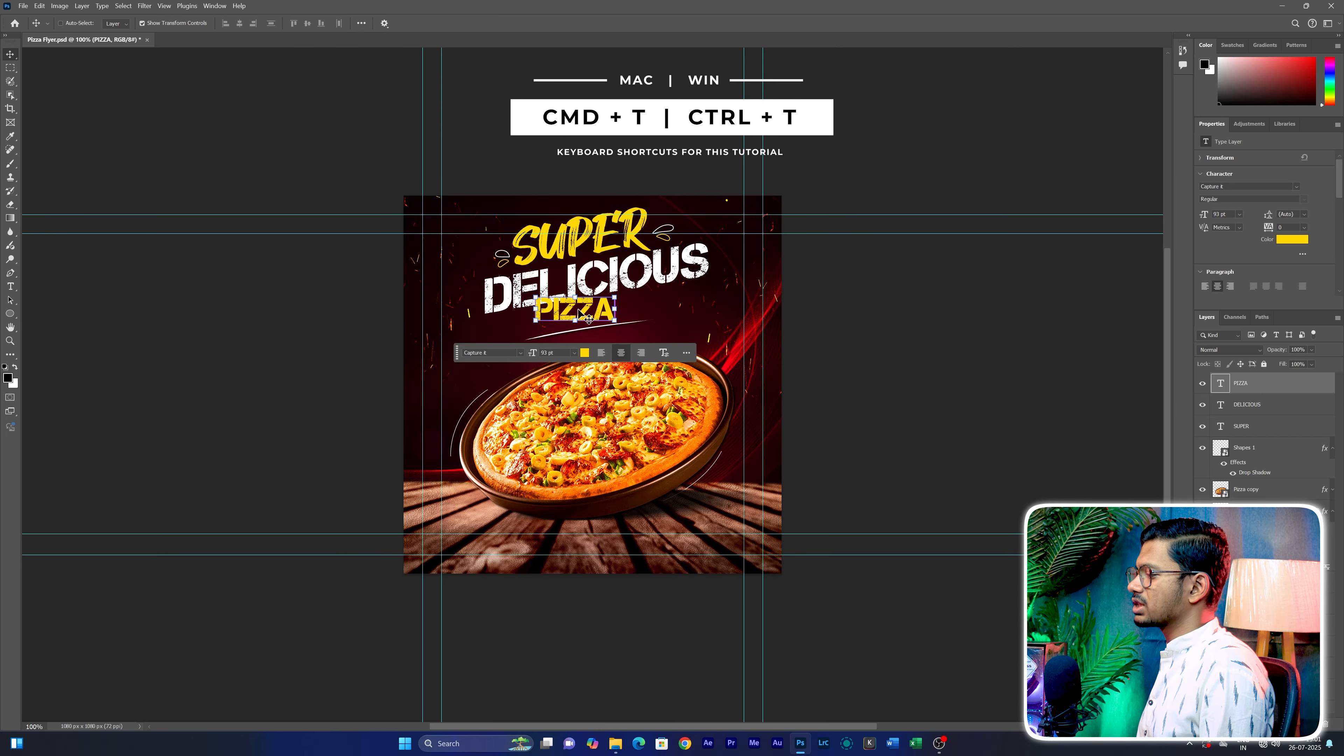
{"action": "key", "text": "ctrl+t"}
{"action": "right_click", "coordinate": [474, 333]}
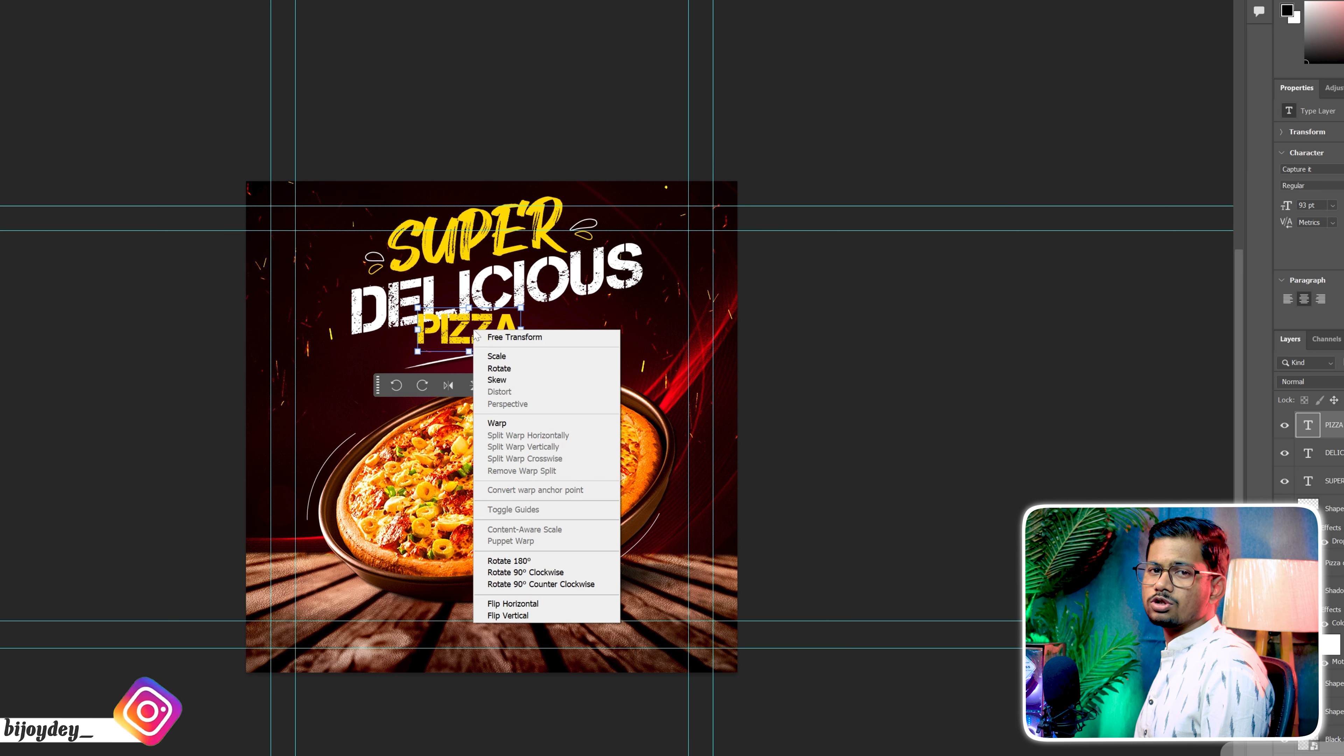
{"action": "left_click", "coordinate": [530, 380]}
{"action": "mouse_move", "coordinate": [522, 333]}
{"action": "left_mouse_down"}
{"action": "mouse_move", "coordinate": [524, 312]}
{"action": "mouse_move", "coordinate": [477, 332]}
{"action": "mouse_move", "coordinate": [491, 336]}
{"action": "left_mouse_up"}
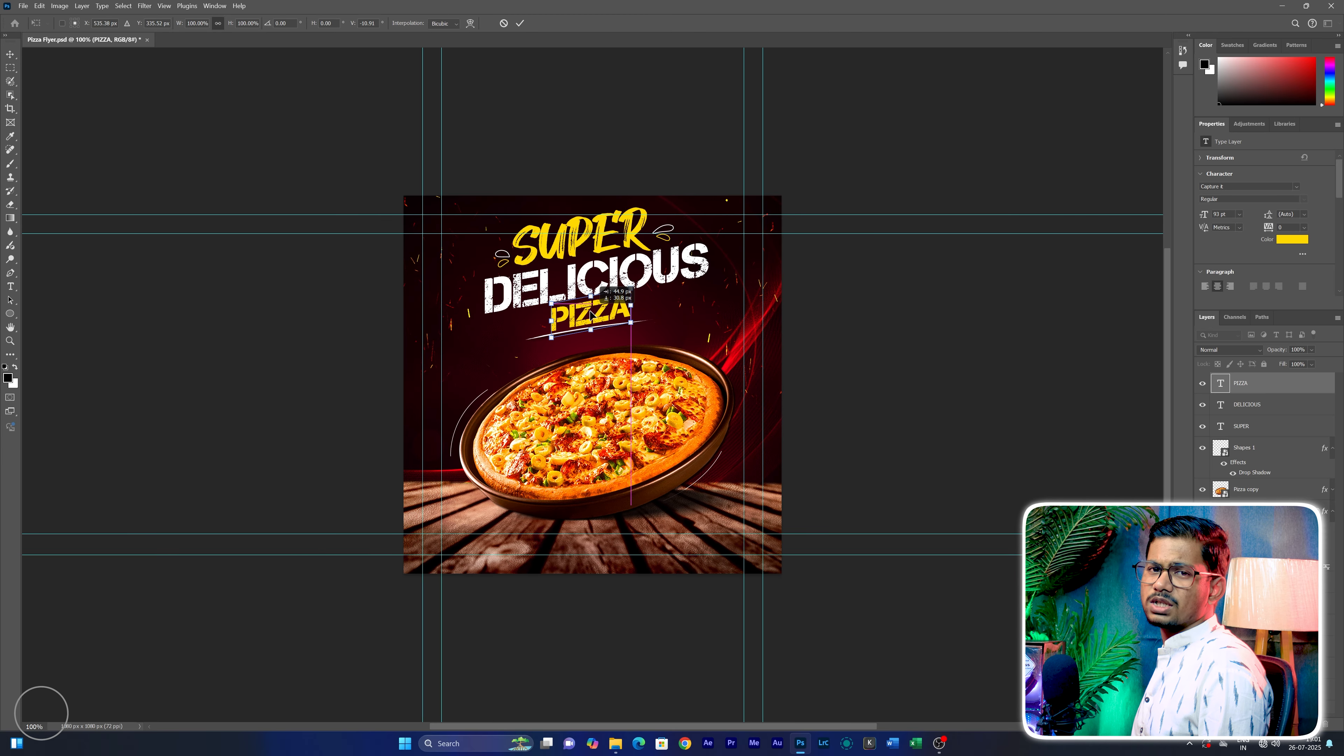
{"action": "left_click_drag", "start_coordinate": [590, 313], "coordinate": [589, 311]}
{"action": "key", "text": "Return"}
{"action": "left_click", "coordinate": [872, 290]}
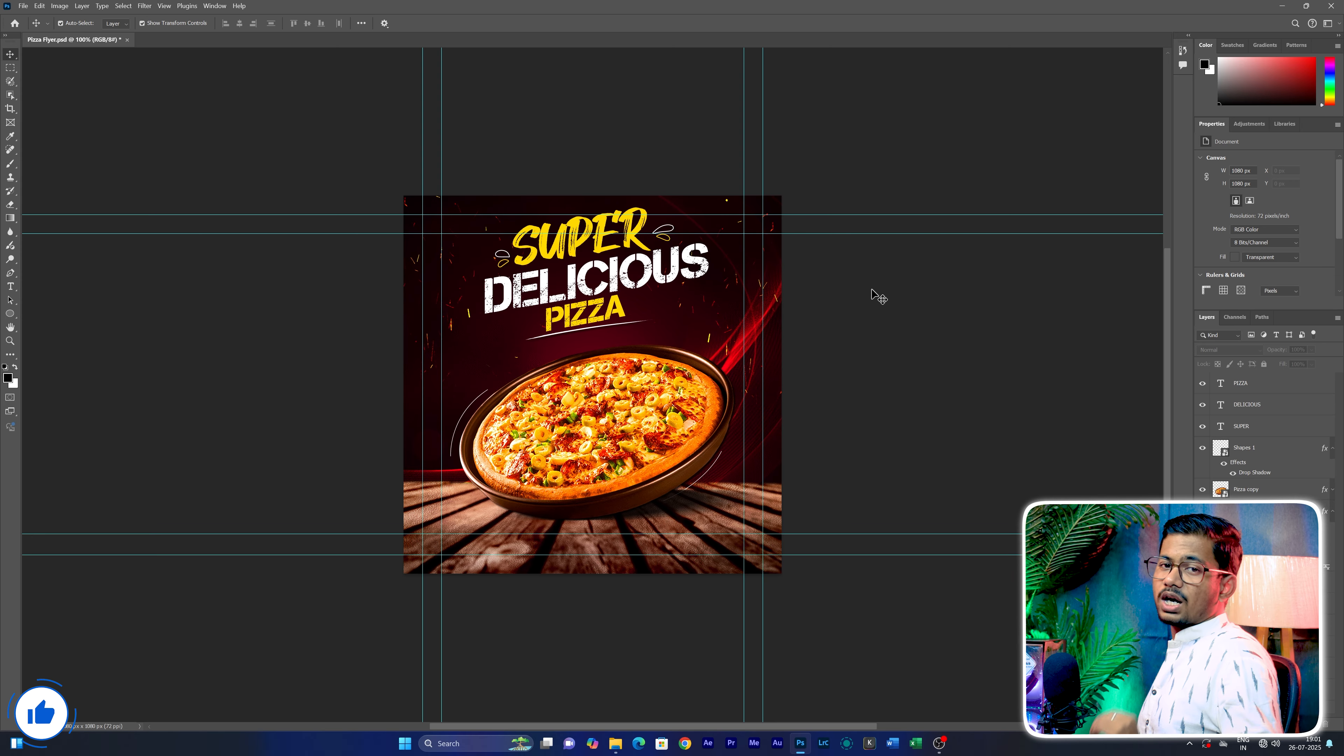
Scale the PIZZA text down to about 90% and nudge it up closer to DELICIOUS
{"action": "left_click", "coordinate": [584, 315]}
{"action": "key", "text": "ctrl+t"}
{"action": "left_click_drag", "start_coordinate": [587, 297], "coordinate": [587, 296]}
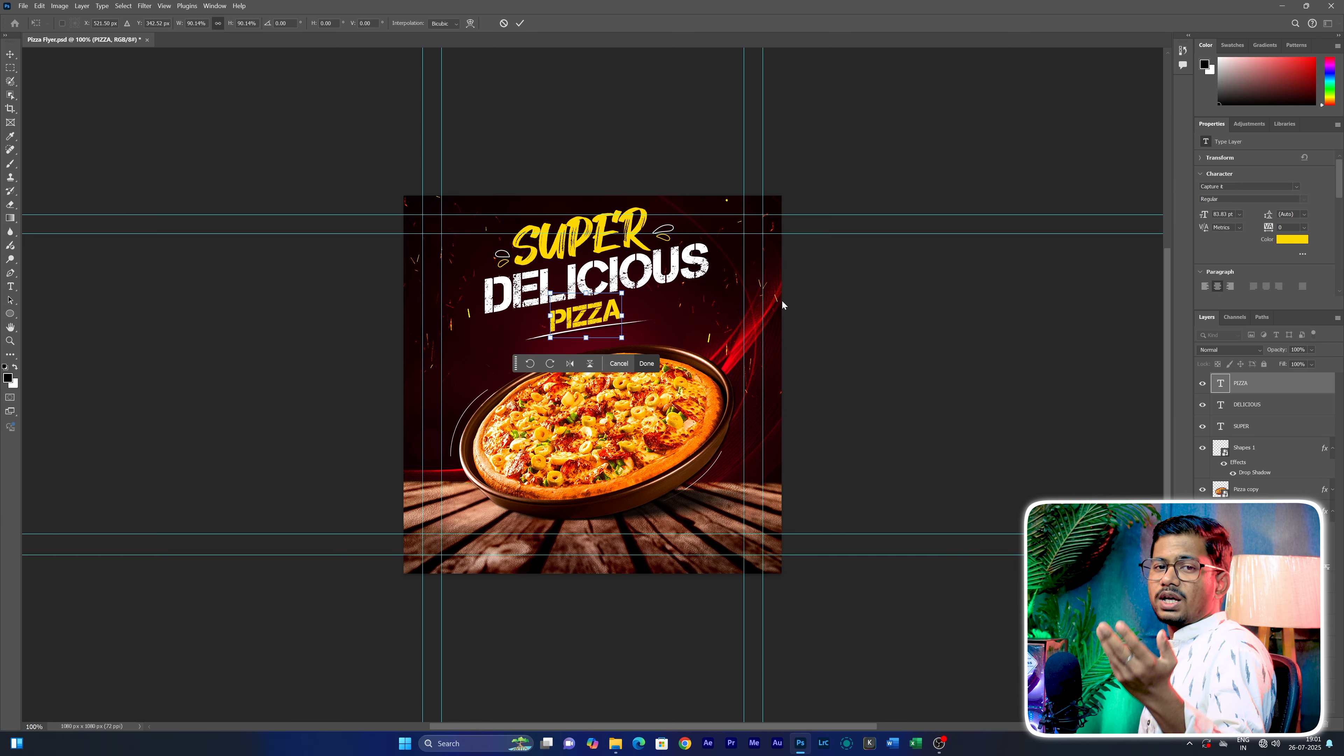
{"action": "key", "text": "Up"}
{"action": "key", "text": "Up"}
{"action": "key", "text": "Up"}
{"action": "key", "text": "Up"}
{"action": "key", "text": "Up"}
{"action": "key", "text": "Up"}
{"action": "key", "text": "Up"}
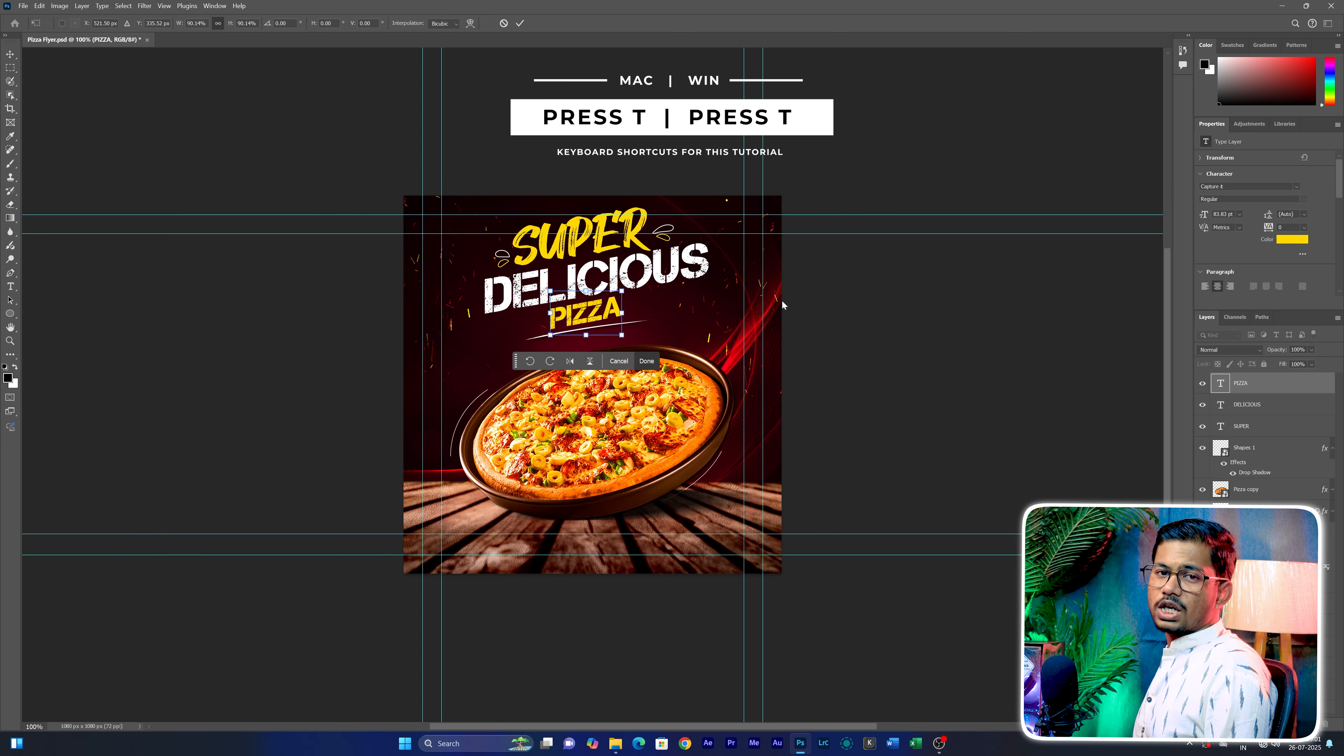
{"action": "key", "text": "Return"}
{"action": "left_click", "coordinate": [916, 308]}
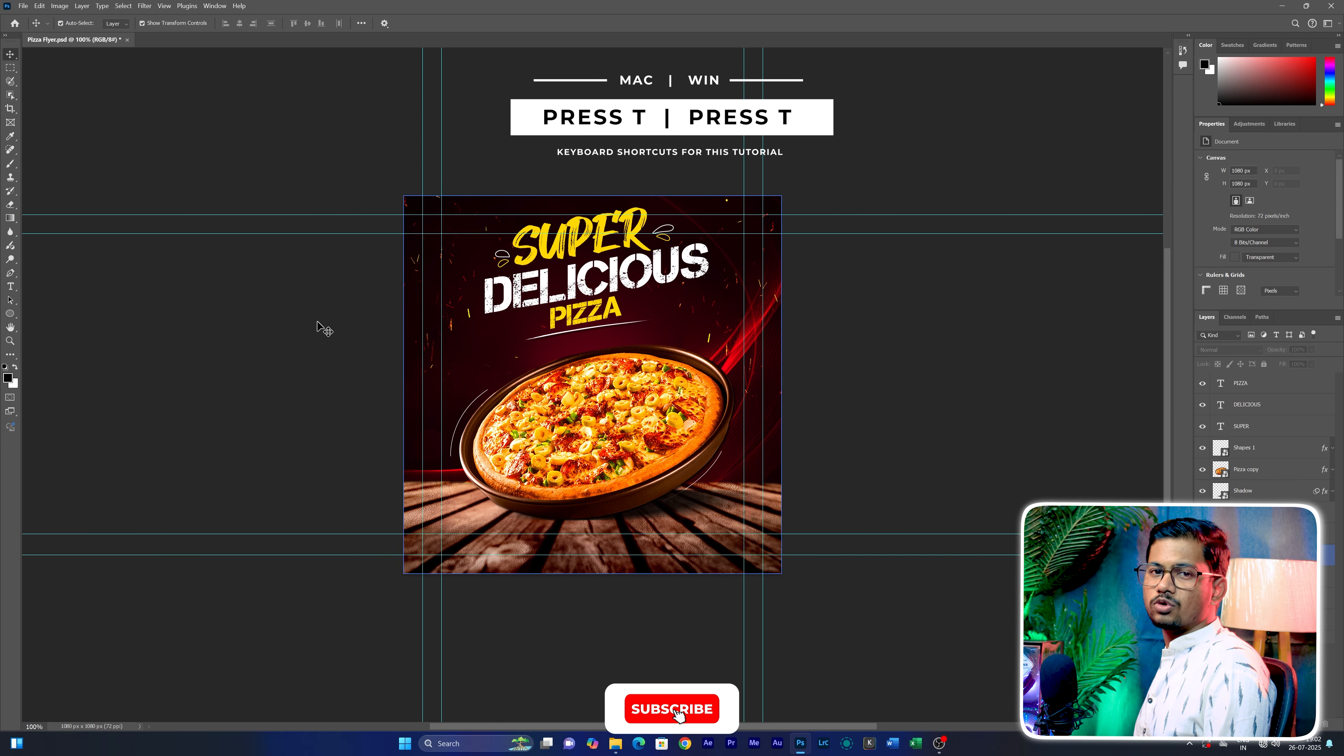
Add a two-line text reading ORDER ANYTIME and 24/7 DELIVERY over the lower part of the wooden table
{"action": "right_click", "coordinate": [10, 286]}
{"action": "left_click", "coordinate": [63, 302]}
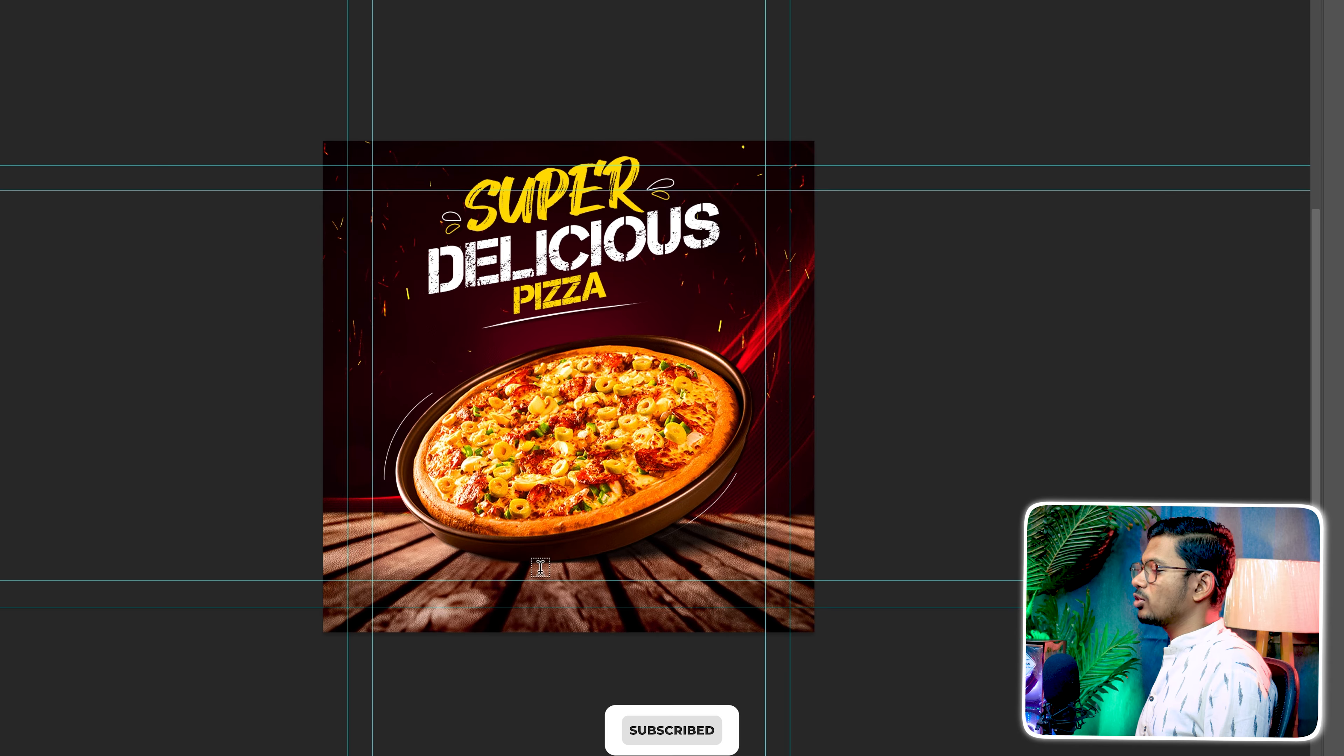
{"action": "left_click", "coordinate": [506, 590]}
{"action": "type", "text": "ORDER ANYTI"}
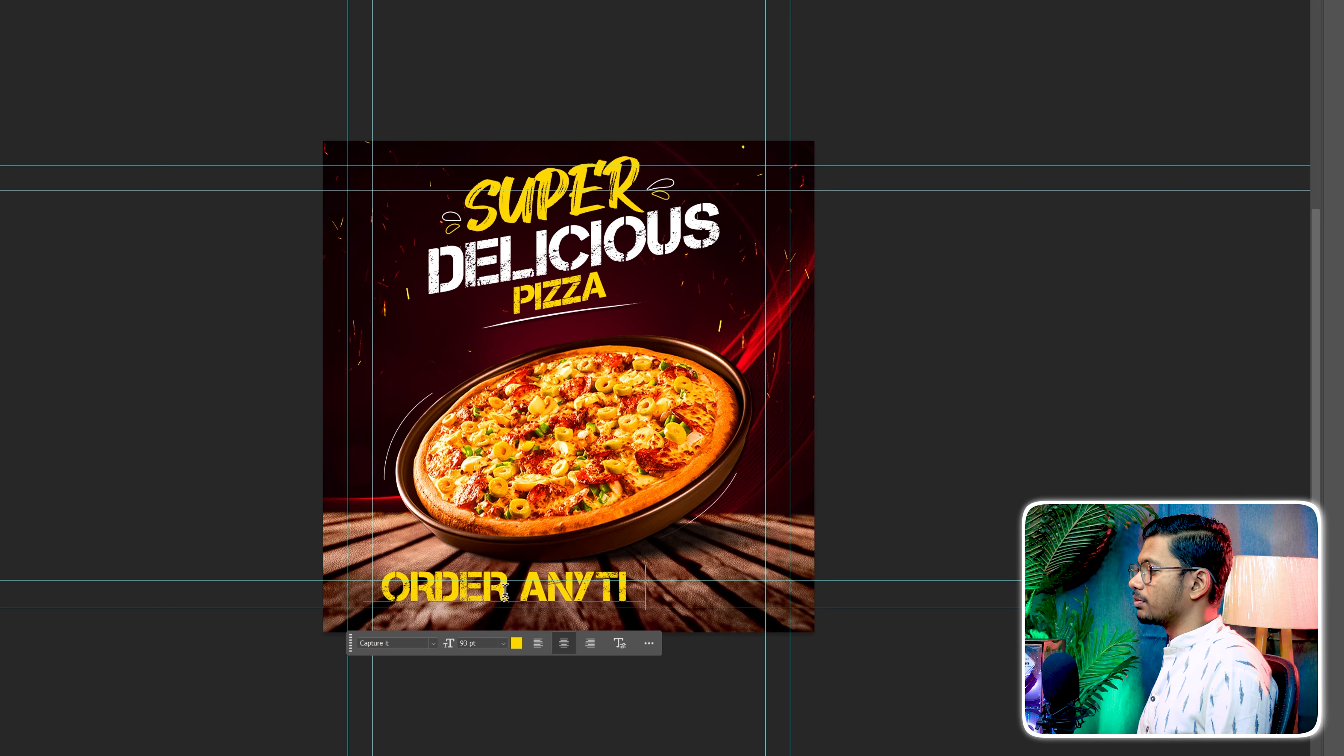
{"action": "type", "text": "ME"}
{"action": "key", "text": "Return"}
{"action": "type", "text": "24/7 DELIVERY"}
Set the 24/7 DELIVERY line to 149 pt and the ORDER ANYTIME line to 75 pt
{"action": "left_click_drag", "start_coordinate": [646, 628], "coordinate": [381, 656]}
{"action": "left_click_drag", "start_coordinate": [448, 697], "coordinate": [550, 653]}
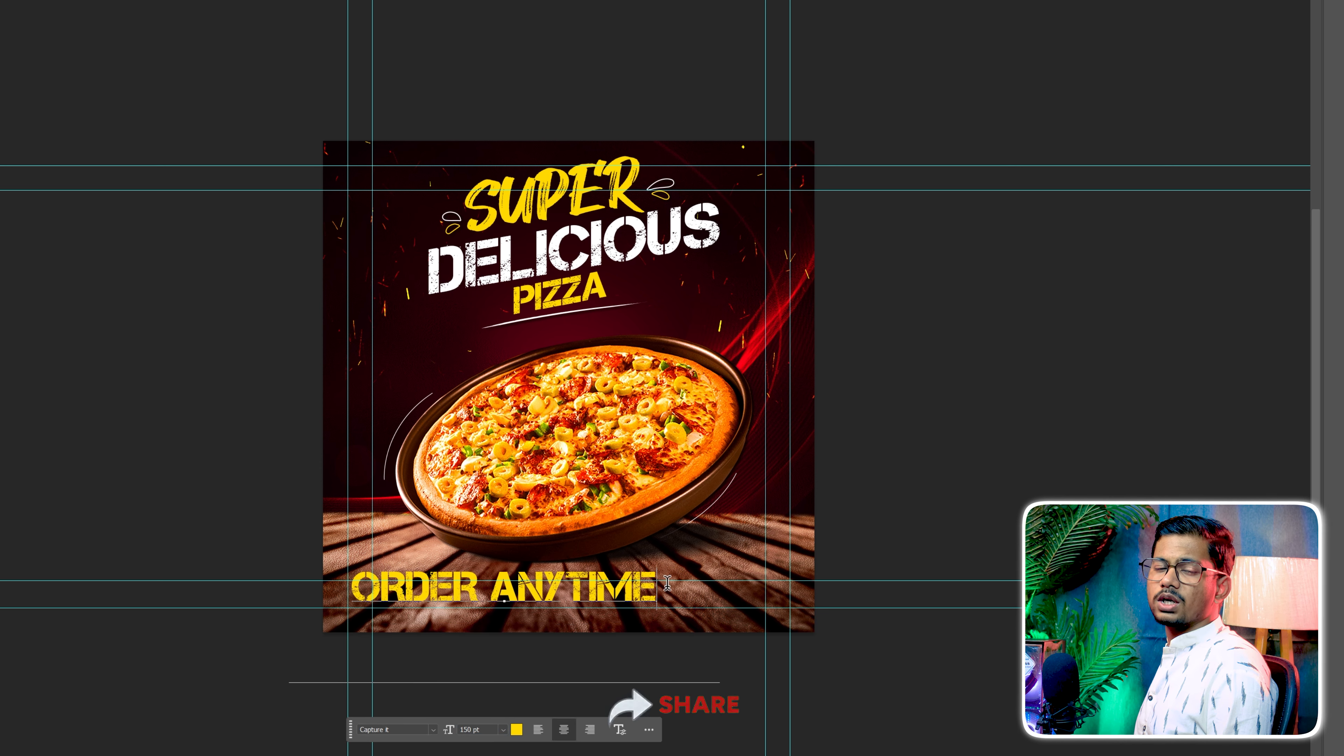
{"action": "left_click_drag", "start_coordinate": [668, 582], "coordinate": [373, 608]}
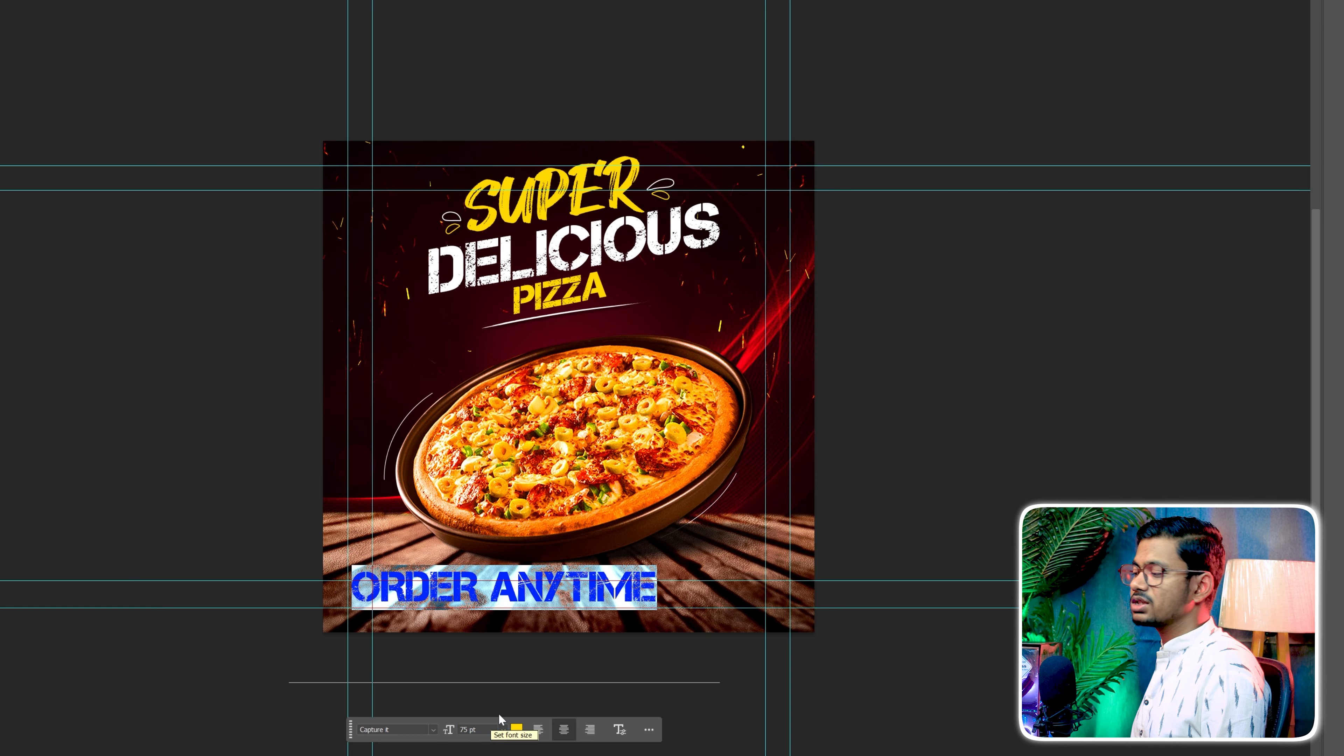
{"action": "key", "text": "ctrl+Return"}
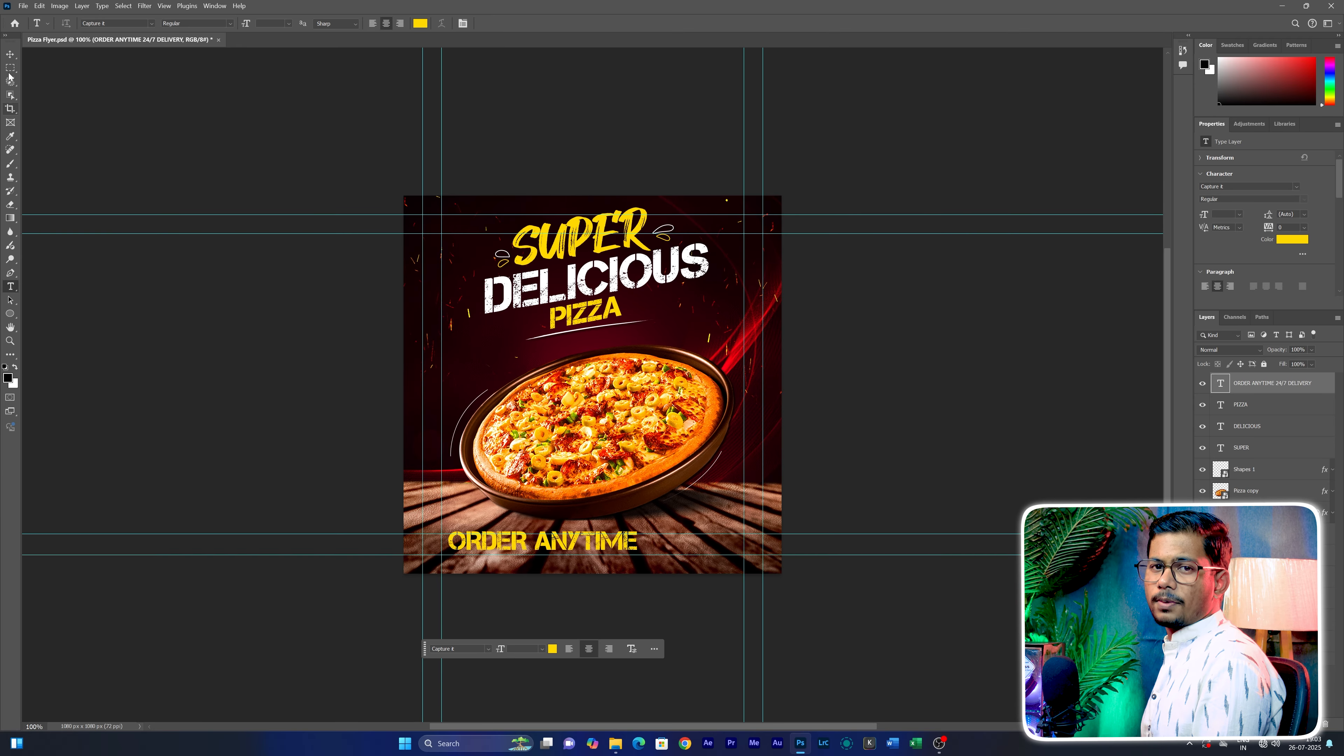
Move the ORDER ANYTIME 24/7 DELIVERY text up over the pizza so both lines lie on the canvas
{"action": "left_click", "coordinate": [10, 53]}
{"action": "key", "text": "ctrl+t"}
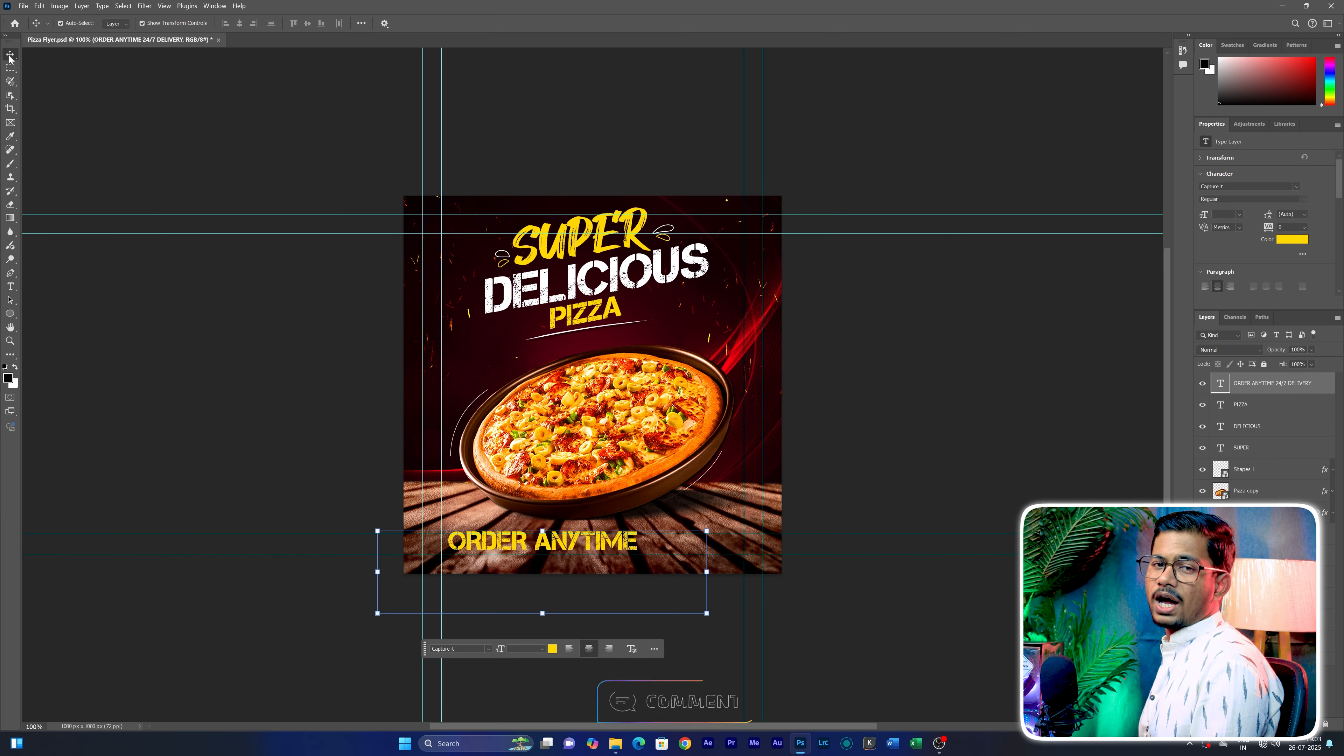
{"action": "left_click_drag", "start_coordinate": [581, 549], "coordinate": [633, 421]}
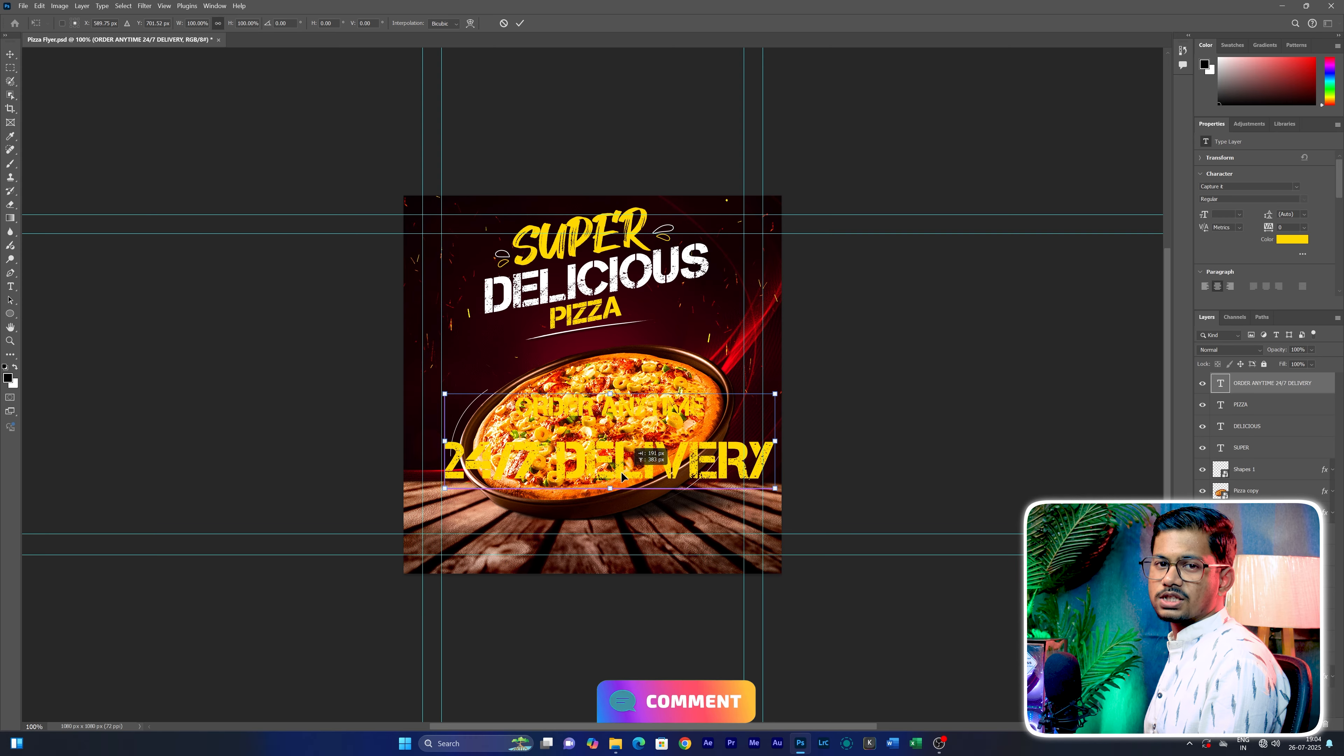
{"action": "key", "text": "Return"}
Change the color of both delivery text lines to white, ffffff
{"action": "double_click", "coordinate": [672, 460]}
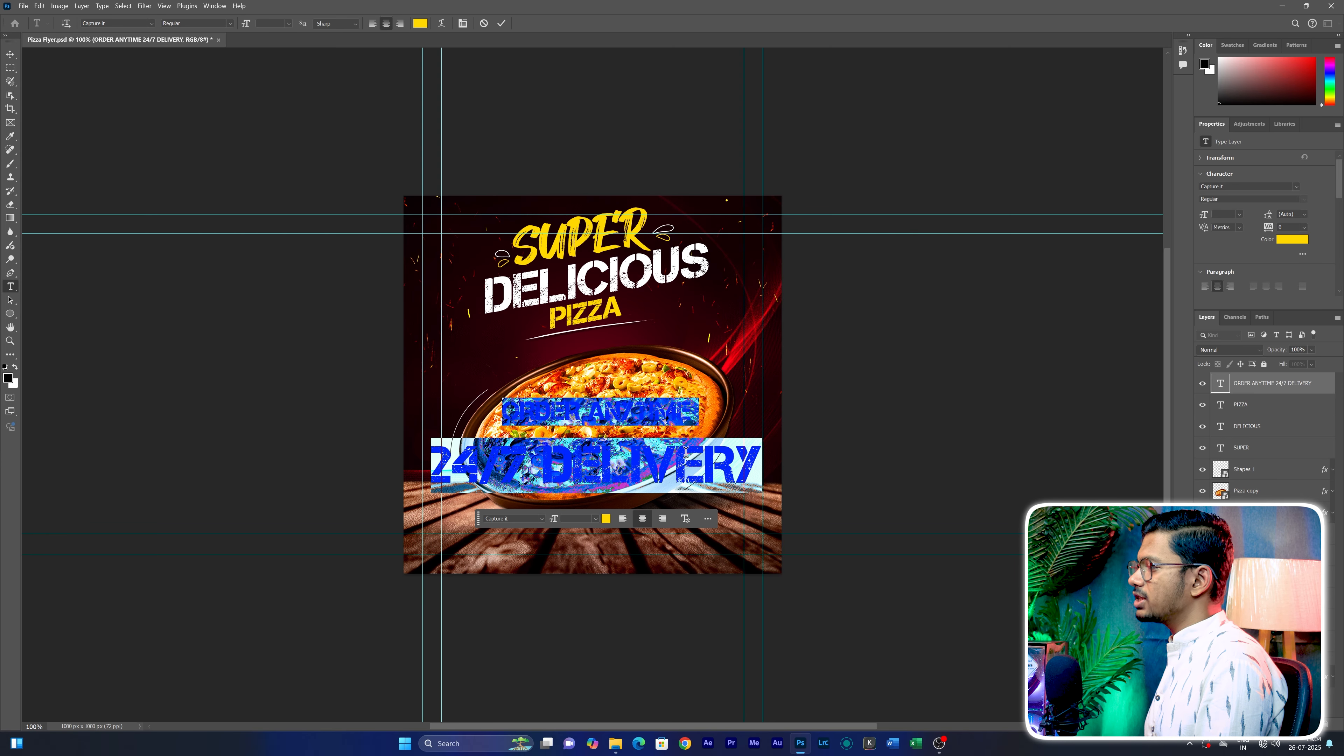
{"action": "left_click", "coordinate": [1295, 241]}
{"action": "left_click_drag", "start_coordinate": [656, 271], "coordinate": [533, 196]}
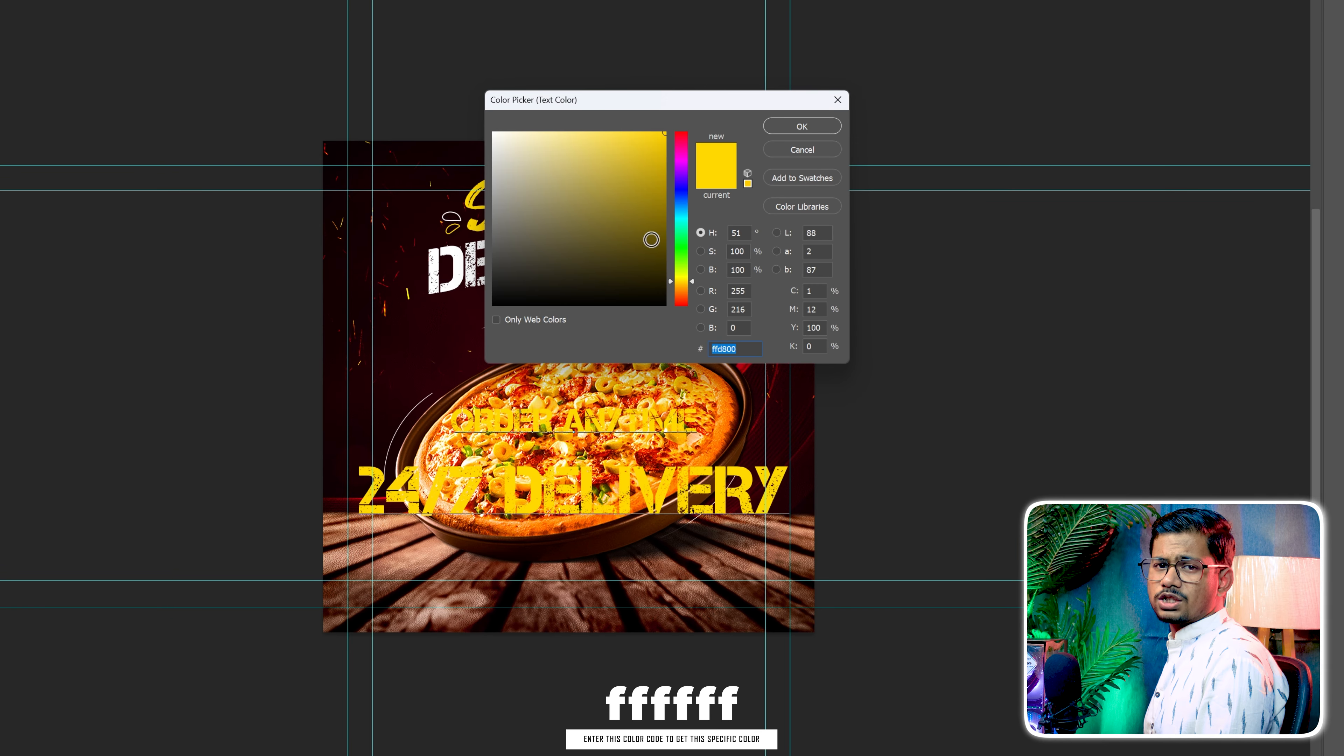
{"action": "left_click_drag", "start_coordinate": [492, 141], "coordinate": [492, 132]}
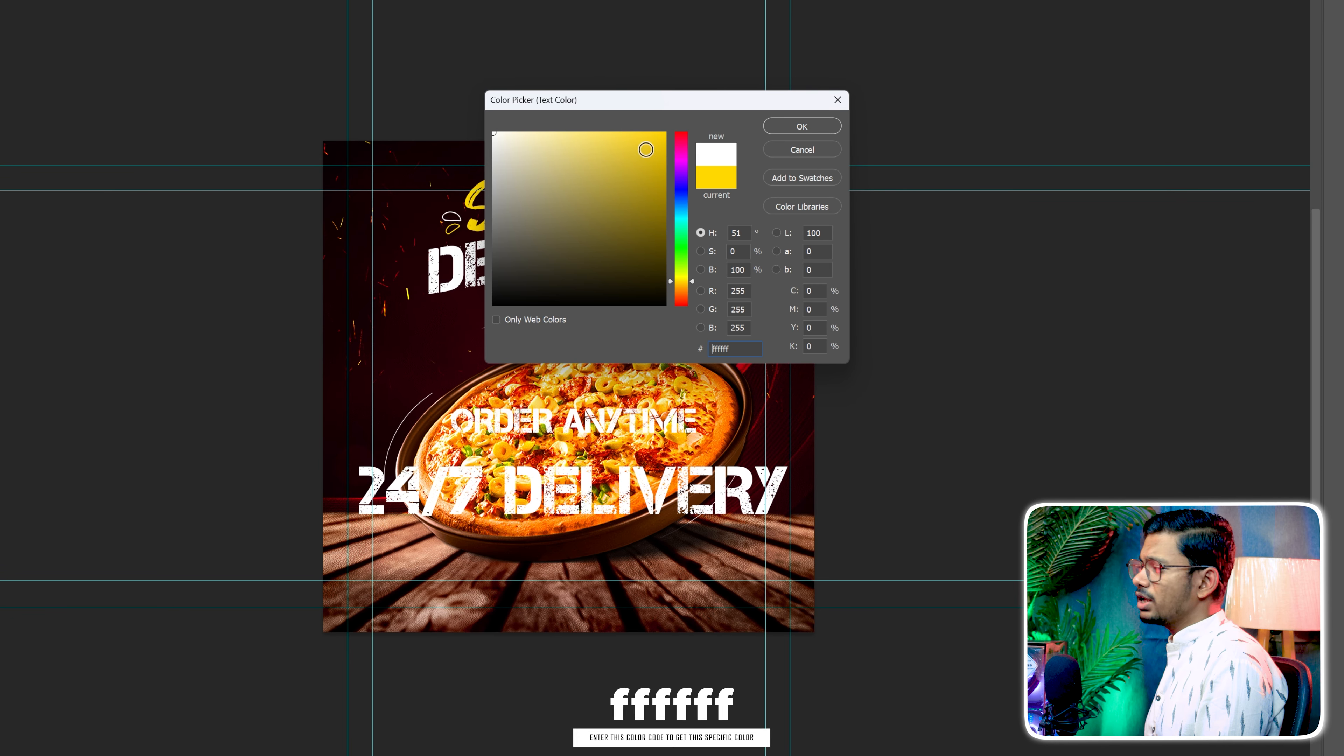
{"action": "left_click", "coordinate": [802, 126]}
Set the delivery text to Montserrat Bold Italic and left-align it
{"action": "left_click", "coordinate": [488, 561]}
{"action": "type", "text": "MON"}
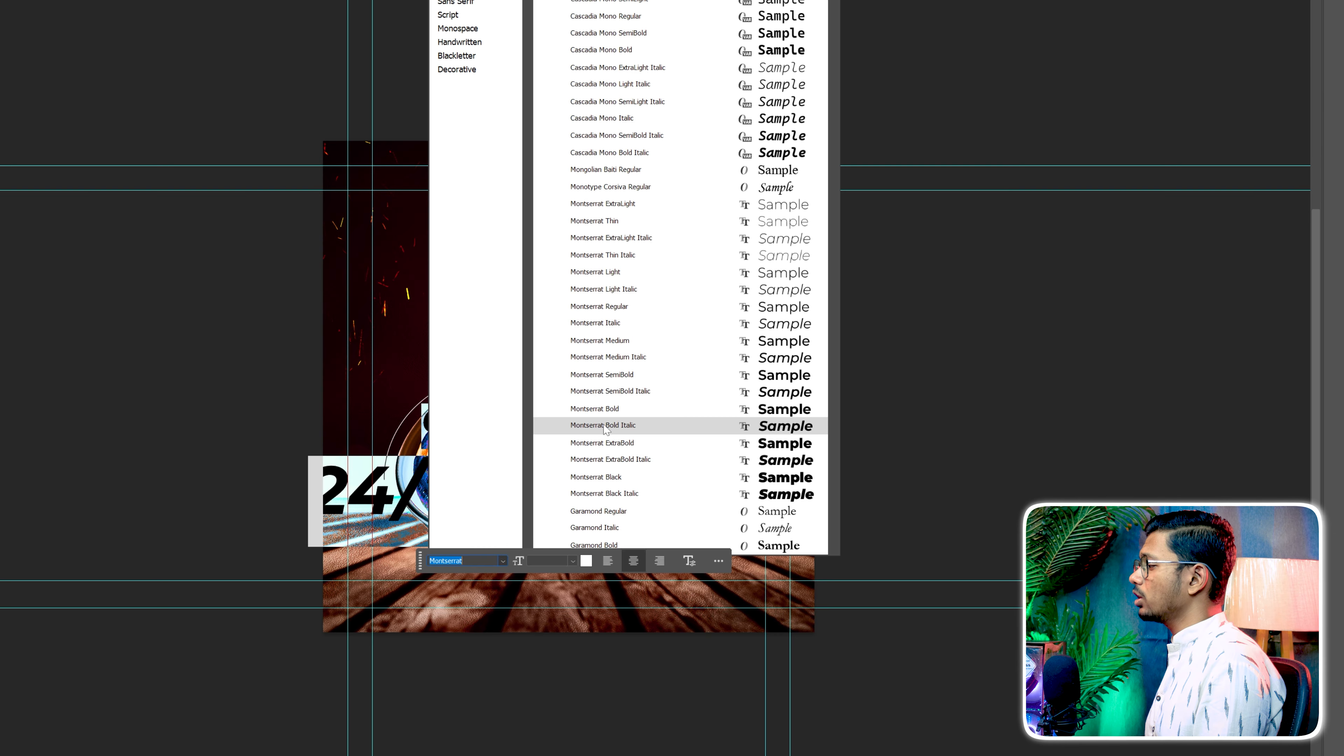
{"action": "left_click", "coordinate": [605, 429]}
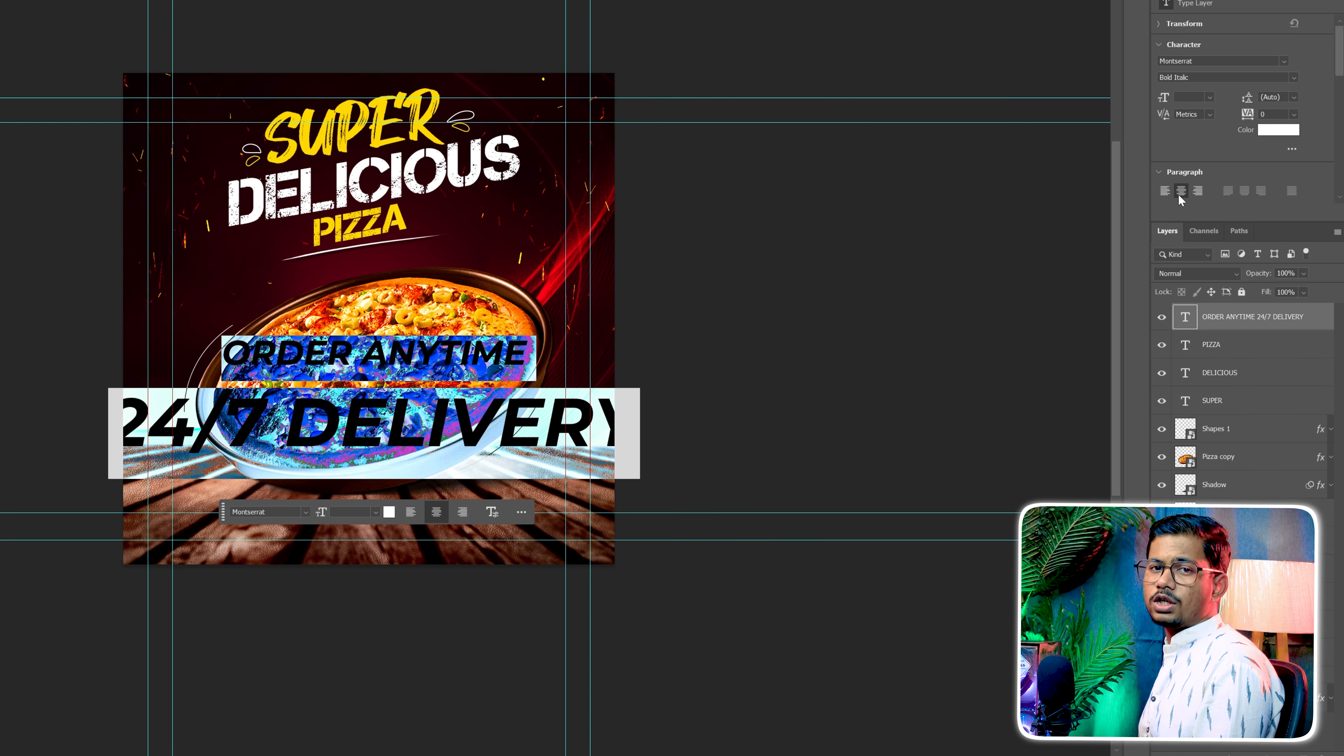
{"action": "left_click", "coordinate": [1164, 191]}
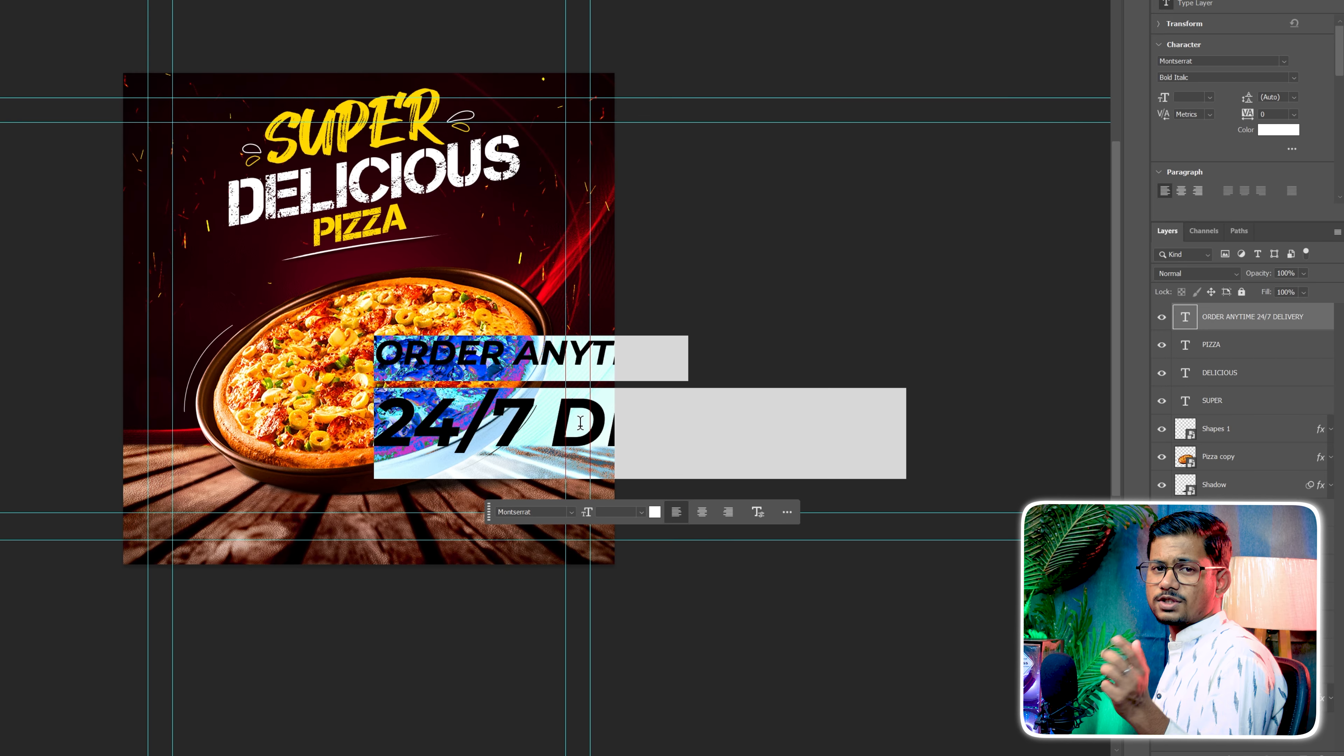
Color only the 24/7 part of the delivery text orange with code ffa200
{"action": "left_click", "coordinate": [567, 420]}
{"action": "left_click_drag", "start_coordinate": [539, 415], "coordinate": [365, 432]}
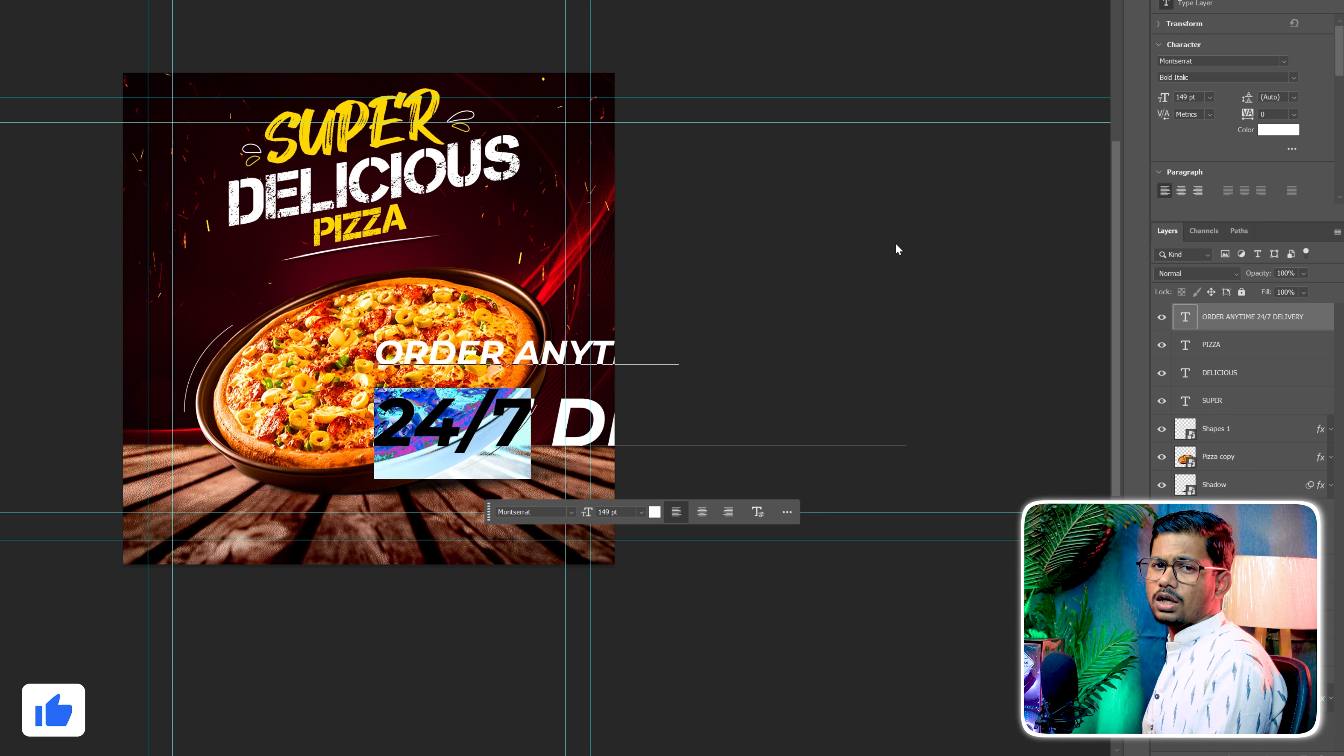
{"action": "left_click", "coordinate": [1272, 131]}
{"action": "left_click_drag", "start_coordinate": [423, 35], "coordinate": [423, 122]}
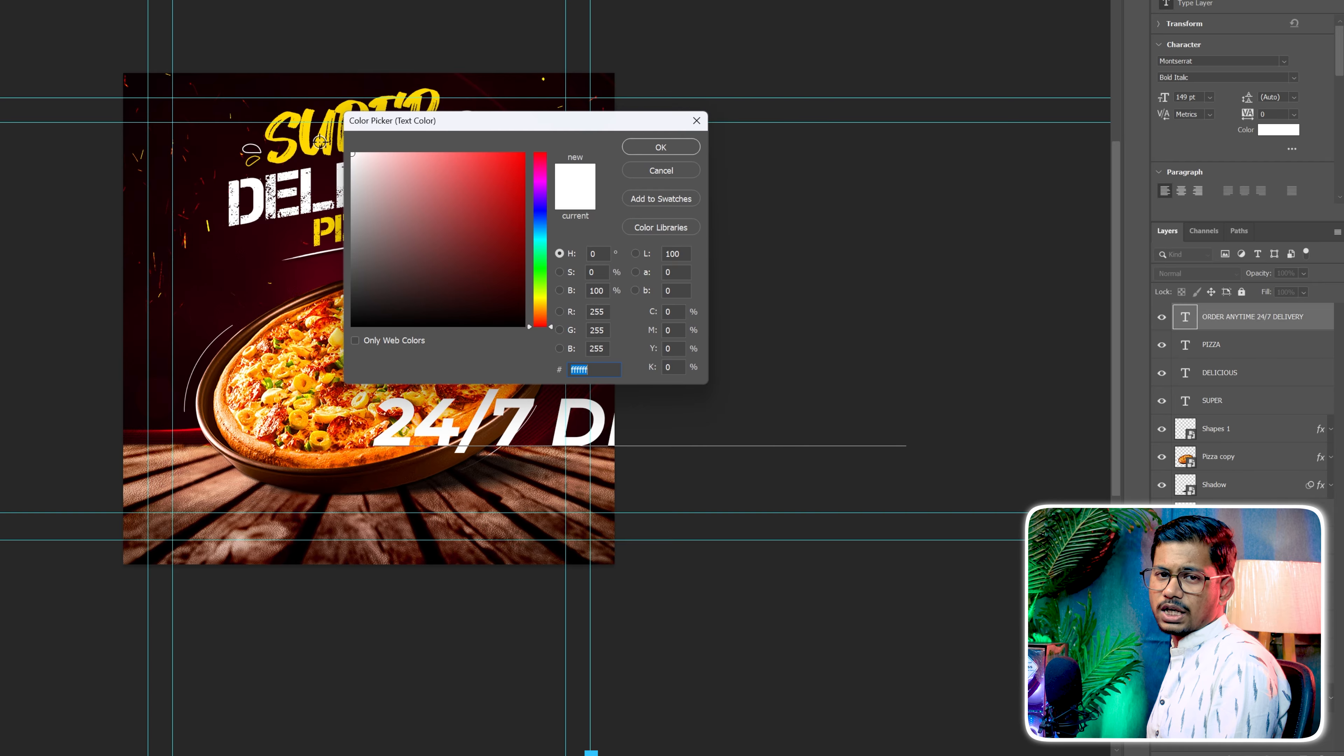
{"action": "type", "text": "ffa200"}
{"action": "left_click", "coordinate": [660, 148]}
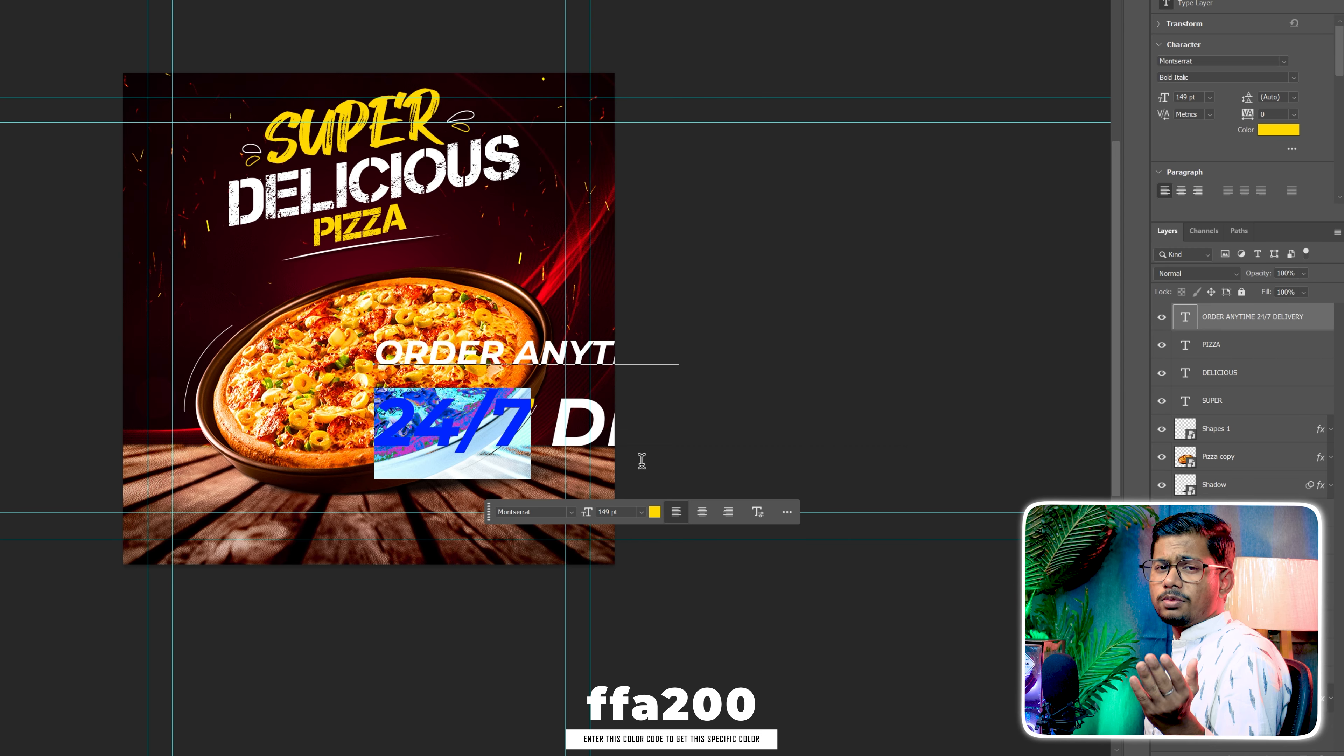
{"action": "left_click", "coordinate": [655, 512]}
{"action": "left_click_drag", "start_coordinate": [541, 303], "coordinate": [542, 312]}
{"action": "type", "text": "ffa200"}
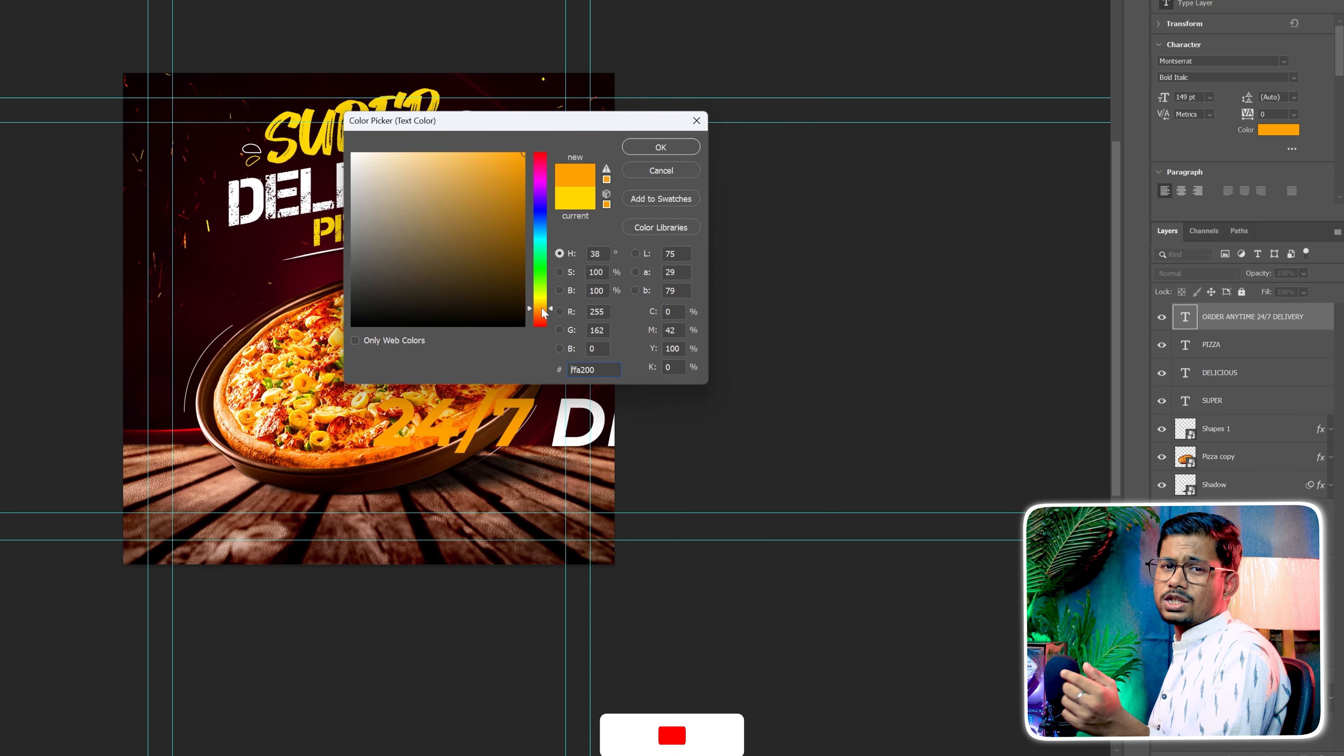
{"action": "left_click", "coordinate": [670, 150]}
Scale the delivery text down onto the table area below the pizza and set its leading to 48 pt
{"action": "key", "text": "ctrl+t"}
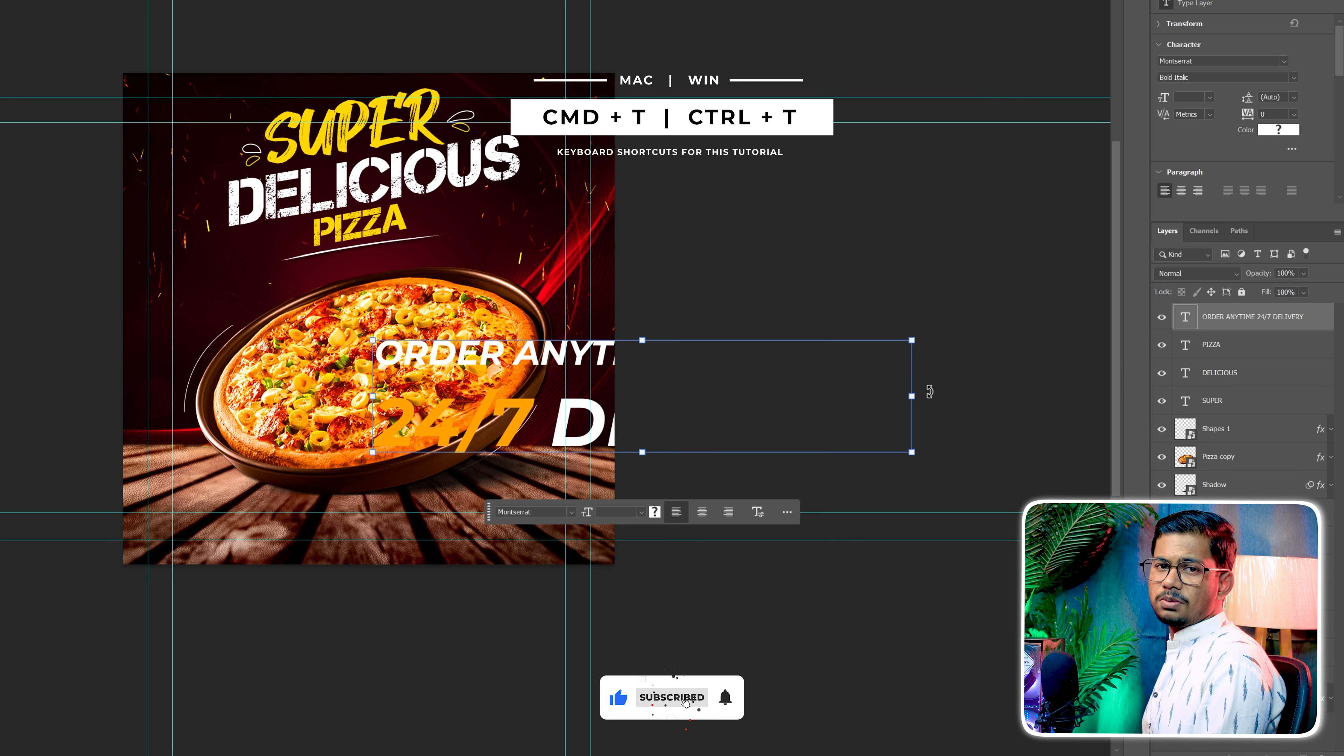
{"action": "left_click_drag", "start_coordinate": [911, 400], "coordinate": [504, 526]}
{"action": "double_click", "coordinate": [518, 528]}
{"action": "key", "text": "ctrl+a"}
{"action": "left_click_drag", "start_coordinate": [1254, 98], "coordinate": [1262, 99]}
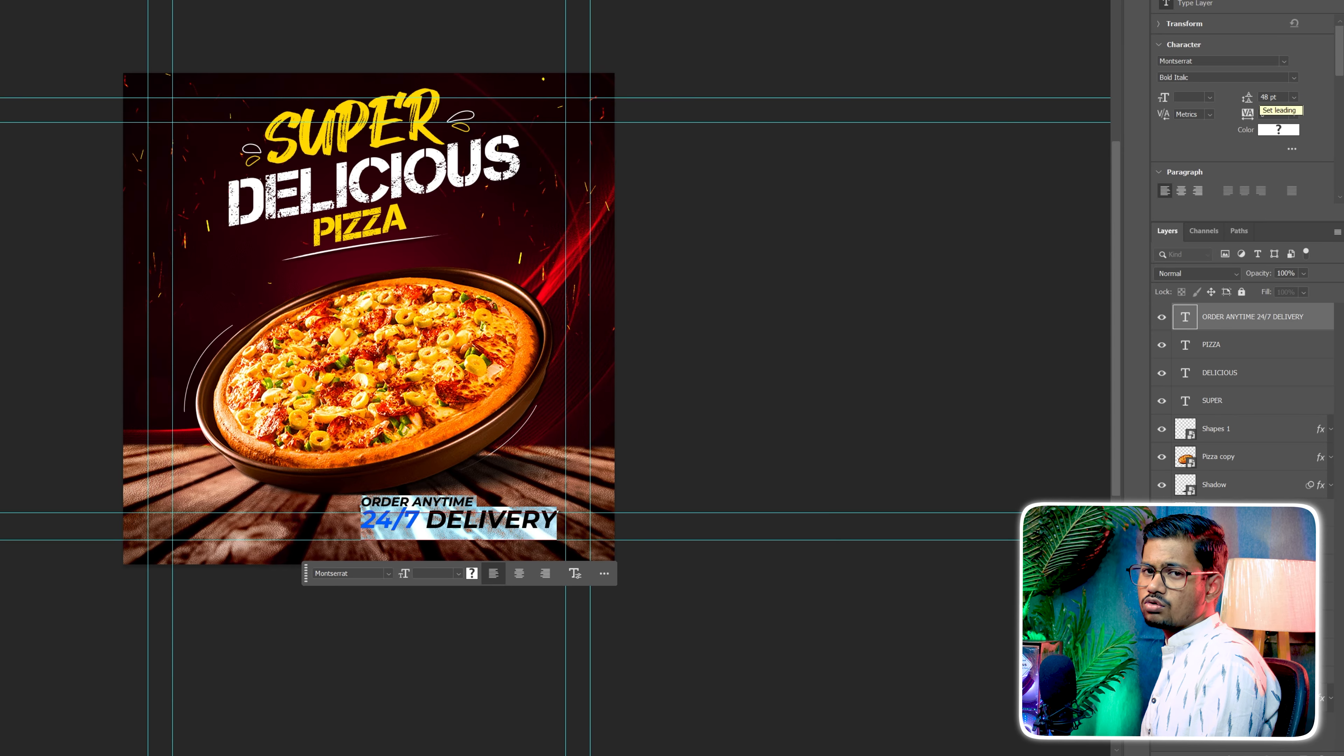
{"action": "left_click", "coordinate": [953, 251]}
Rotate the delivery text to read vertically upward and place it along the flyer's right edge beside the pizza
{"action": "left_click_drag", "start_coordinate": [566, 474], "coordinate": [609, 269]}
{"action": "left_click_drag", "start_coordinate": [618, 226], "coordinate": [599, 313]}
{"action": "left_click_drag", "start_coordinate": [590, 381], "coordinate": [594, 367]}
{"action": "key", "text": "Return"}
{"action": "left_click", "coordinate": [858, 318]}
Collapse the Background group, then group the layers from the upper Shapes layer down to Table as Props
{"action": "left_click", "coordinate": [1184, 680]}
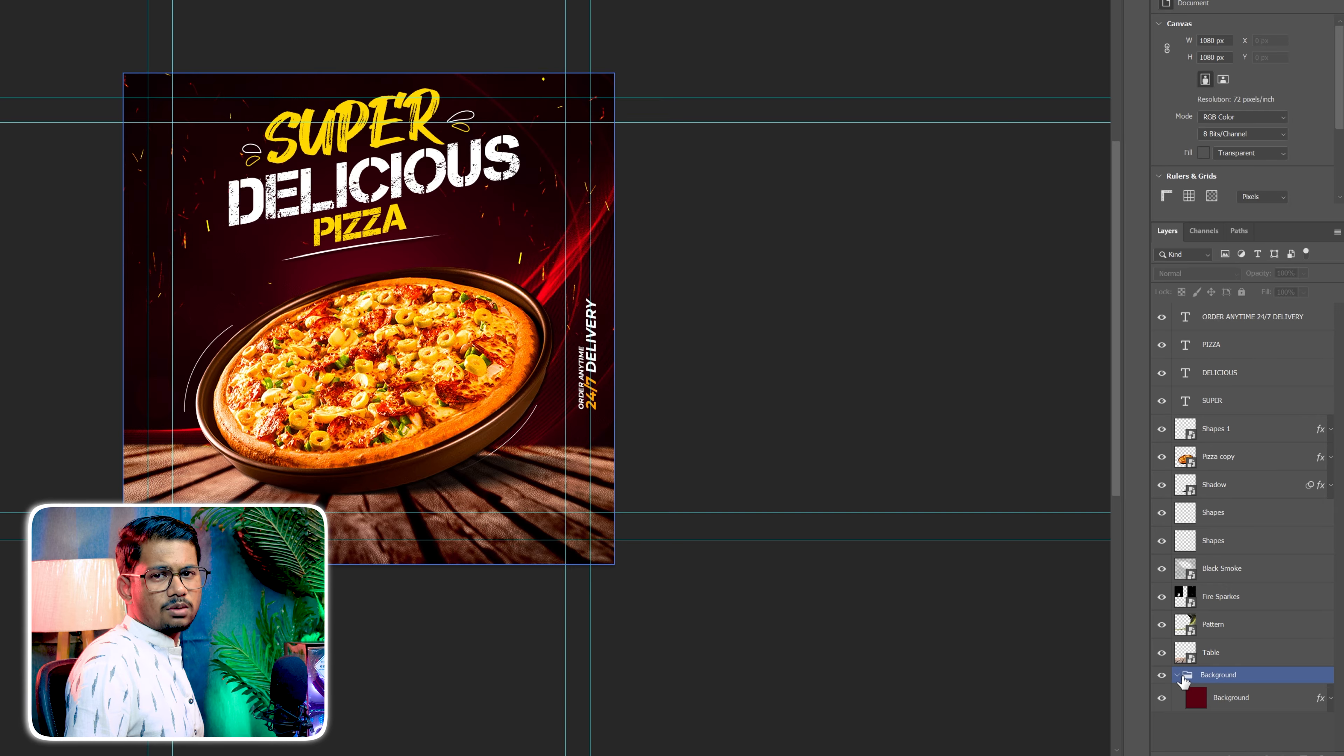
{"action": "left_click", "coordinate": [1237, 629]}
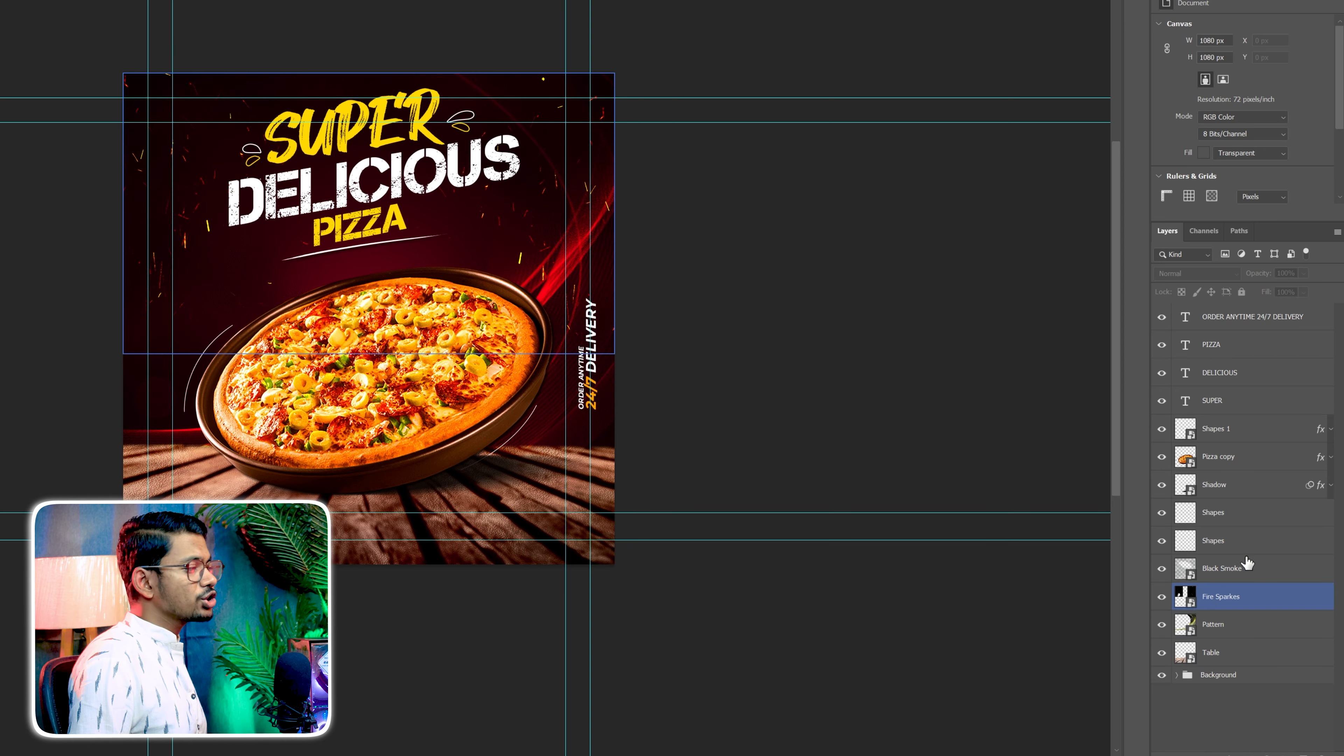
{"action": "left_click", "coordinate": [1243, 514]}
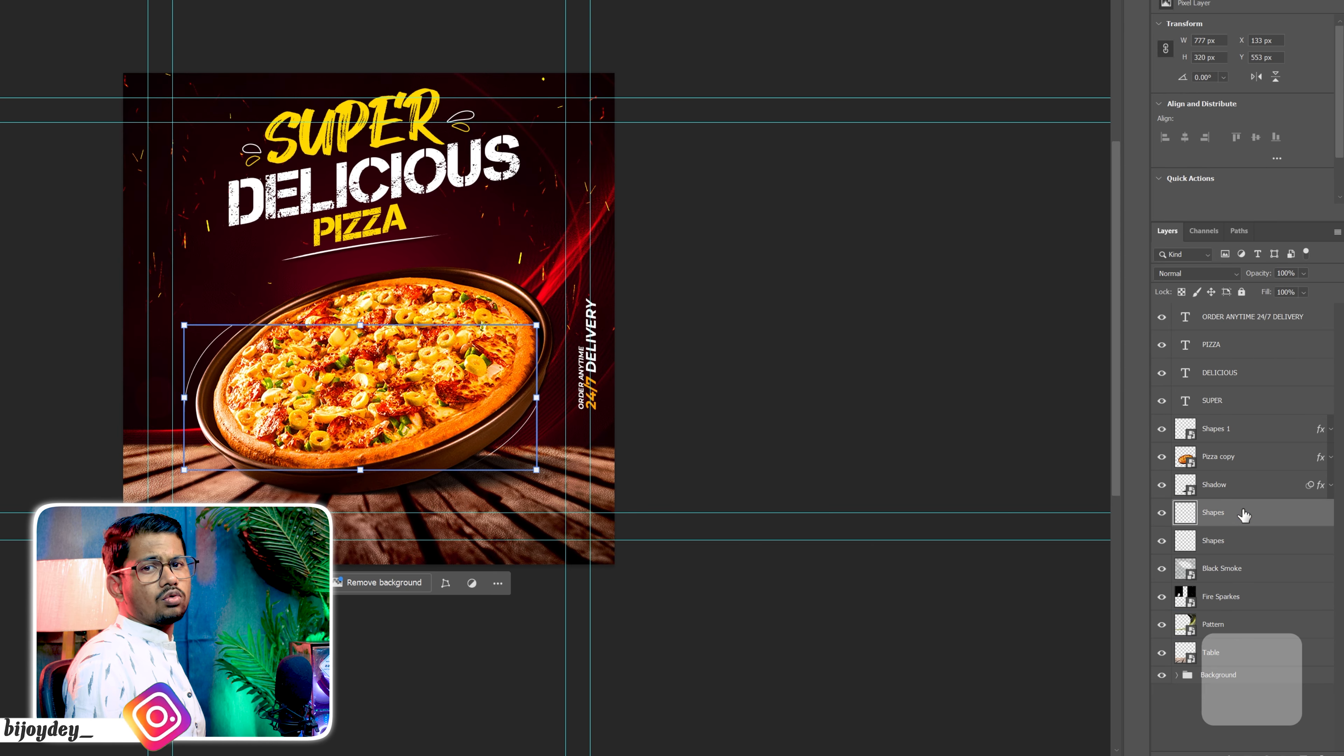
{"action": "key", "text": "ctrl"}
{"action": "left_click", "coordinate": [1237, 662], "text": "ctrl+shift"}
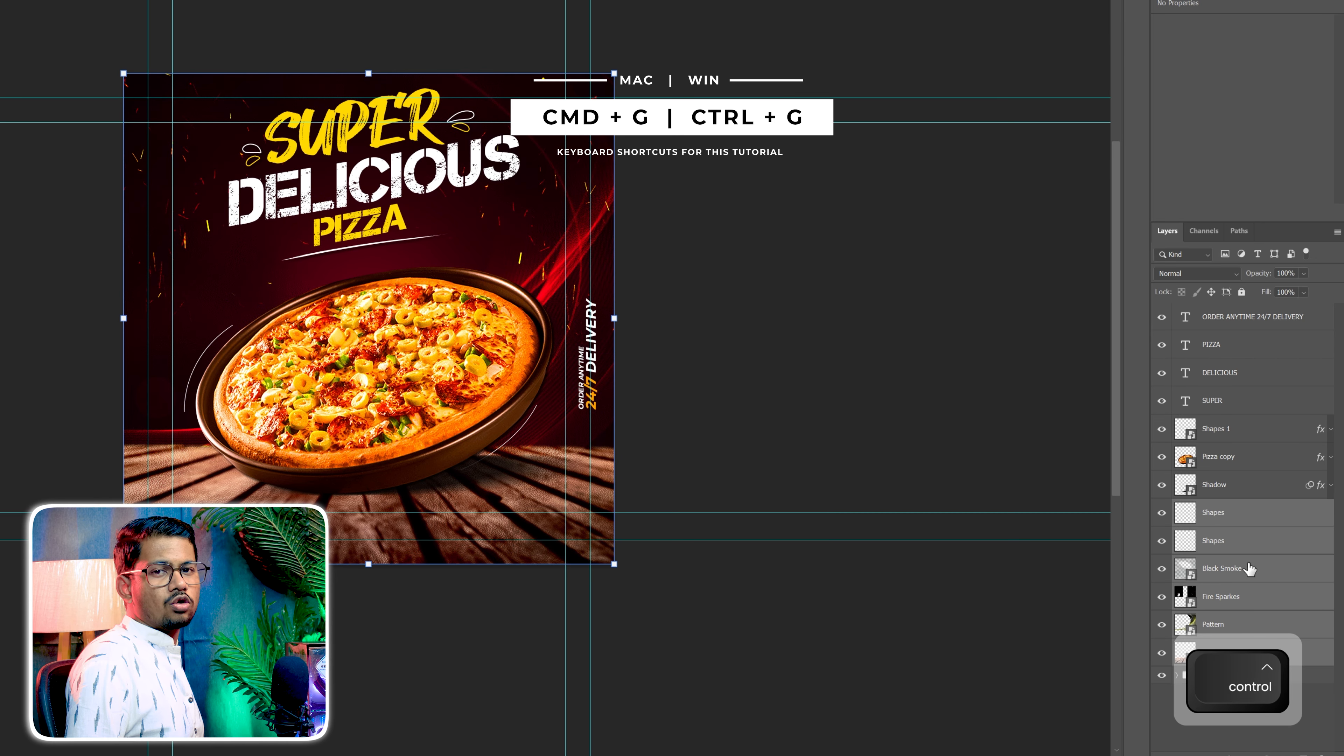
{"action": "key", "text": "ctrl+g"}
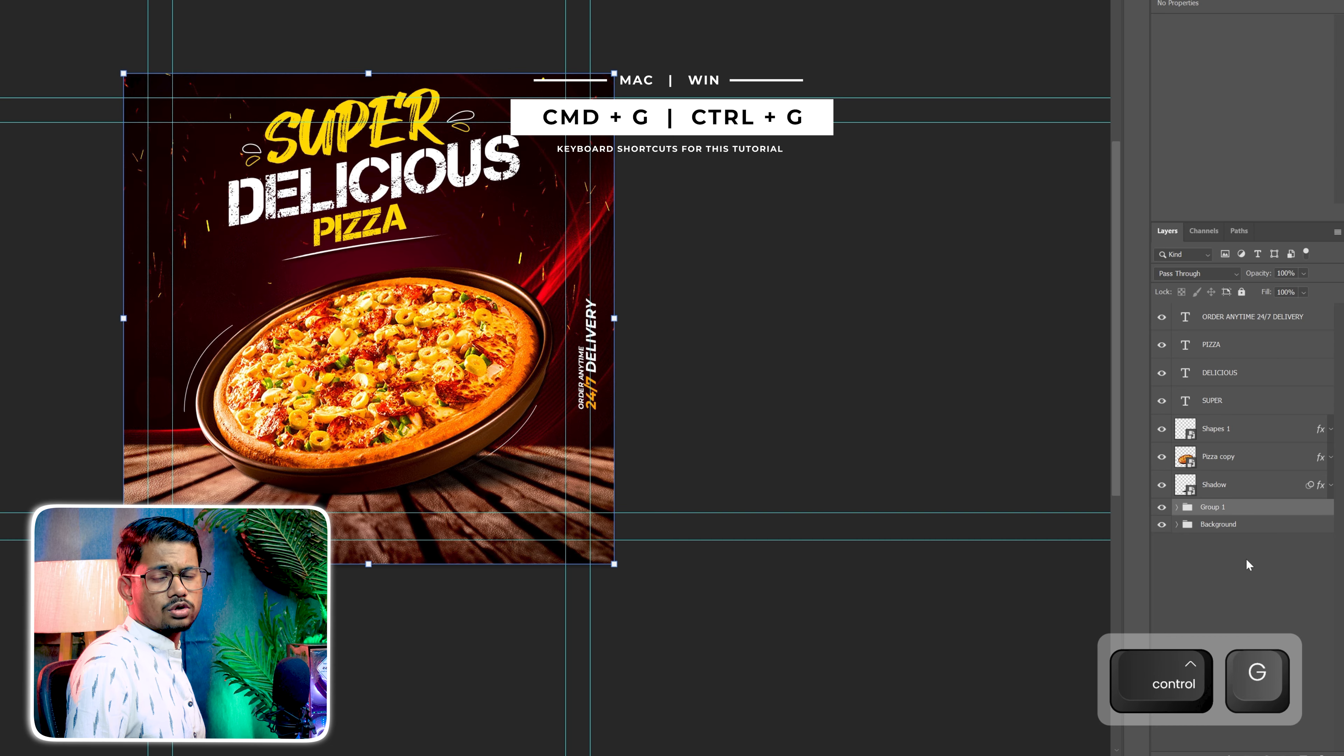
{"action": "double_click", "coordinate": [1209, 508]}
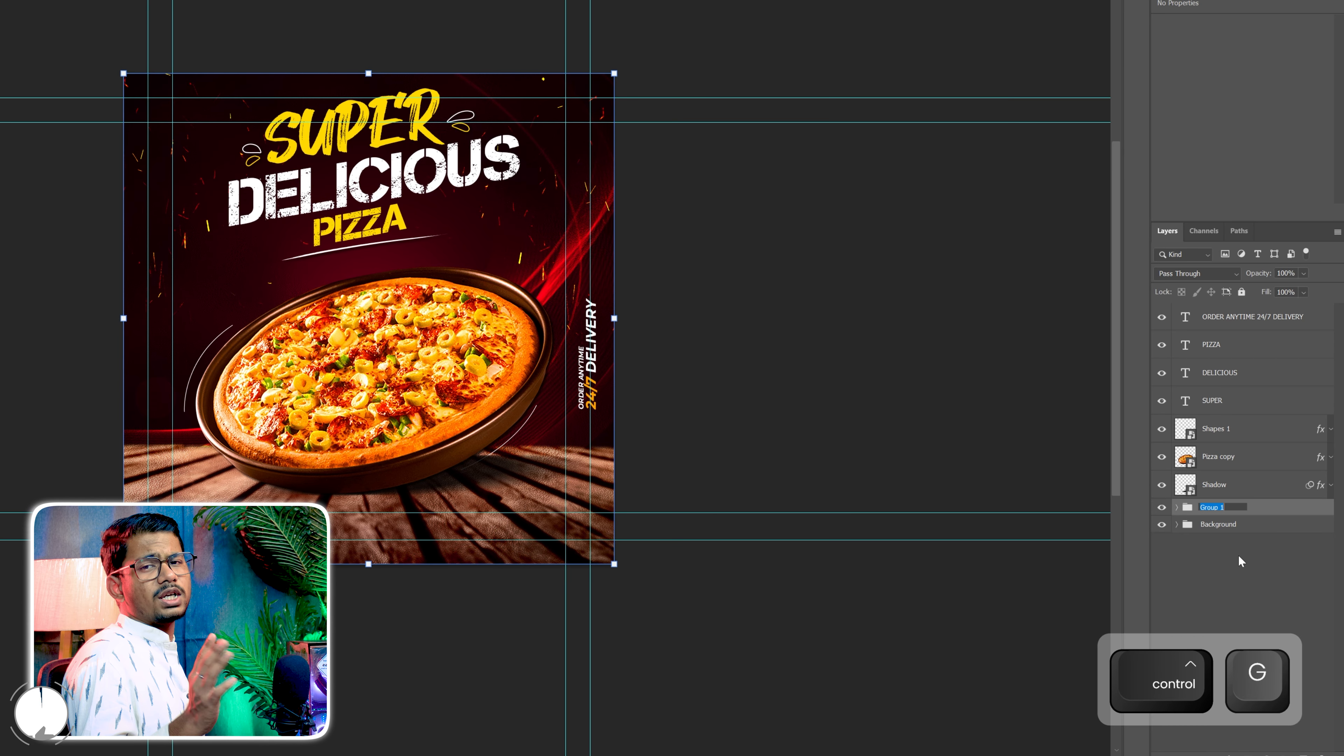
{"action": "type", "text": "Pro"}
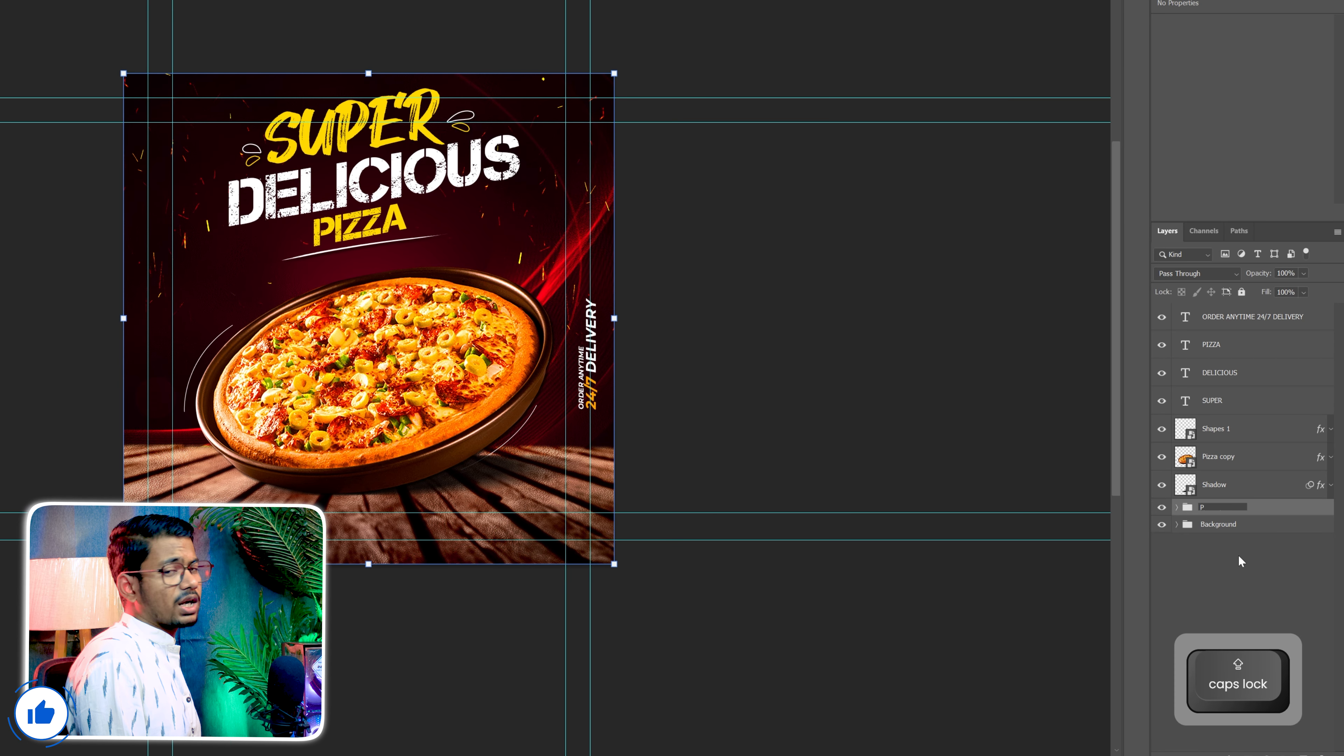
{"action": "key", "text": "Return"}
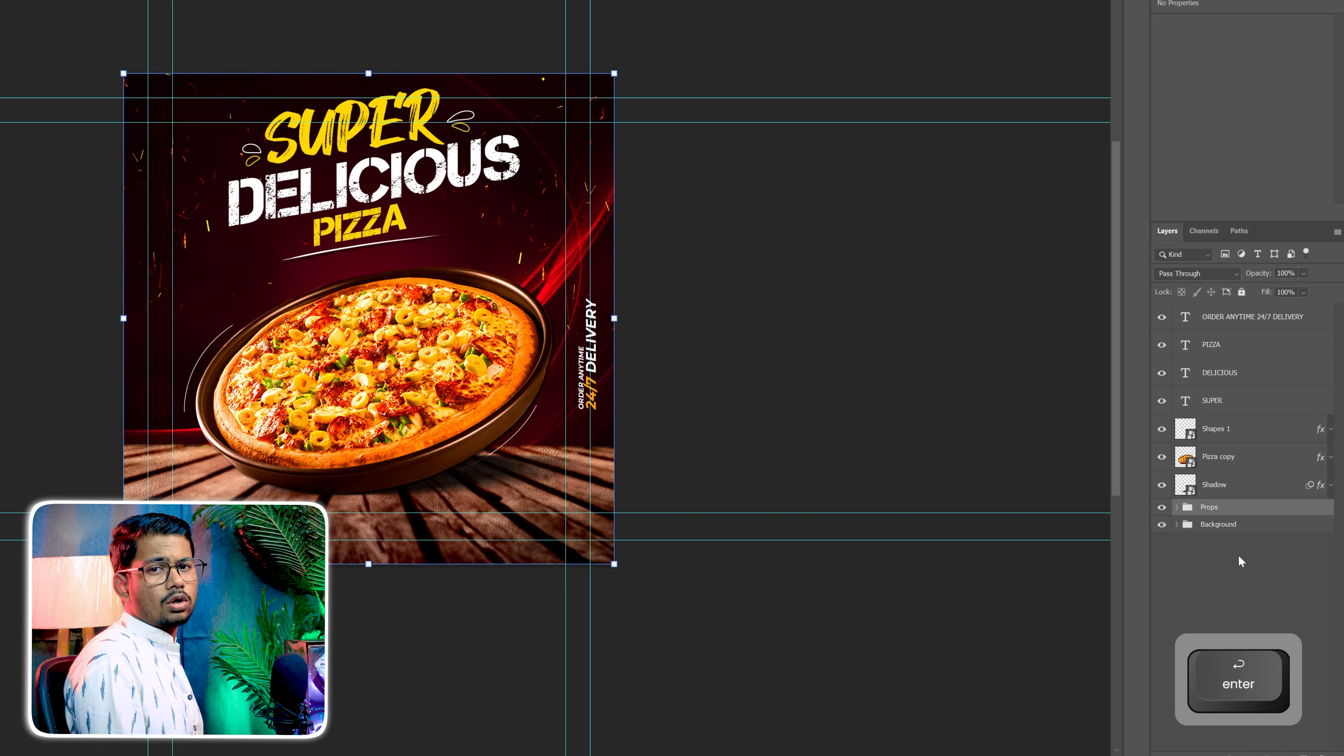
Group the Pizza copy and Shadow layers and name the group Pizza
{"action": "left_click", "coordinate": [1244, 457]}
{"action": "left_click", "coordinate": [1237, 487], "text": "ctrl"}
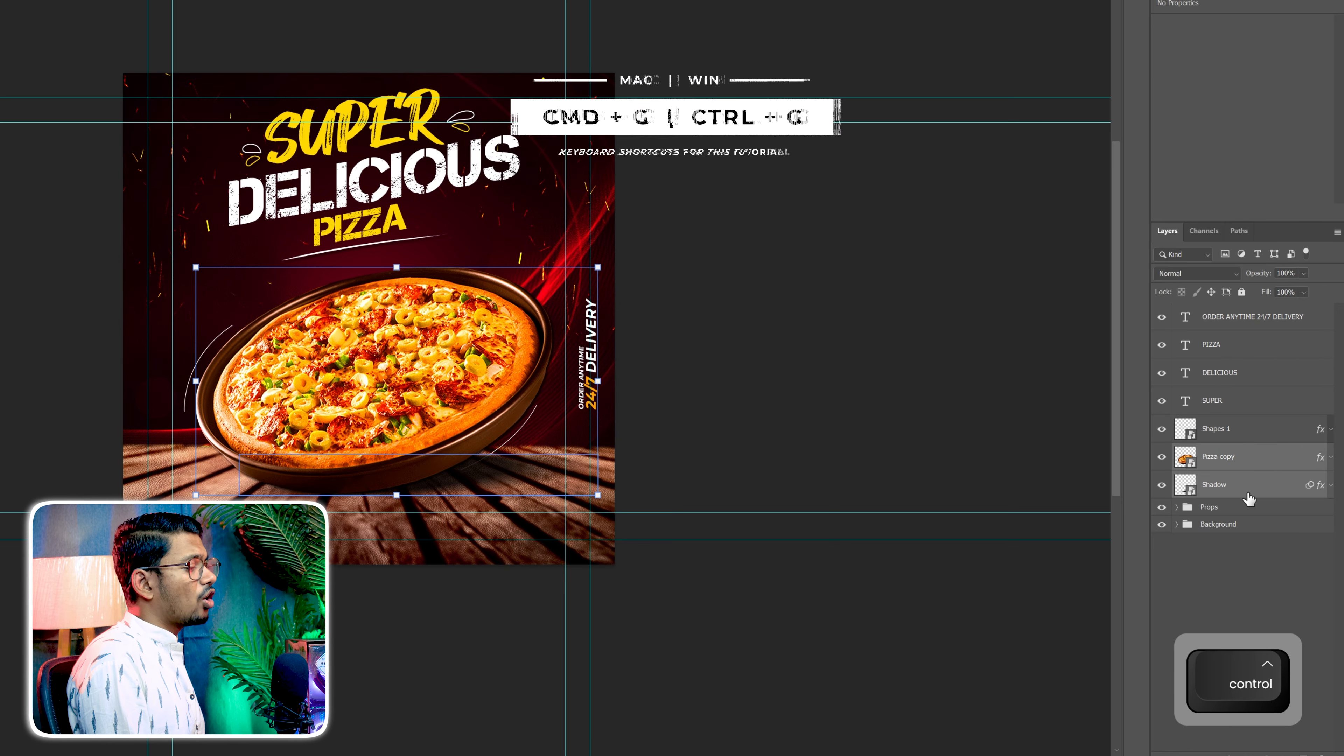
{"action": "key", "text": "ctrl+g"}
{"action": "double_click", "coordinate": [1212, 451]}
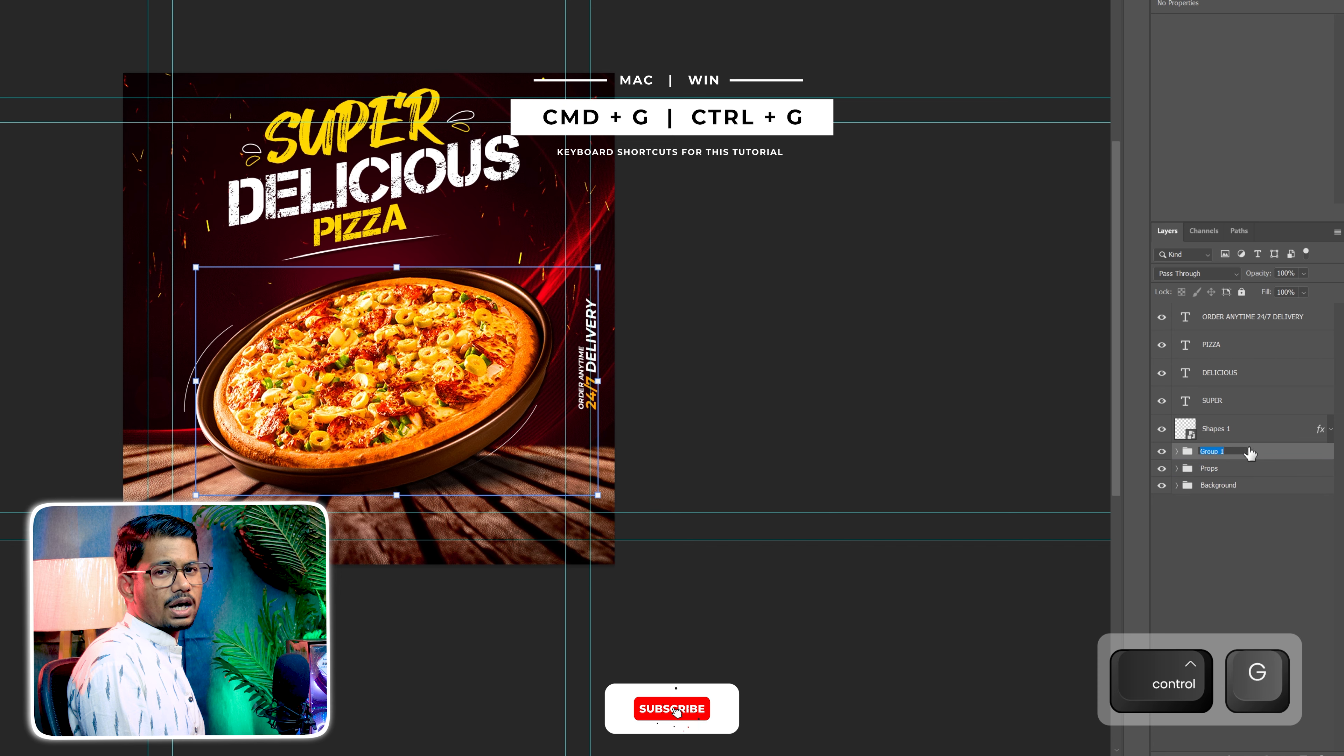
{"action": "type", "text": "P"}
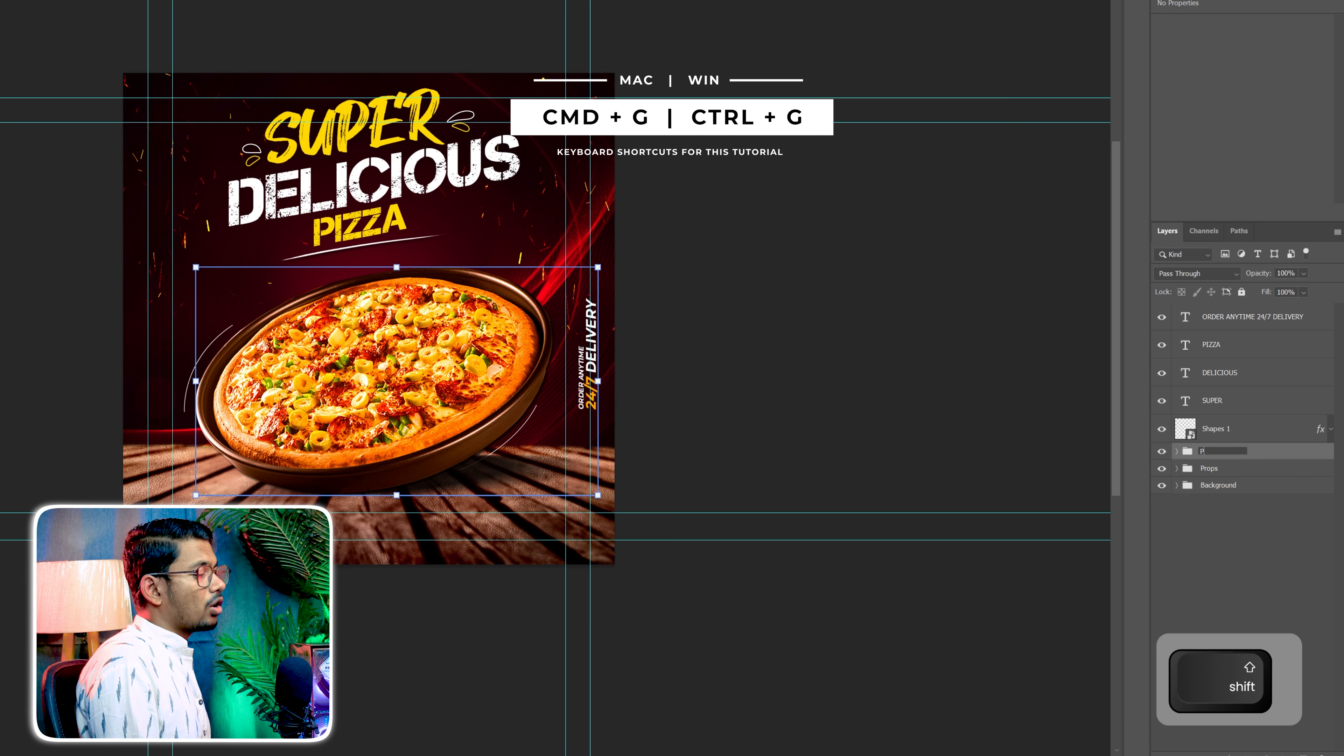
{"action": "type", "text": "izza"}
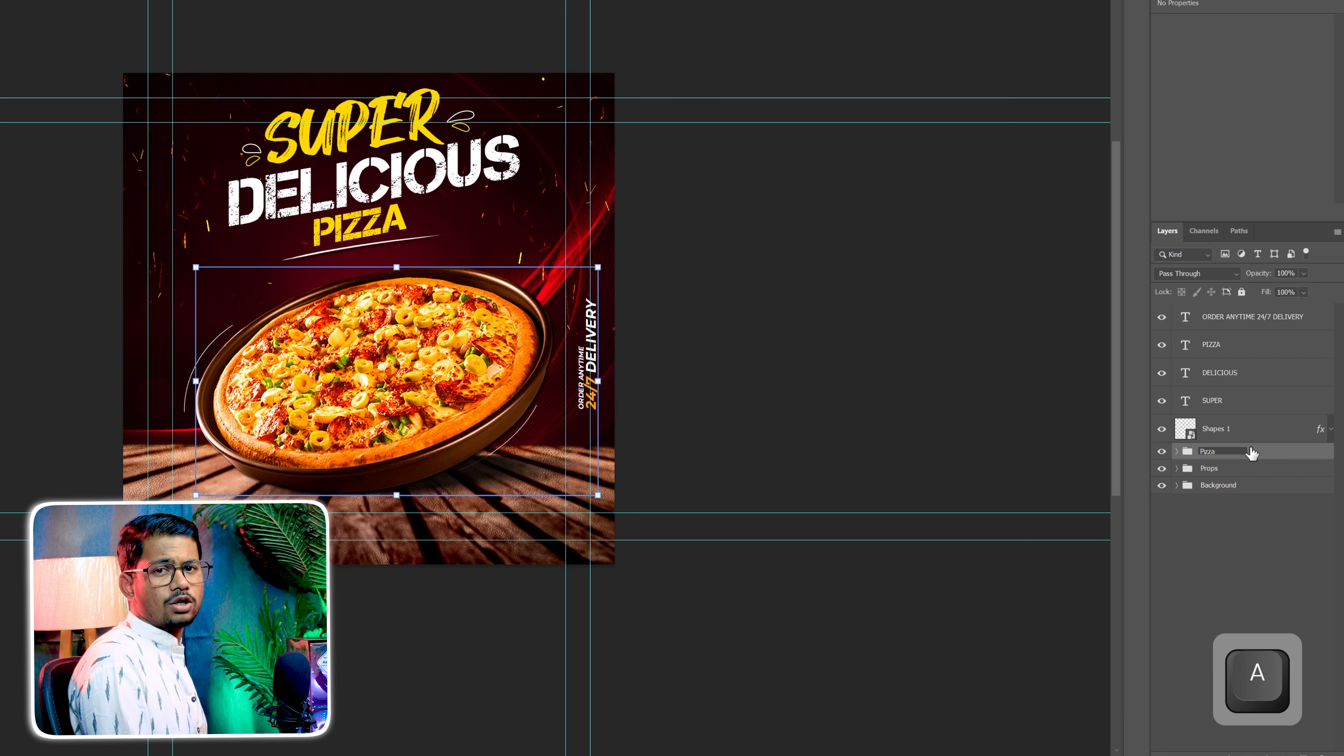
Group the four text layers with the Shapes 1 layer and name the group Title Texts
{"action": "left_click", "coordinate": [1269, 336]}
{"action": "left_click", "coordinate": [1269, 315]}
{"action": "left_click", "coordinate": [1257, 347], "text": "ctrl"}
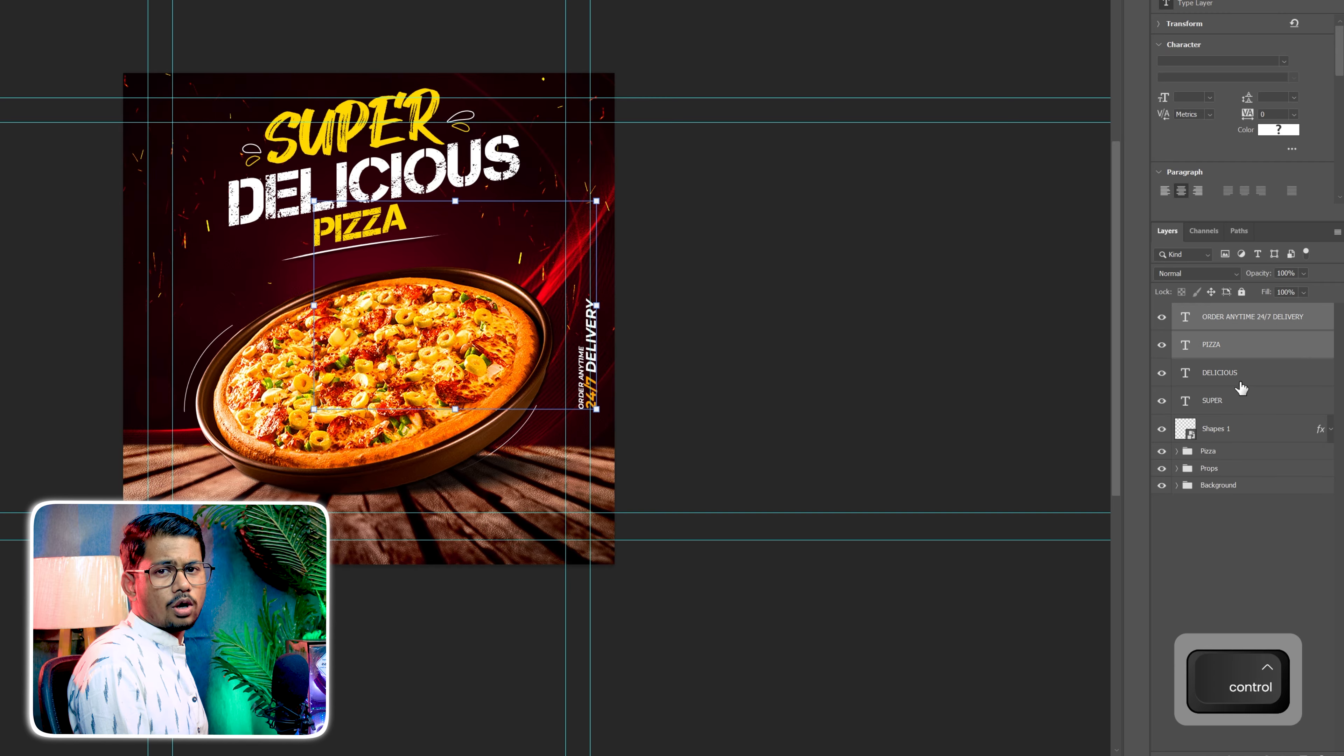
{"action": "left_click", "coordinate": [1235, 430], "text": "shift"}
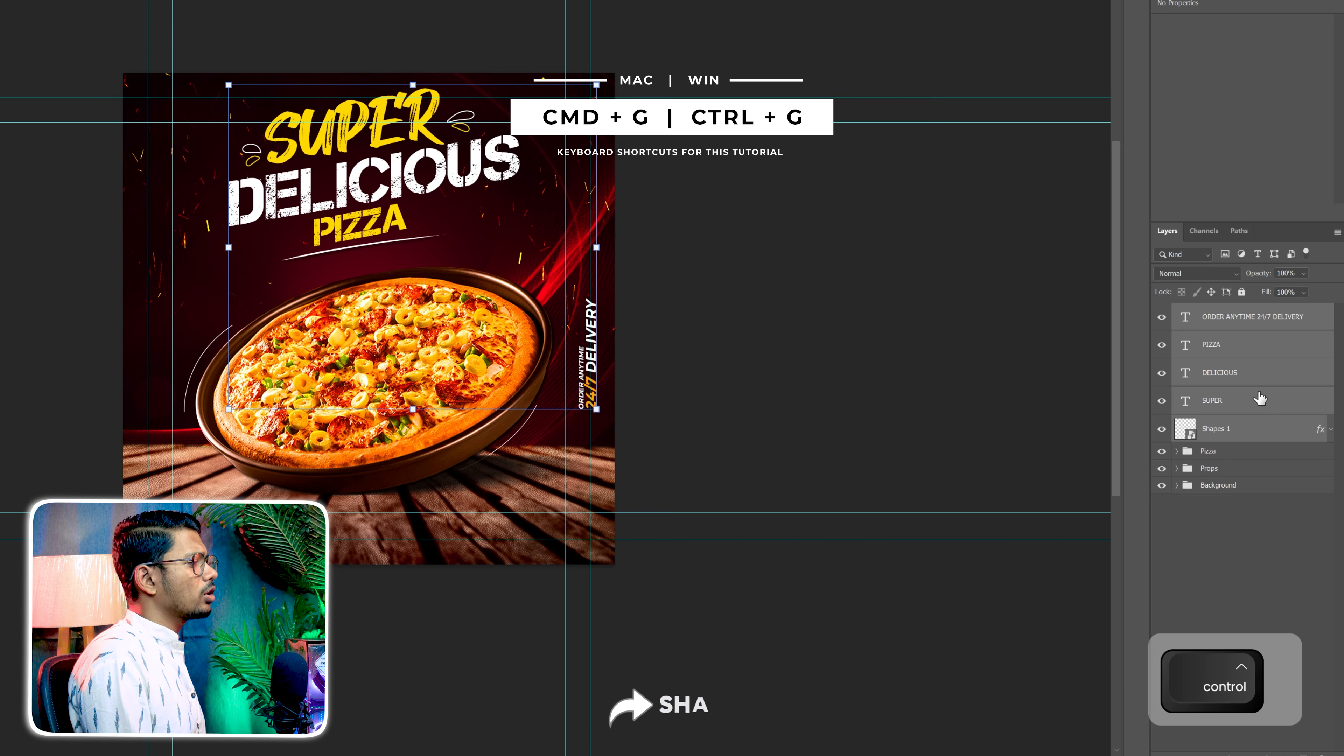
{"action": "key", "text": "ctrl+g"}
{"action": "type", "text": "Te"}
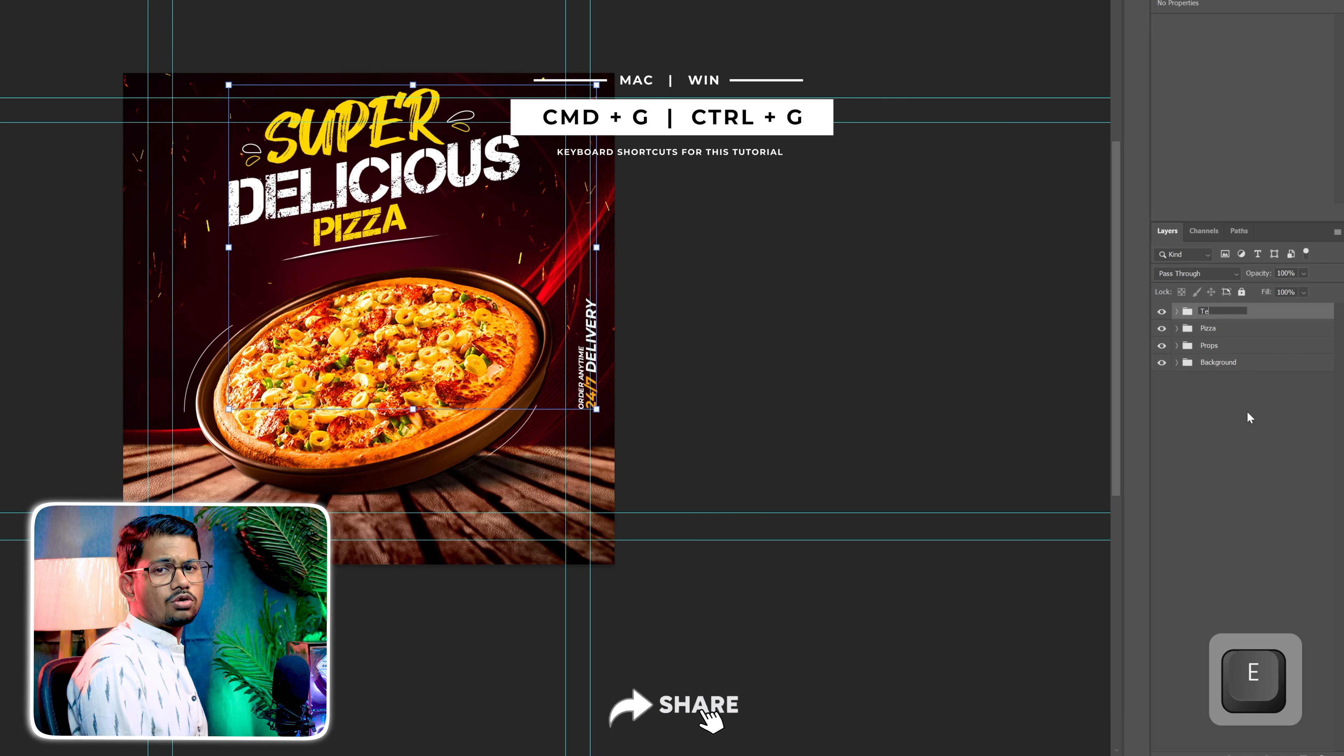
{"action": "type", "text": "xtsTitle"}
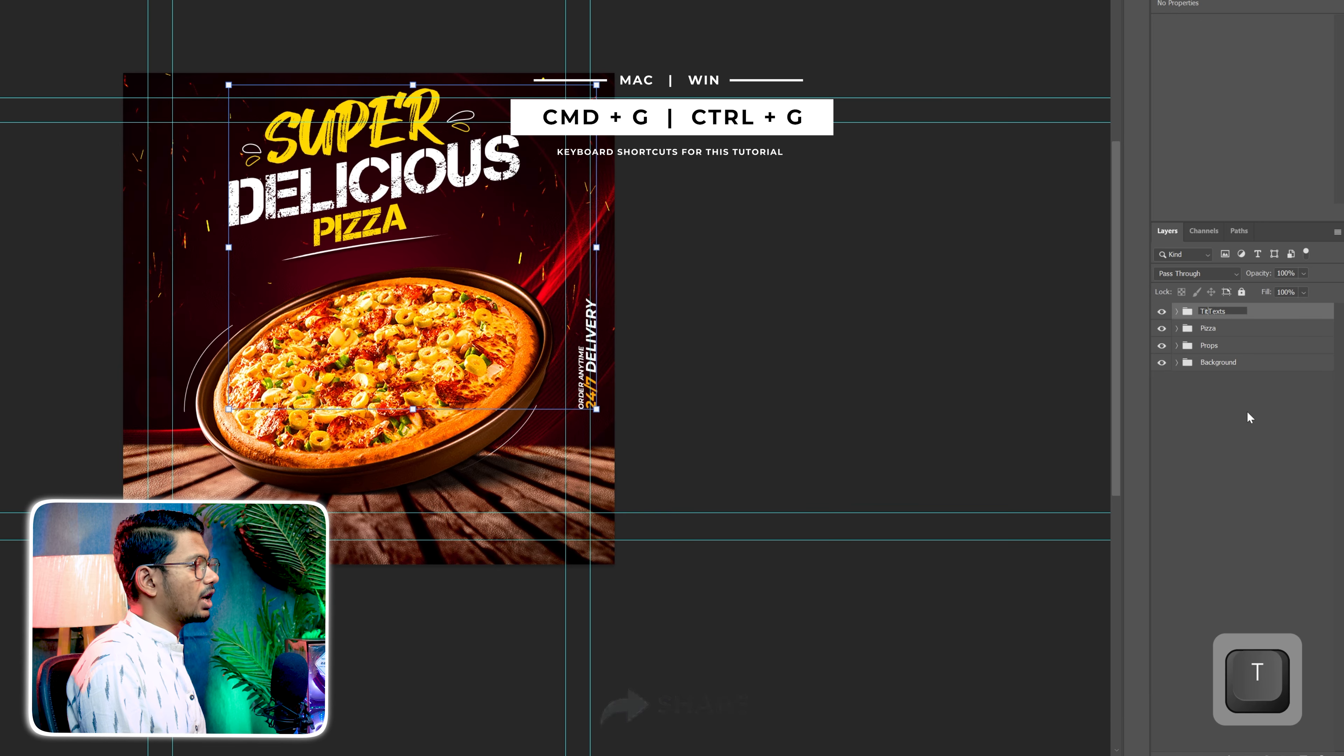
{"action": "left_click", "coordinate": [1248, 414]}
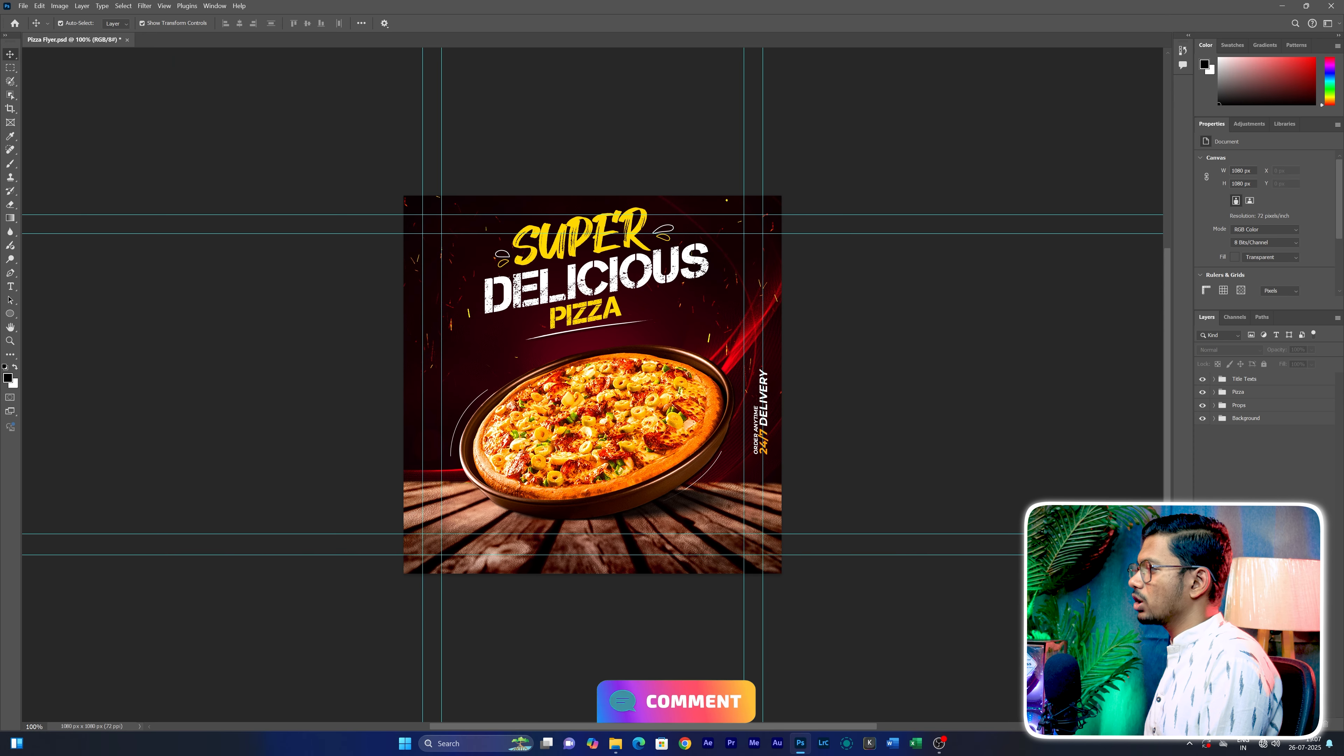
Place the Heart image from the assets' PNG Image folder and scale it to 416.67% so it fills the canvas
{"action": "left_click", "coordinate": [617, 746]}
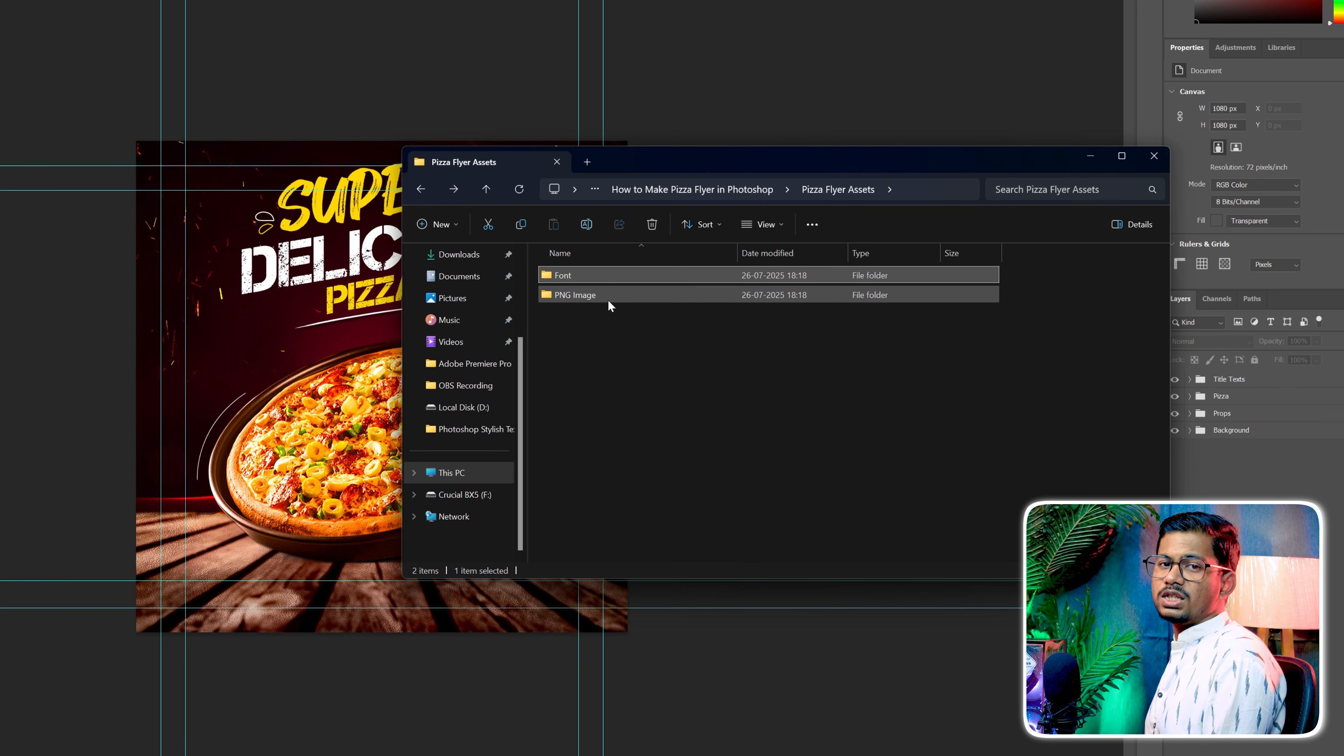
{"action": "double_click", "coordinate": [767, 319]}
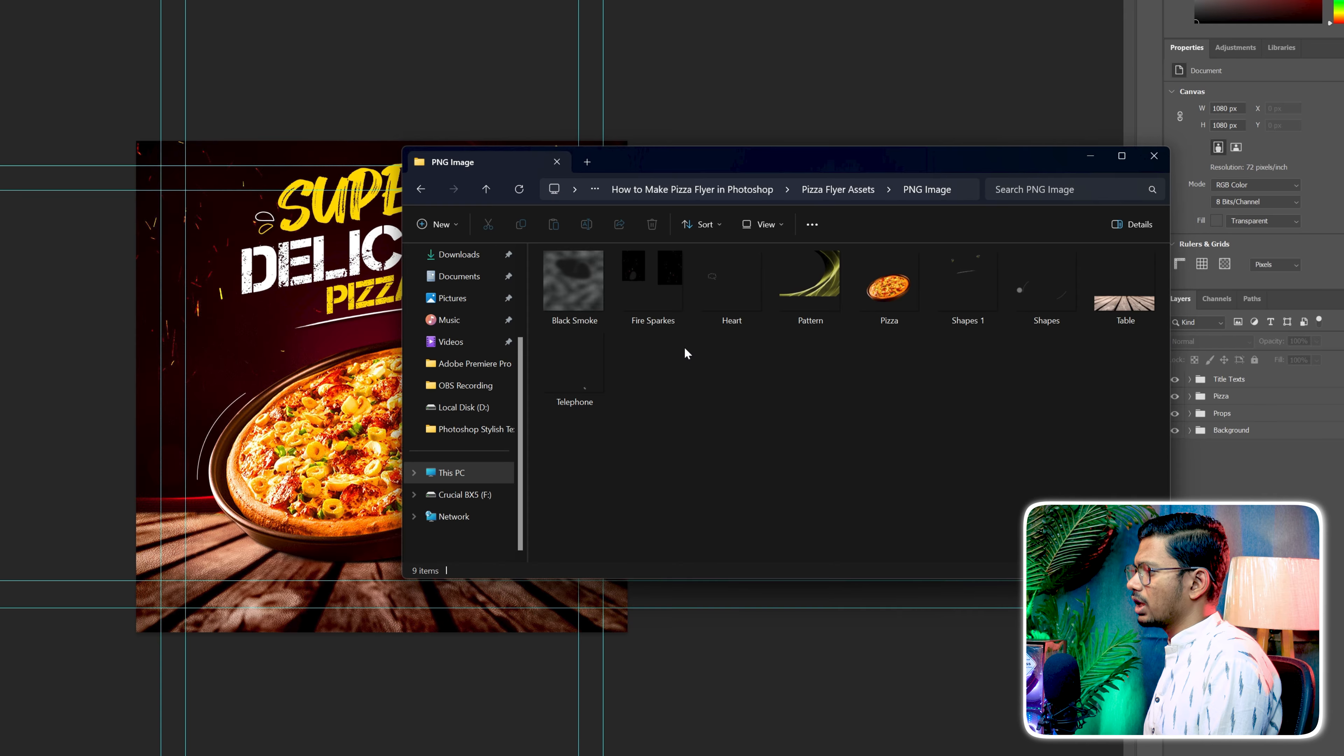
{"action": "left_click_drag", "start_coordinate": [731, 283], "coordinate": [319, 426]}
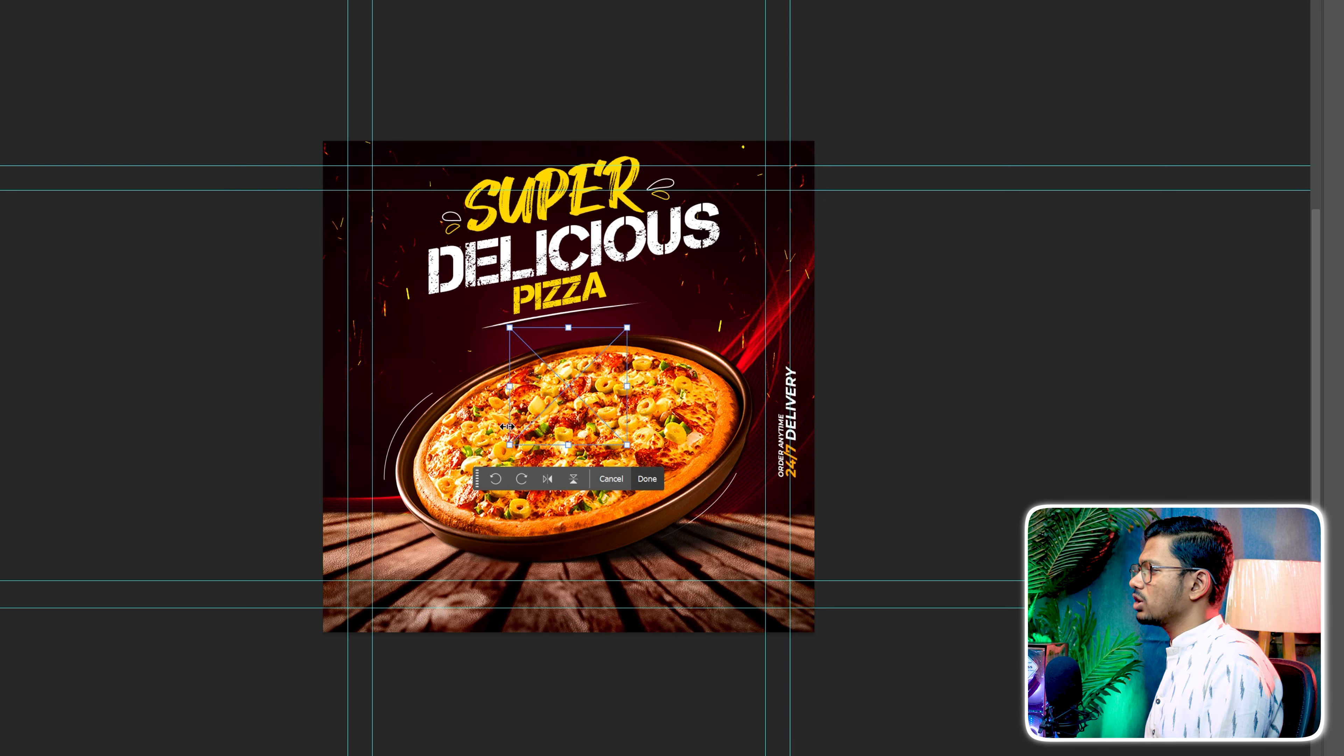
{"action": "left_click_drag", "start_coordinate": [507, 426], "coordinate": [324, 416]}
{"action": "left_click_drag", "start_coordinate": [627, 386], "coordinate": [822, 394]}
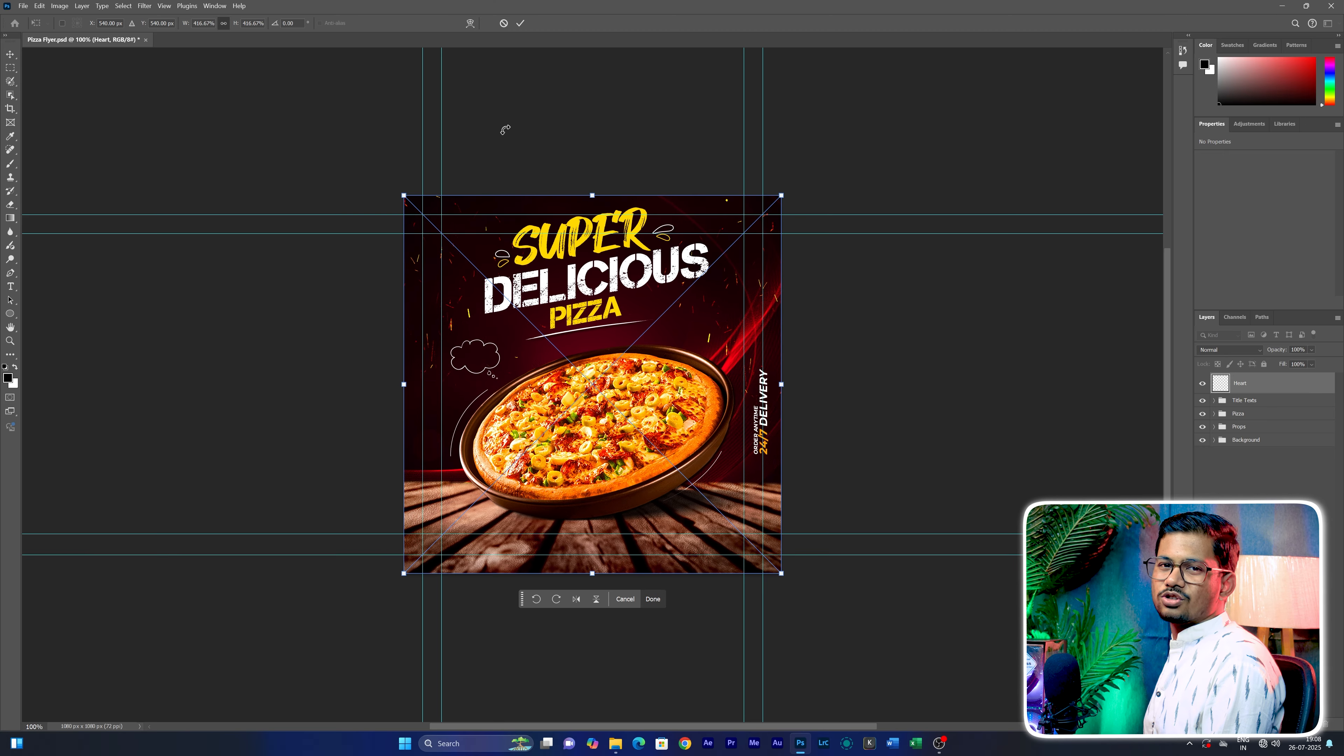
{"action": "left_click", "coordinate": [521, 22]}
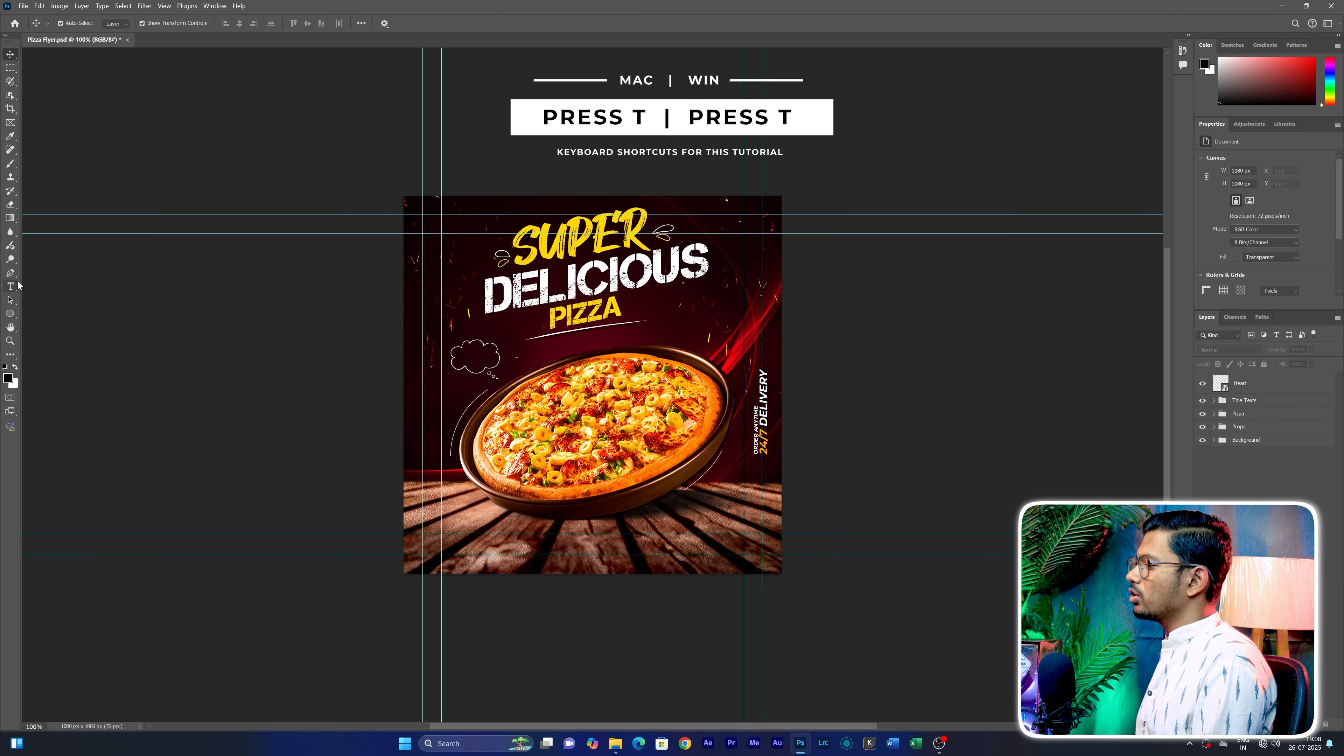
Add the text OFF UPTO in all caps at the cloud outline and colour it white (ffffff)
{"action": "left_click", "coordinate": [481, 364]}
{"action": "key", "text": "BackSpace"}
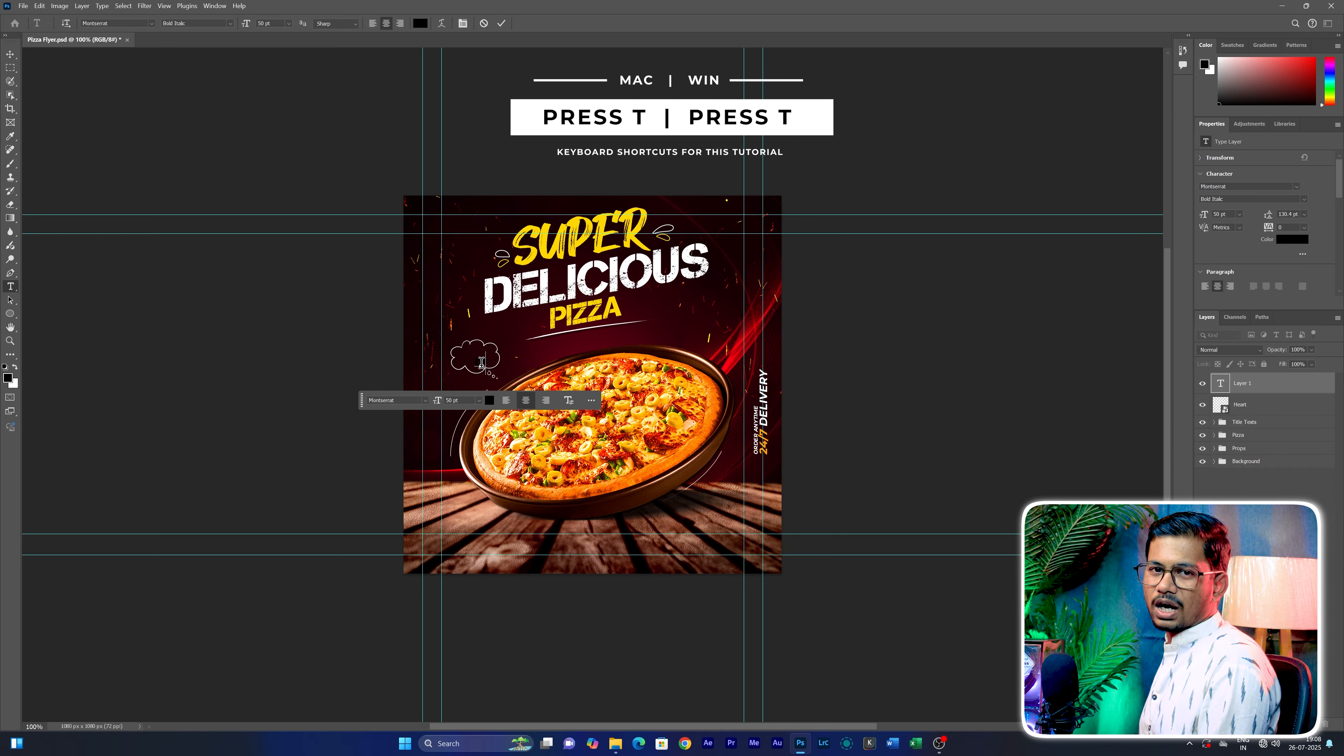
{"action": "type", "text": "off upto"}
{"action": "key", "text": "ctrl+a"}
{"action": "key", "text": "ctrl+shift+k"}
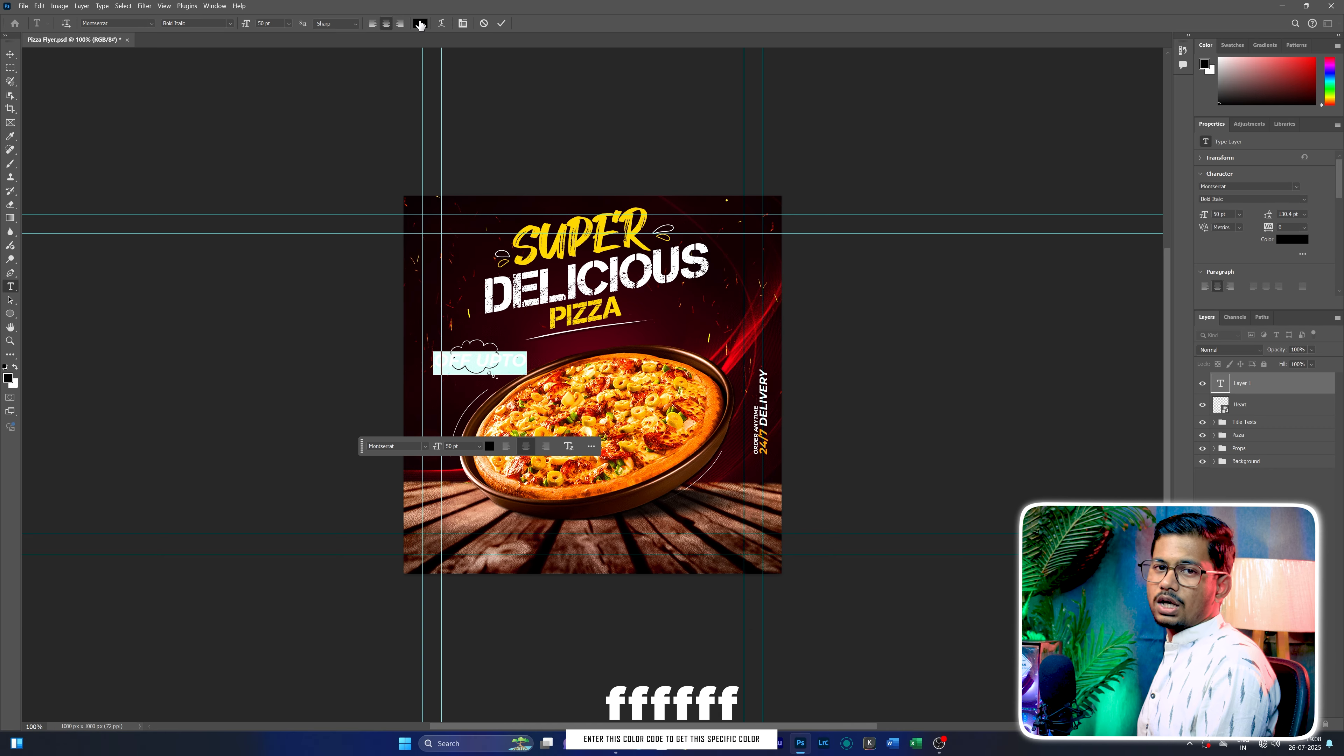
{"action": "left_click", "coordinate": [420, 23]}
{"action": "type", "text": "ffffff"}
{"action": "left_click", "coordinate": [659, 215]}
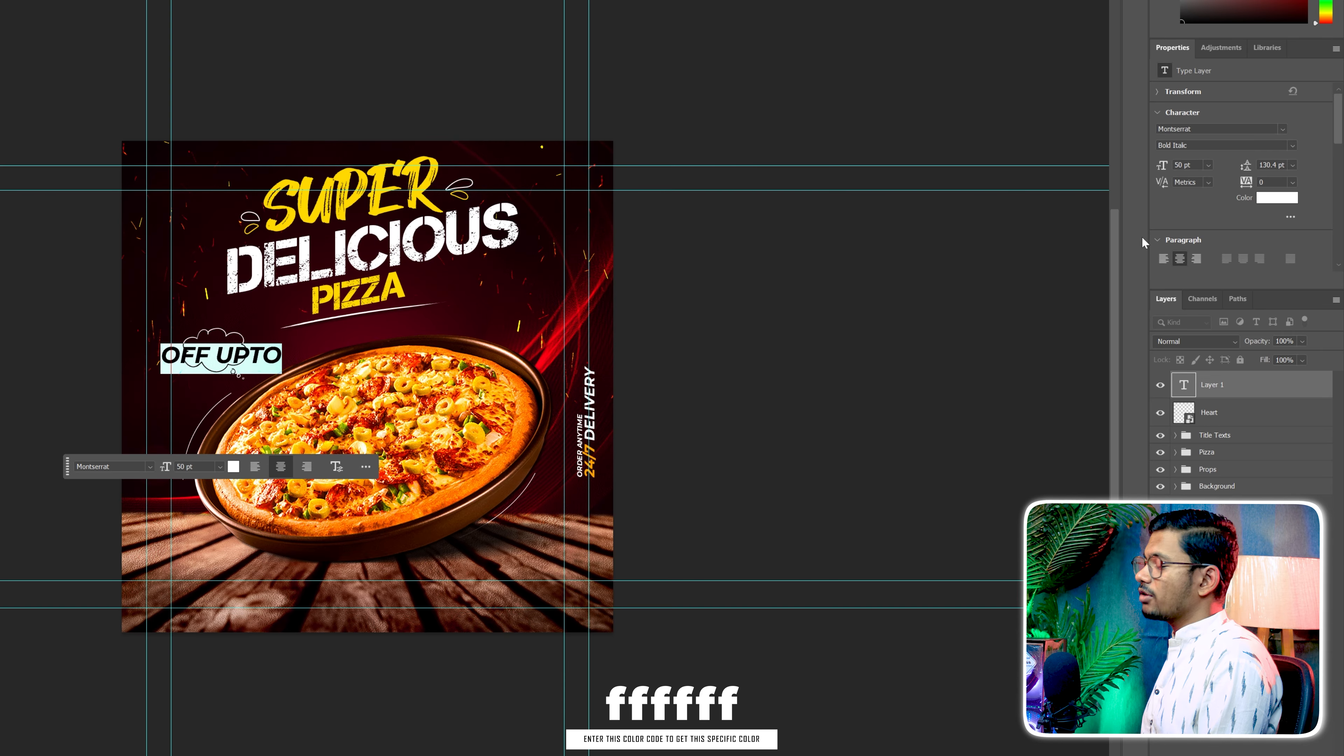
Set the OFF UPTO text to Montserrat ExtraBold and scale it down to fit the upper part of the cloud
{"action": "left_click", "coordinate": [1292, 146]}
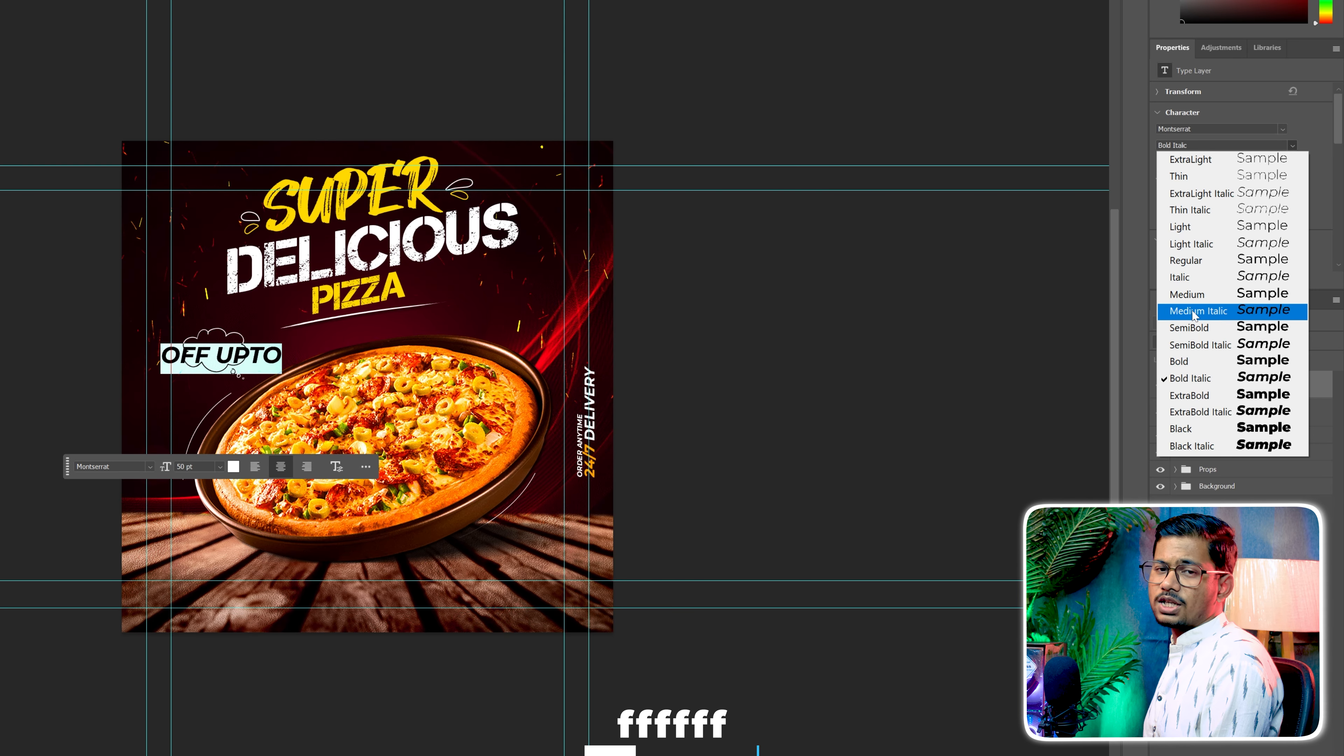
{"action": "left_click", "coordinate": [1189, 395]}
{"action": "key", "text": "ctrl+Return"}
{"action": "left_click_drag", "start_coordinate": [282, 366], "coordinate": [228, 369]}
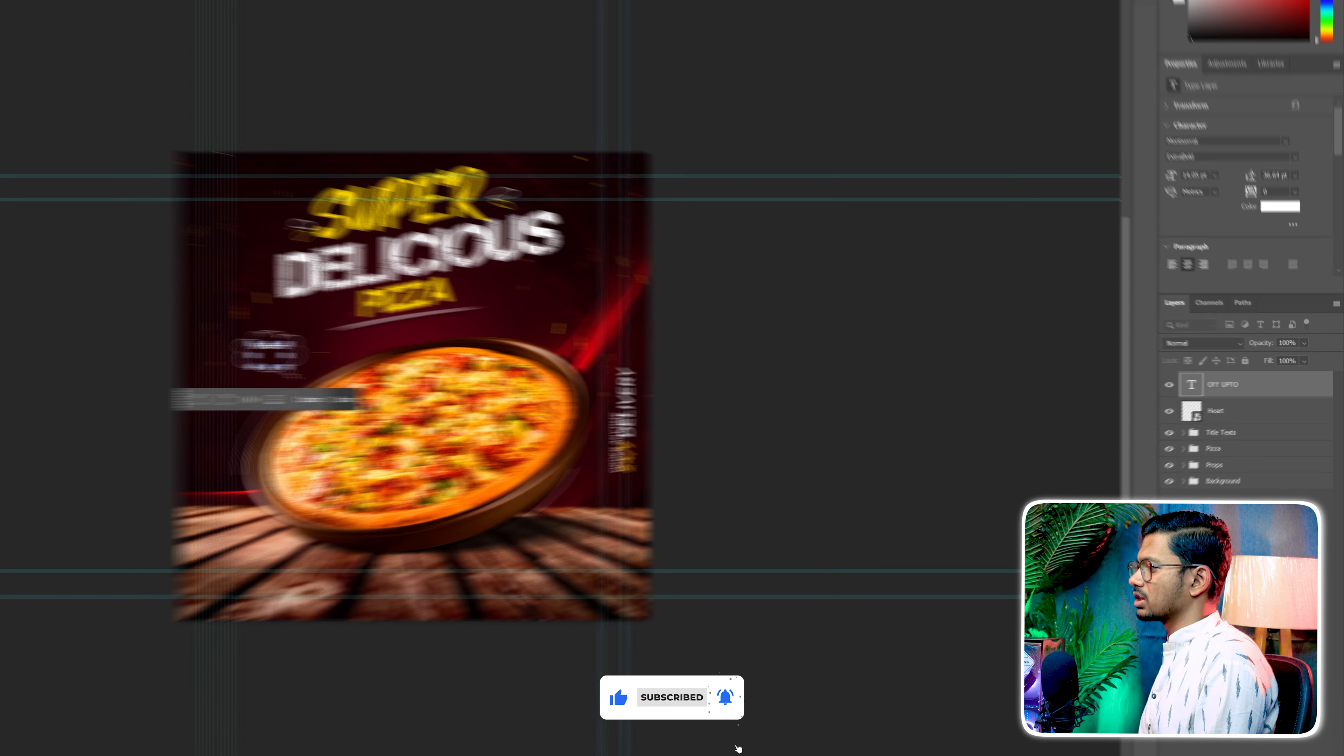
{"action": "left_click", "coordinate": [197, 342]}
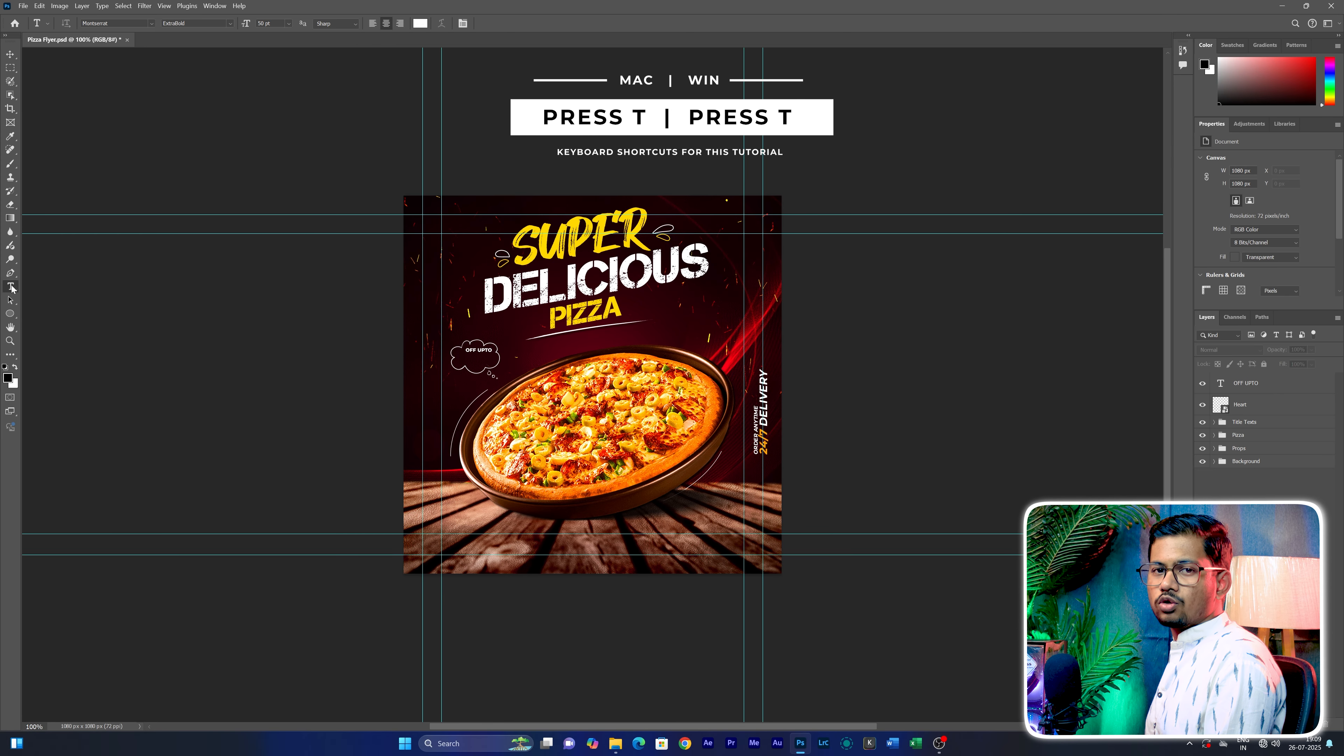
Add the text 40% just below the cloud outline and colour it yellow (ffd800)
{"action": "left_click", "coordinate": [474, 380]}
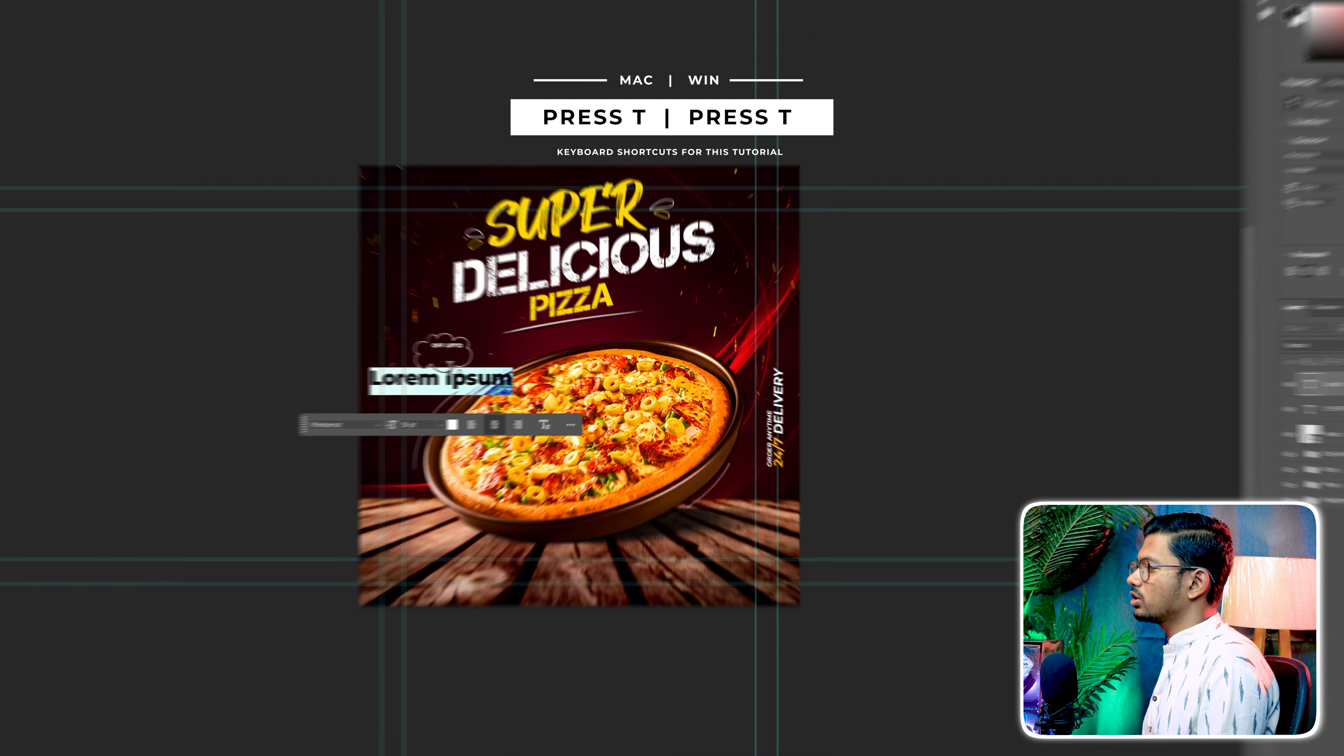
{"action": "type", "text": "40%"}
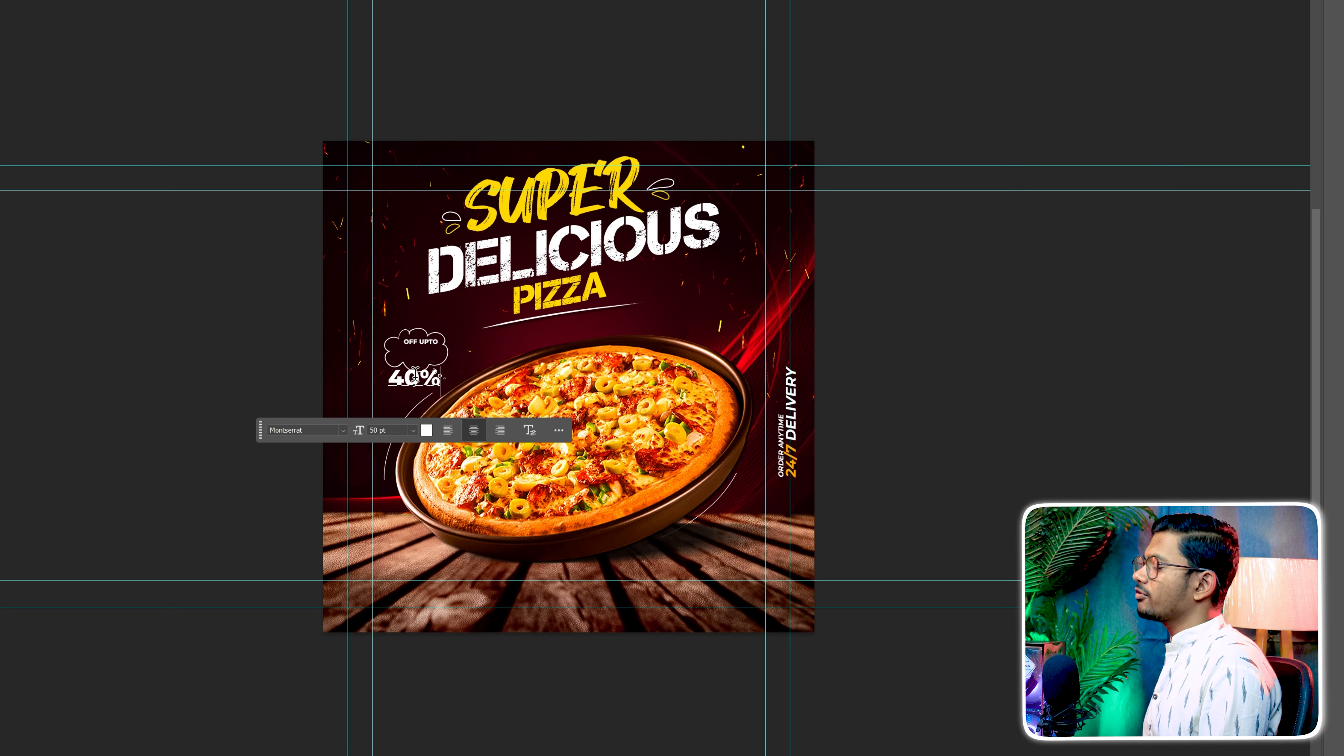
{"action": "left_click", "coordinate": [425, 431]}
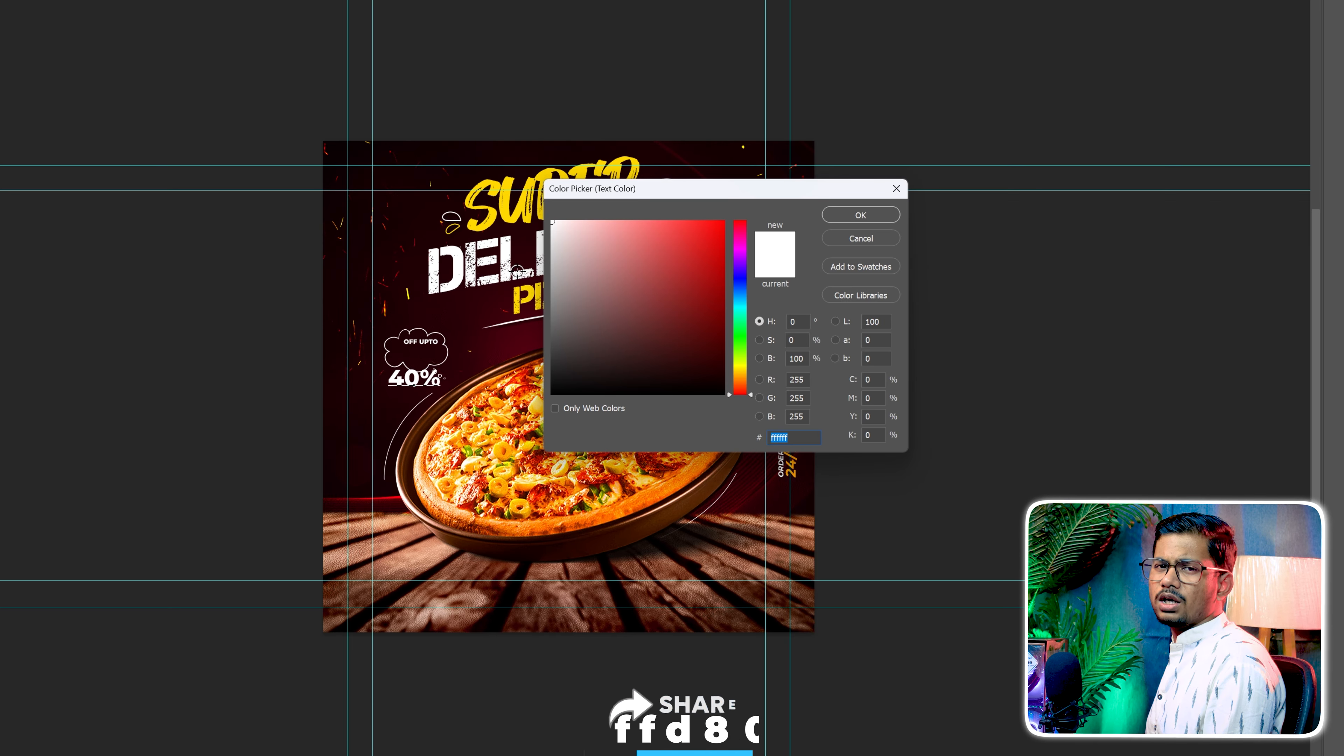
{"action": "type", "text": "ffd800"}
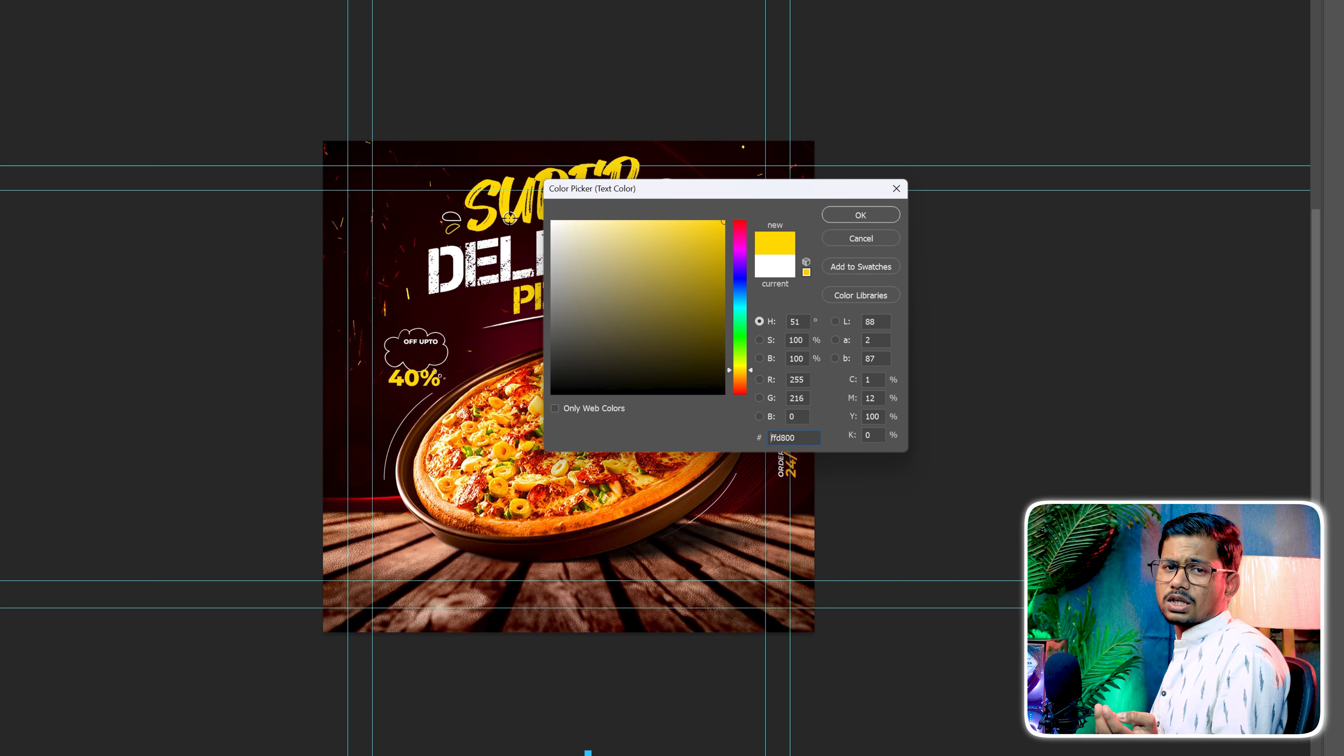
{"action": "left_click", "coordinate": [859, 224]}
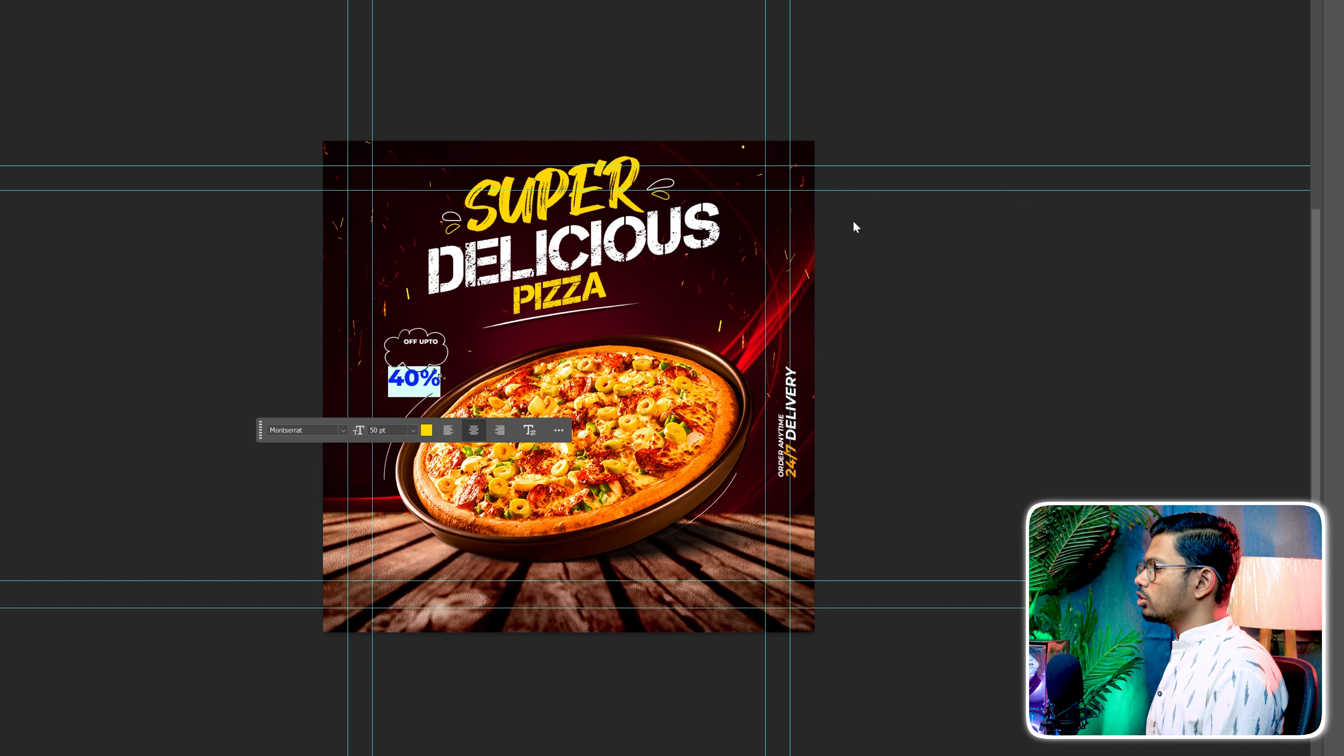
Set the 40% text in the Fair Prosper font and move it into the cloud under OFF UPTO
{"action": "left_click", "coordinate": [340, 431]}
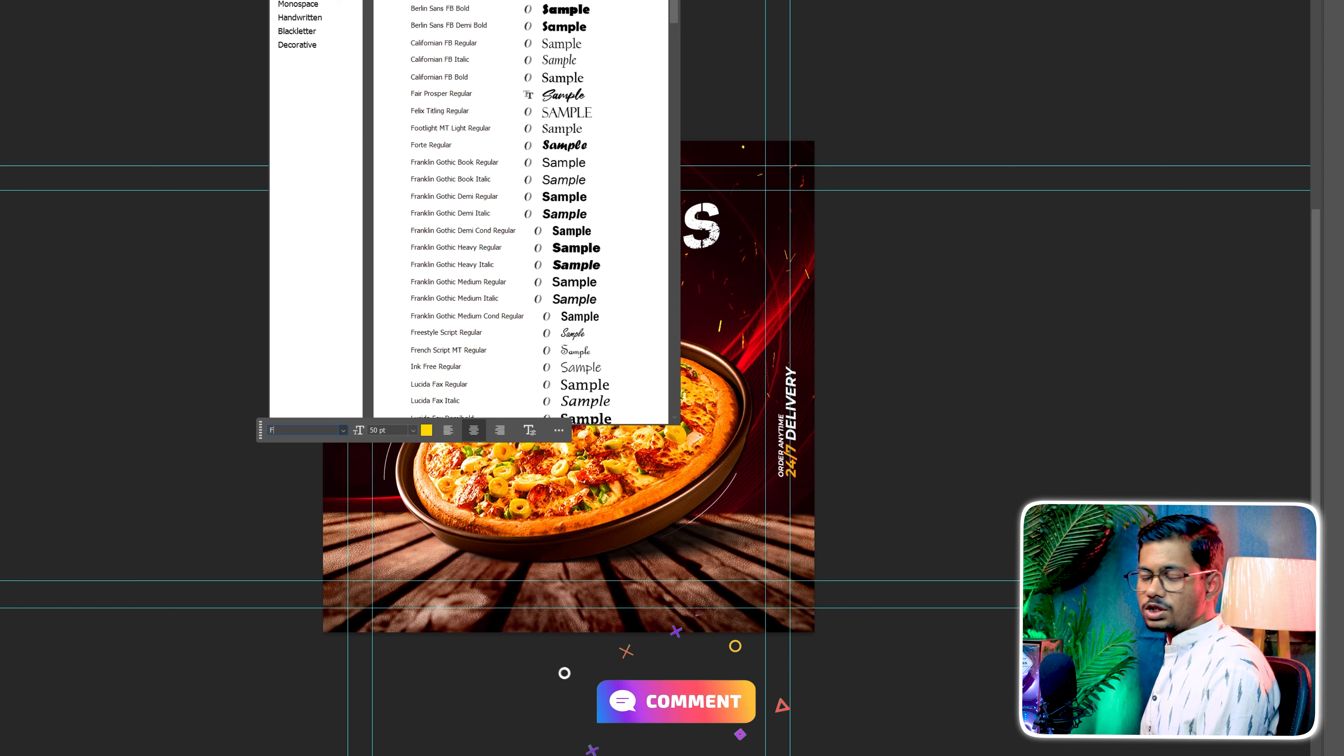
{"action": "type", "text": "FAIR"}
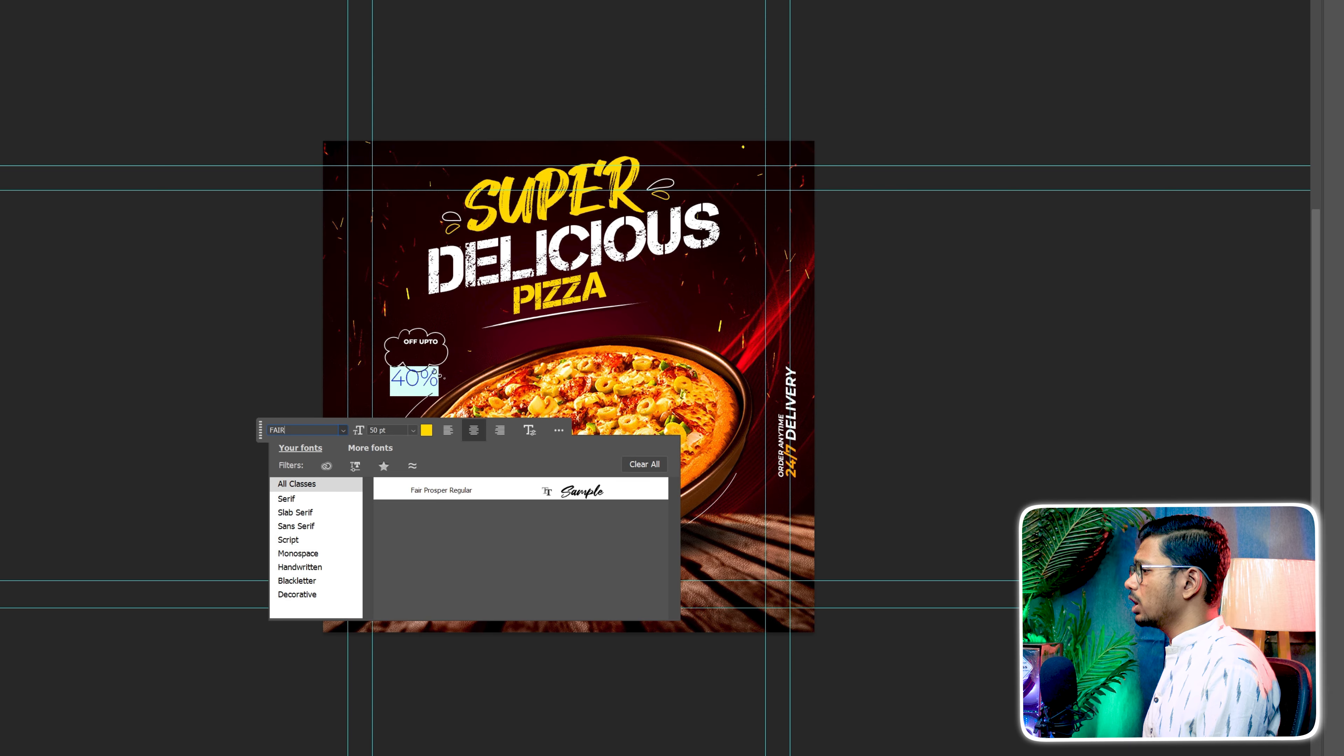
{"action": "left_click", "coordinate": [429, 489]}
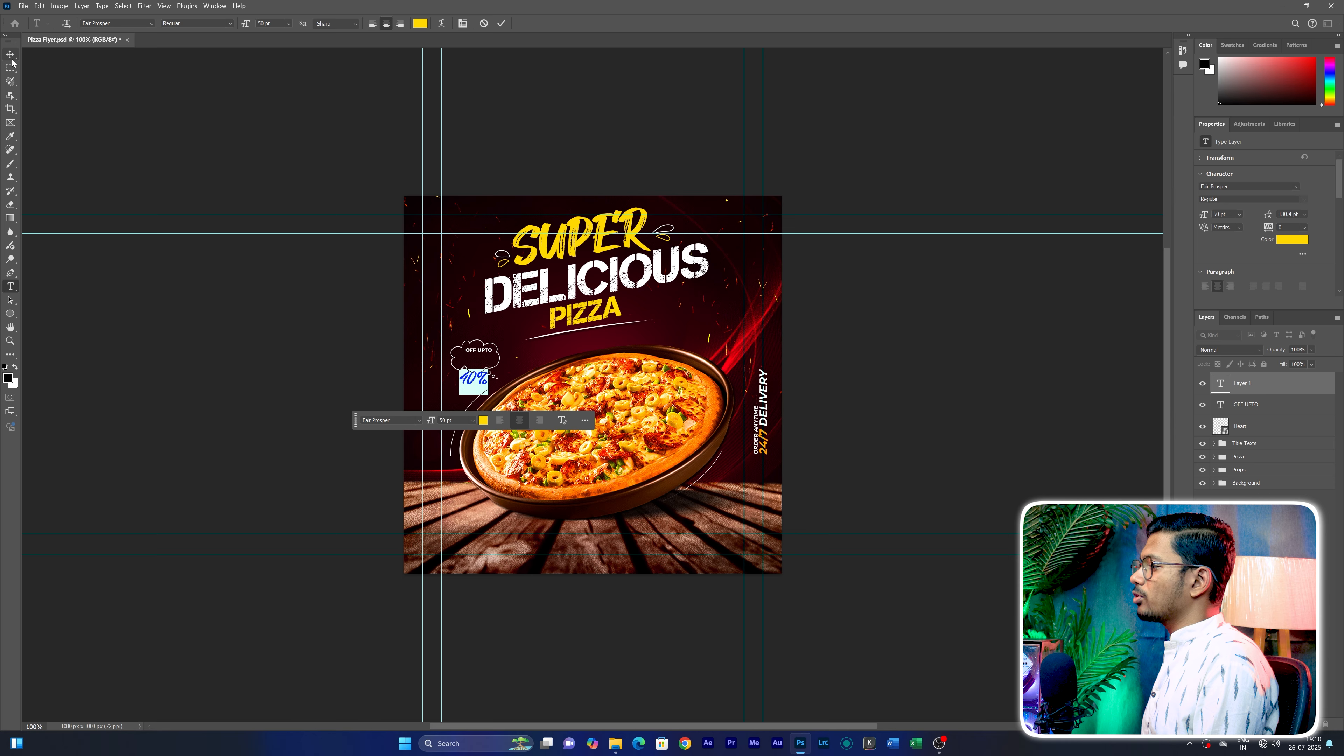
{"action": "left_click", "coordinate": [11, 55]}
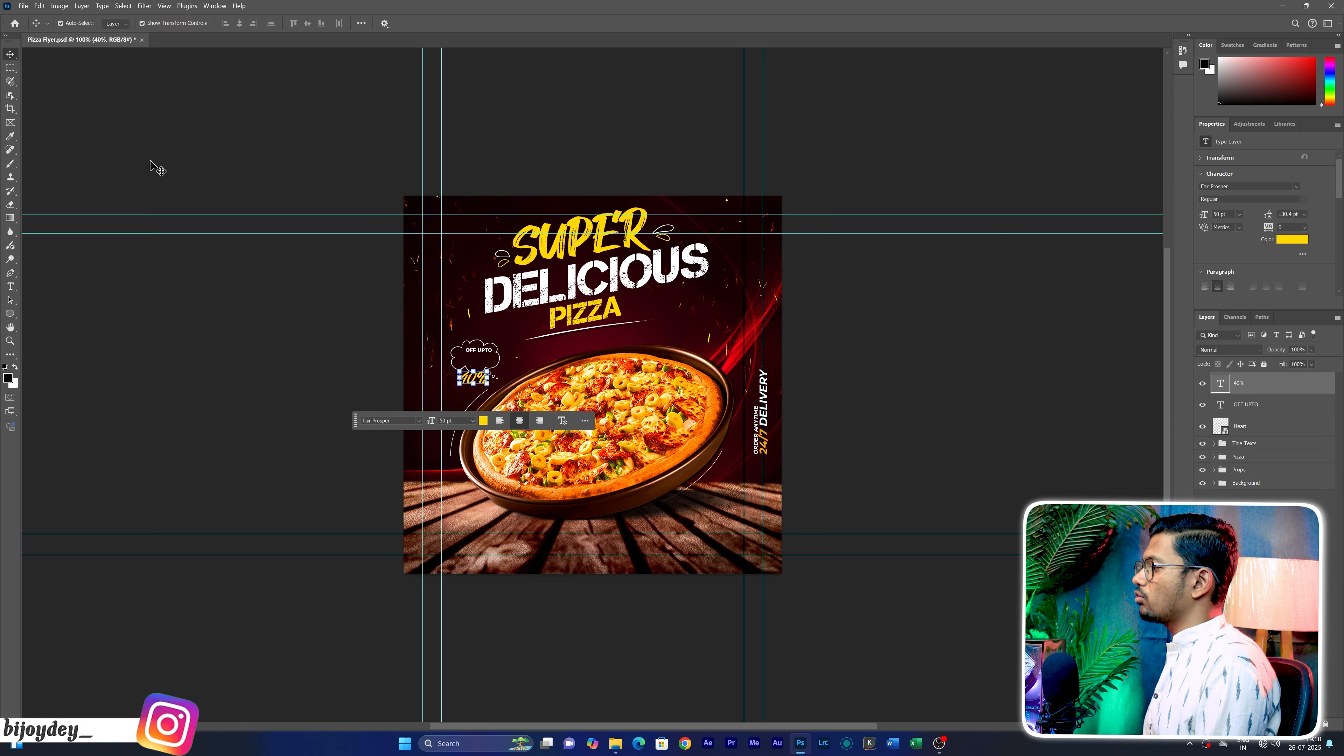
{"action": "left_click_drag", "start_coordinate": [474, 379], "coordinate": [478, 361]}
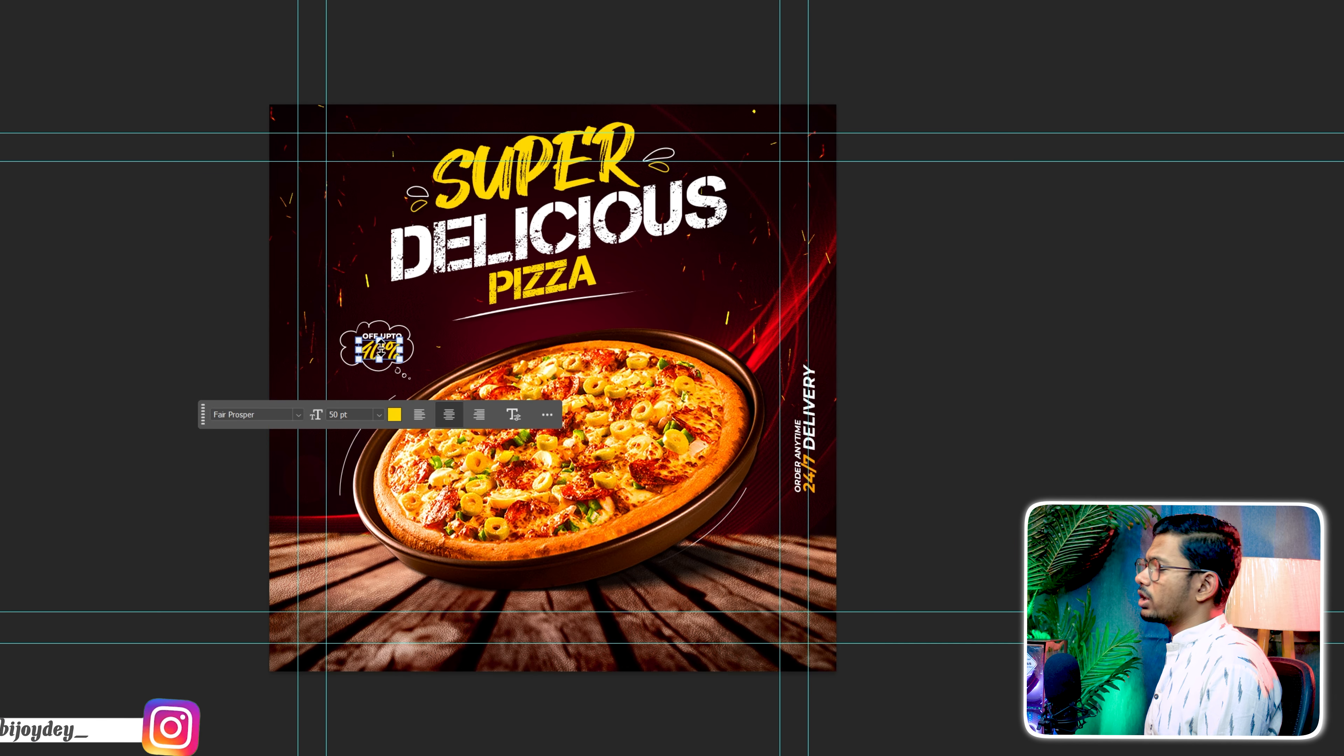
{"action": "left_click", "coordinate": [875, 345]}
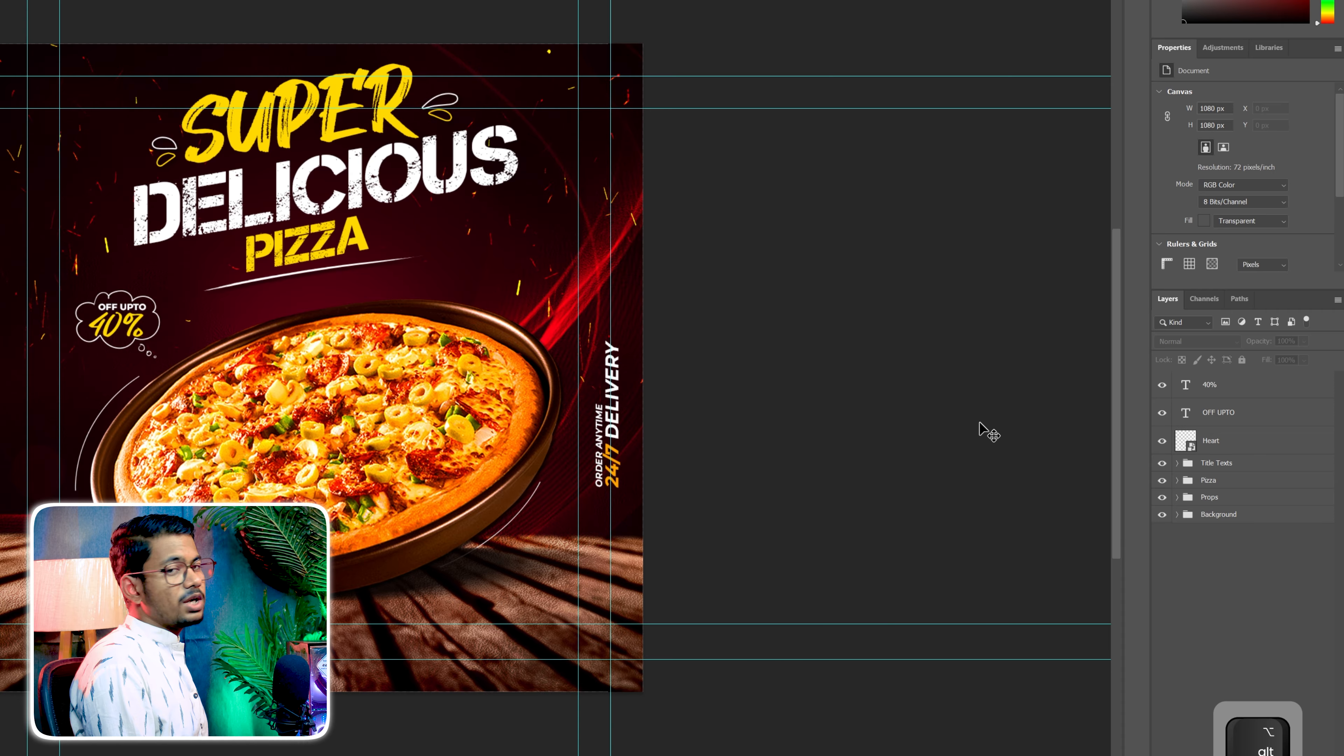
Group the 40%, OFF UPTO and Heart layers and rename the group for the discount
{"action": "left_click", "coordinate": [1243, 413]}
{"action": "left_click", "coordinate": [1249, 439], "text": "ctrl"}
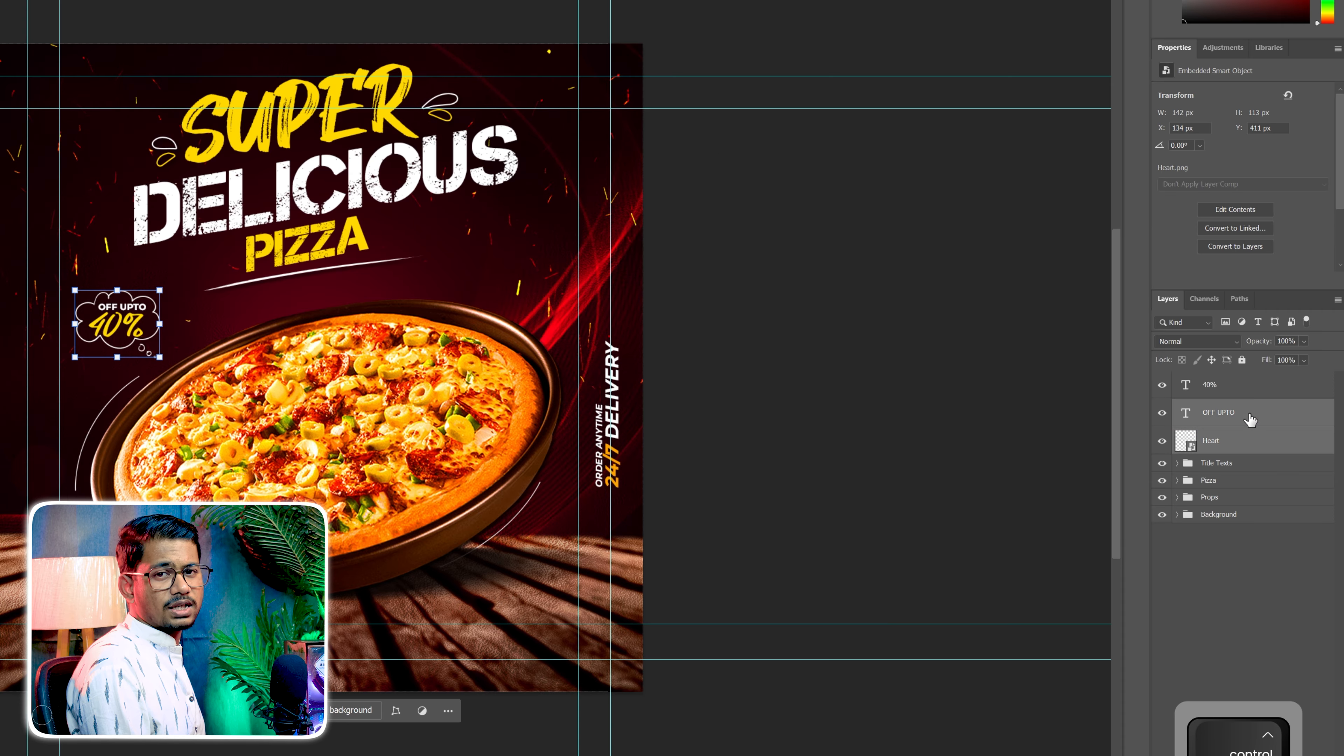
{"action": "left_click", "coordinate": [1251, 390], "text": "ctrl"}
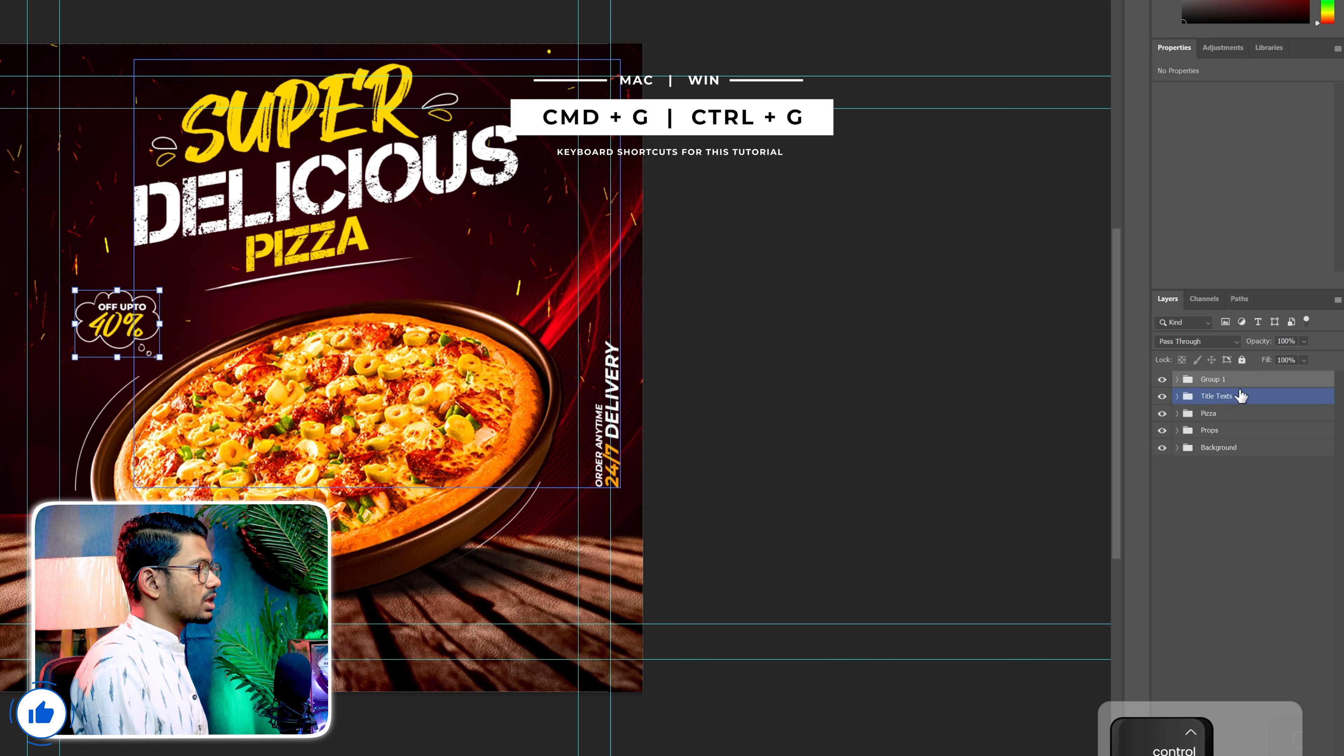
{"action": "key", "text": "ctrl+g"}
{"action": "type", "text": "Disco"}
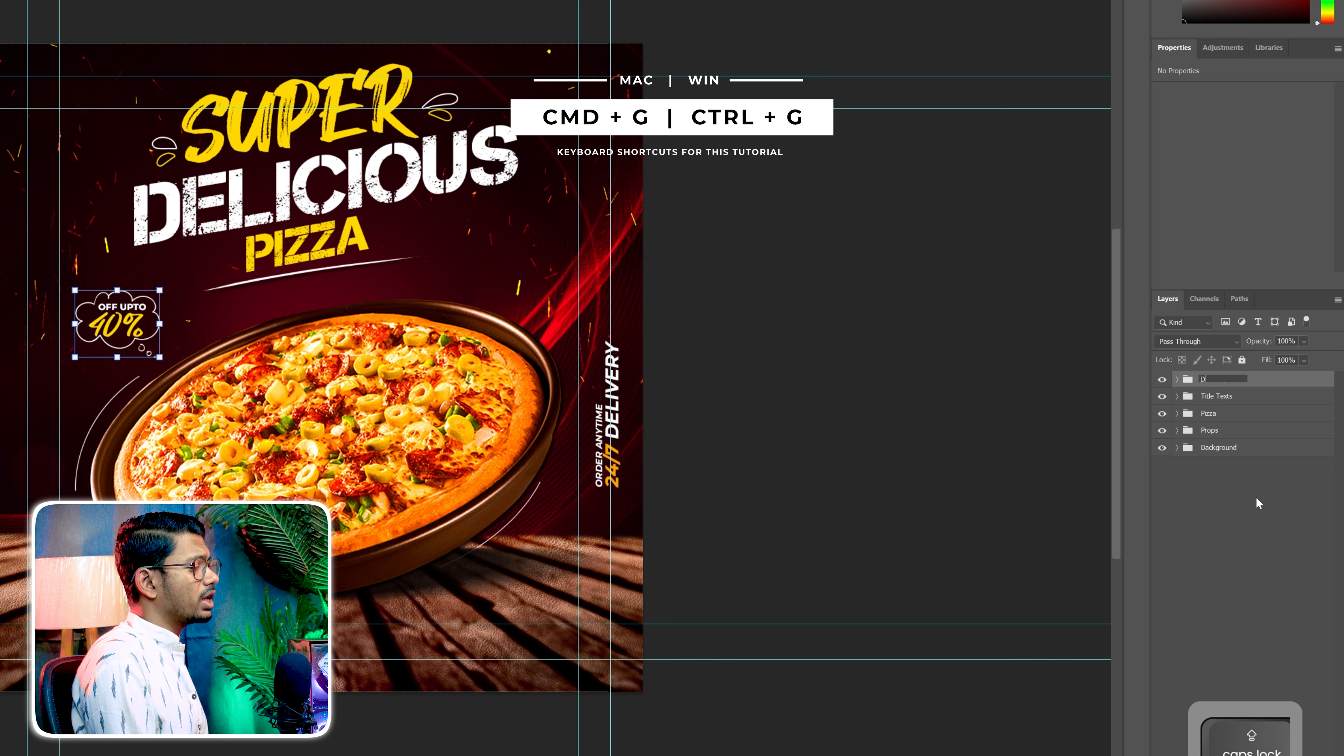
{"action": "type", "text": "n"}
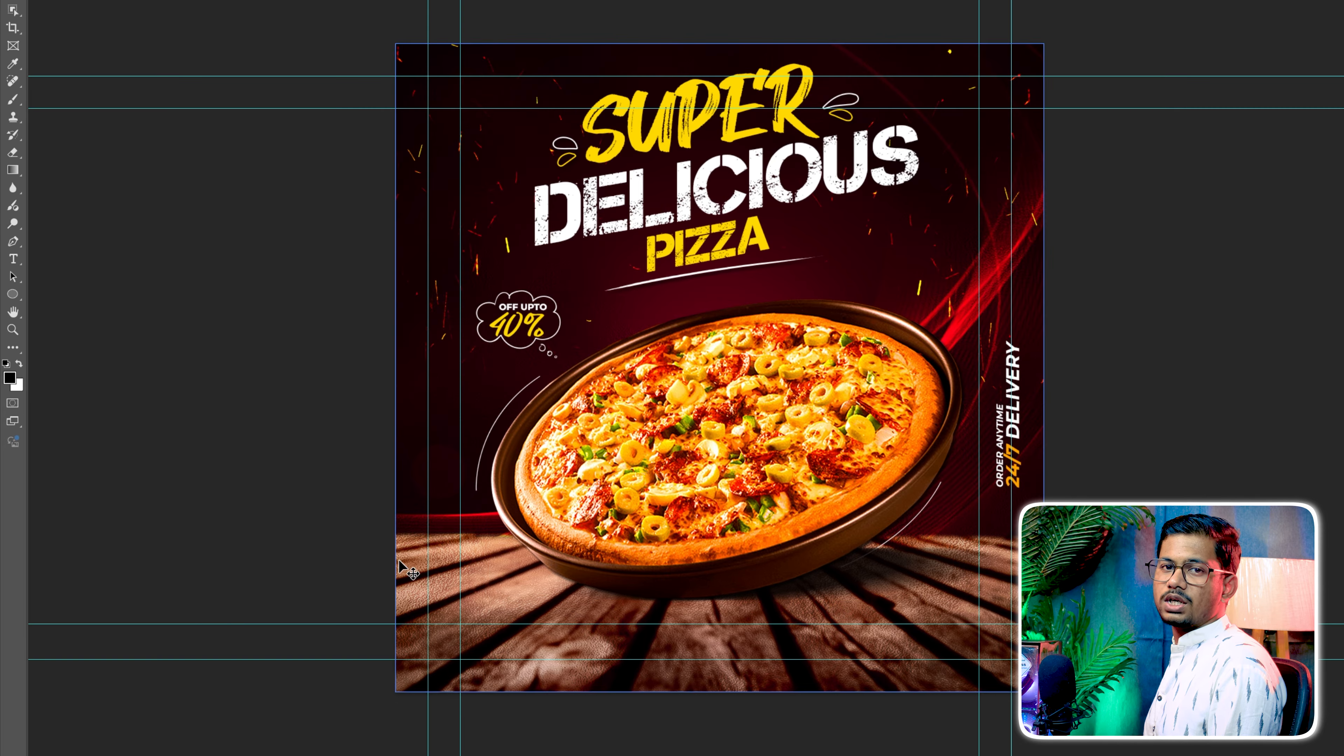
Draw a rectangle over the wooden table near the flyer's lower-left corner and fill it with orange
{"action": "right_click", "coordinate": [14, 300]}
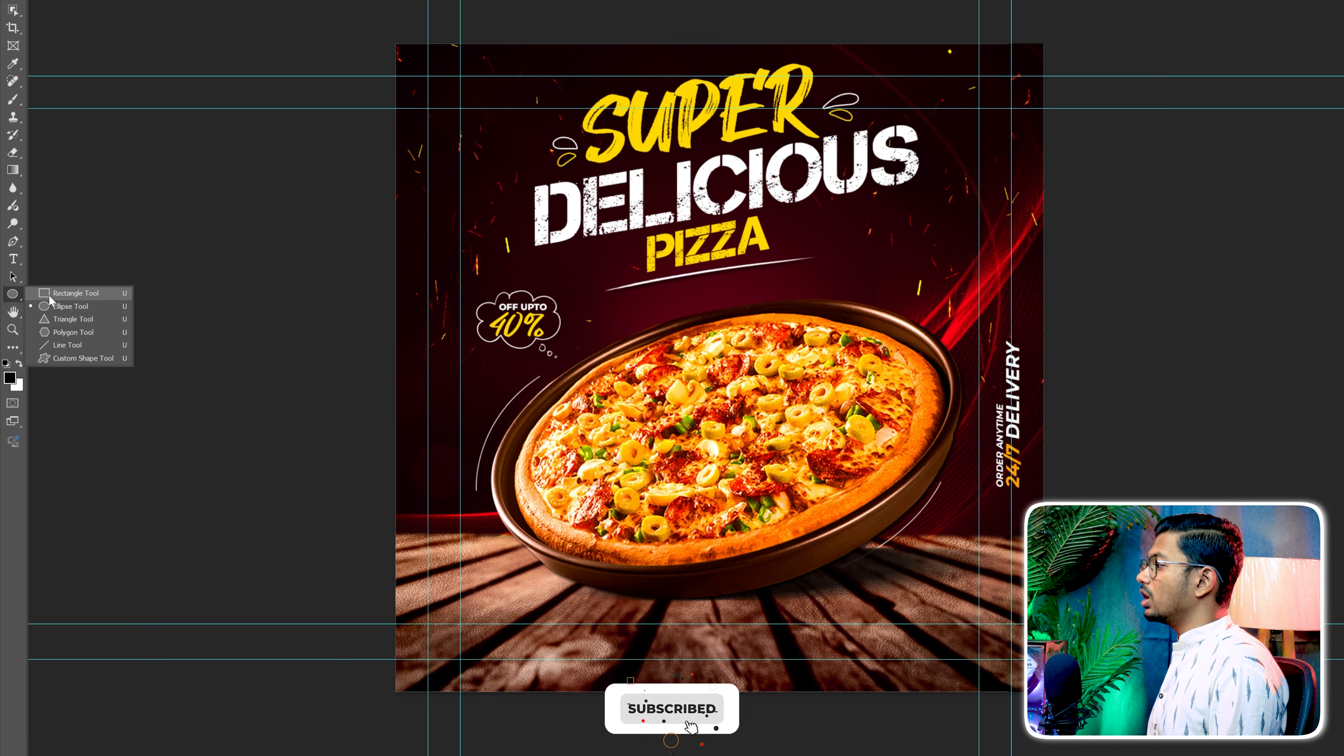
{"action": "left_click", "coordinate": [48, 295]}
{"action": "left_click_drag", "start_coordinate": [437, 633], "coordinate": [461, 637]}
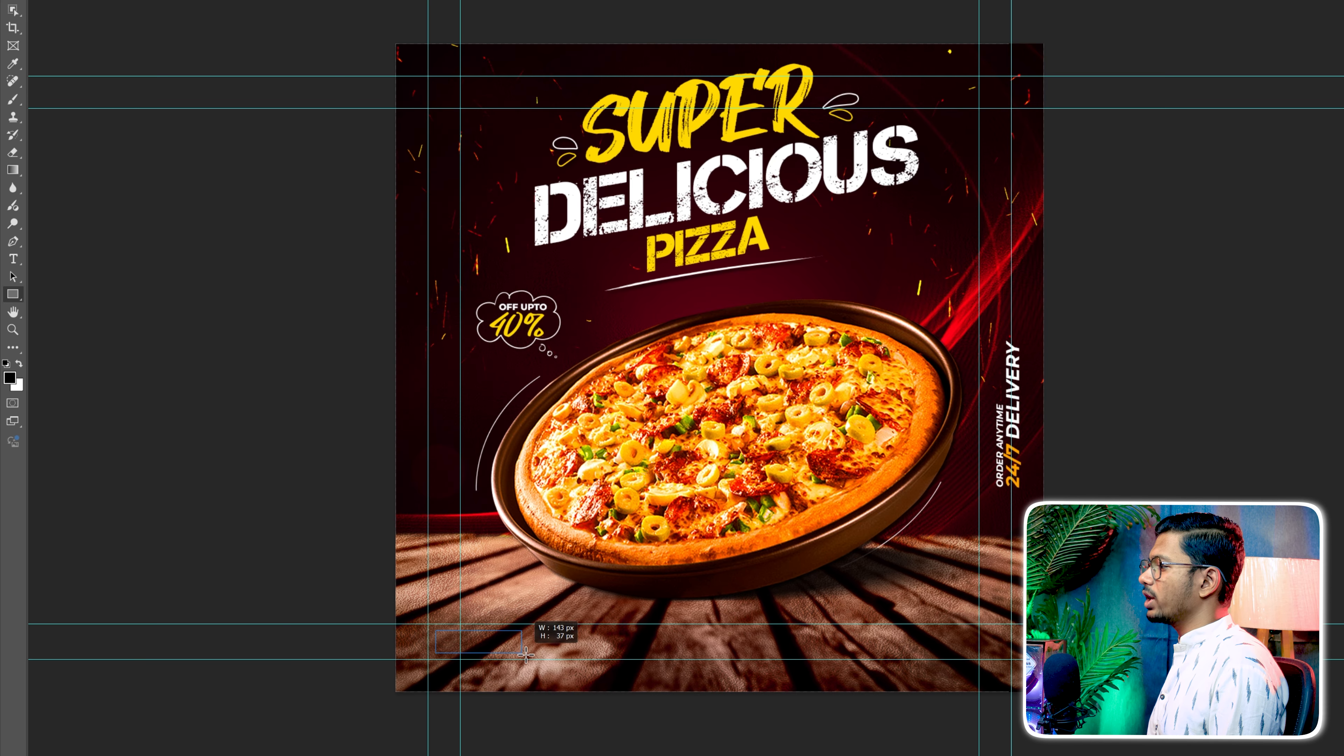
{"action": "left_click_drag", "start_coordinate": [540, 657], "coordinate": [539, 658]}
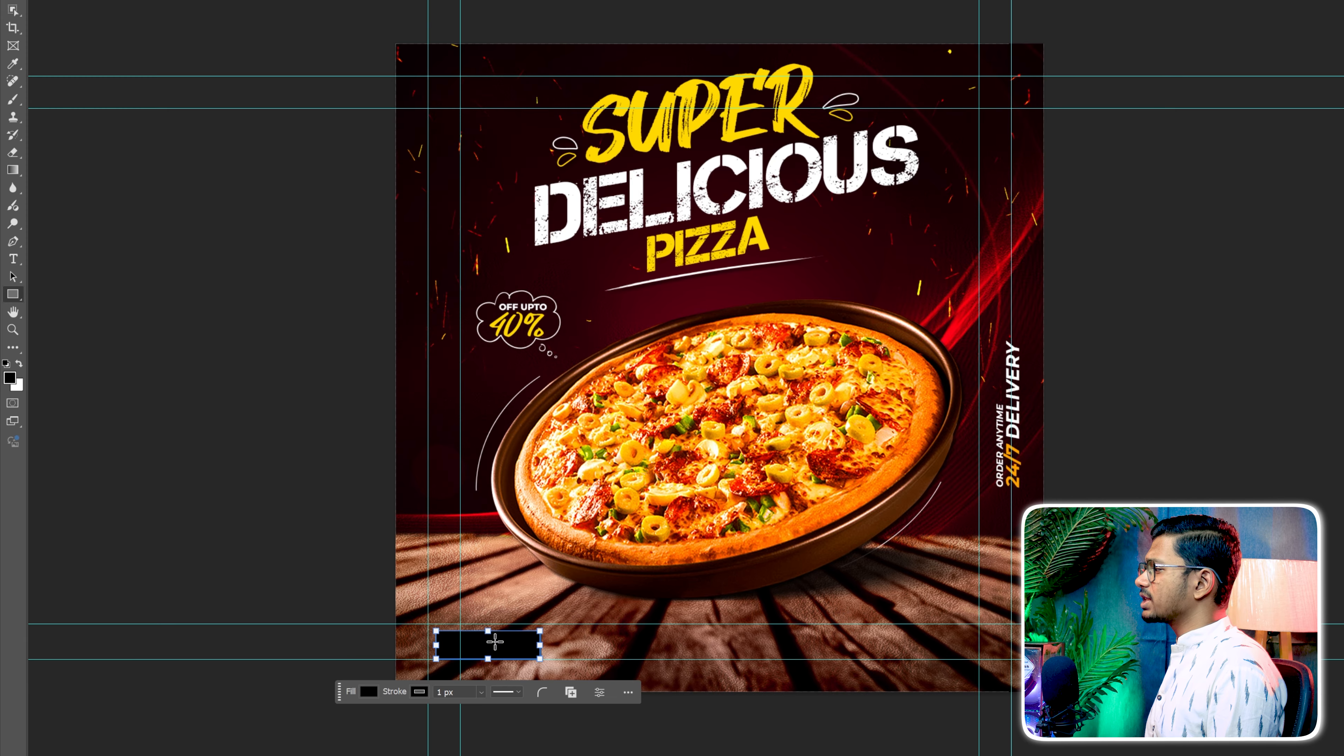
{"action": "left_click", "coordinate": [370, 692]}
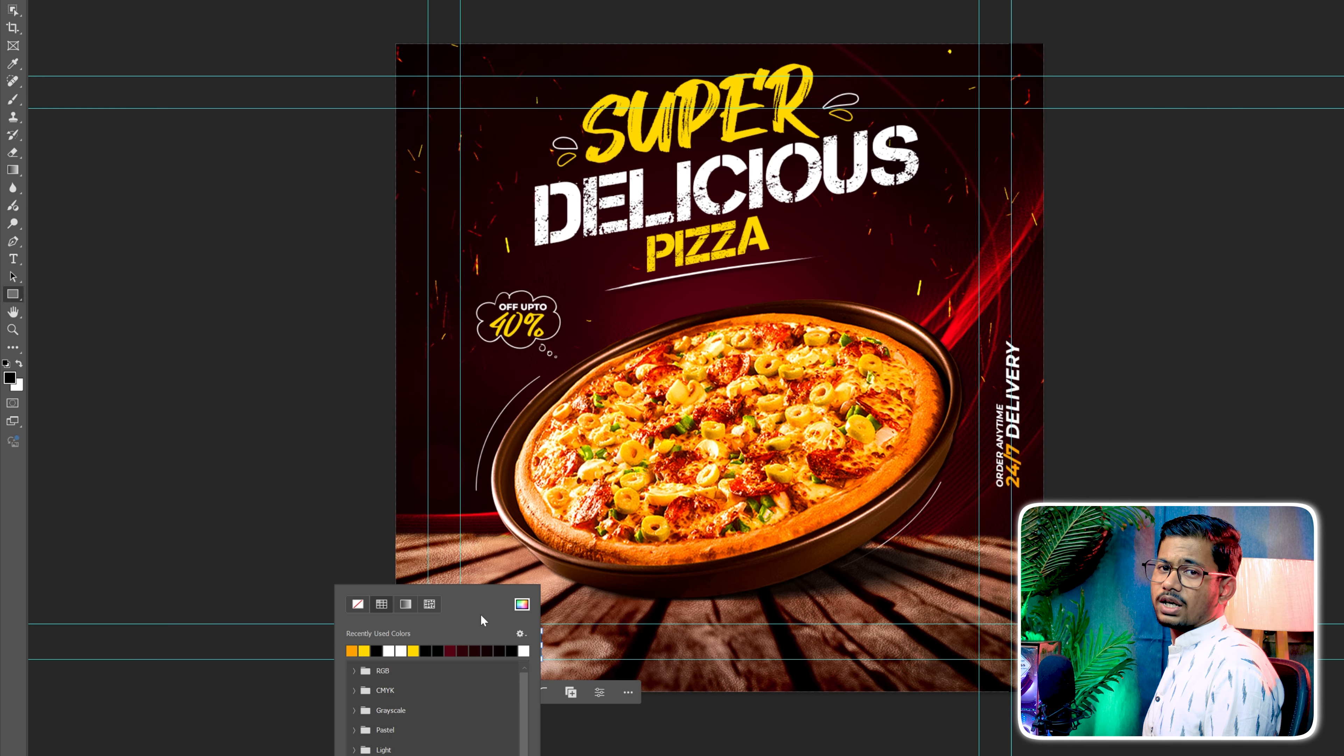
{"action": "key", "text": "v"}
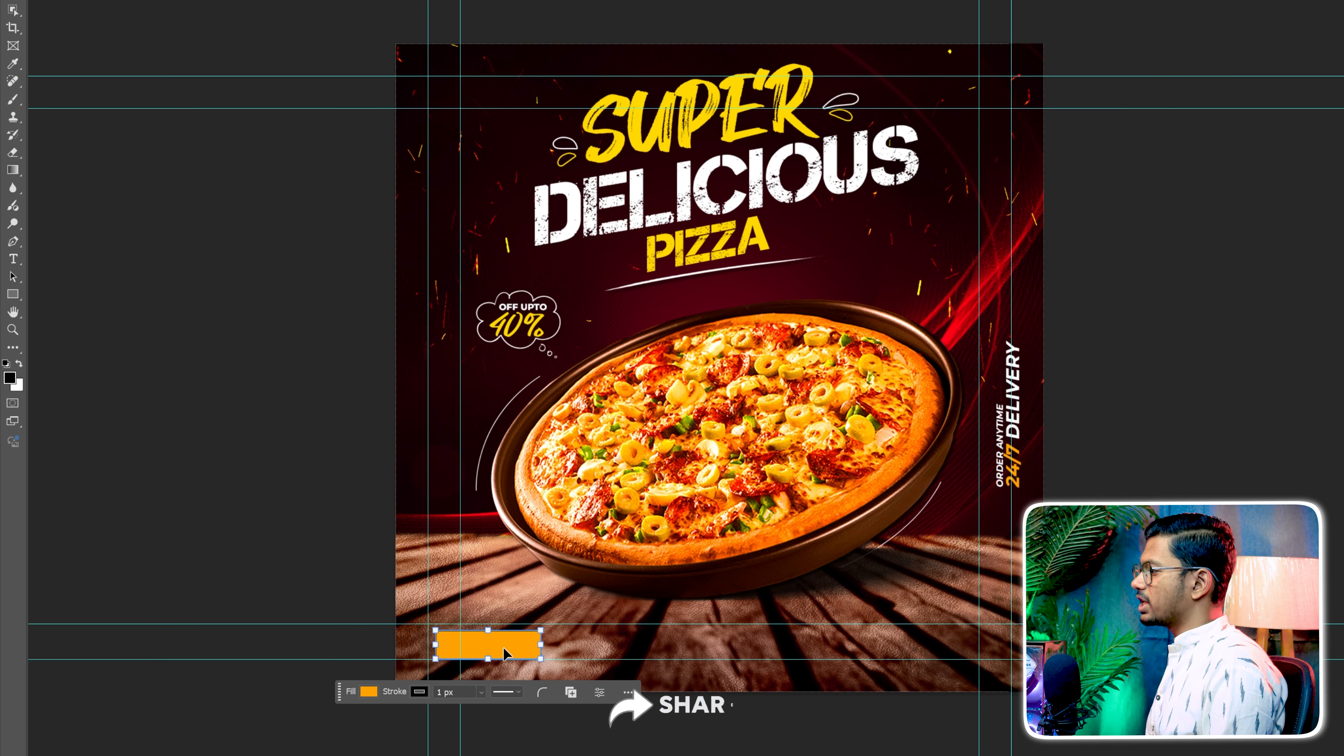
Resize the orange rectangle to about 203 x 56 px within the lower-left margin guides and fully round its corners
{"action": "left_click_drag", "start_coordinate": [505, 648], "coordinate": [499, 641]}
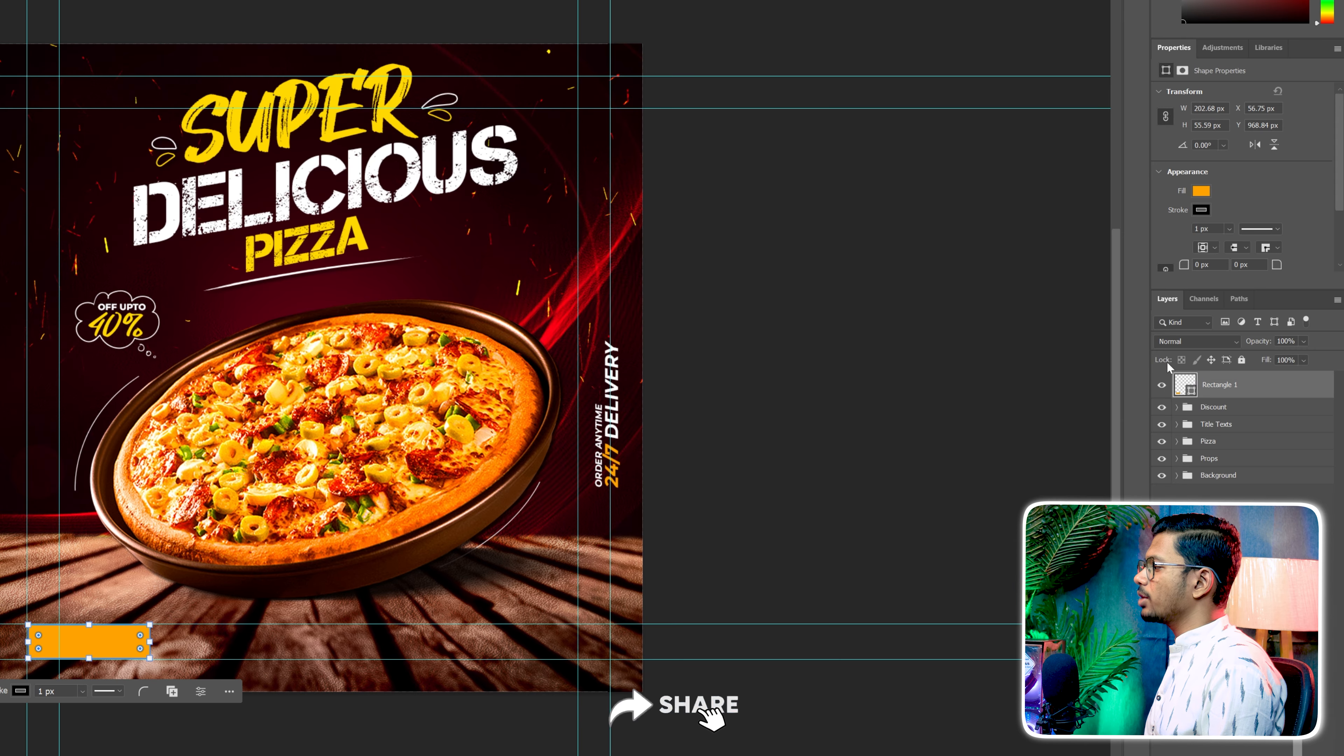
{"action": "scroll", "coordinate": [1288, 234], "scroll_direction": "down", "scroll_amount": 1}
{"action": "scroll", "coordinate": [1305, 229], "scroll_direction": "down", "scroll_amount": 1}
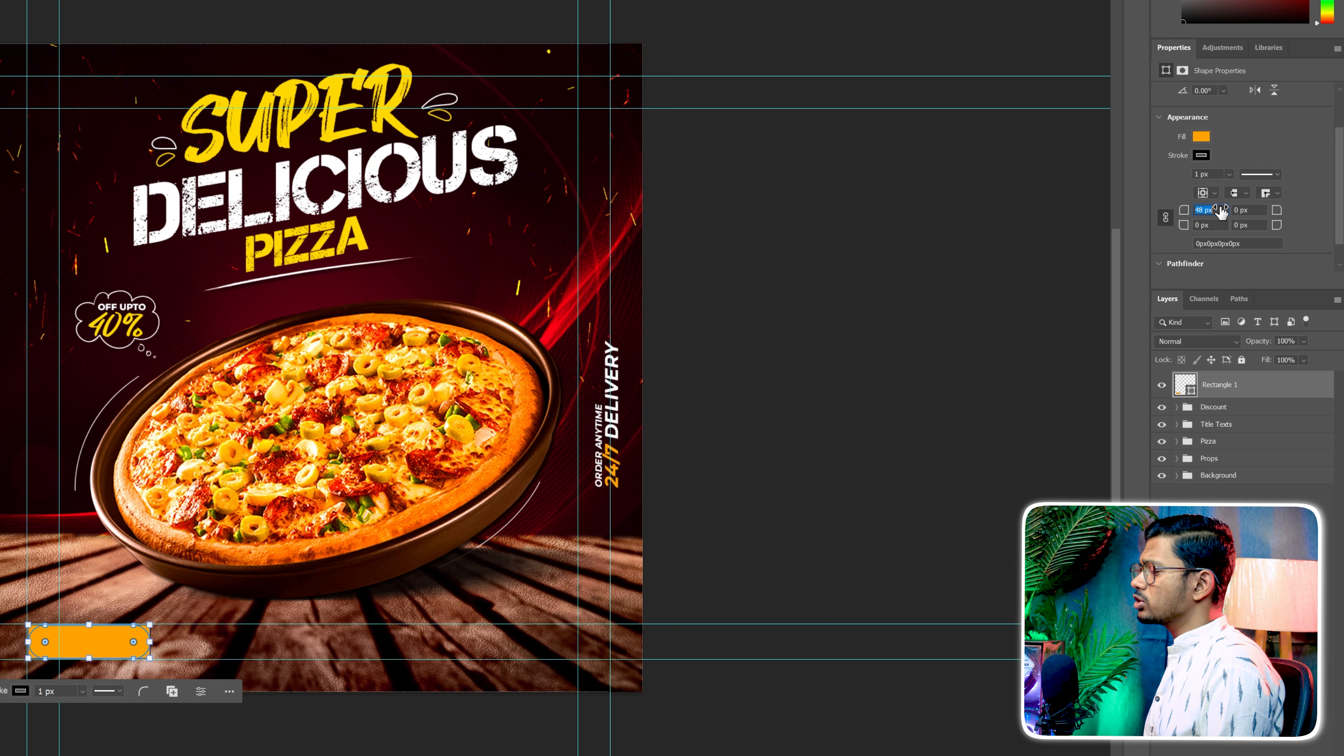
Add the text ORDER NOW over the orange rounded rectangle and colour it black (000000)
{"action": "key", "text": "t"}
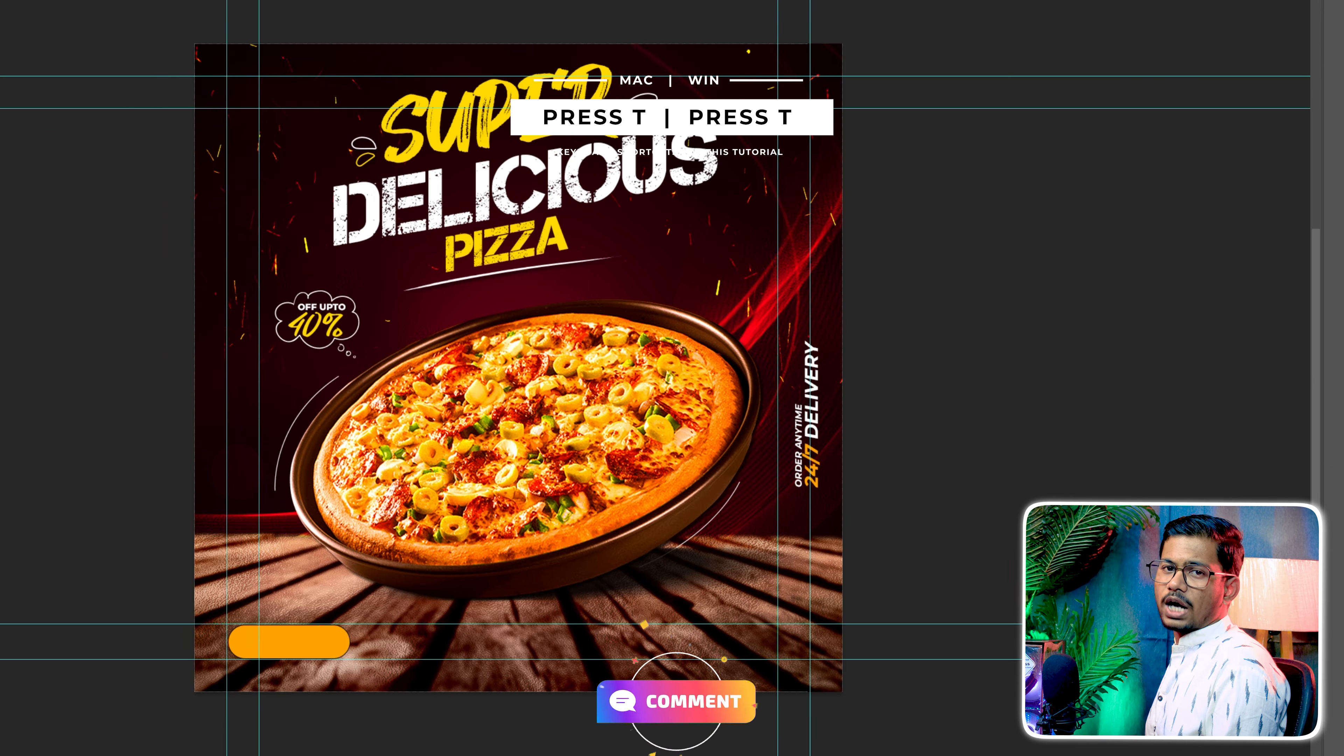
{"action": "left_click", "coordinate": [281, 643]}
{"action": "type", "text": "ORD"}
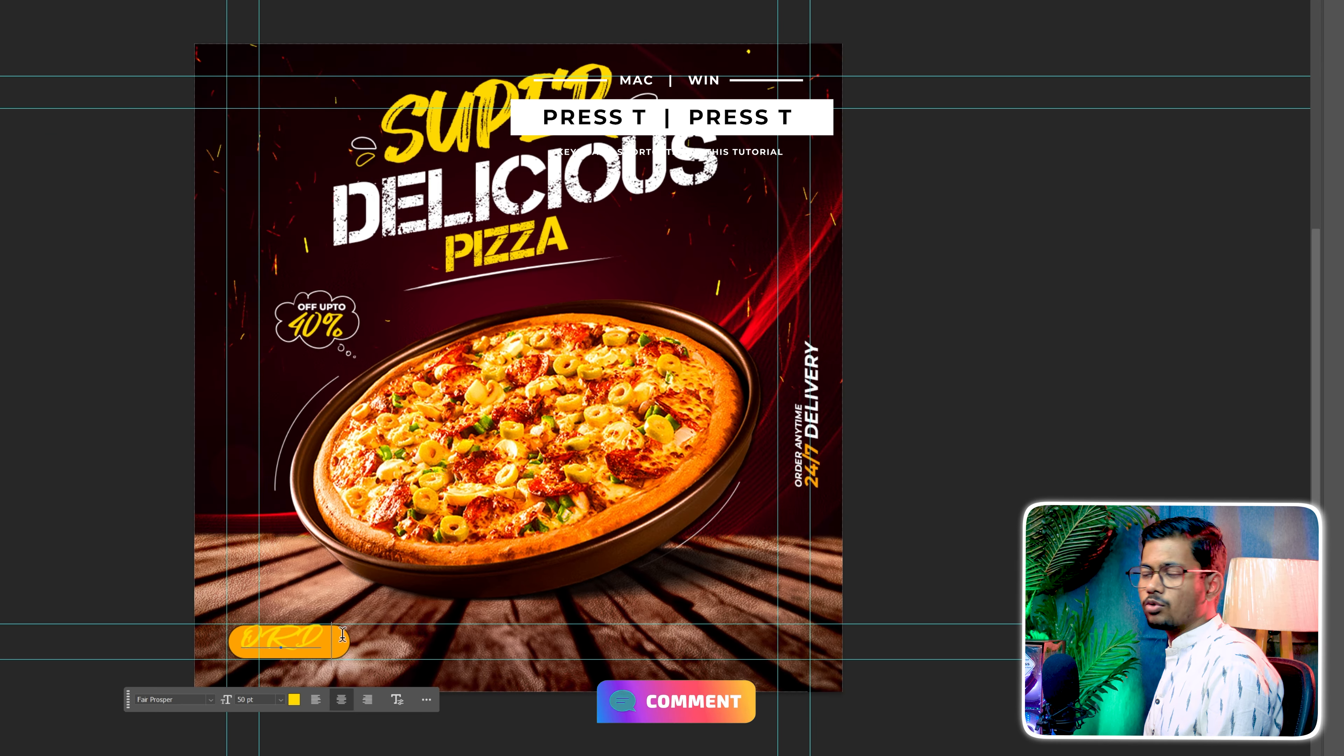
{"action": "type", "text": "ER NOW"}
{"action": "left_click_drag", "start_coordinate": [394, 640], "coordinate": [195, 641]}
{"action": "left_click", "coordinate": [294, 699]}
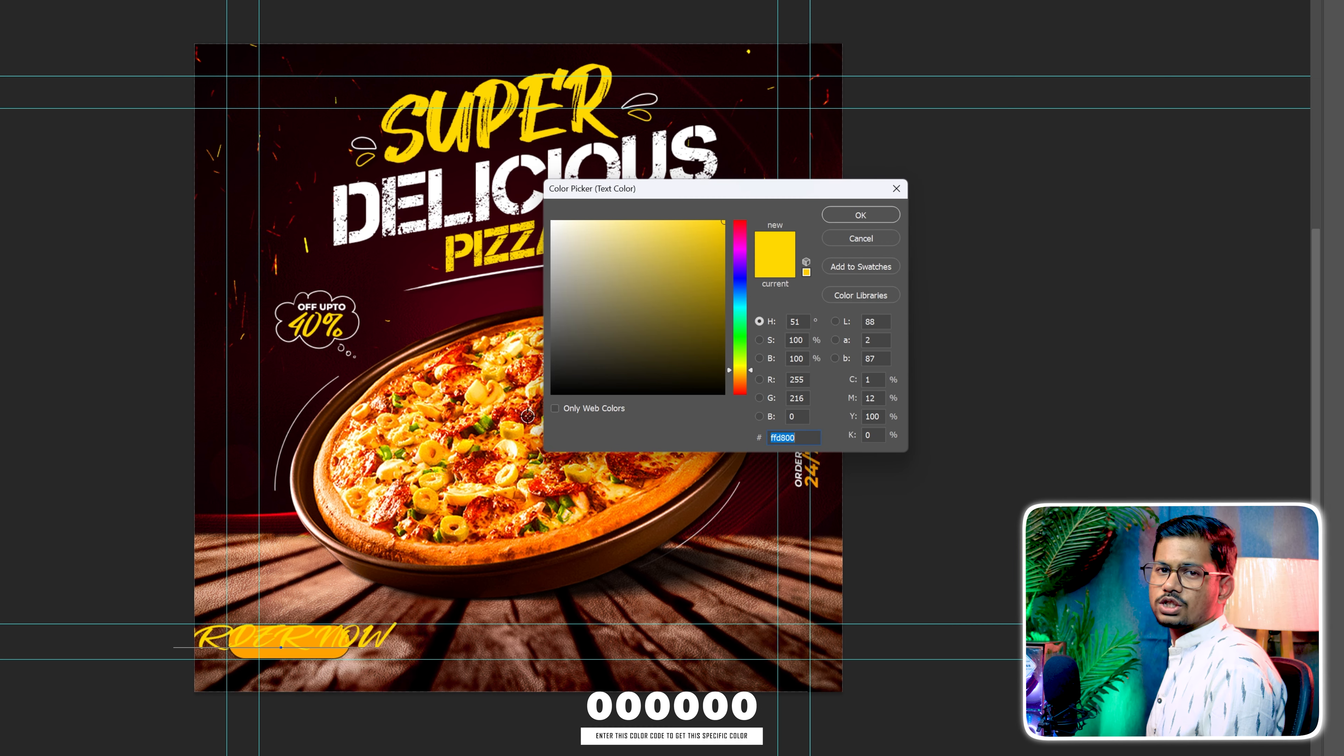
{"action": "left_click", "coordinate": [860, 215]}
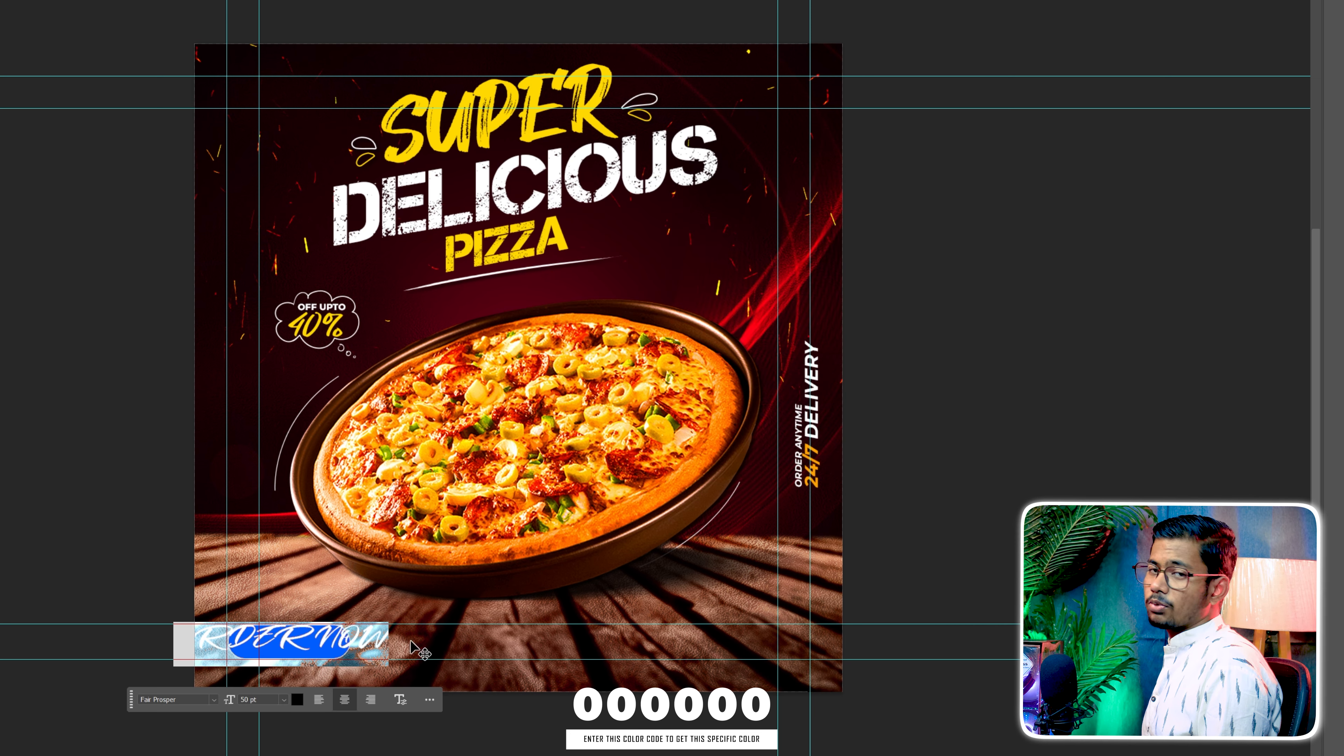
Set the ORDER NOW text in Montserrat Bold and scale it to about 171 x 33 px, centred inside the orange shape
{"action": "left_click", "coordinate": [214, 700]}
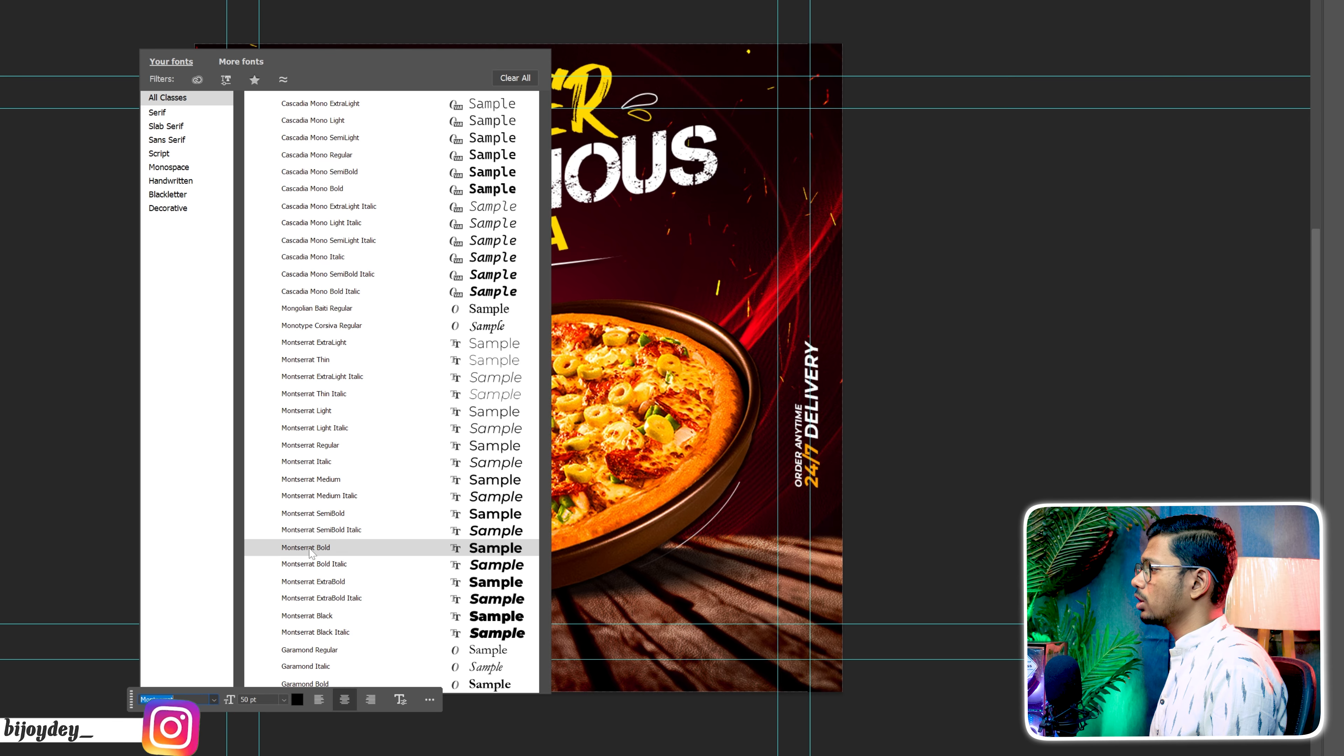
{"action": "left_click", "coordinate": [311, 548]}
{"action": "left_click_drag", "start_coordinate": [387, 641], "coordinate": [294, 637]}
{"action": "left_click_drag", "start_coordinate": [274, 643], "coordinate": [337, 648]}
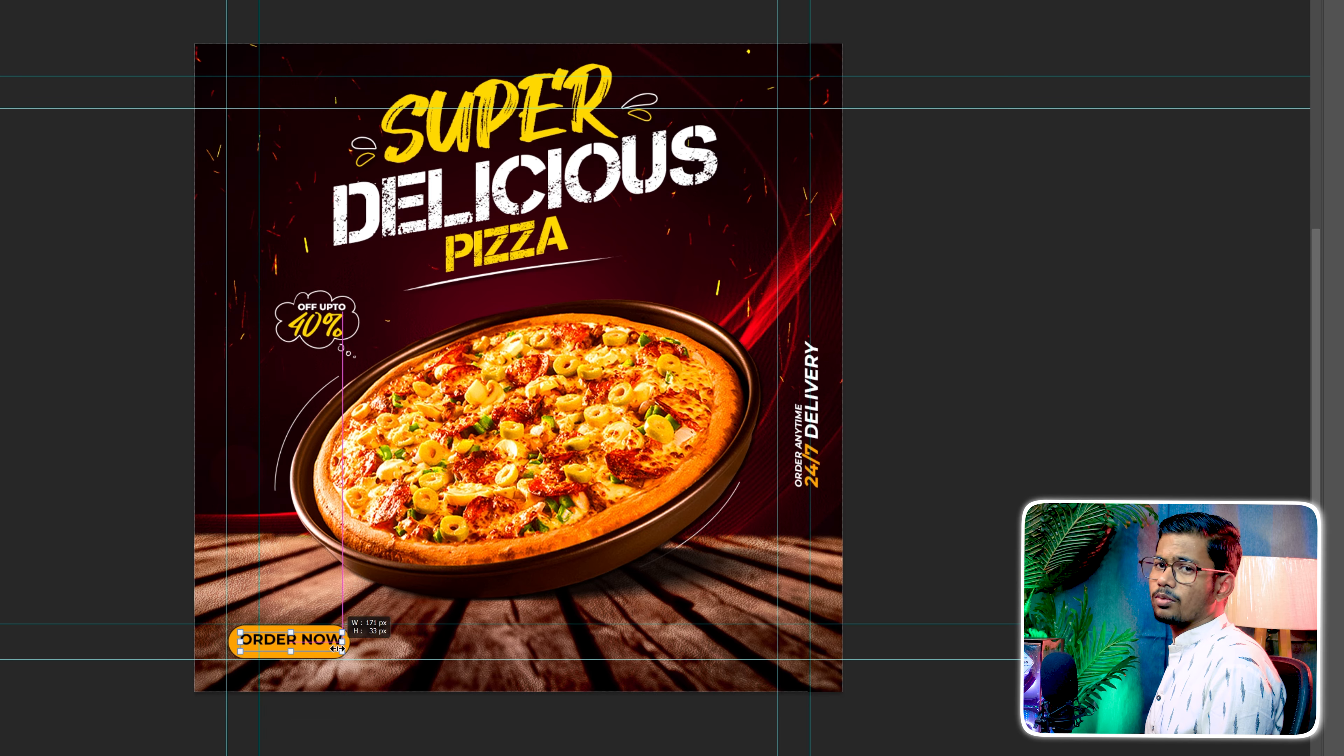
{"action": "key", "text": "ctrl+Return"}
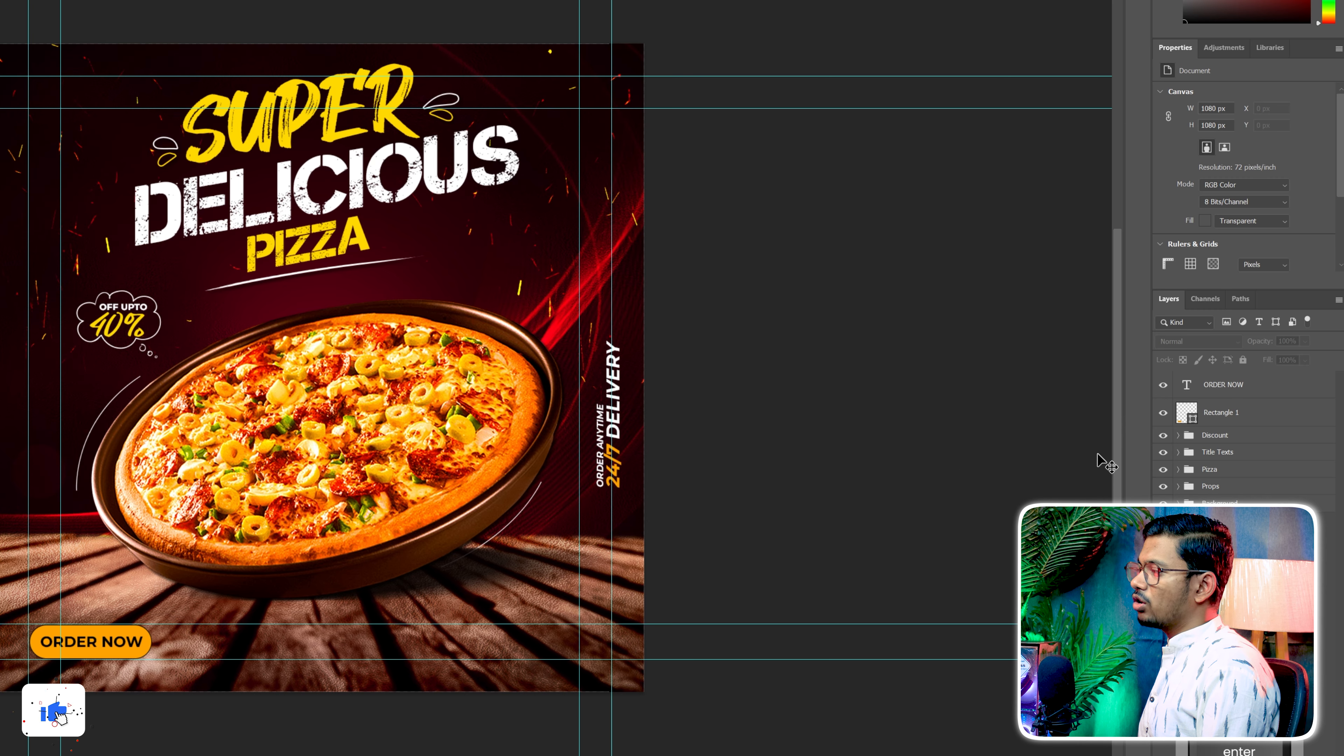
Rename the Rectangle 1 layer as Small Rectangle
{"action": "double_click", "coordinate": [1220, 413]}
{"action": "type", "text": "S"}
{"action": "key", "text": "Caps_Lock"}
{"action": "type", "text": "mall Rectangle"}
{"action": "key", "text": "Return"}
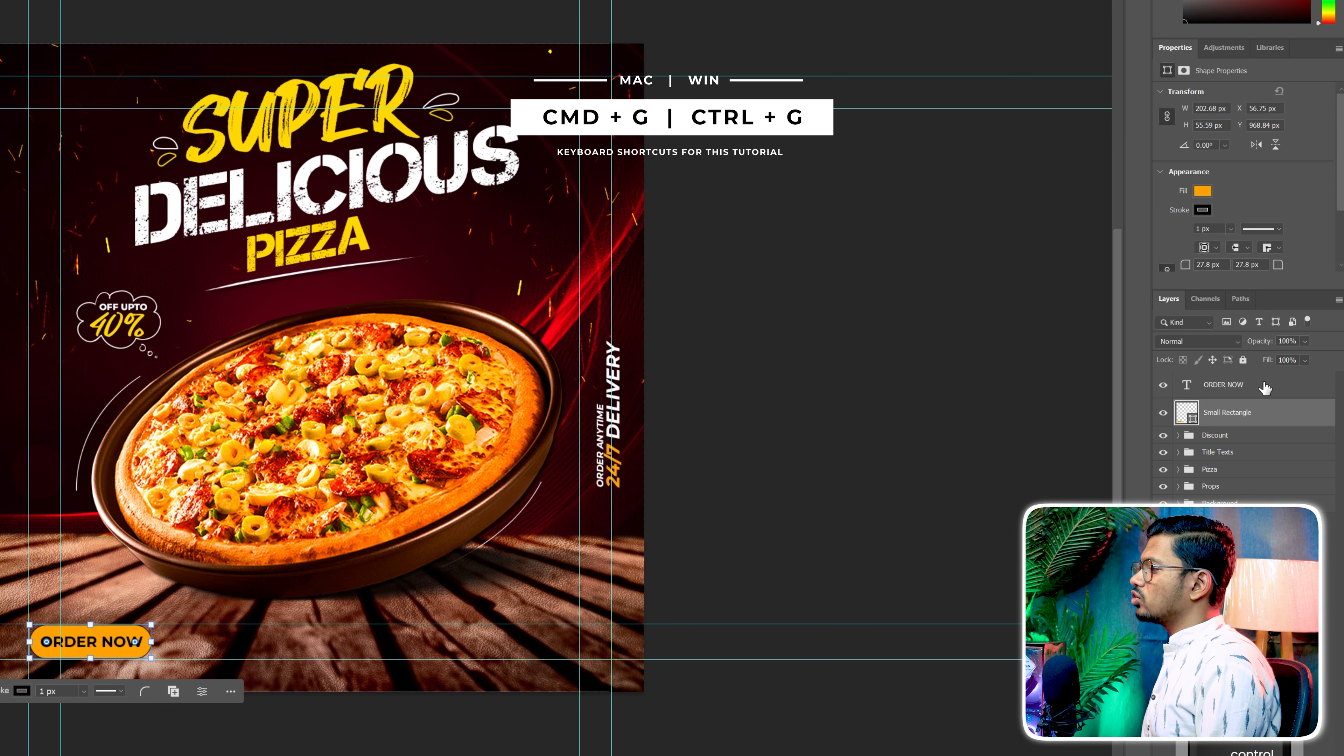
Group the ORDER NOW and Small Rectangle layers and scale the group to about 72% at the lower-left margin guide
{"action": "left_click", "coordinate": [1265, 388], "text": "ctrl"}
{"action": "key", "text": "ctrl+g"}
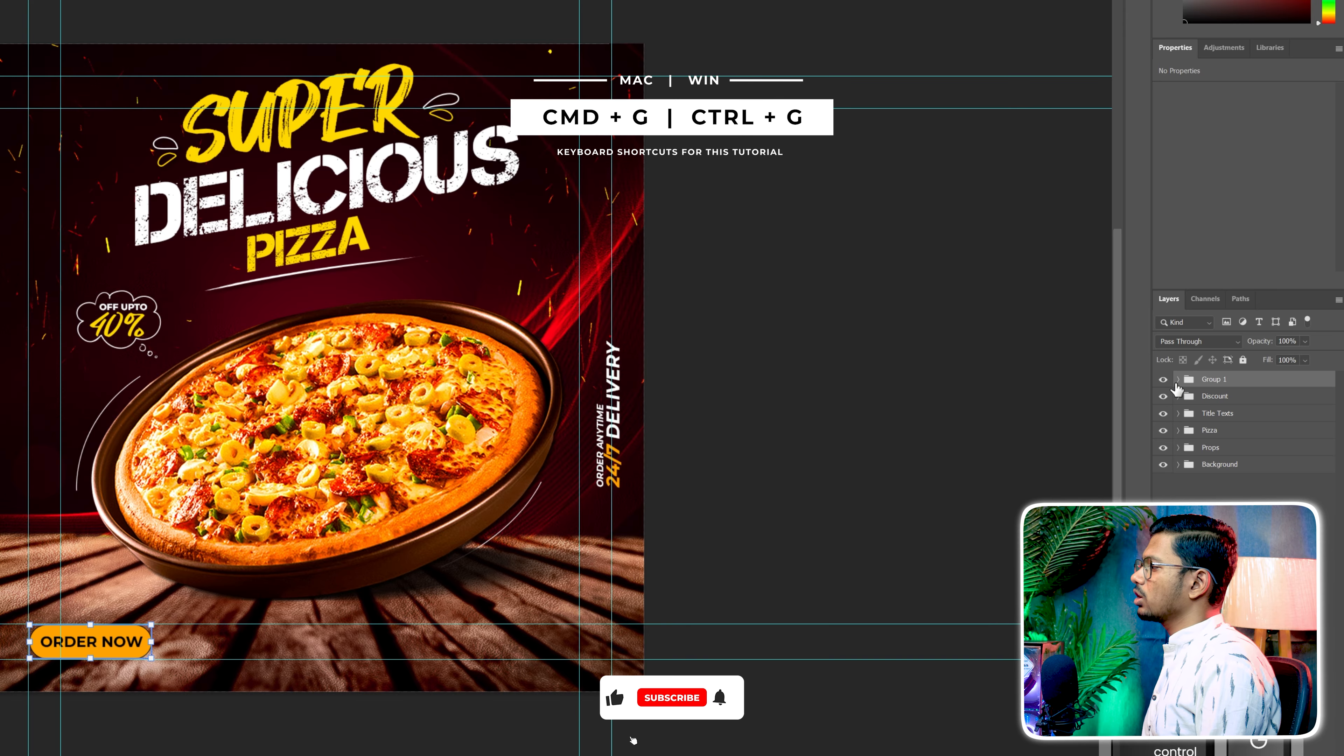
{"action": "left_click_drag", "start_coordinate": [158, 645], "coordinate": [116, 650]}
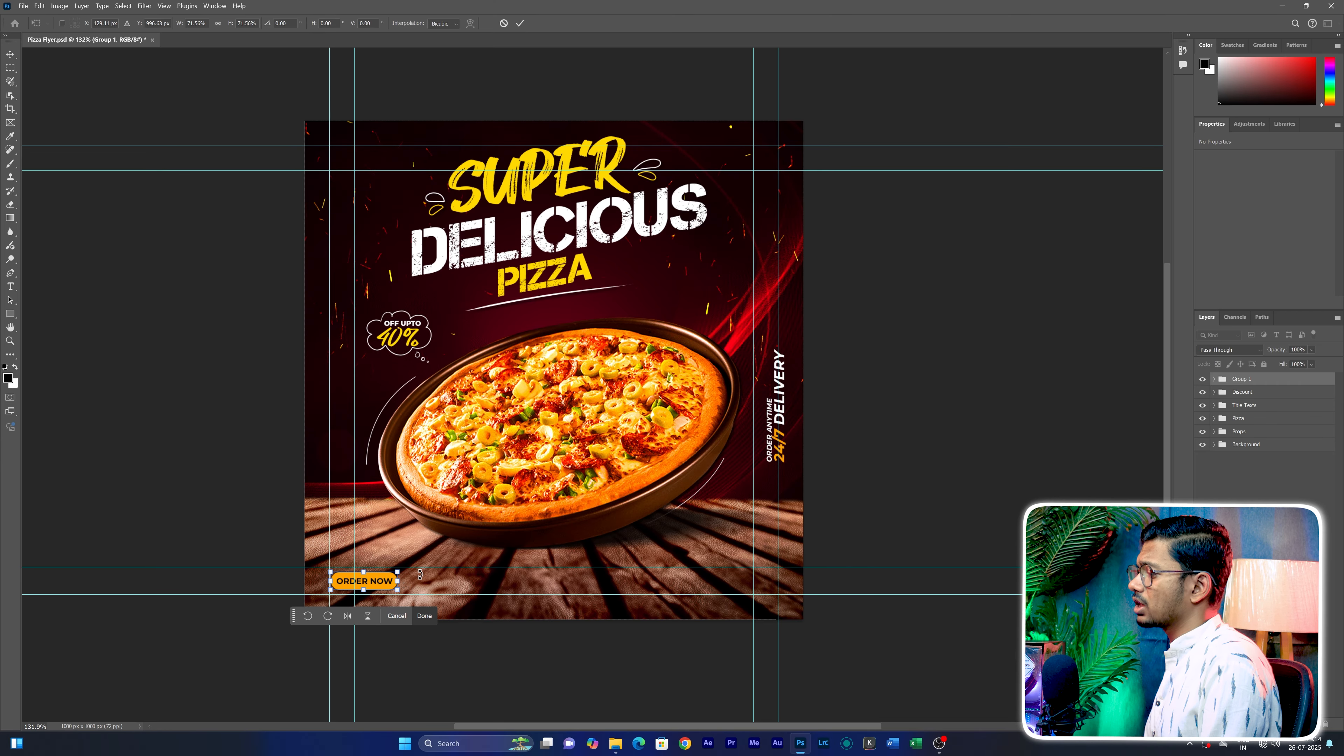
{"action": "key", "text": "Return"}
{"action": "left_click", "coordinate": [890, 506]}
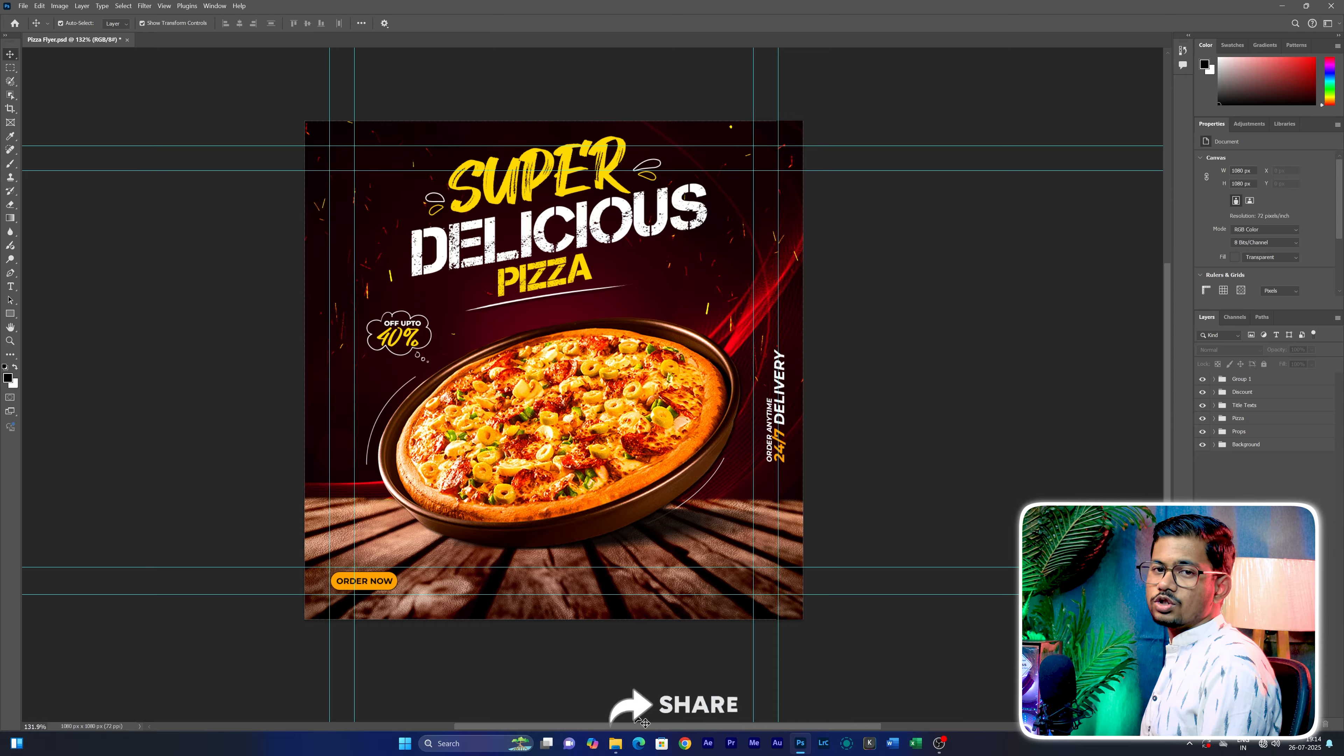
Place the Telephone image from the PNG Image folder and scale it down to a small icon at the flyer's lower right
{"action": "left_click", "coordinate": [615, 743]}
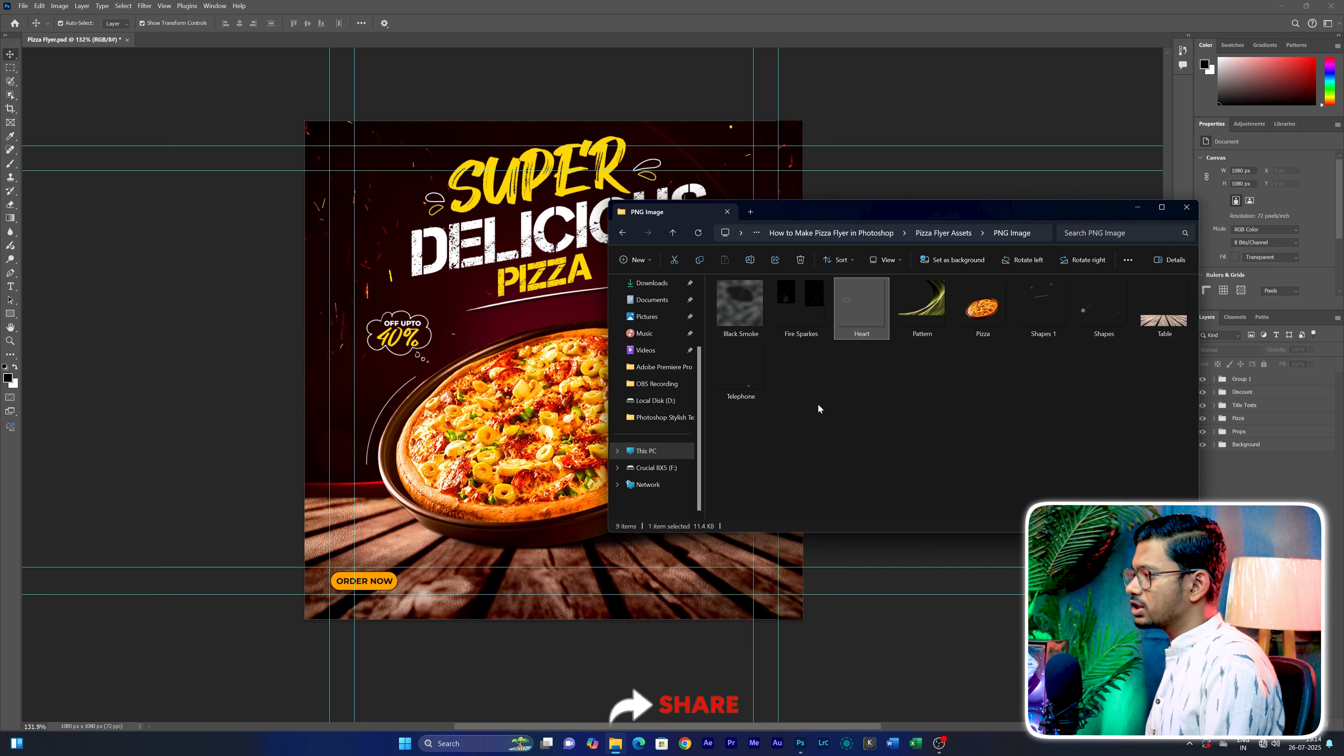
{"action": "left_click", "coordinate": [729, 385]}
{"action": "left_click_drag", "start_coordinate": [677, 396], "coordinate": [518, 691]}
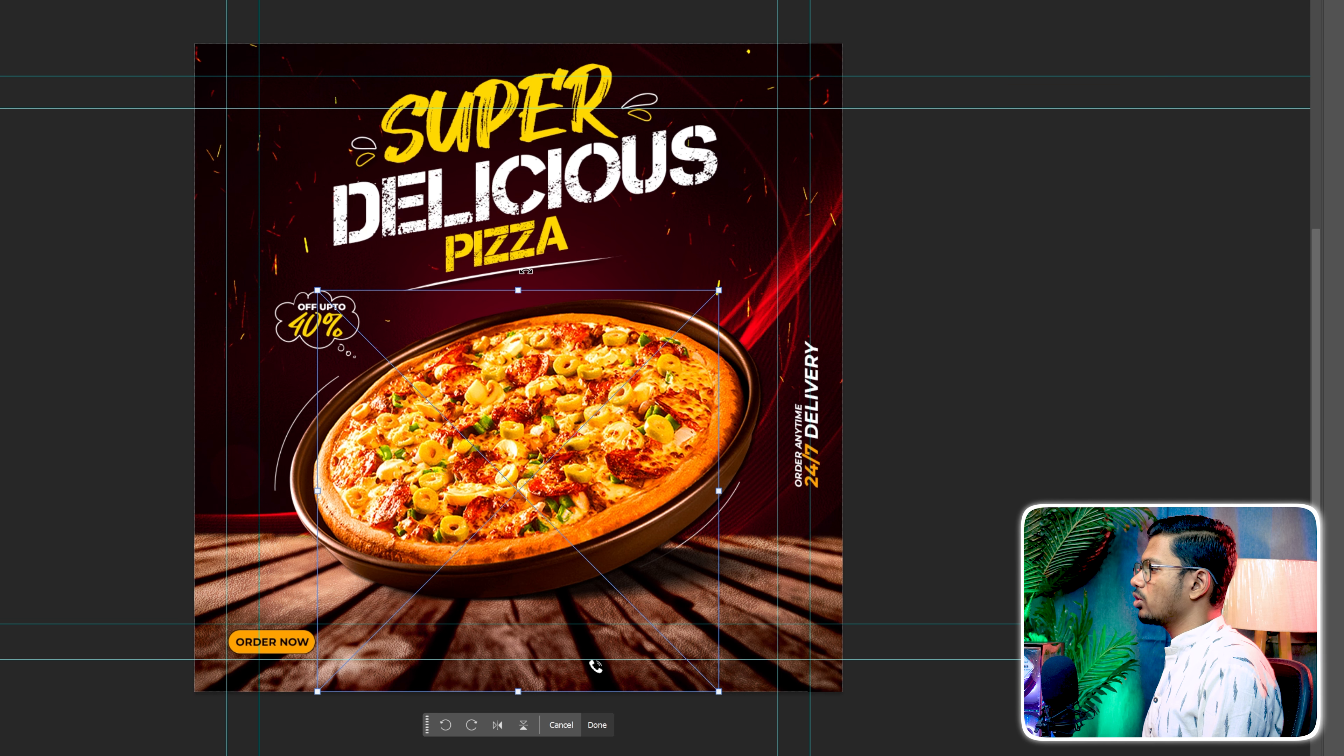
{"action": "left_click_drag", "start_coordinate": [518, 291], "coordinate": [519, 45]}
{"action": "key", "text": "Return"}
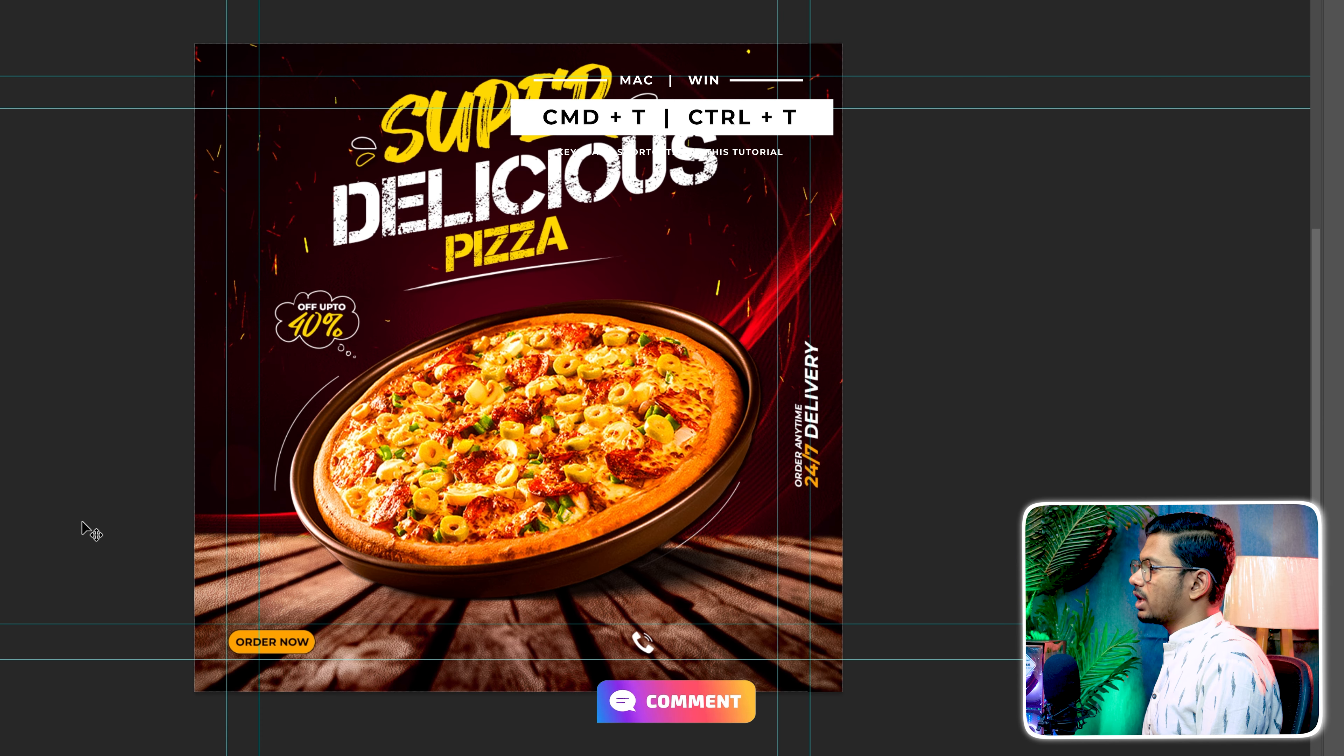
Add the text For Delivery beside the telephone icon and colour it white (ffffff)
{"action": "left_click", "coordinate": [695, 636]}
{"action": "type", "text": "For"}
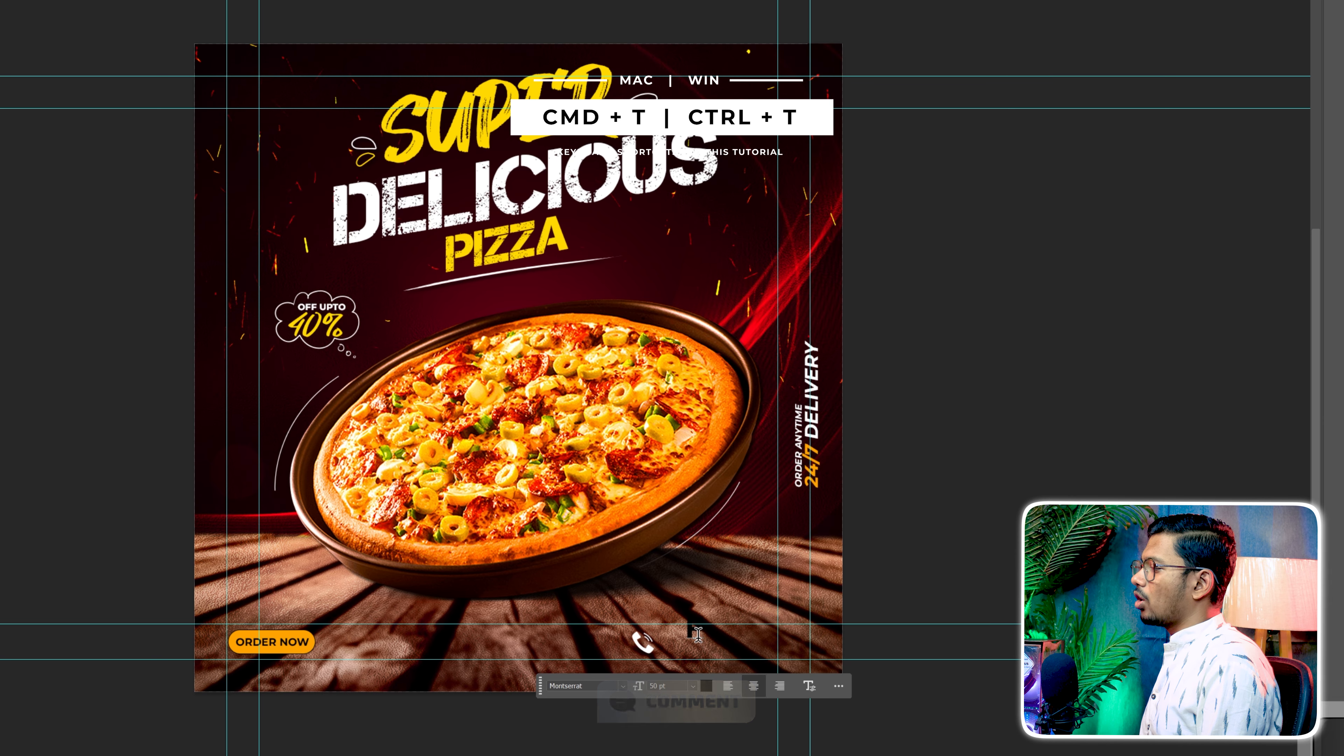
{"action": "type", "text": " Delive"}
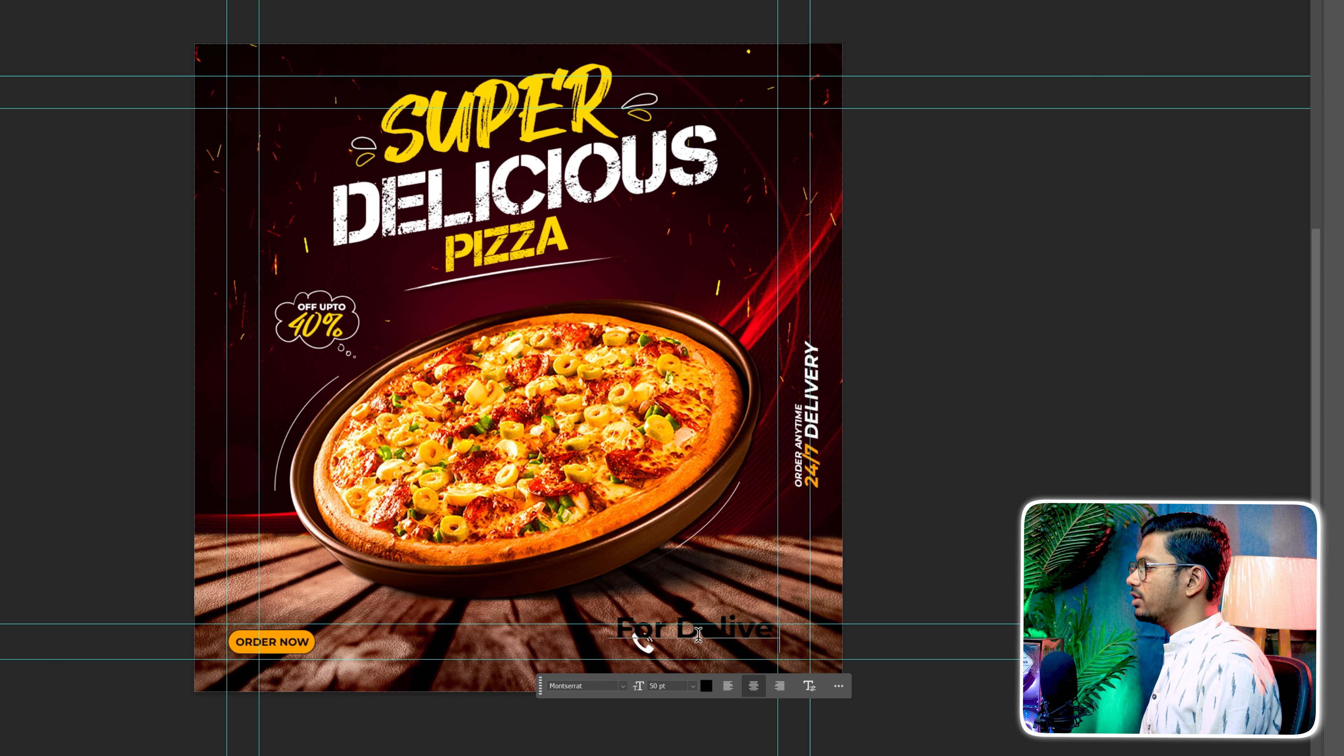
{"action": "key", "text": "ctrl+a"}
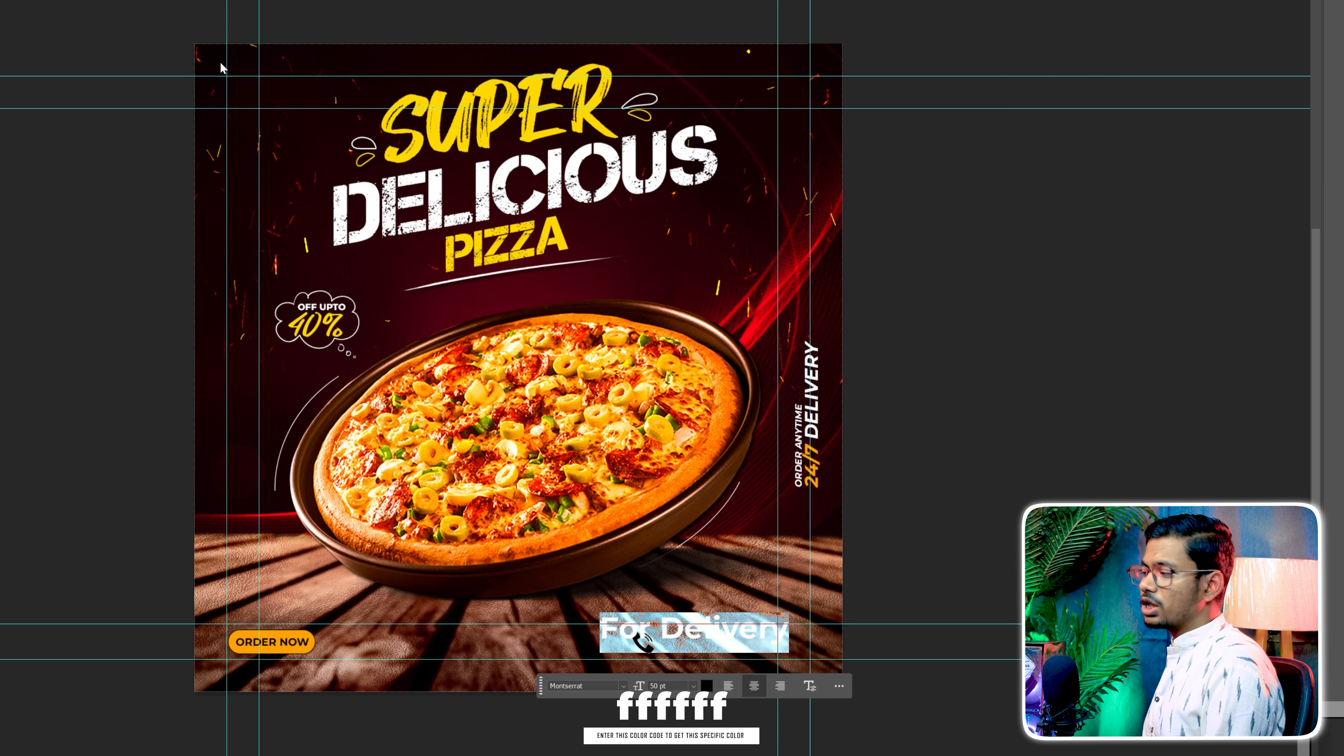
{"action": "left_click", "coordinate": [706, 686]}
{"action": "left_click", "coordinate": [860, 215]}
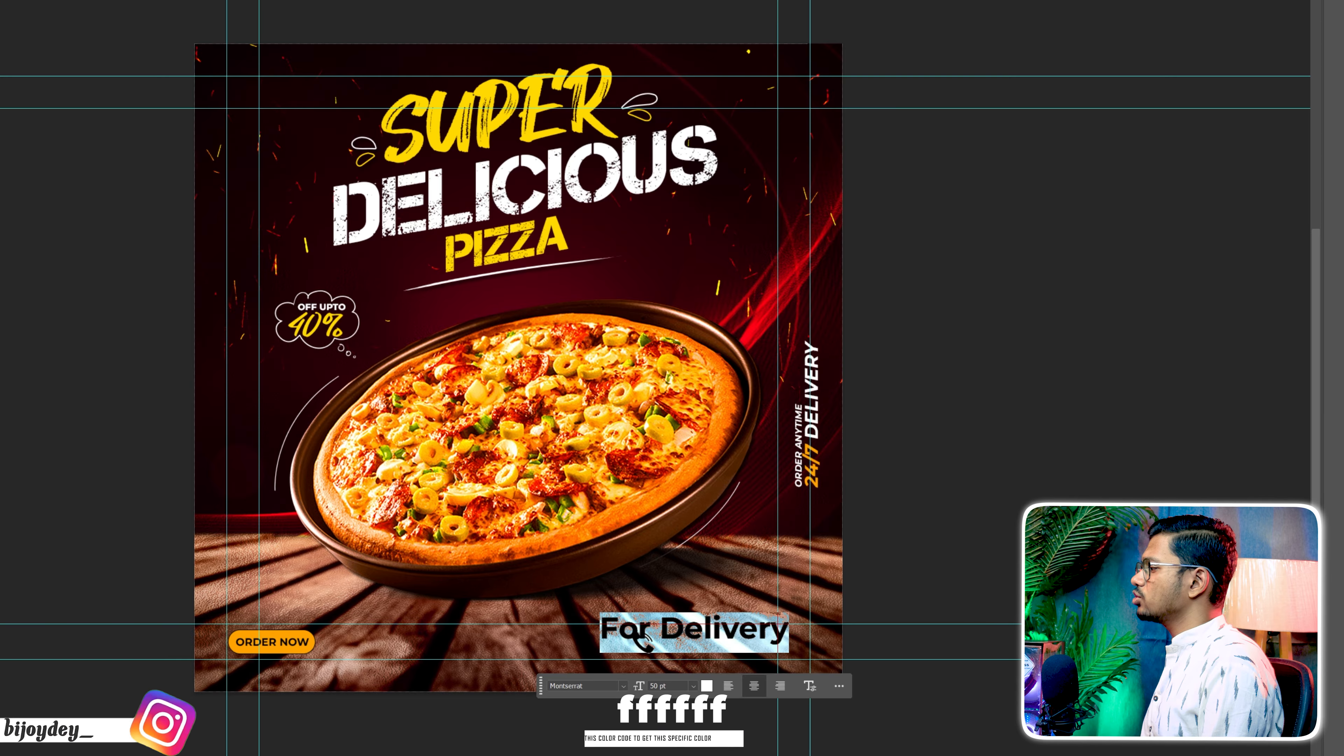
Set the For Delivery text in Montserrat Medium, scale it down and position it to the right of the telephone icon
{"action": "left_click", "coordinate": [614, 686]}
{"action": "type", "text": "mo"}
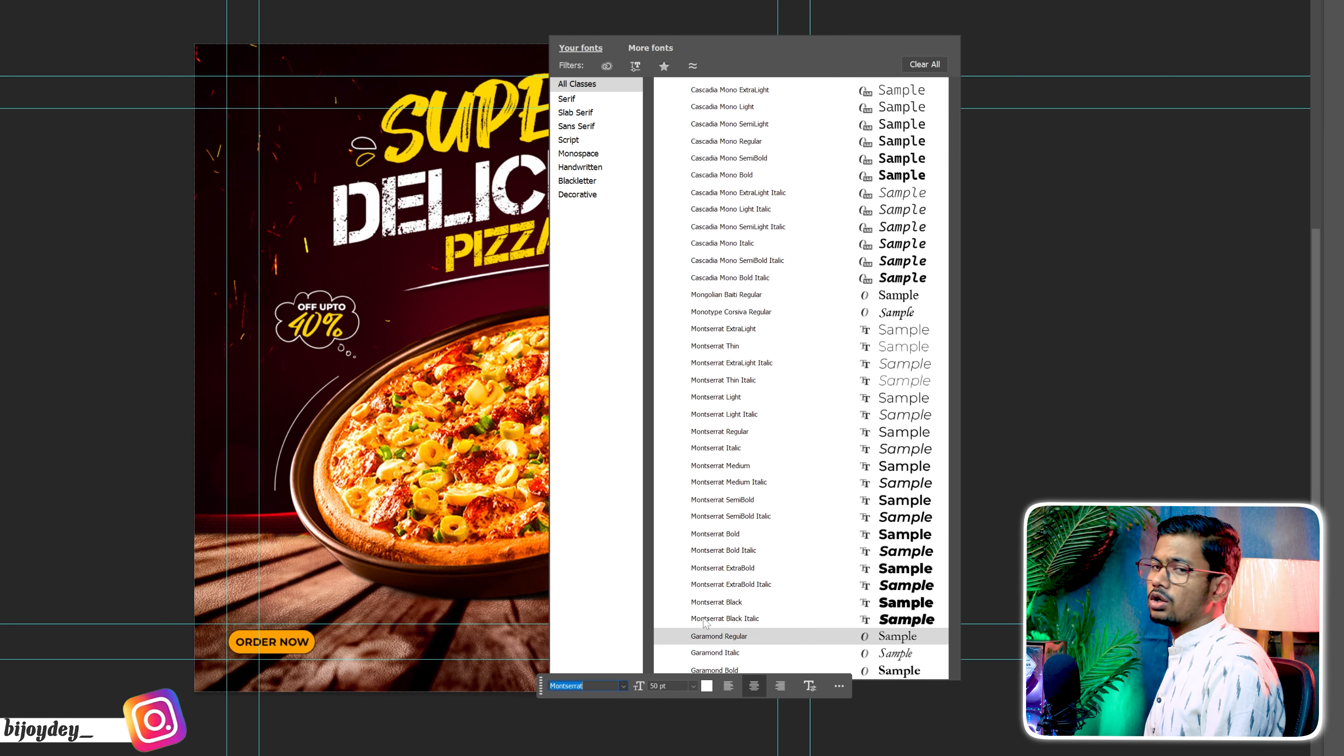
{"action": "left_click", "coordinate": [751, 466]}
{"action": "key", "text": "ctrl+Return"}
{"action": "left_click_drag", "start_coordinate": [697, 646], "coordinate": [736, 642]}
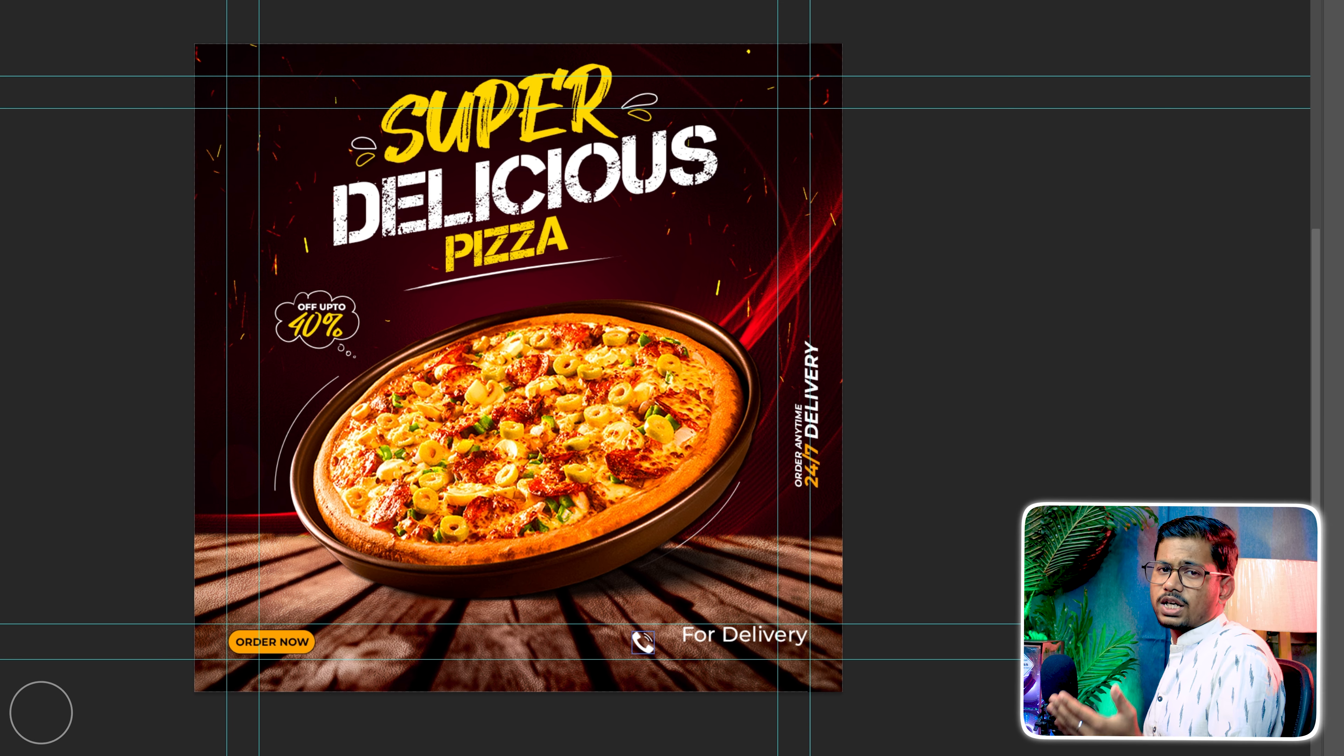
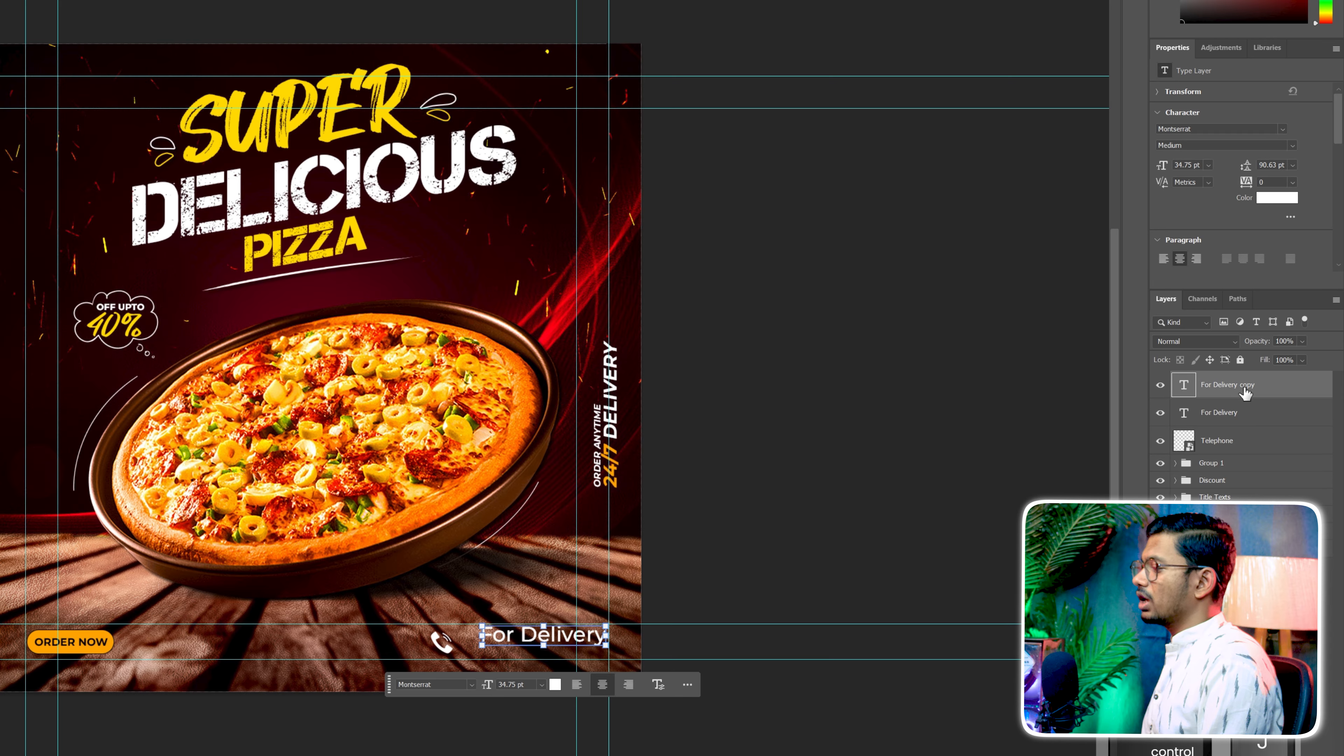
Move the For Delivery copy directly below the original text and replace its wording with the hyphenated delivery phone number
{"action": "key", "text": "shift+Down"}
{"action": "key", "text": "shift+Down"}
{"action": "key", "text": "shift+Down"}
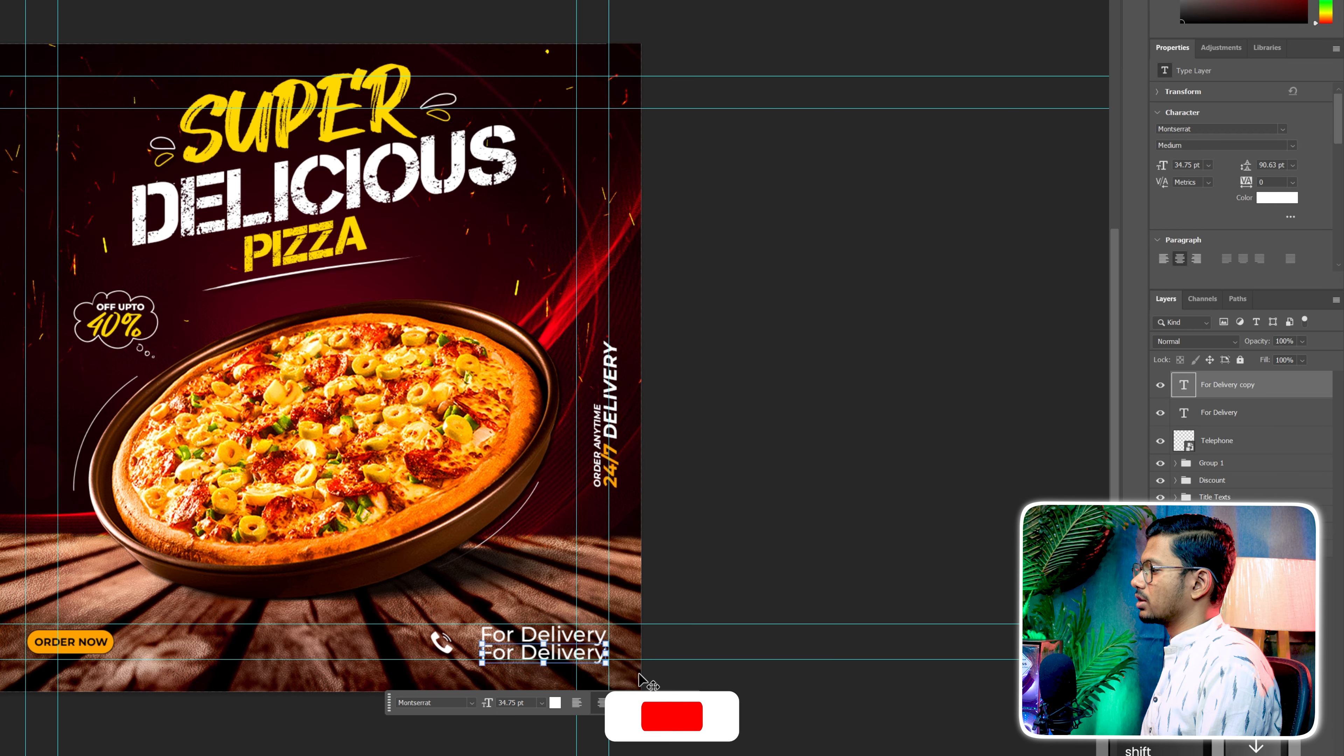
{"action": "key", "text": "ctrl+plus"}
{"action": "key", "text": "ctrl+plus"}
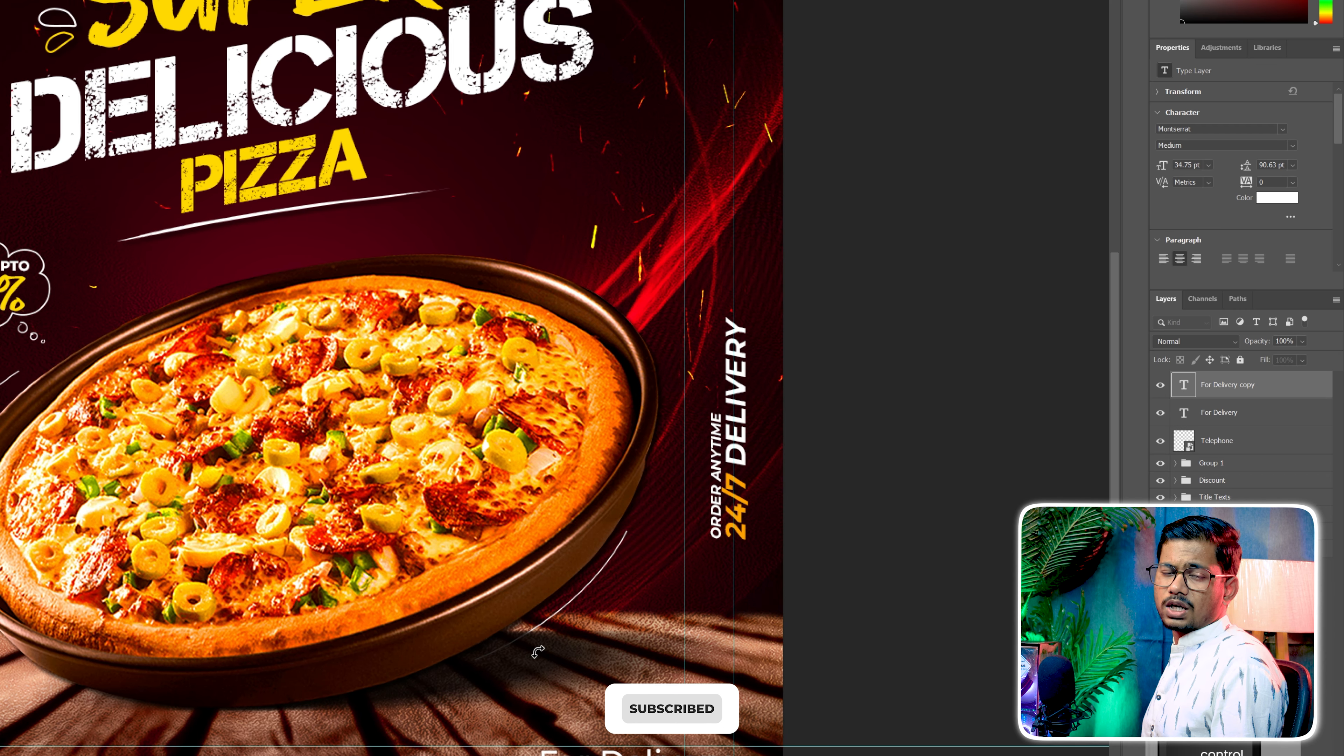
{"action": "key", "text": "ctrl+minus"}
{"action": "key", "text": "ctrl+minus"}
{"action": "type", "text": "+91987"}
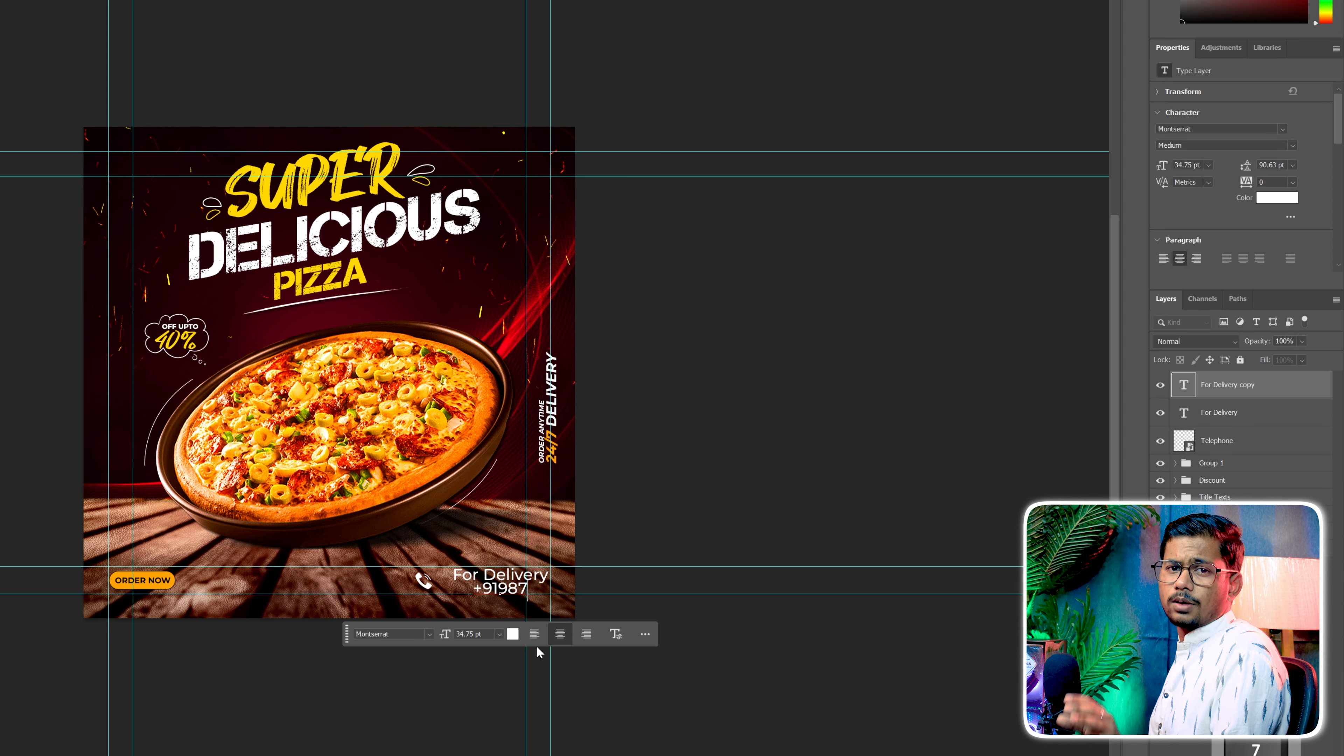
{"action": "type", "text": "654321"}
{"action": "triple_click", "coordinate": [507, 587]}
{"action": "left_click", "coordinate": [503, 587]}
{"action": "type", "text": "-"}
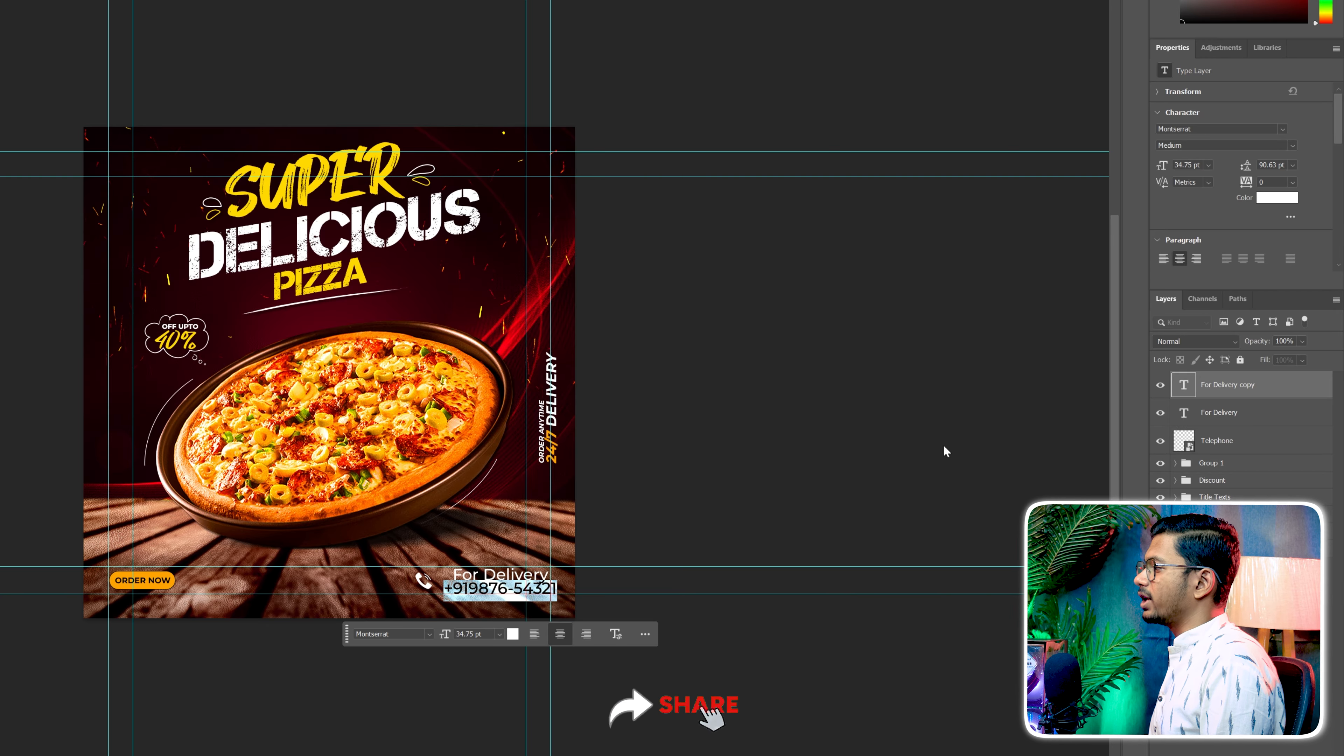
Set the phone number in Montserrat ExtraBold and colour it with the orange sampled from the ORDER NOW button
{"action": "left_click", "coordinate": [1294, 143]}
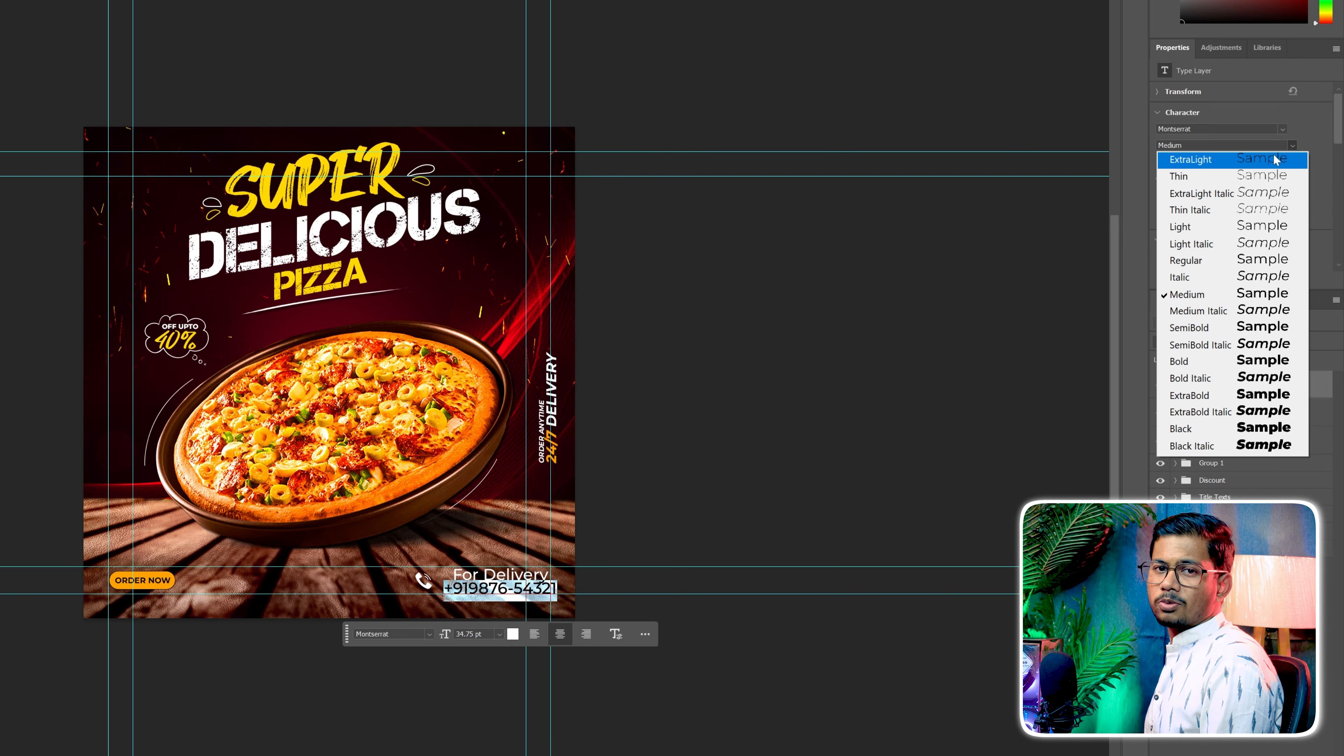
{"action": "left_click", "coordinate": [1182, 397]}
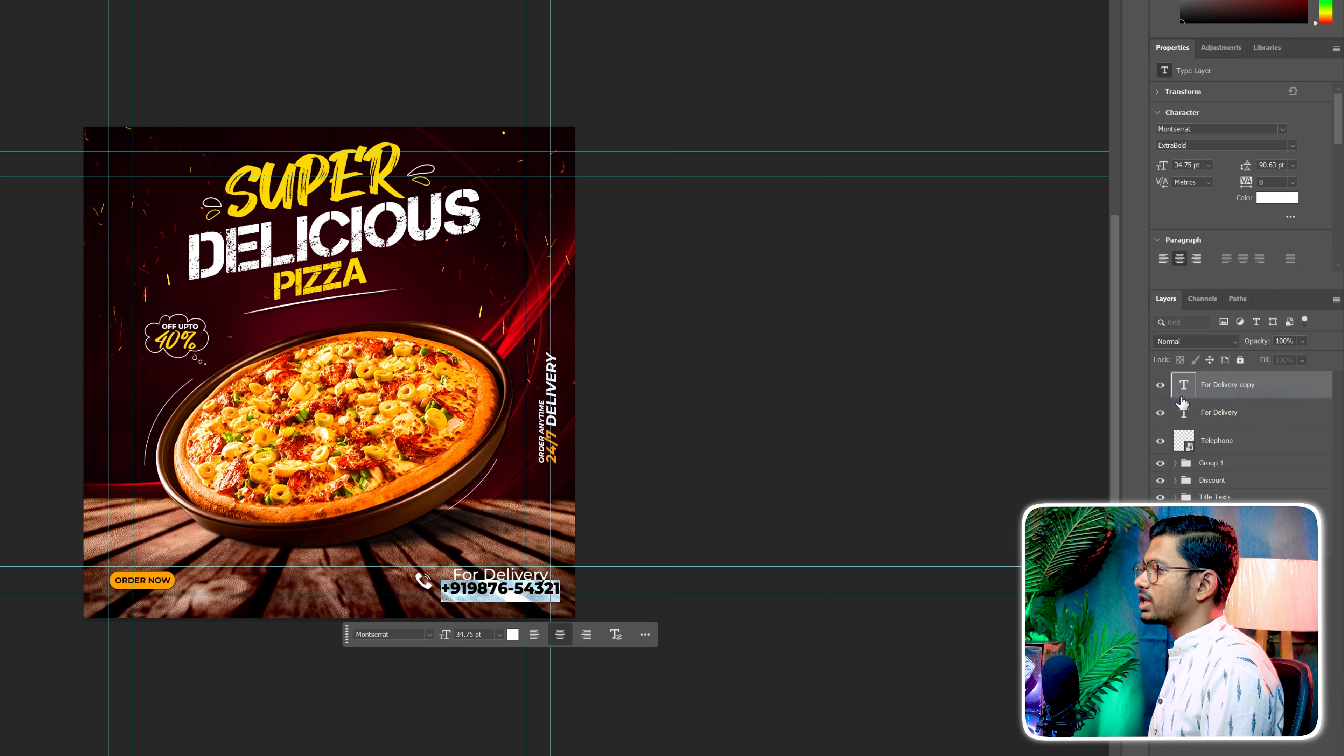
{"action": "left_click", "coordinate": [513, 635]}
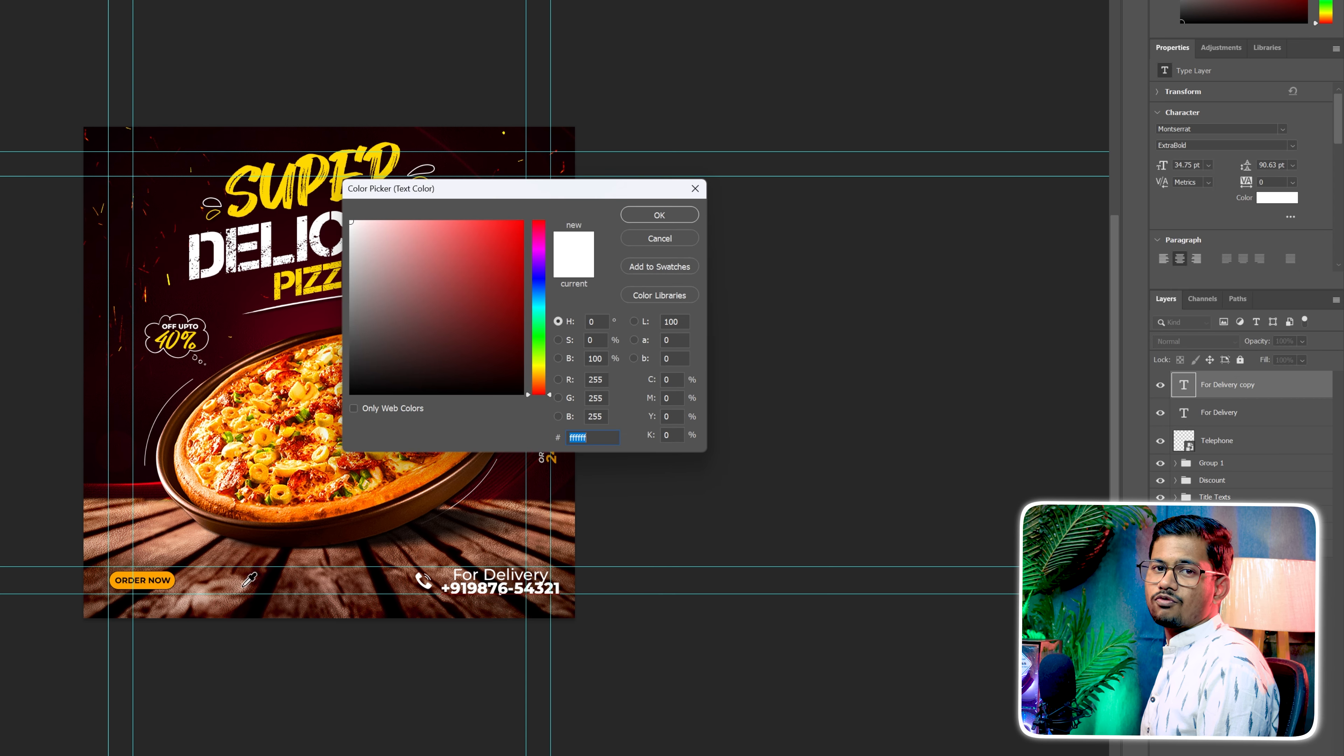
{"action": "left_click", "coordinate": [154, 573]}
{"action": "left_click", "coordinate": [659, 215]}
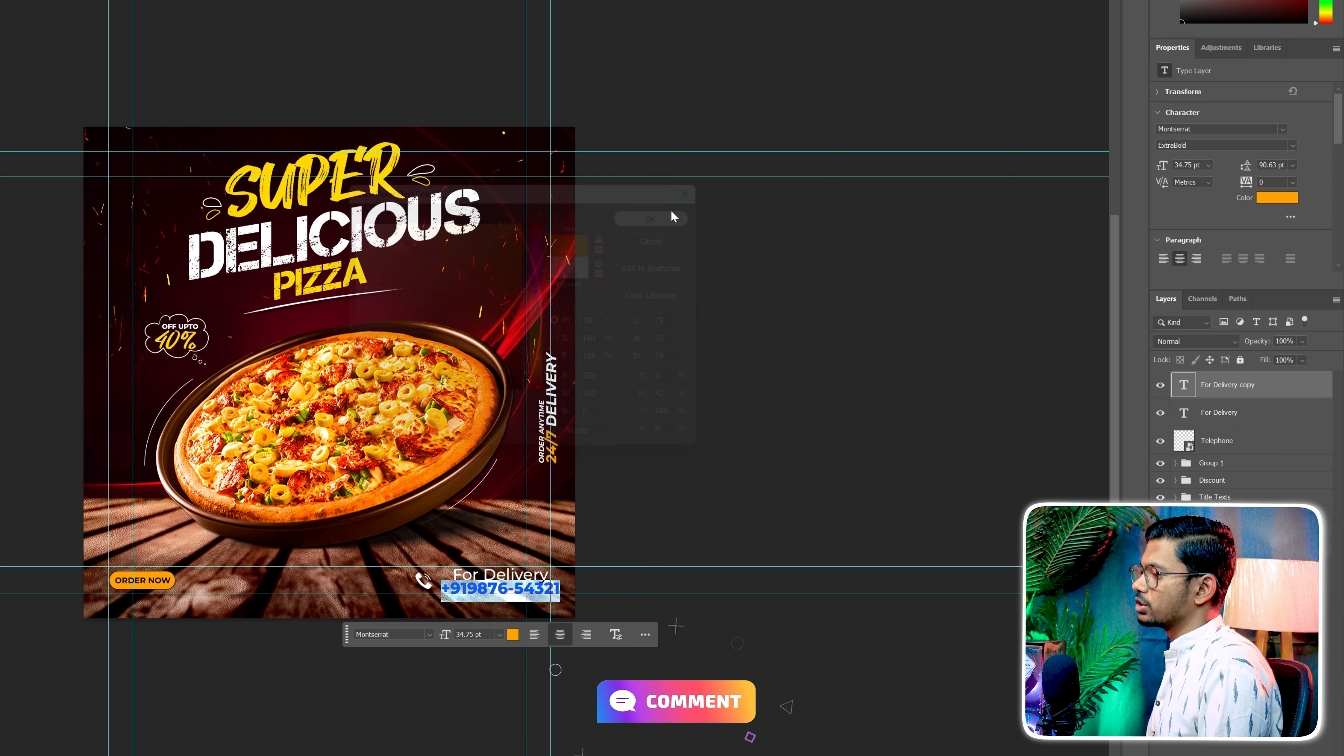
Align the phone number and the For Delivery text to the flyer's outer right margin guide
{"action": "scroll", "coordinate": [489, 592], "scroll_direction": "up", "scroll_amount": 2}
{"action": "scroll", "coordinate": [484, 587], "scroll_direction": "up", "scroll_amount": 5}
{"action": "left_click_drag", "start_coordinate": [529, 585], "coordinate": [494, 594]}
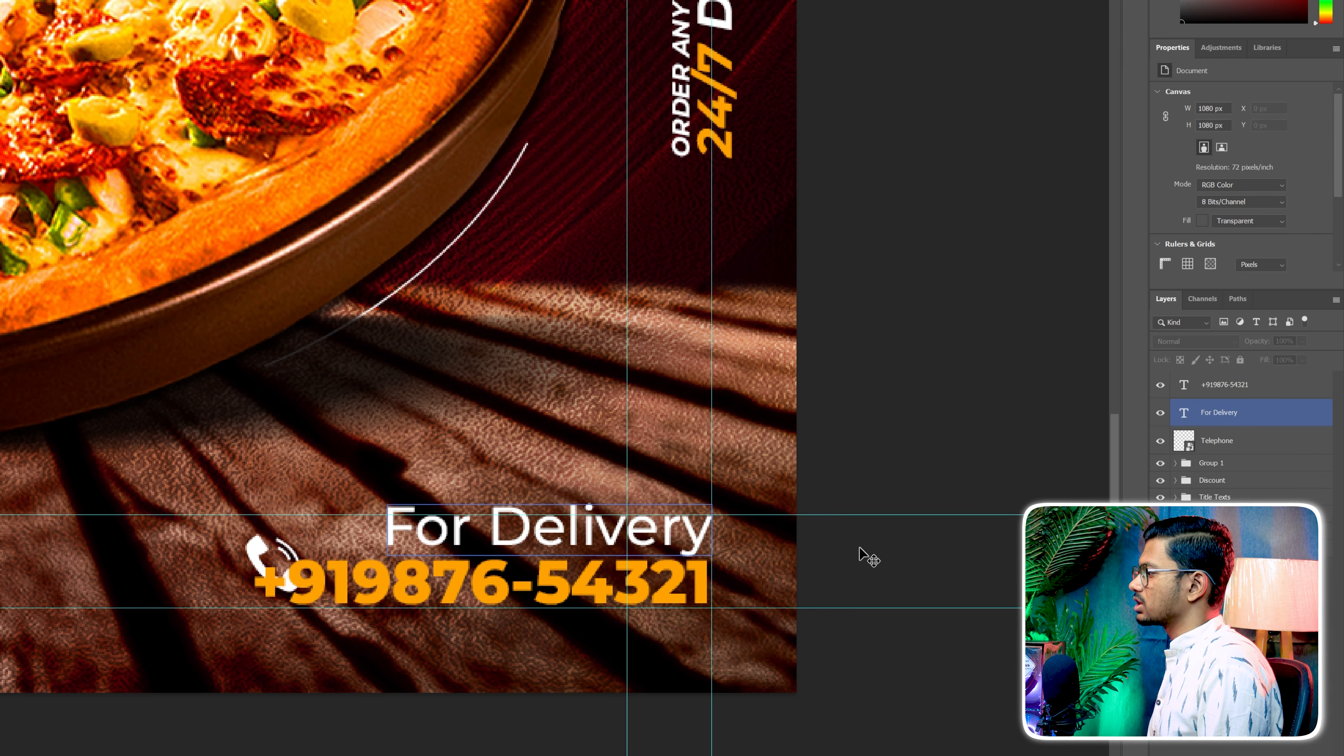
{"action": "left_click_drag", "start_coordinate": [1219, 412], "coordinate": [1247, 453]}
Position the Telephone icon just left of the phone number and save the flyer
{"action": "left_click", "coordinate": [1245, 447]}
{"action": "key", "text": "ctrl+t"}
{"action": "left_click_drag", "start_coordinate": [703, 486], "coordinate": [627, 484]}
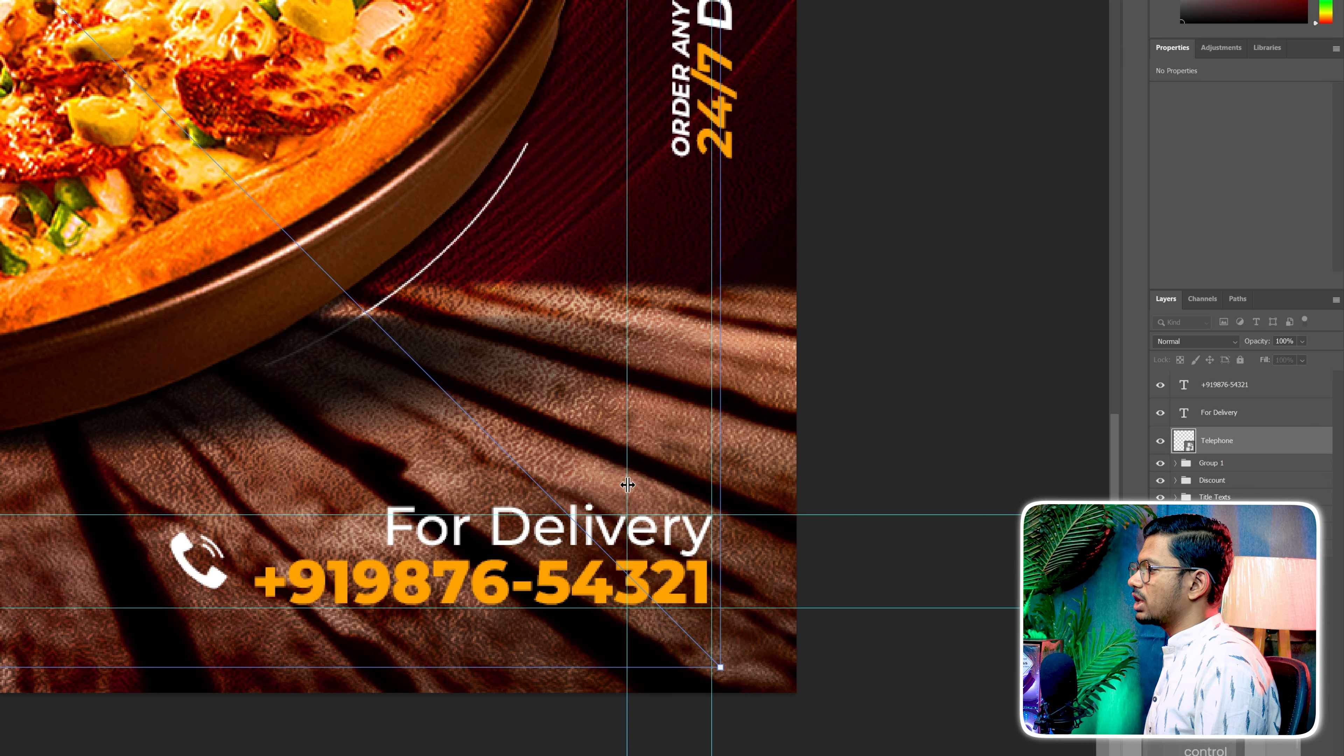
{"action": "scroll", "coordinate": [679, 488], "scroll_direction": "down", "scroll_amount": 5}
{"action": "scroll", "coordinate": [662, 487], "scroll_direction": "down", "scroll_amount": 4}
{"action": "scroll", "coordinate": [534, 365], "scroll_direction": "up", "scroll_amount": 3}
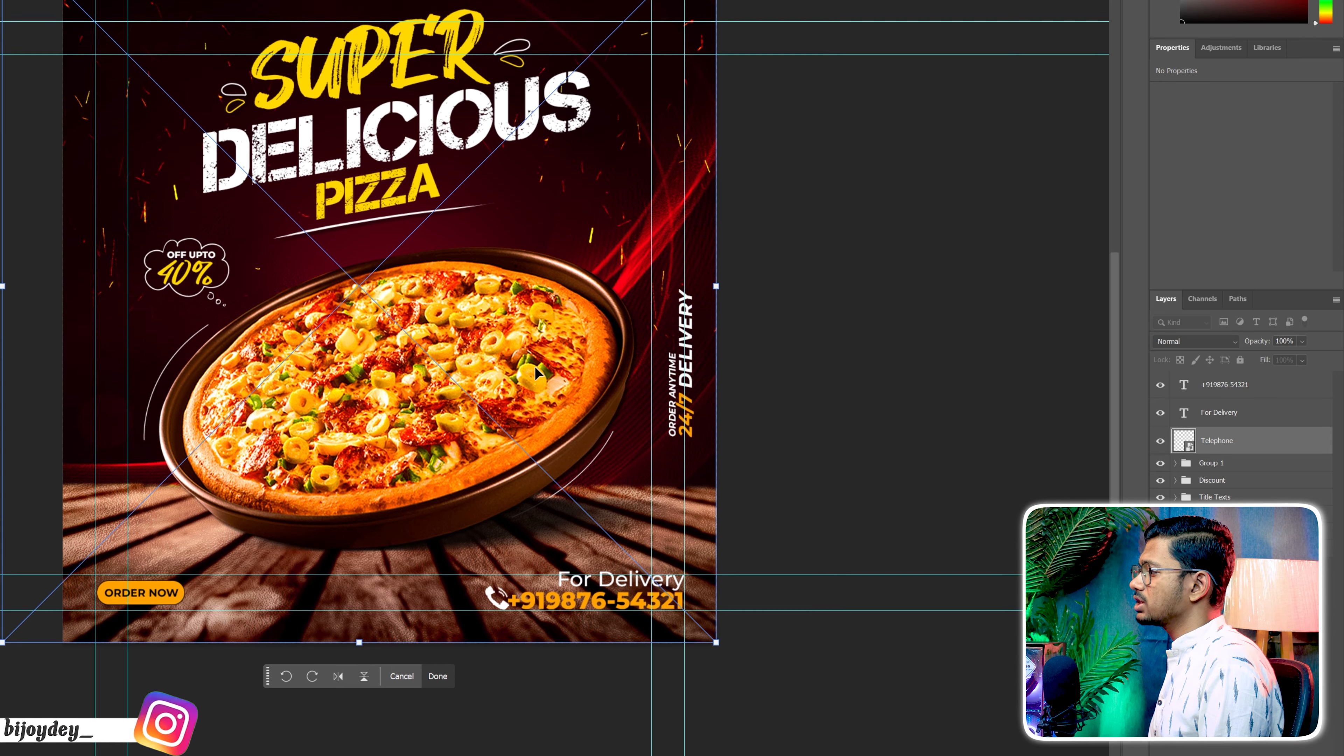
{"action": "key", "text": "ctrl+z"}
{"action": "left_click_drag", "start_coordinate": [498, 406], "coordinate": [487, 405]}
{"action": "left_click_drag", "start_coordinate": [486, 405], "coordinate": [480, 405]}
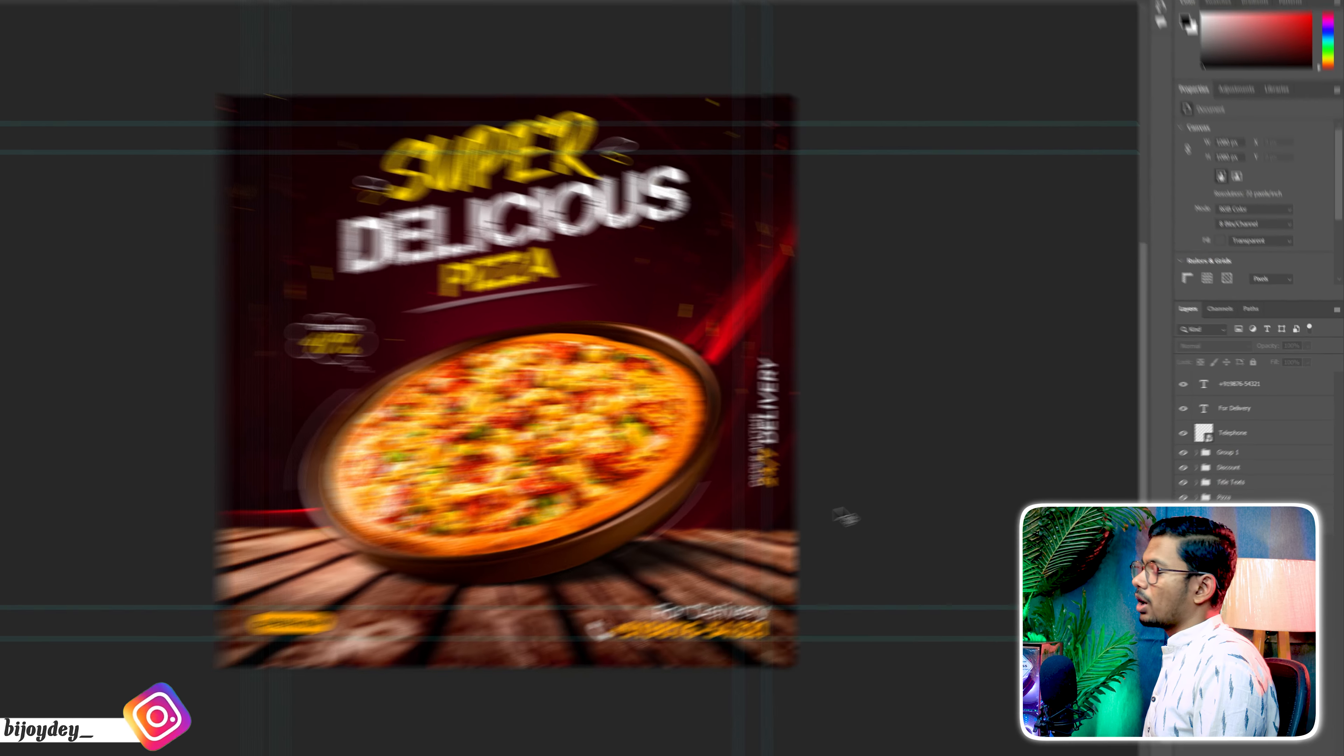
{"action": "key", "text": "ctrl+minus"}
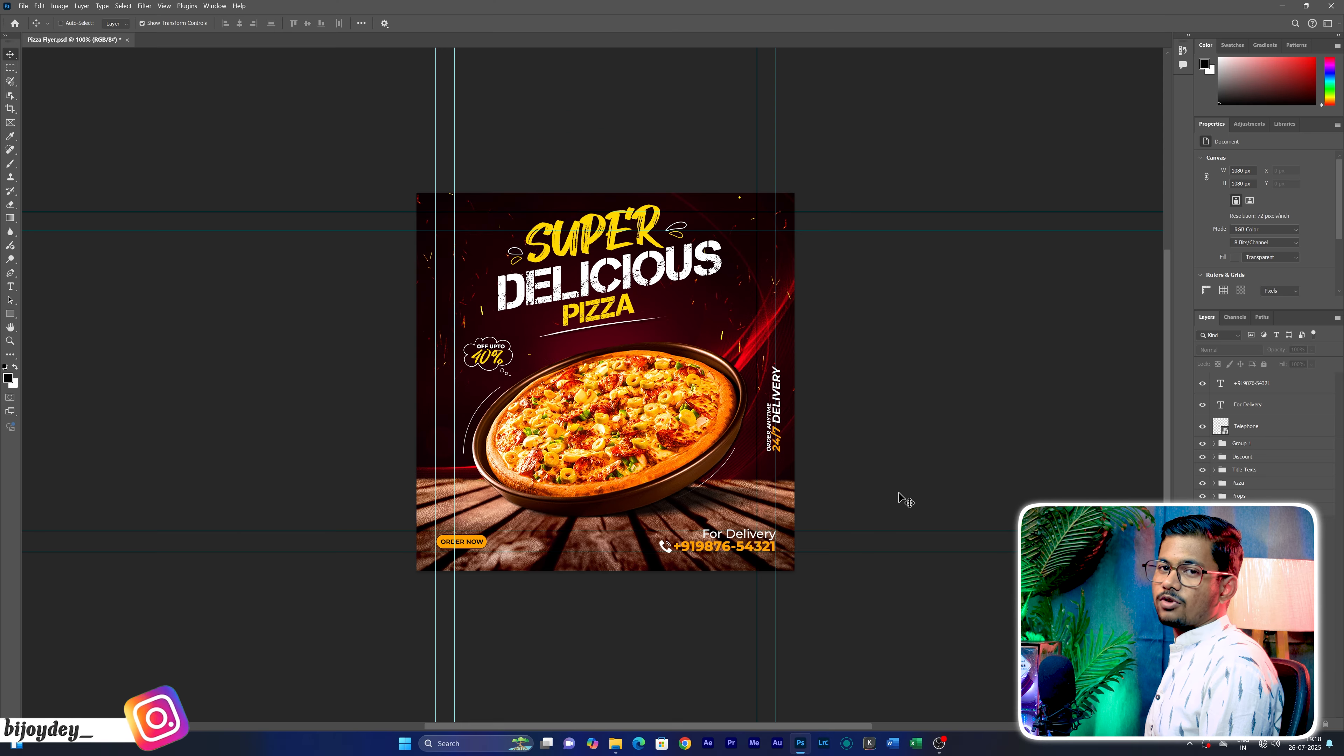
{"action": "key", "text": "ctrl+plus"}
{"action": "key", "text": "ctrl+minus"}
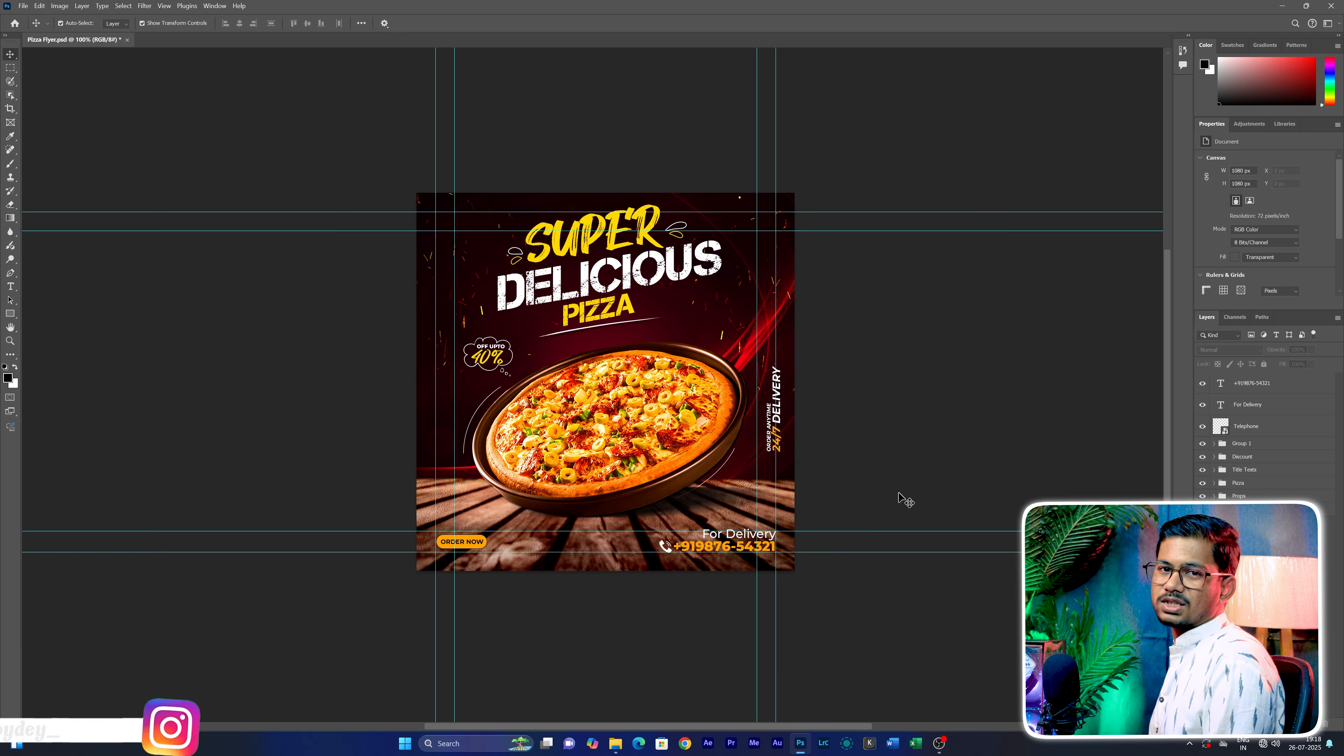
{"action": "key", "text": "ctrl+s"}
Group the Telephone, For Delivery and phone number layers and name the group Phone
{"action": "left_click", "coordinate": [1273, 424]}
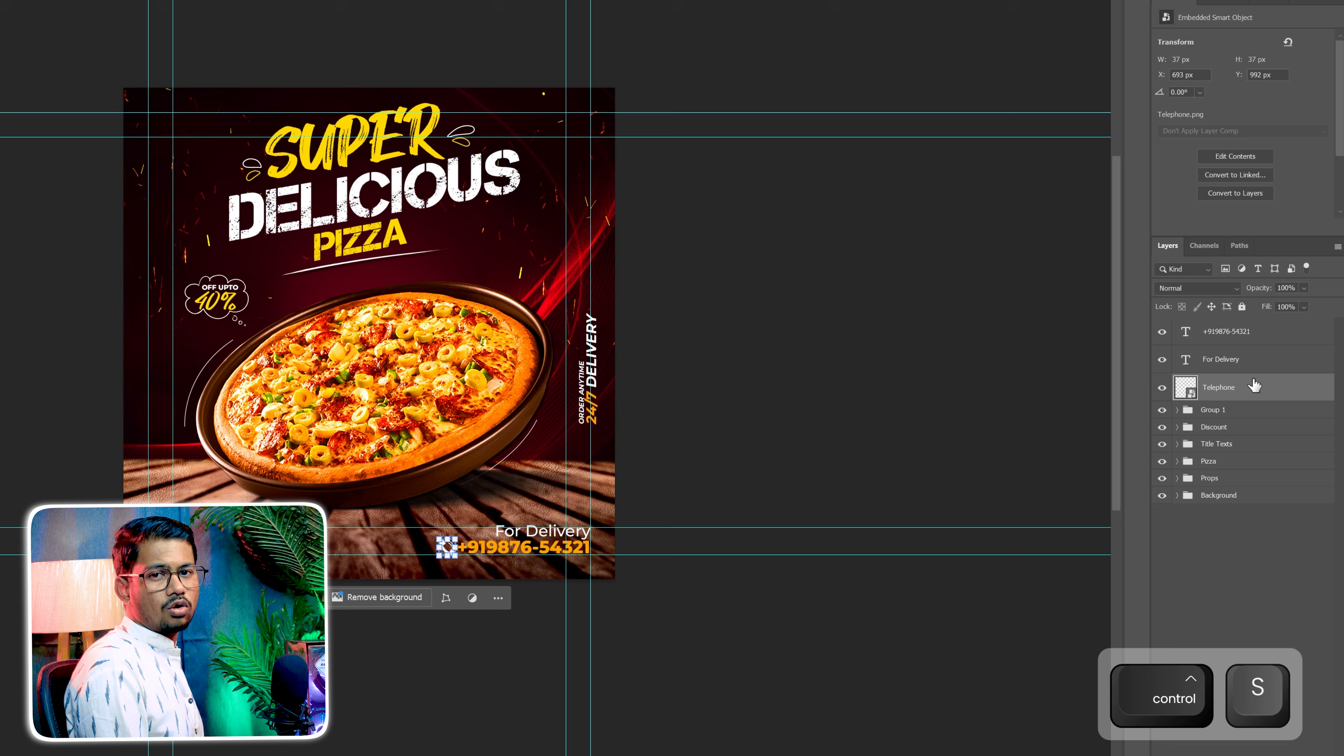
{"action": "left_click", "coordinate": [1246, 359], "text": "ctrl"}
{"action": "left_click", "coordinate": [1248, 332], "text": "ctrl"}
{"action": "key", "text": "ctrl+g"}
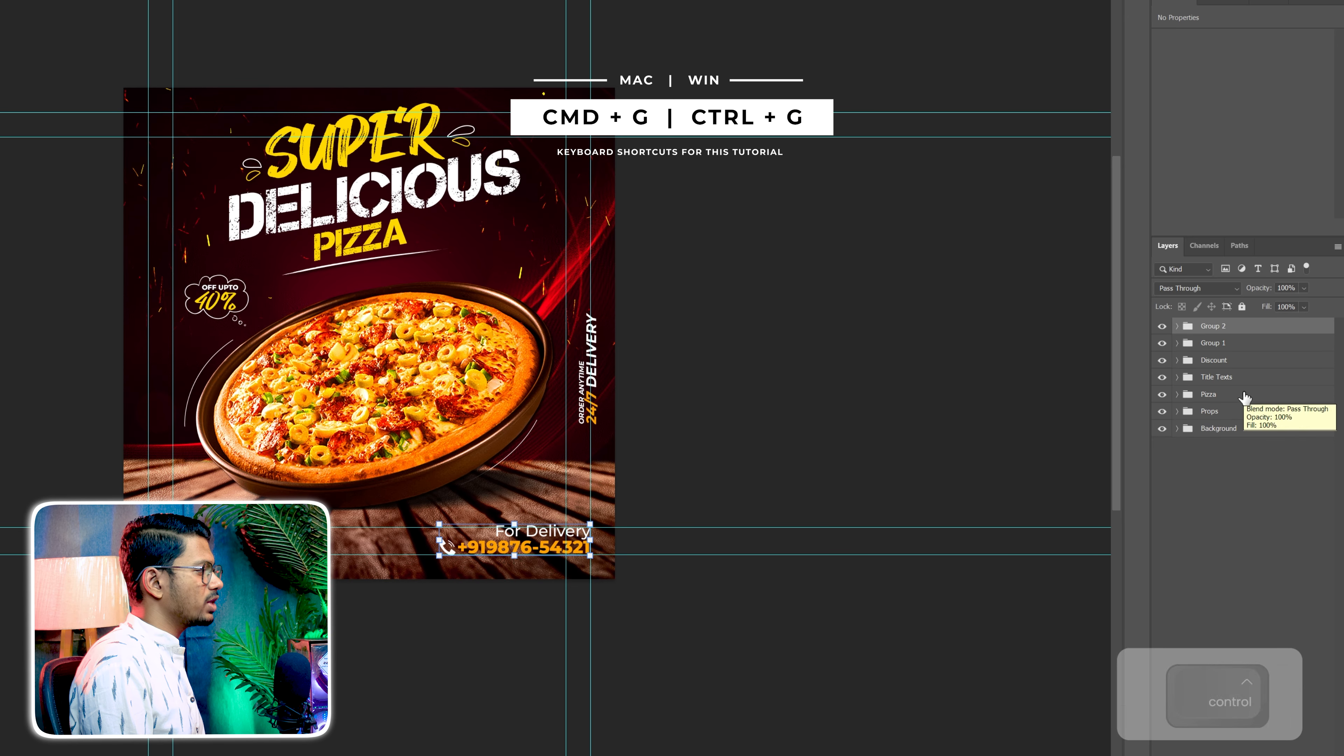
{"action": "double_click", "coordinate": [1213, 326]}
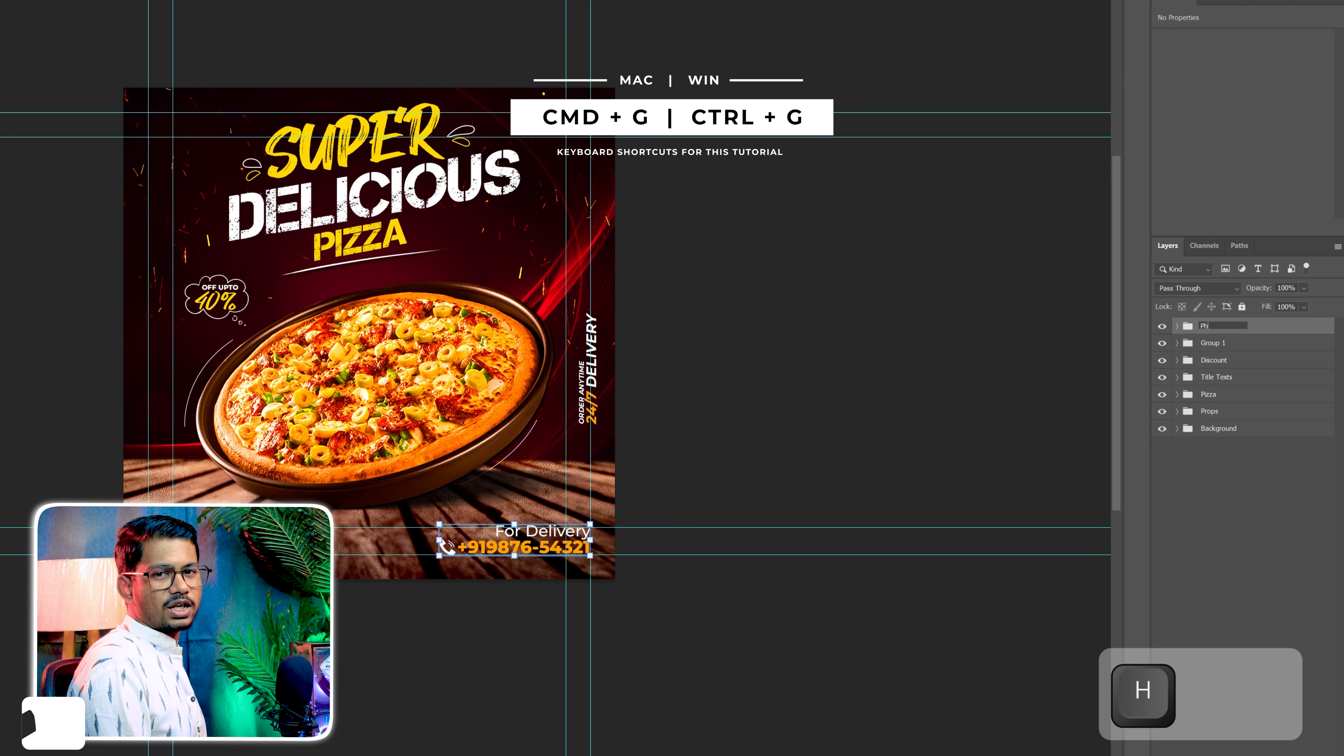
{"action": "type", "text": "Phone"}
{"action": "key", "text": "Return"}
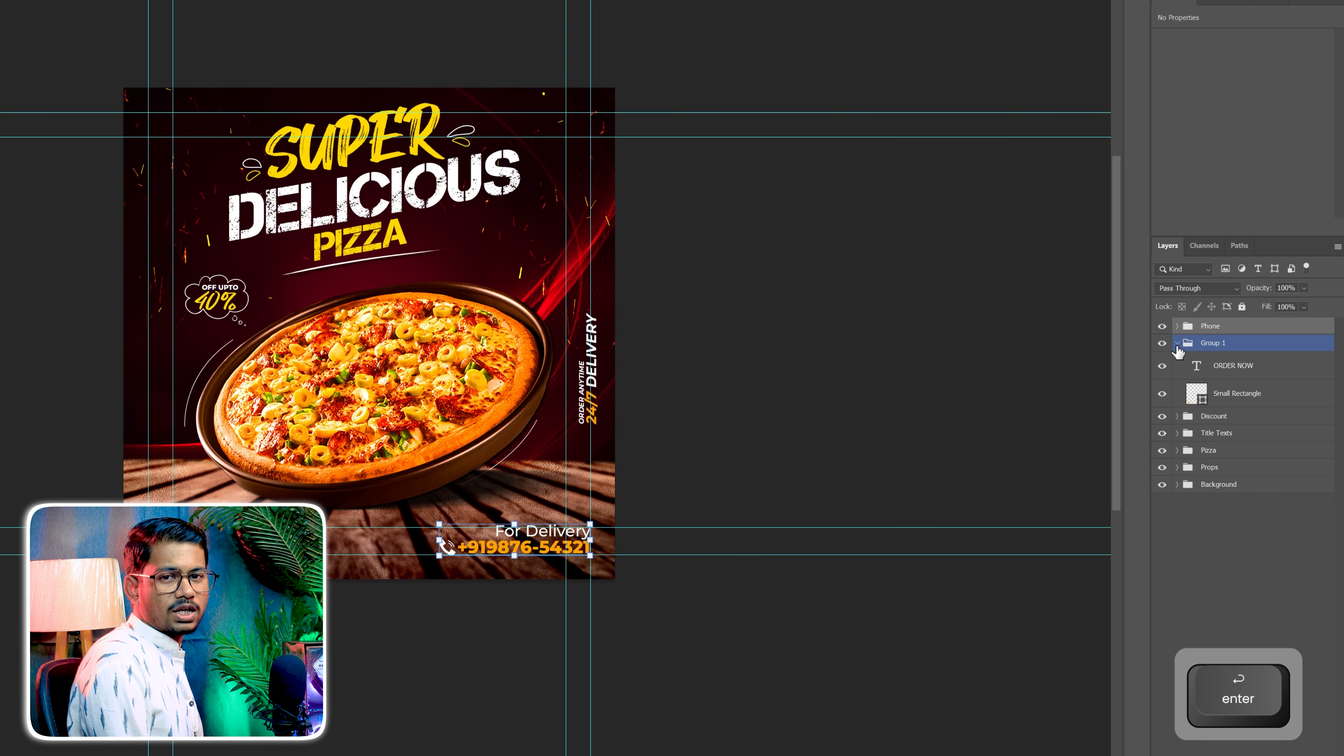
Rename Group 1, which holds the ORDER NOW text and Small Rectangle, as Order Now
{"action": "double_click", "coordinate": [1206, 344]}
{"action": "type", "text": "Order"}
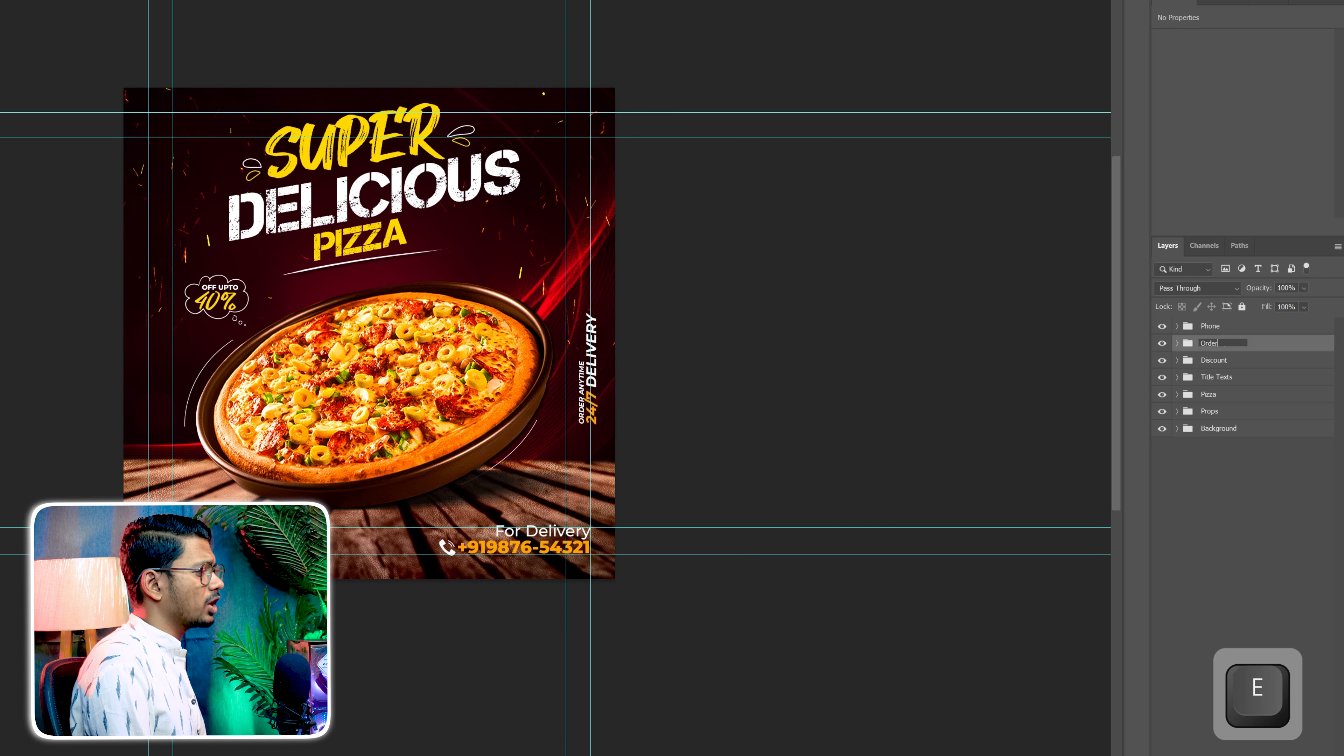
{"action": "type", "text": " Now"}
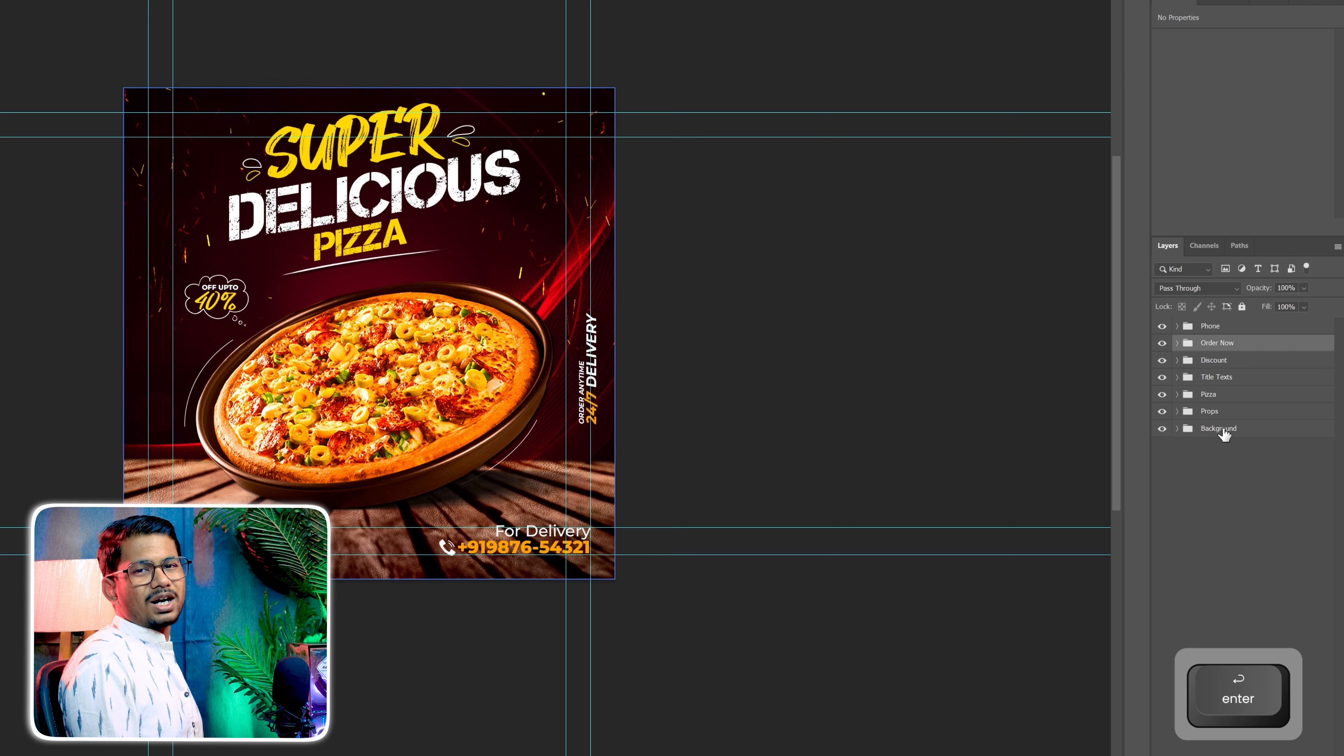
{"action": "left_click", "coordinate": [1209, 461]}
Hide every layer group above Background and show them again one by one to review the flyer's build-up
{"action": "left_click", "coordinate": [1163, 412]}
{"action": "left_click", "coordinate": [1163, 395]}
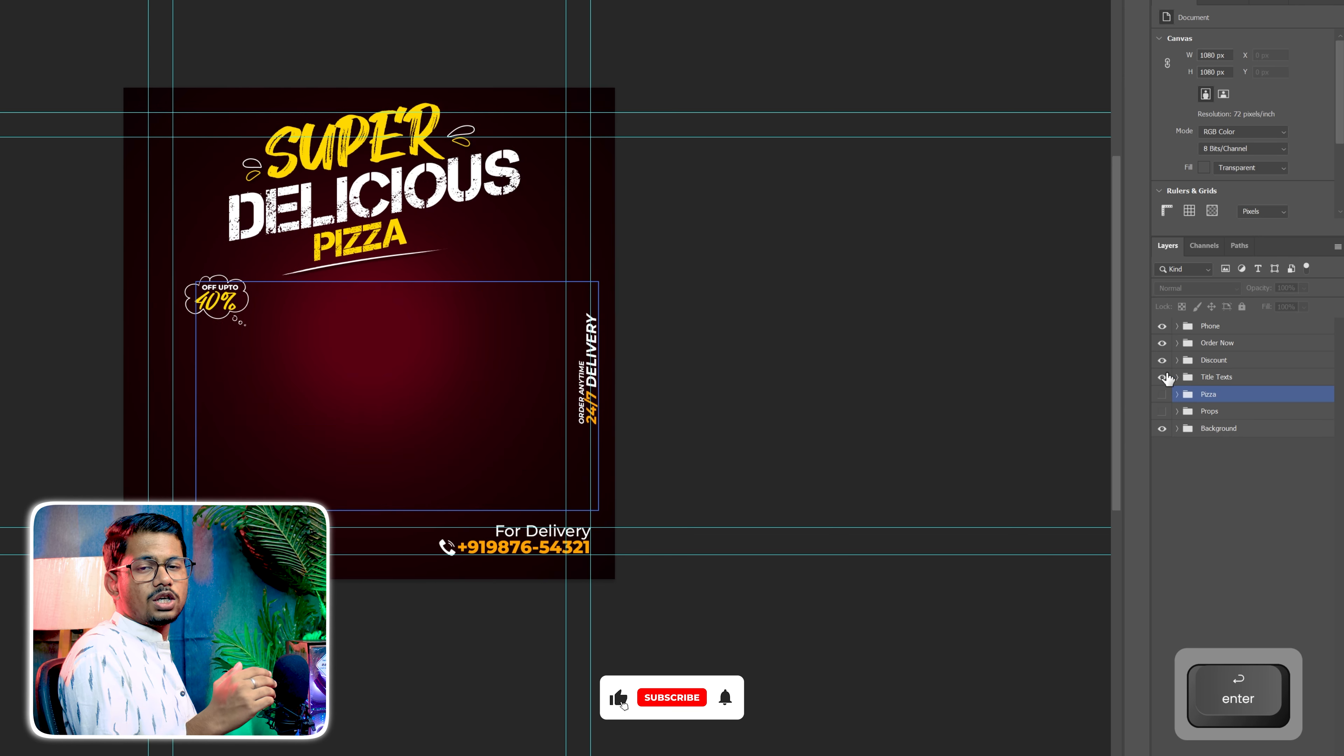
{"action": "left_click_drag", "start_coordinate": [1167, 378], "coordinate": [1164, 343]}
{"action": "left_click", "coordinate": [1162, 326]}
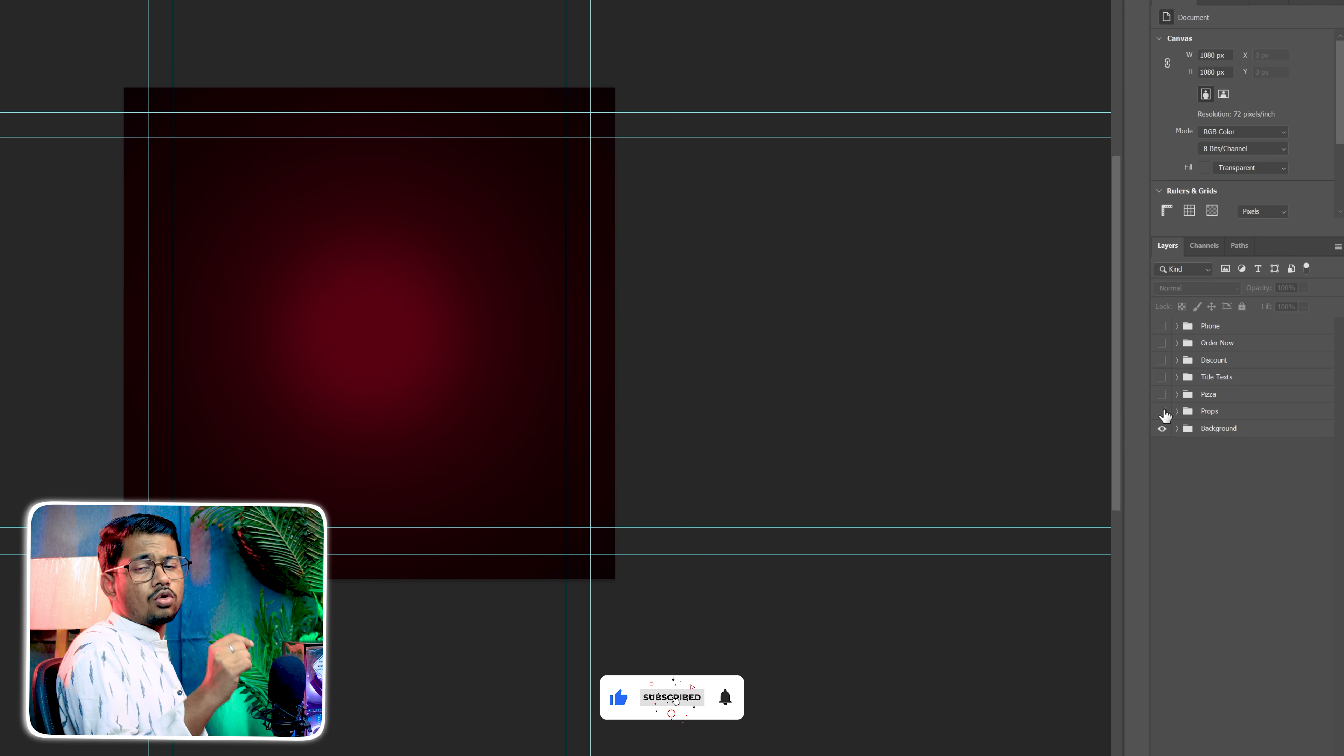
{"action": "left_click", "coordinate": [1162, 411]}
{"action": "left_click", "coordinate": [1162, 394]}
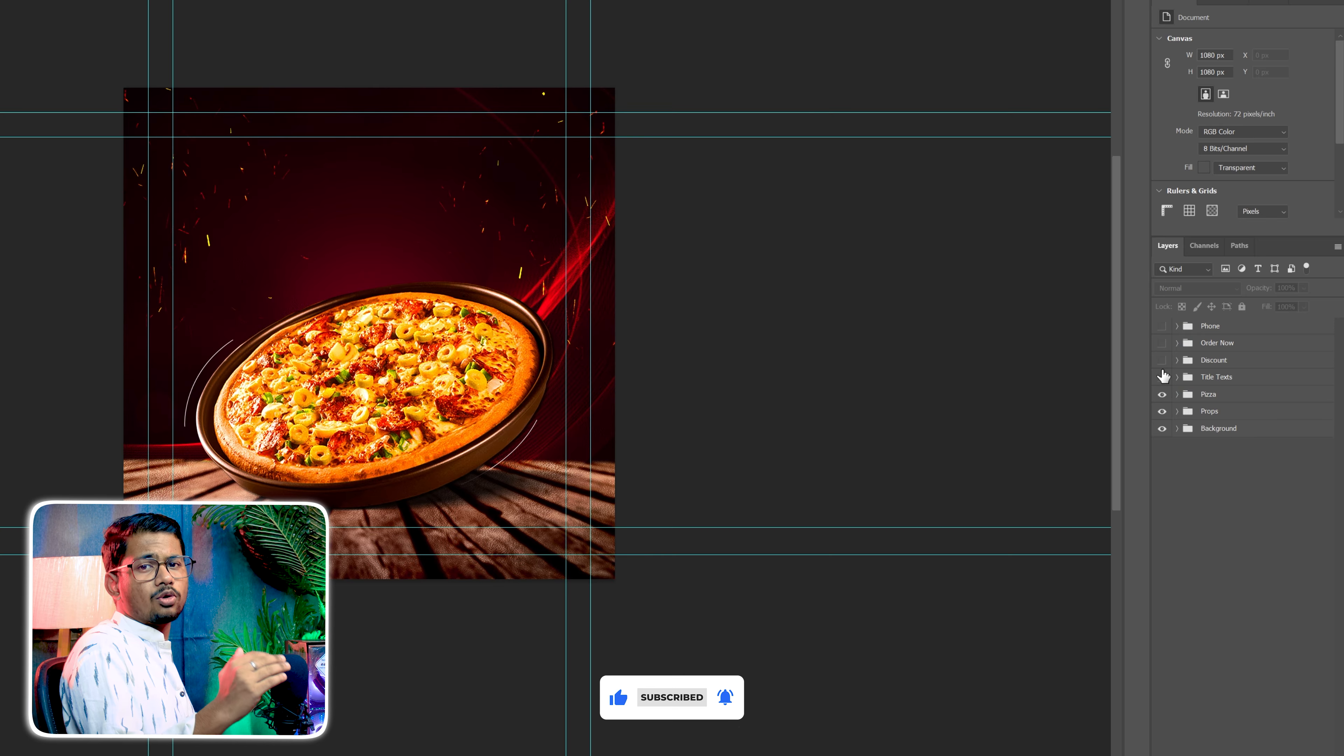
{"action": "left_click", "coordinate": [1162, 377]}
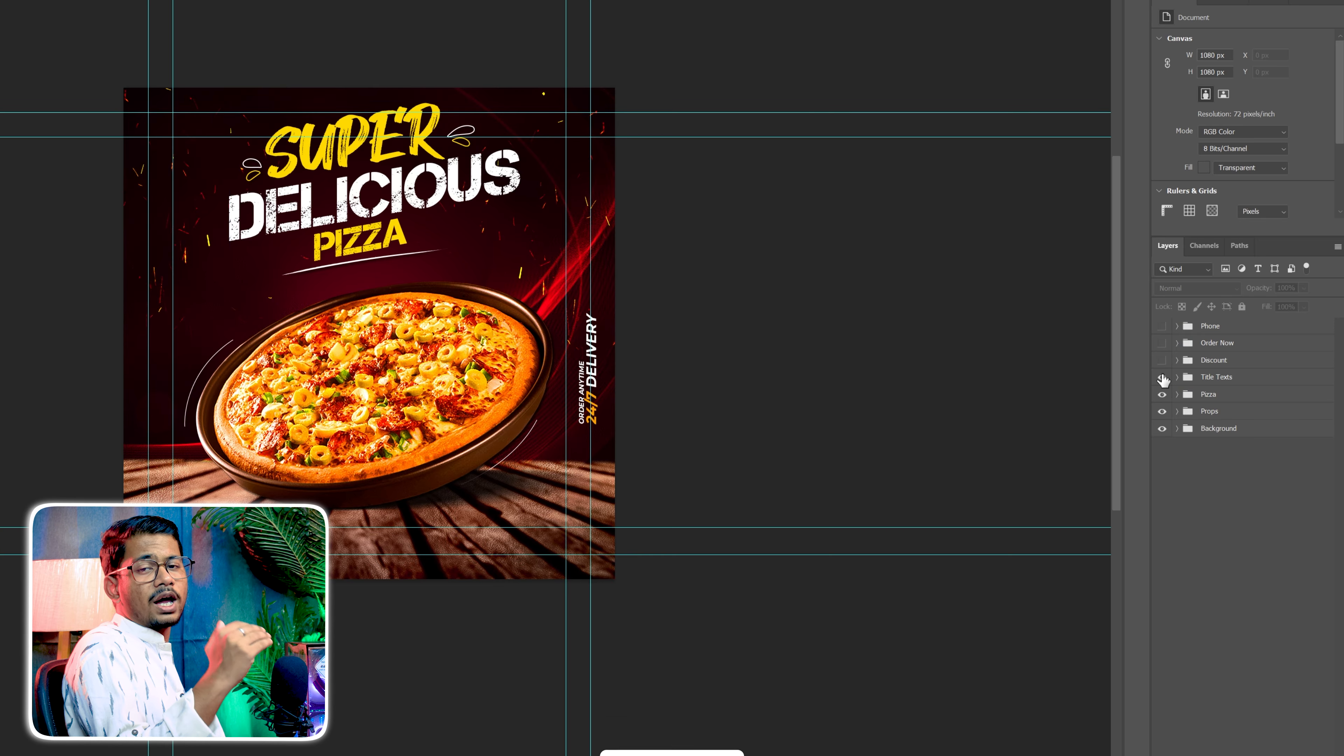
{"action": "left_click", "coordinate": [1164, 326]}
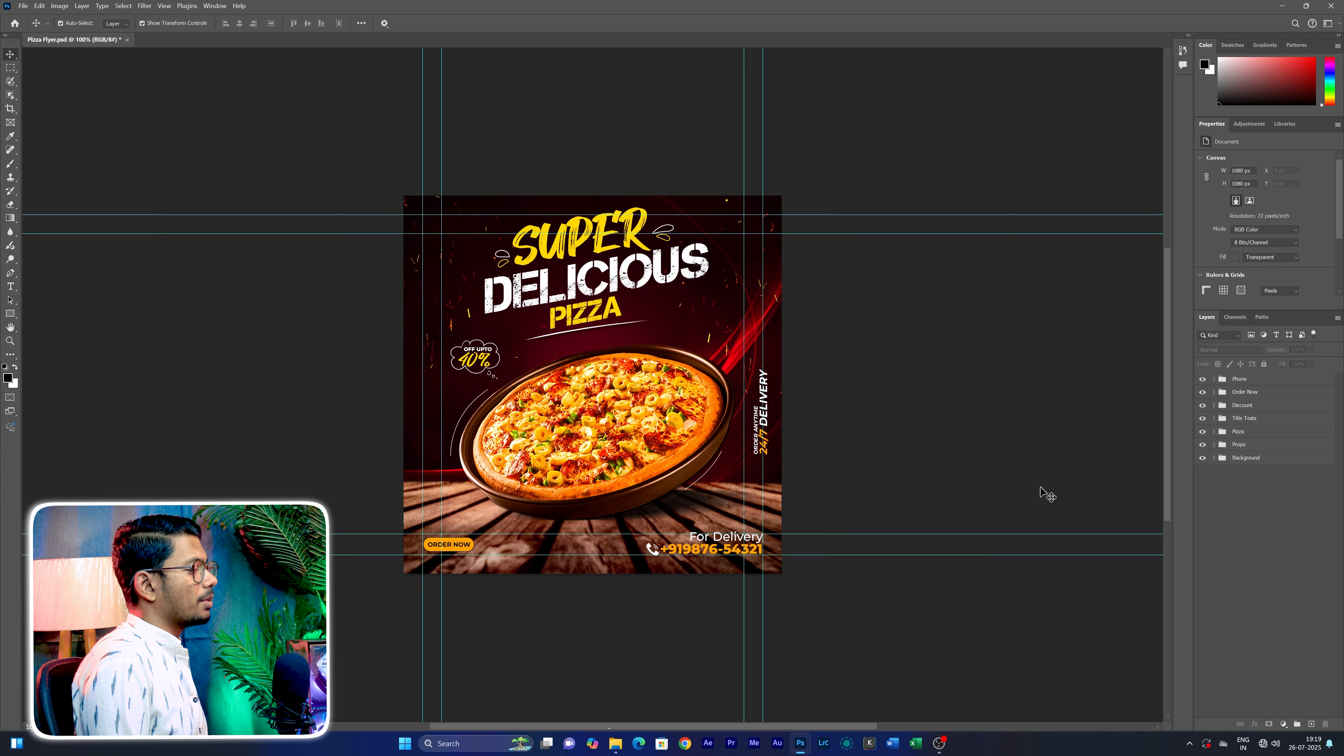
Add a Color Lookup adjustment layer above all groups using the Crisp_Warm.look 3D LUT
{"action": "left_click", "coordinate": [1282, 724]}
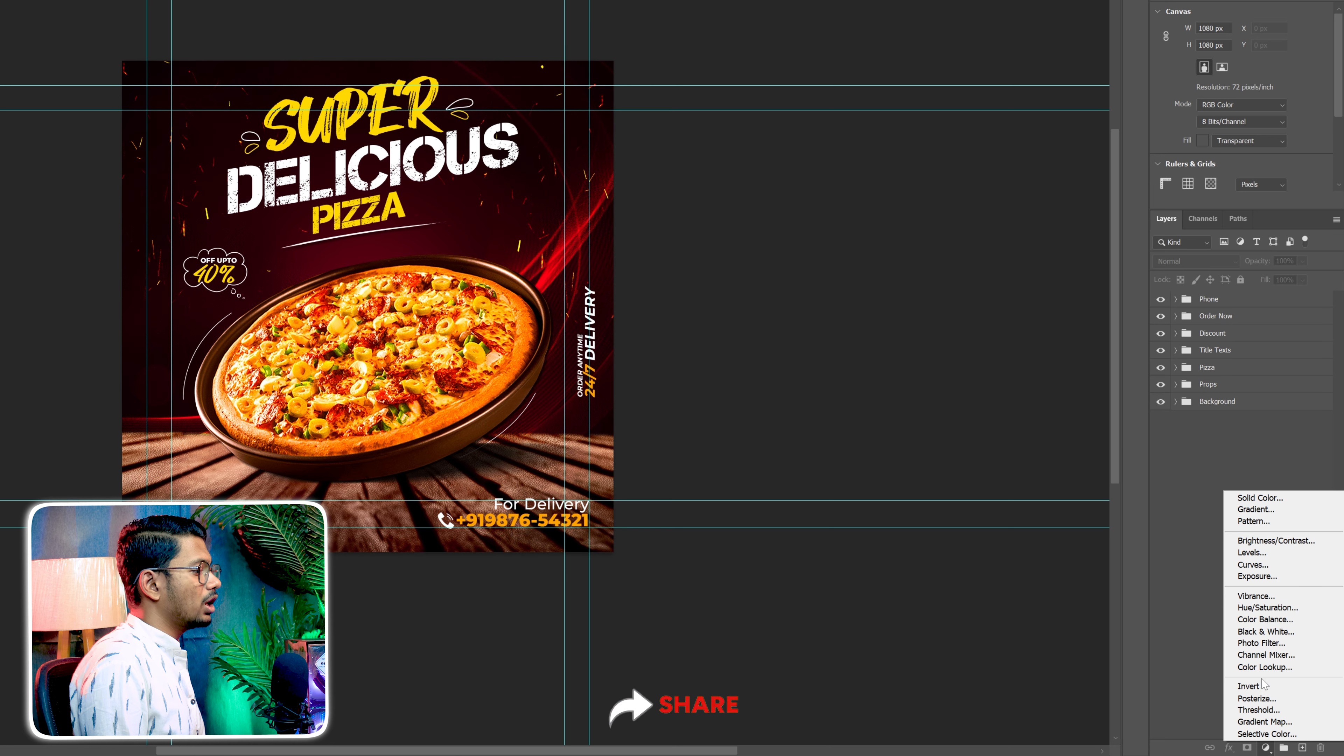
{"action": "left_click", "coordinate": [1263, 668]}
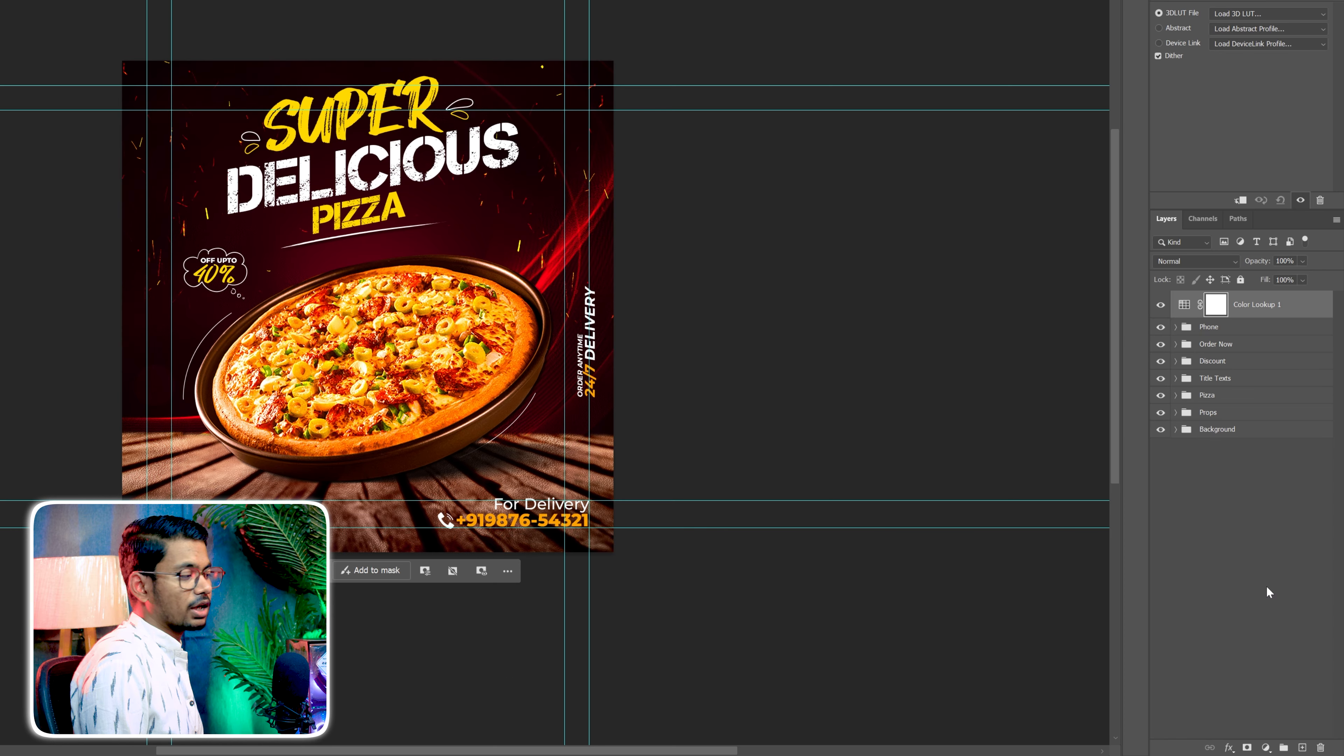
{"action": "left_click", "coordinate": [1262, 12]}
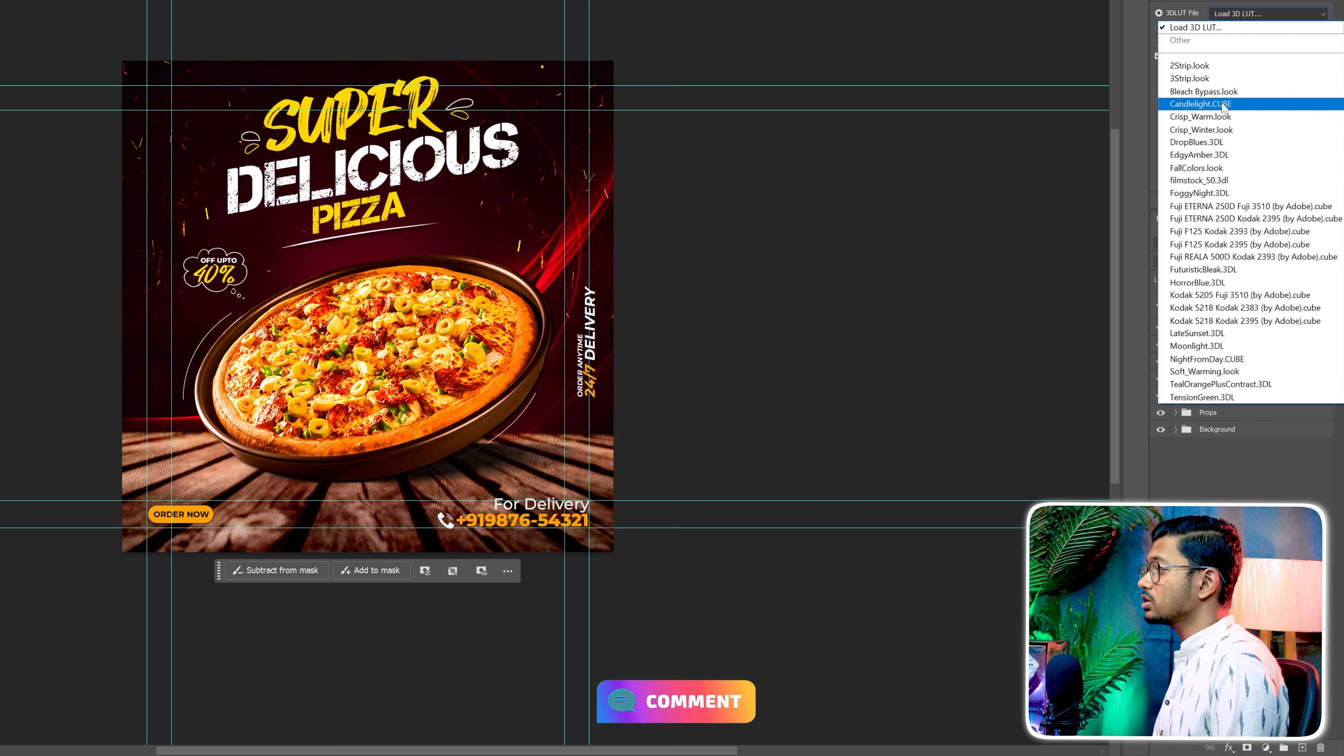
{"action": "left_click", "coordinate": [1217, 117]}
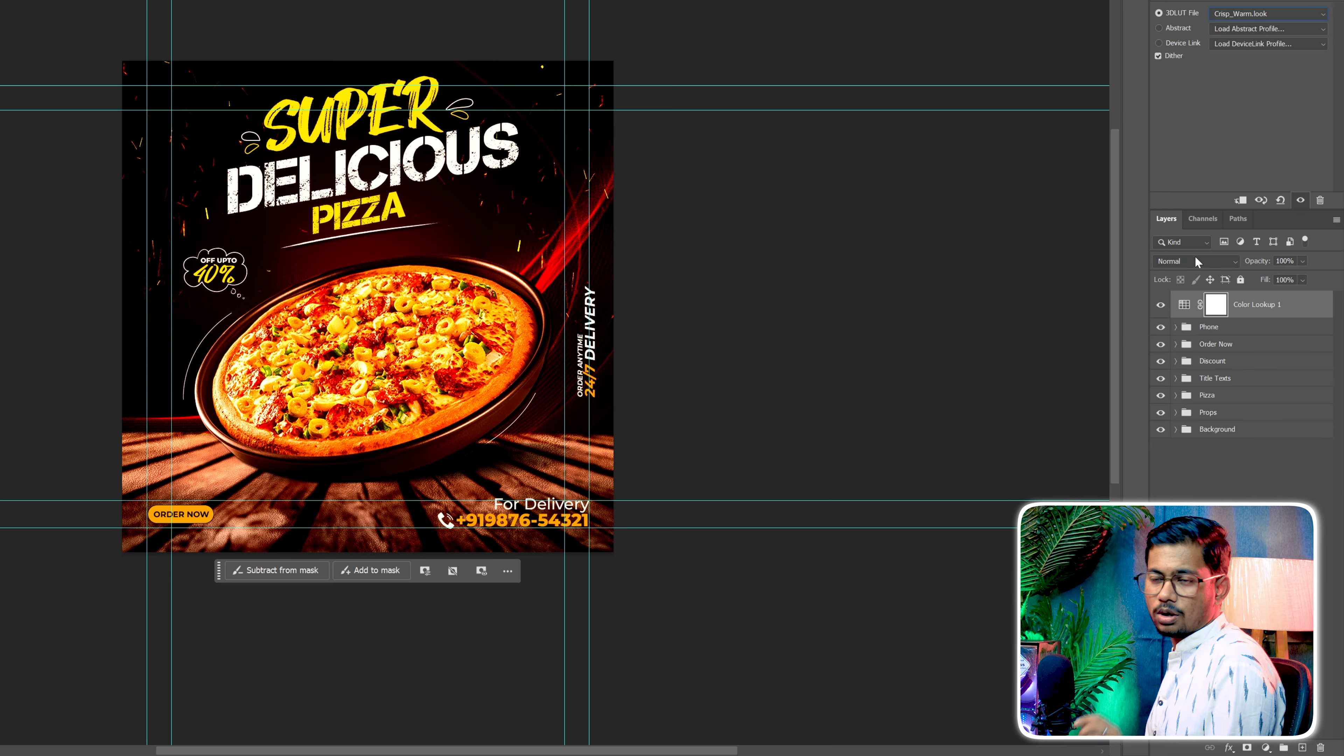
Compare the flyer with and without the Color Lookup adjustment and reduce the adjustment's fill to 50%
{"action": "left_click", "coordinate": [1161, 305]}
{"action": "left_click", "coordinate": [1160, 306]}
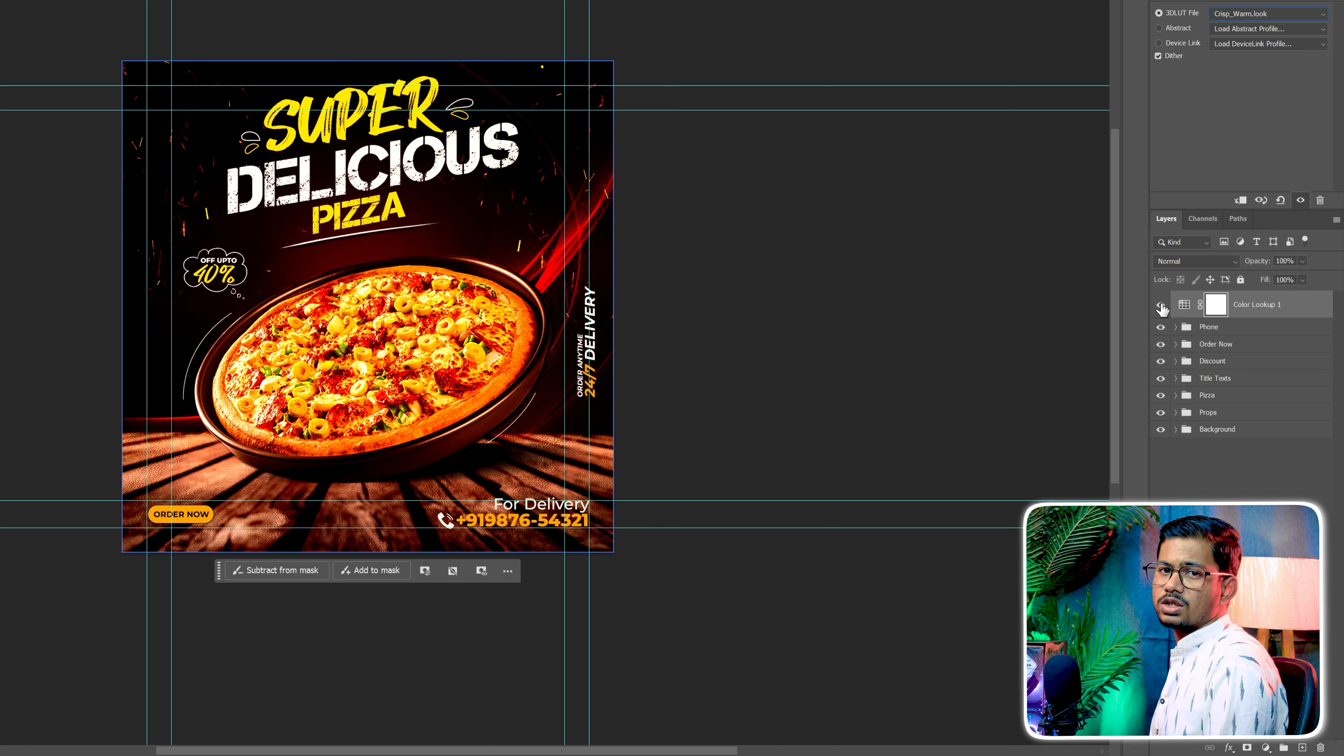
{"action": "left_click", "coordinate": [1303, 280]}
{"action": "left_click", "coordinate": [1295, 295]}
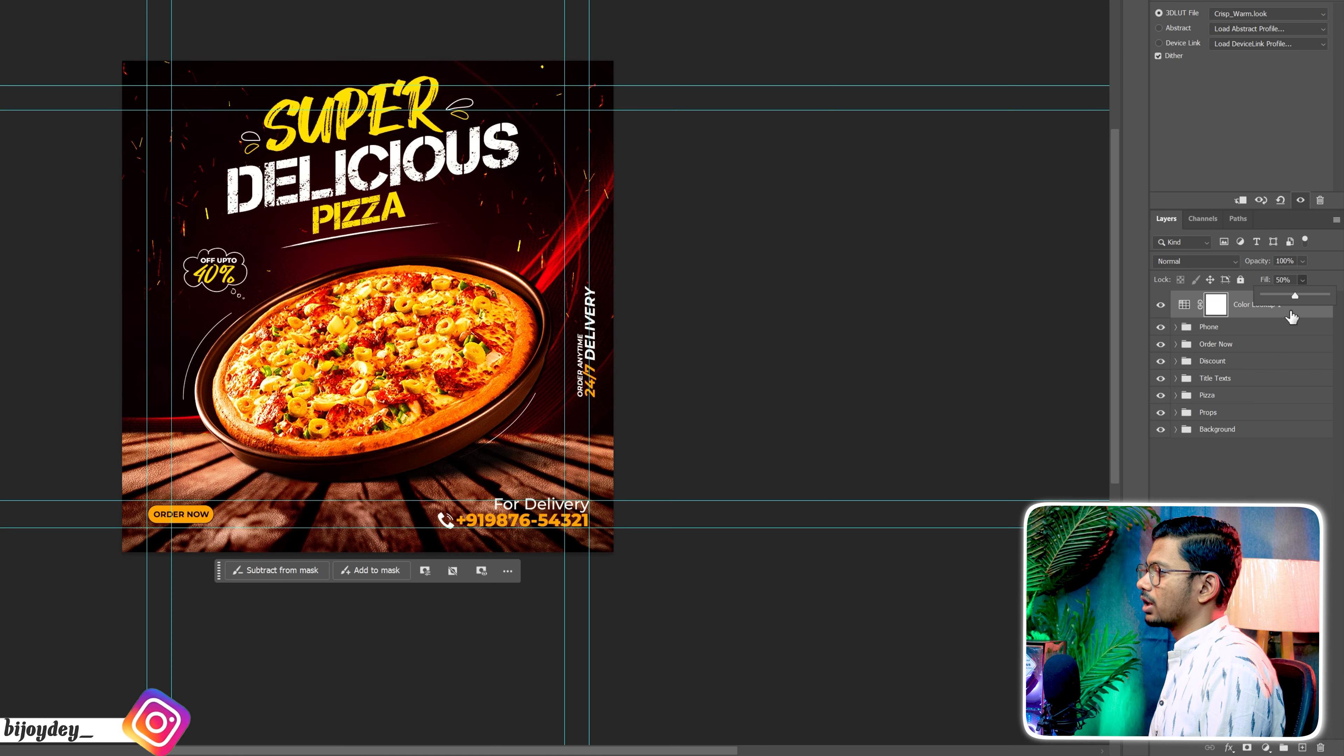
{"action": "left_click", "coordinate": [1280, 477]}
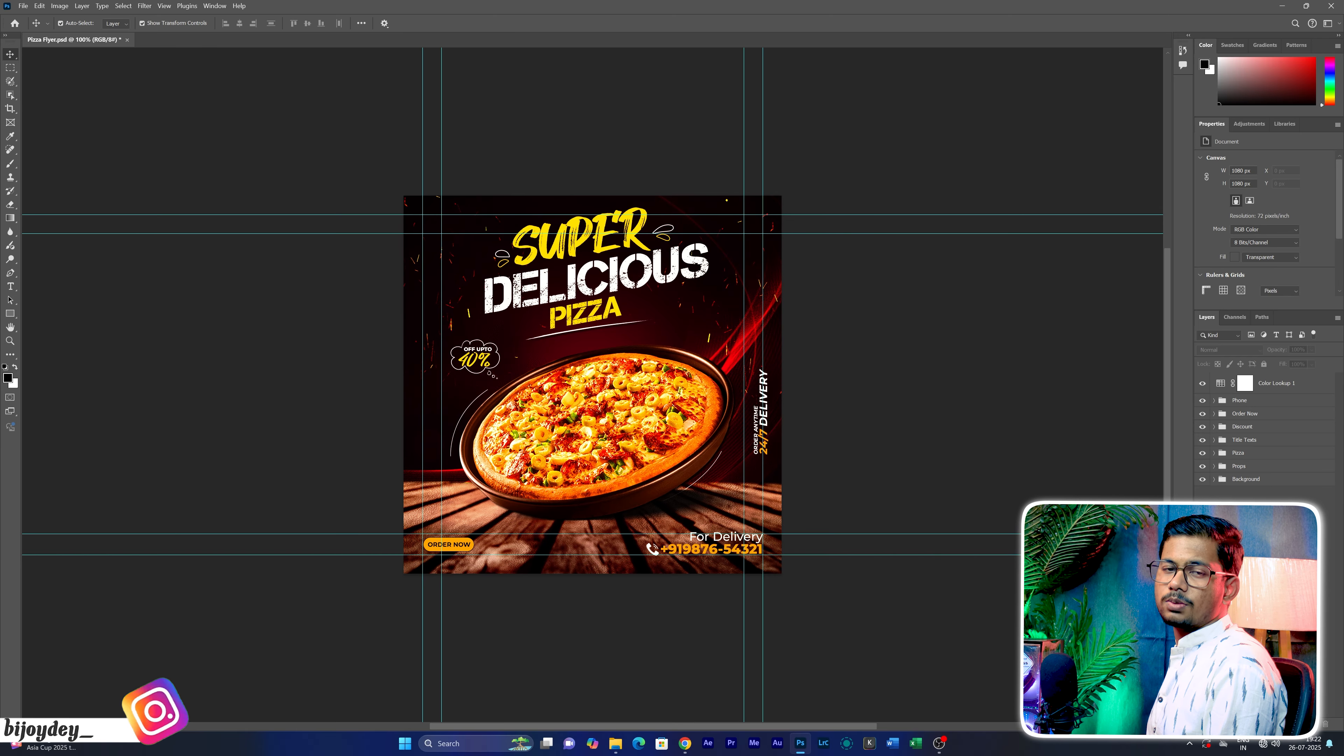
Place the Pizza Hut Logo image from the PNG Image folder, scaled to about 154 x 144 px in the flyer's upper-left corner
{"action": "left_click", "coordinate": [615, 743]}
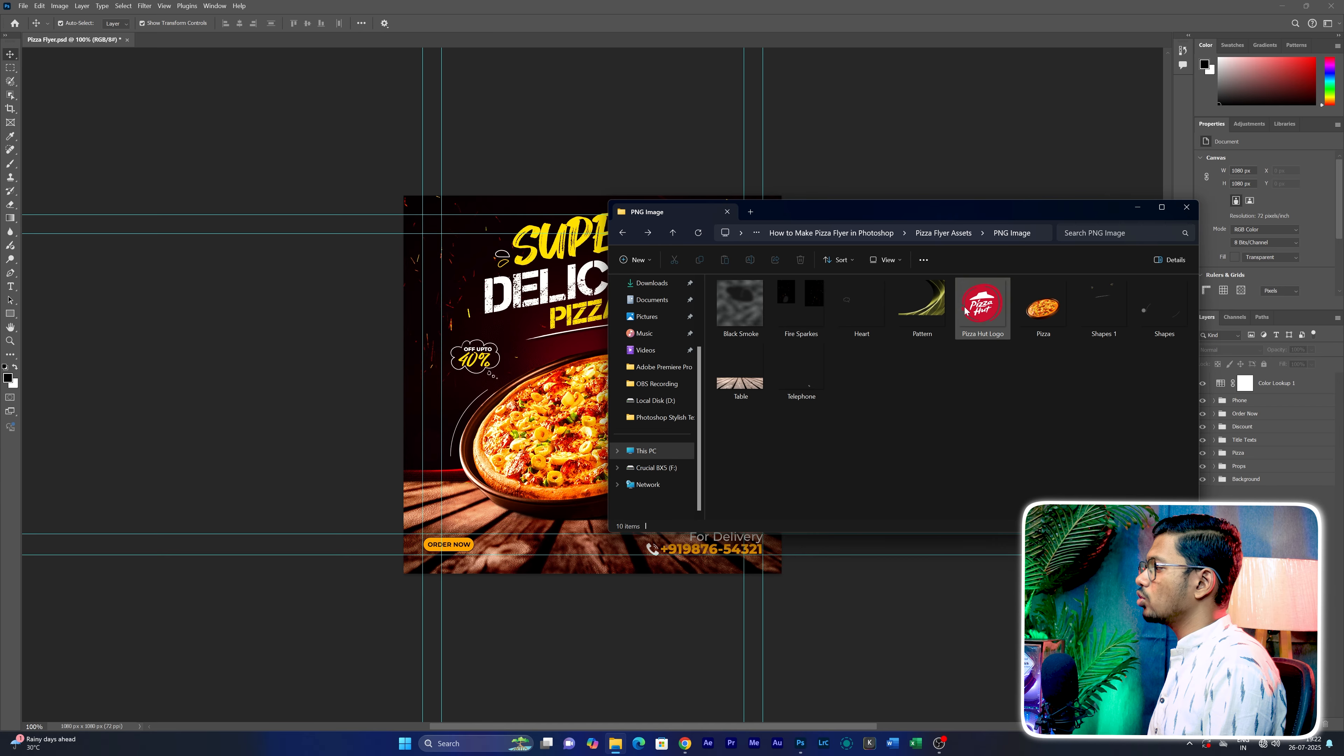
{"action": "left_click_drag", "start_coordinate": [772, 369], "coordinate": [536, 364]}
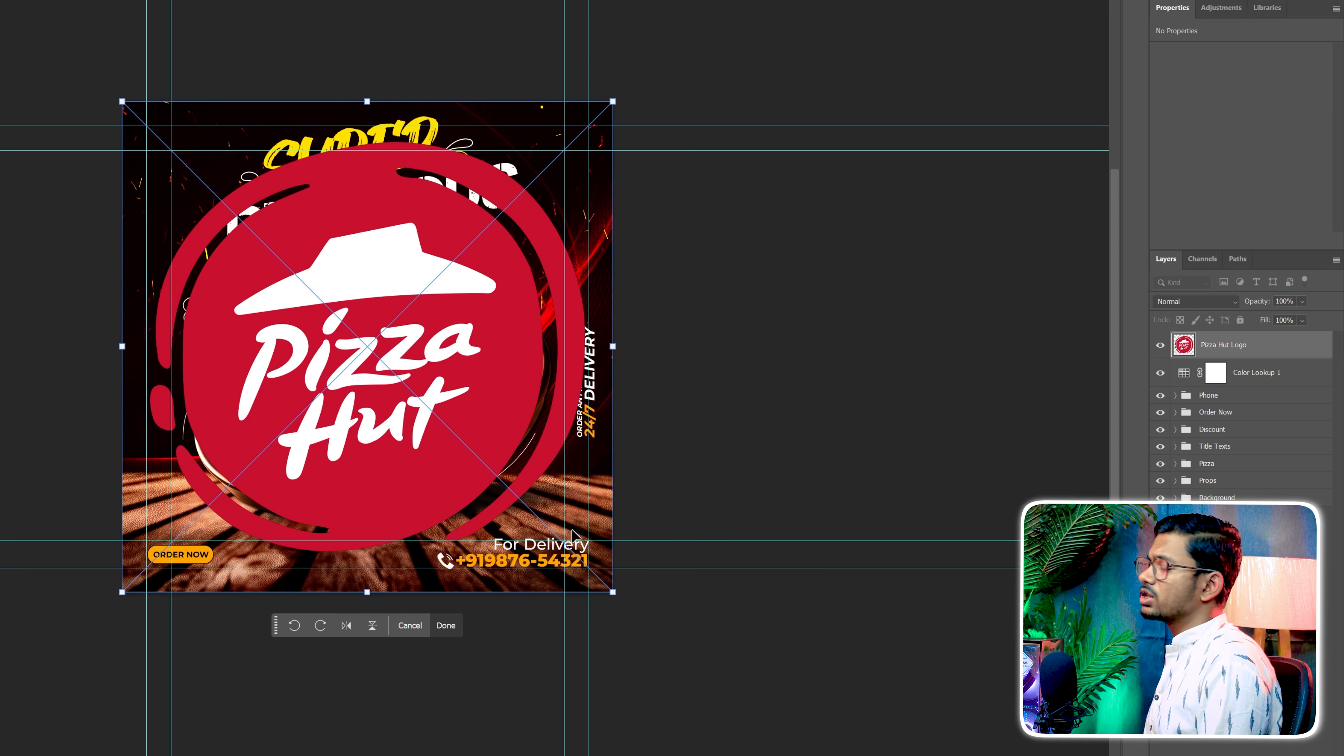
{"action": "left_click_drag", "start_coordinate": [613, 592], "coordinate": [194, 156]}
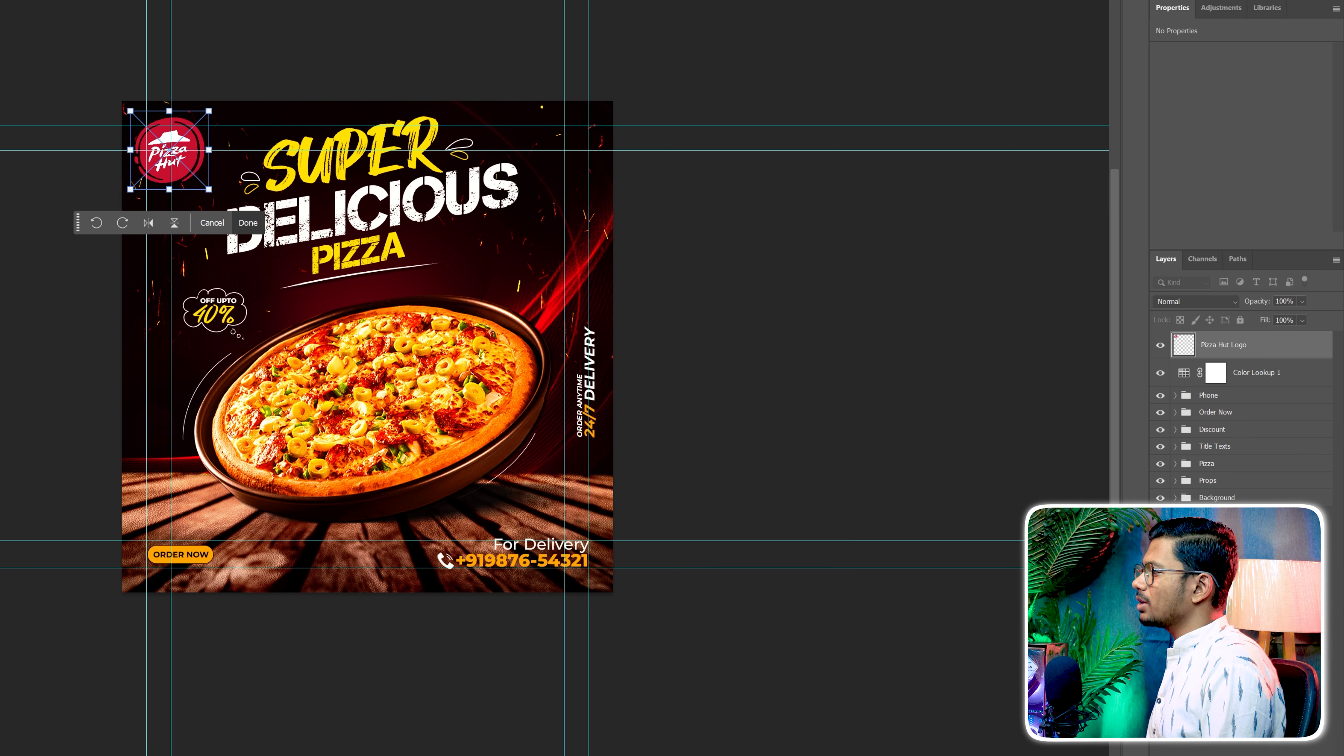
{"action": "key", "text": "Return"}
Give the Pizza Hut Logo layer a drop shadow in colour c8102e with the Normal blend mode
{"action": "double_click", "coordinate": [1264, 352]}
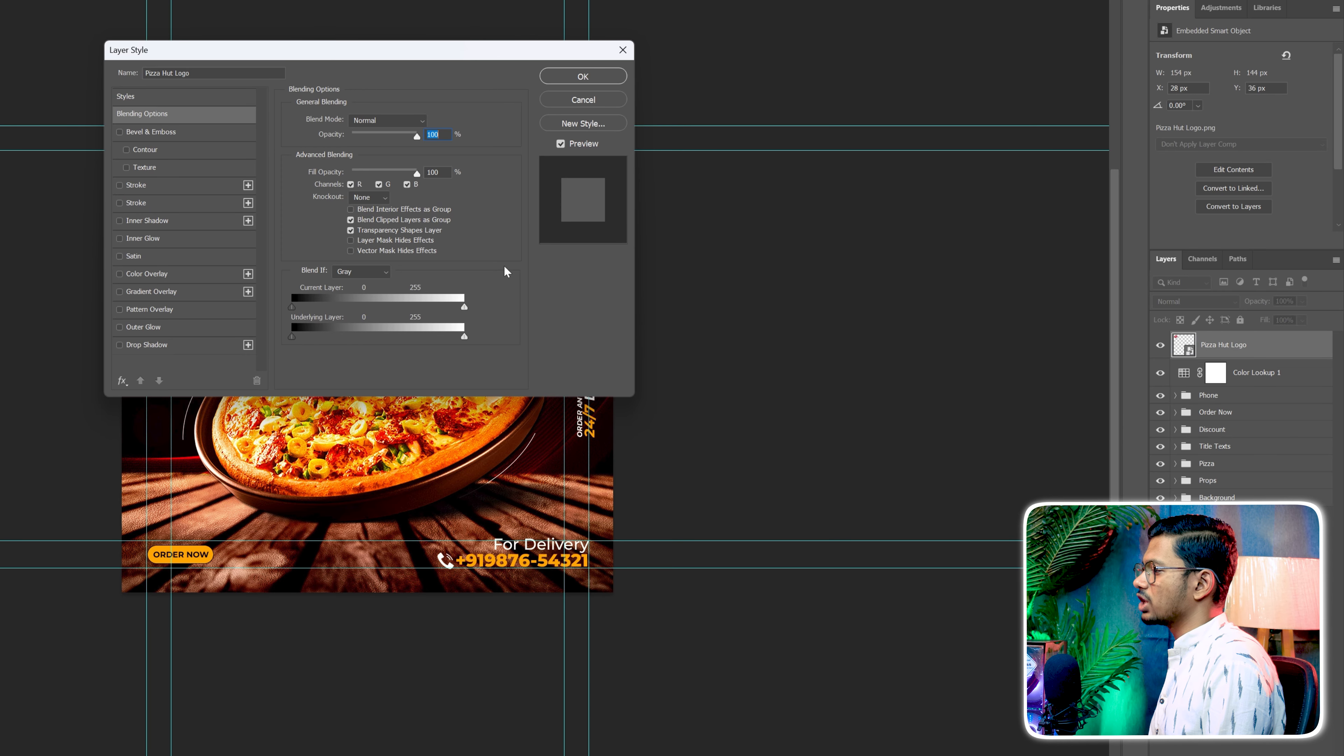
{"action": "left_click", "coordinate": [143, 345]}
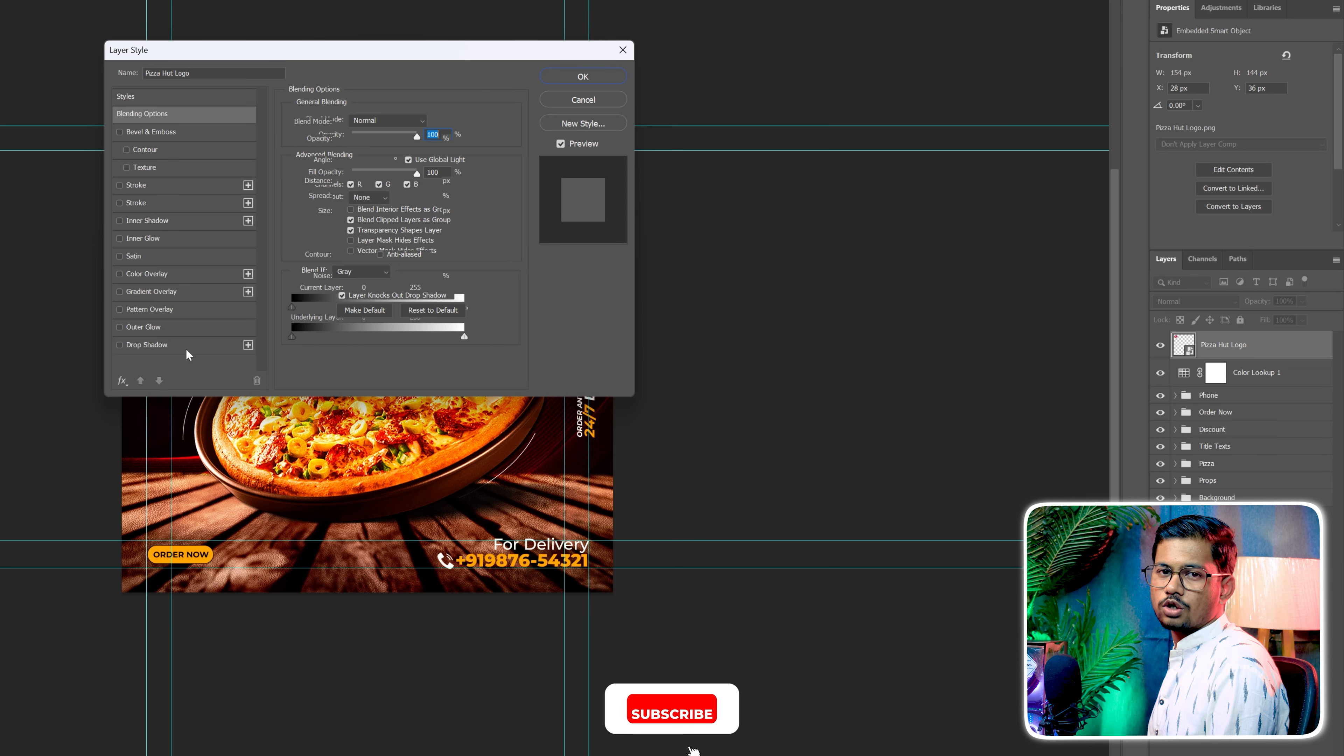
{"action": "left_click_drag", "start_coordinate": [312, 55], "coordinate": [314, 259]}
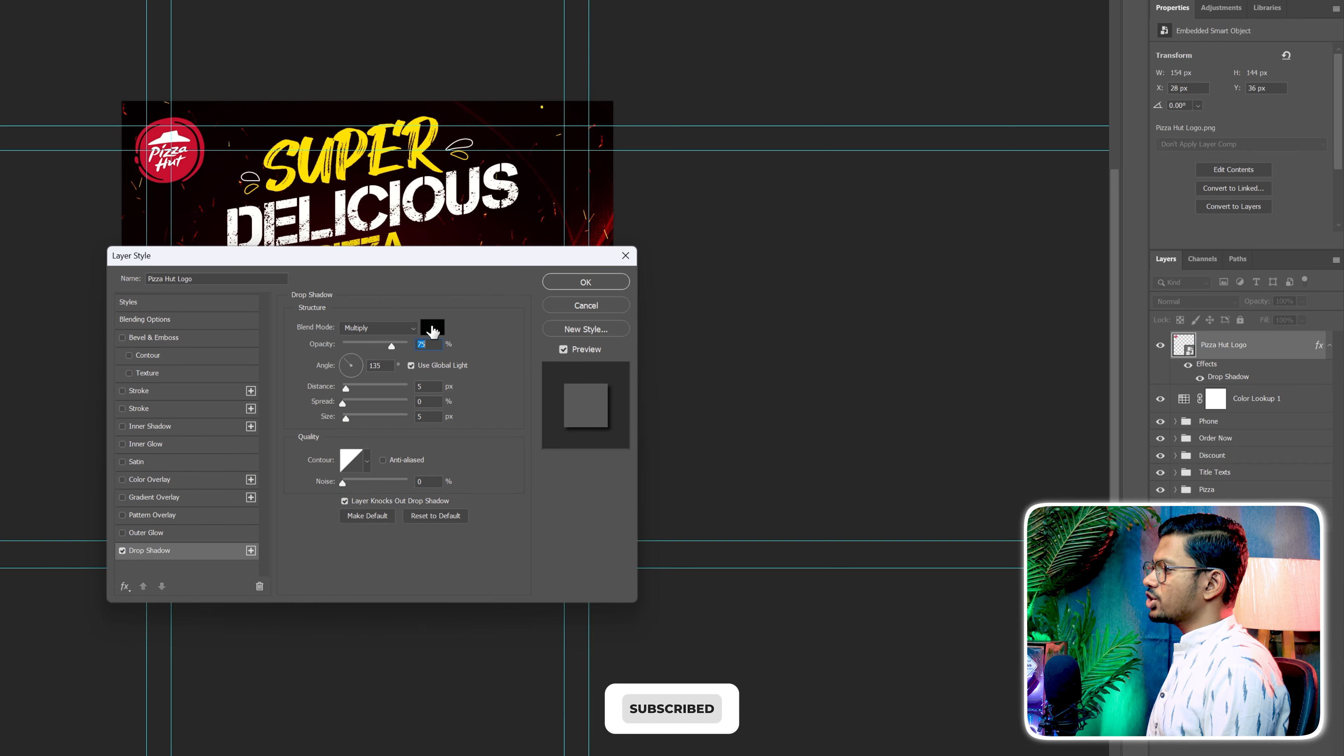
{"action": "left_click", "coordinate": [432, 327]}
{"action": "type", "text": "c8102e"}
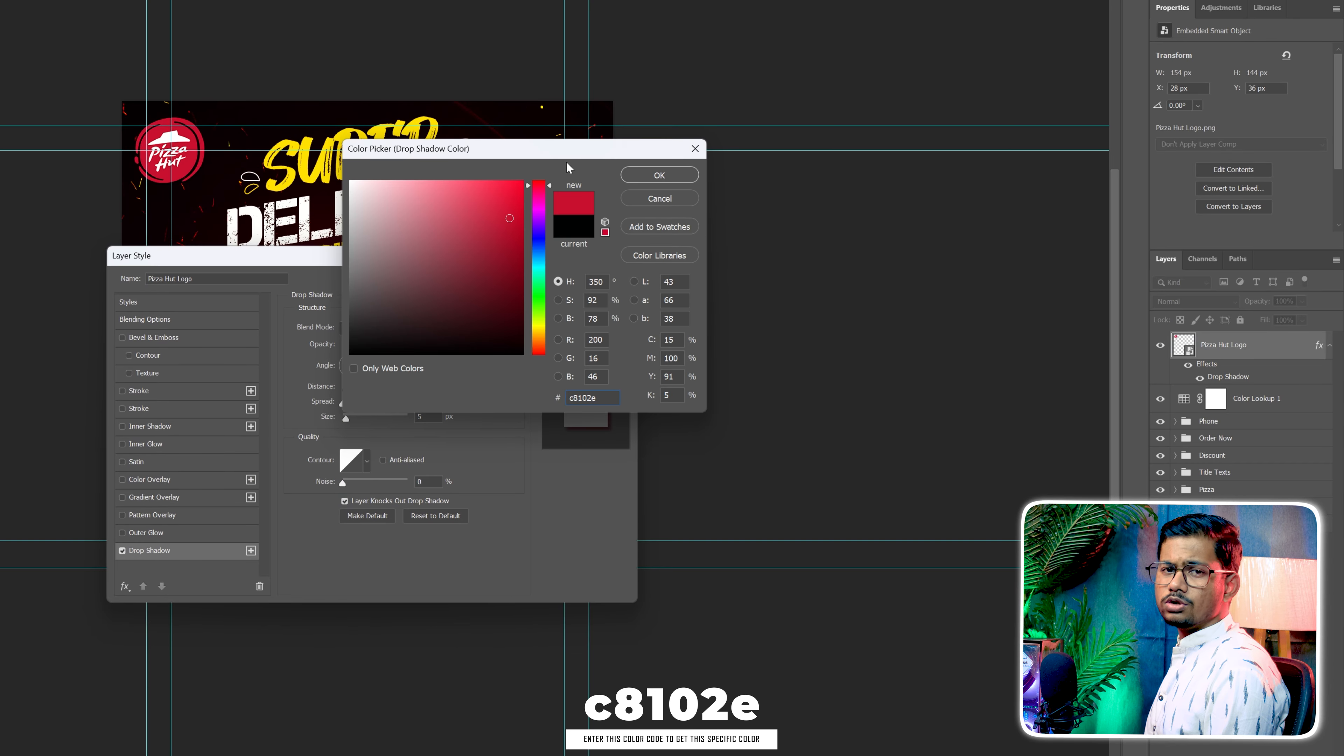
{"action": "left_click", "coordinate": [643, 175]}
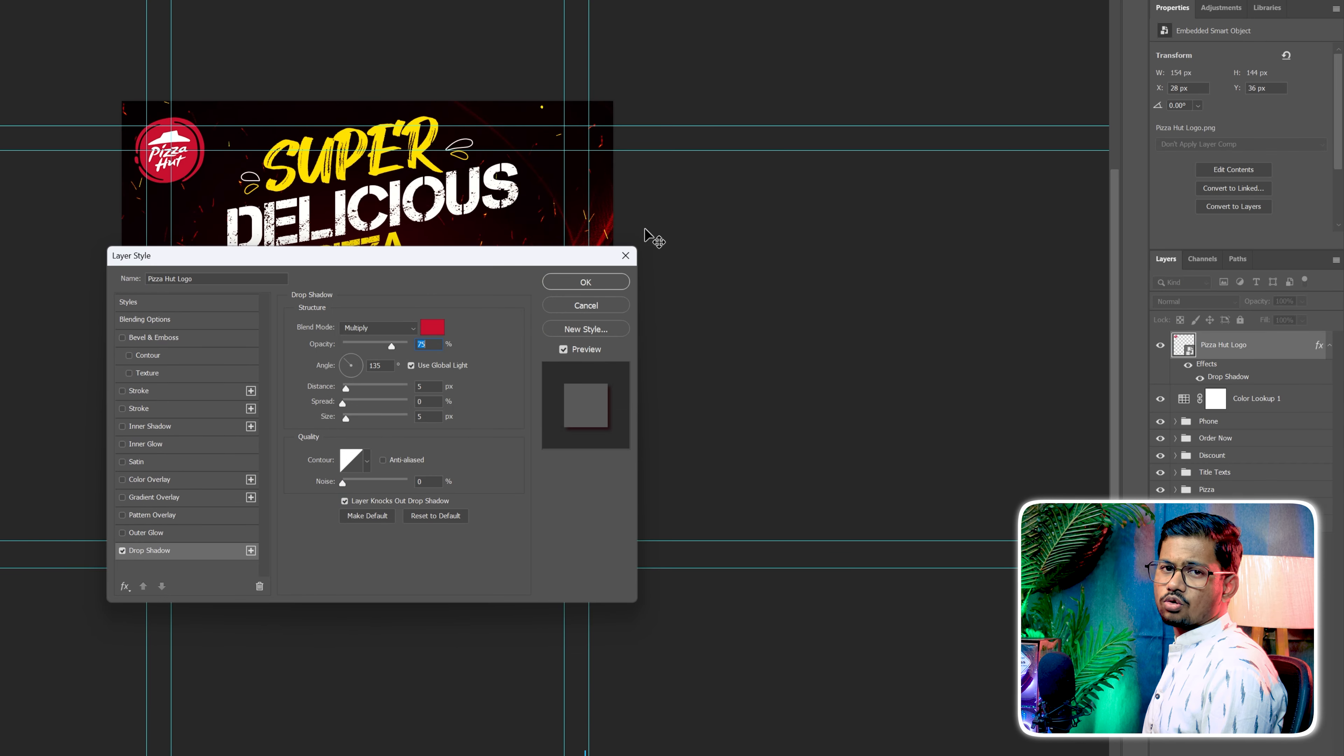
{"action": "left_click", "coordinate": [385, 328]}
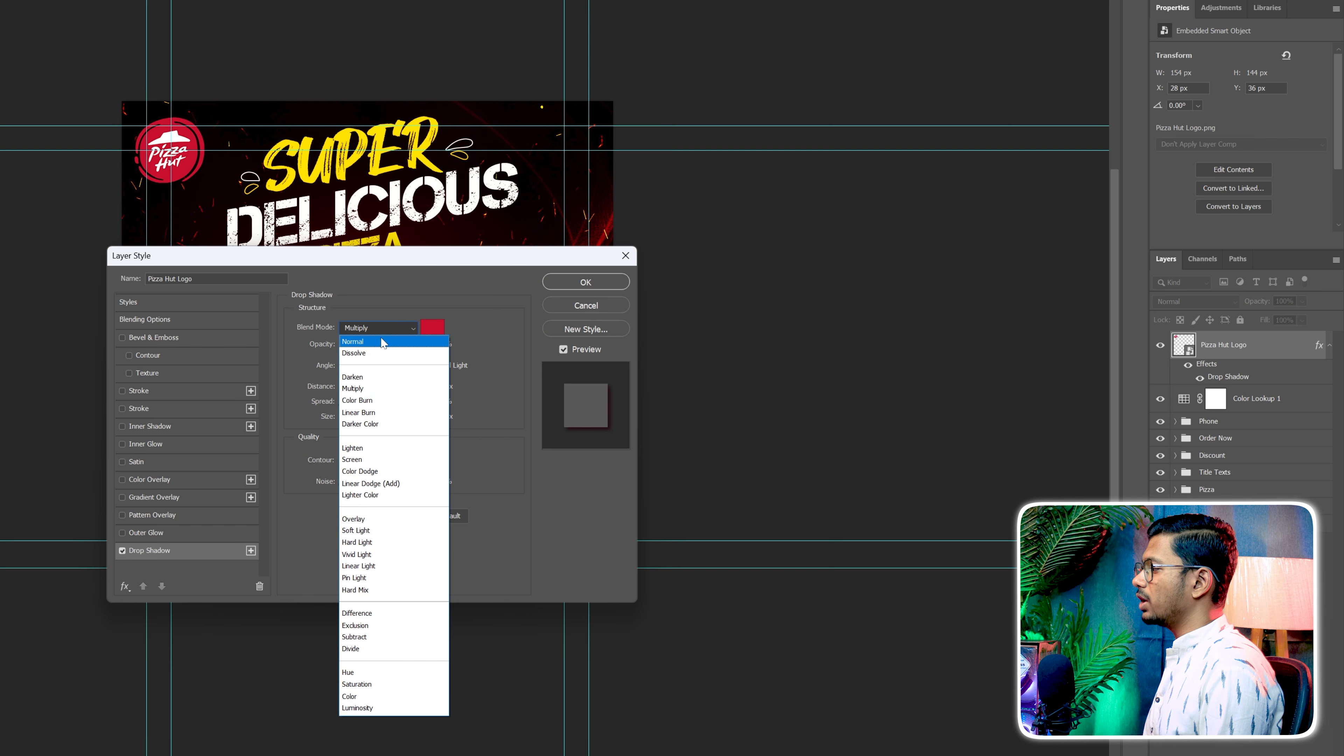
{"action": "left_click", "coordinate": [384, 342]}
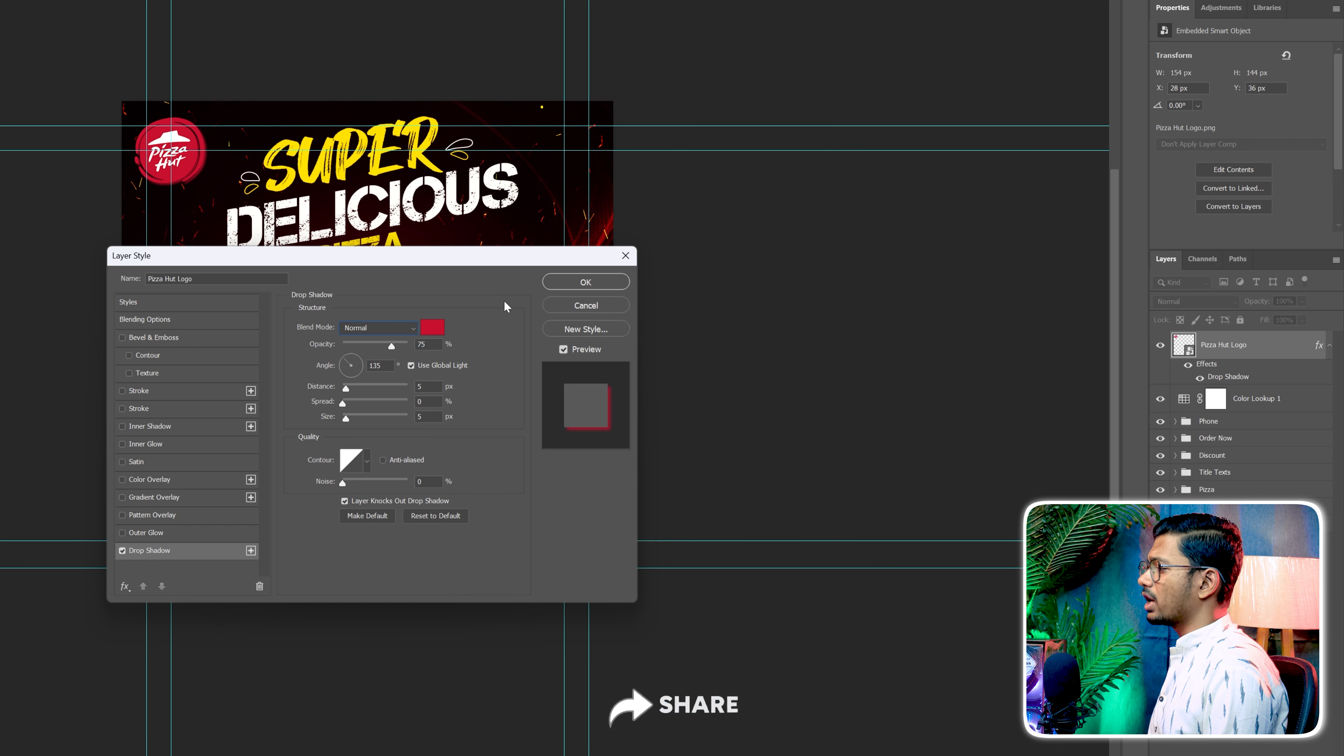
{"action": "left_click", "coordinate": [550, 286]}
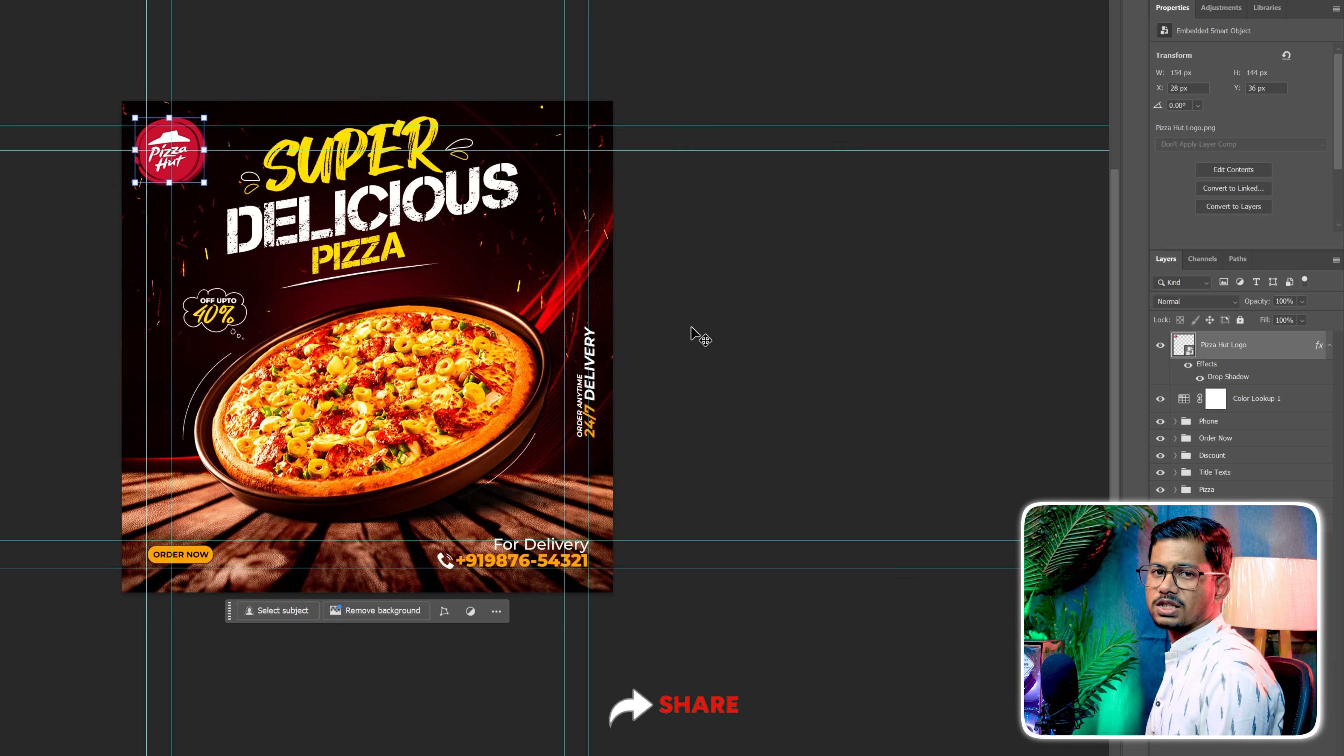
Move the Color Lookup adjustment above the Pizza Hut Logo layer and collapse the logo's effects list
{"action": "left_click", "coordinate": [699, 334]}
{"action": "left_click_drag", "start_coordinate": [1255, 398], "coordinate": [1236, 339]}
{"action": "left_click", "coordinate": [969, 348]}
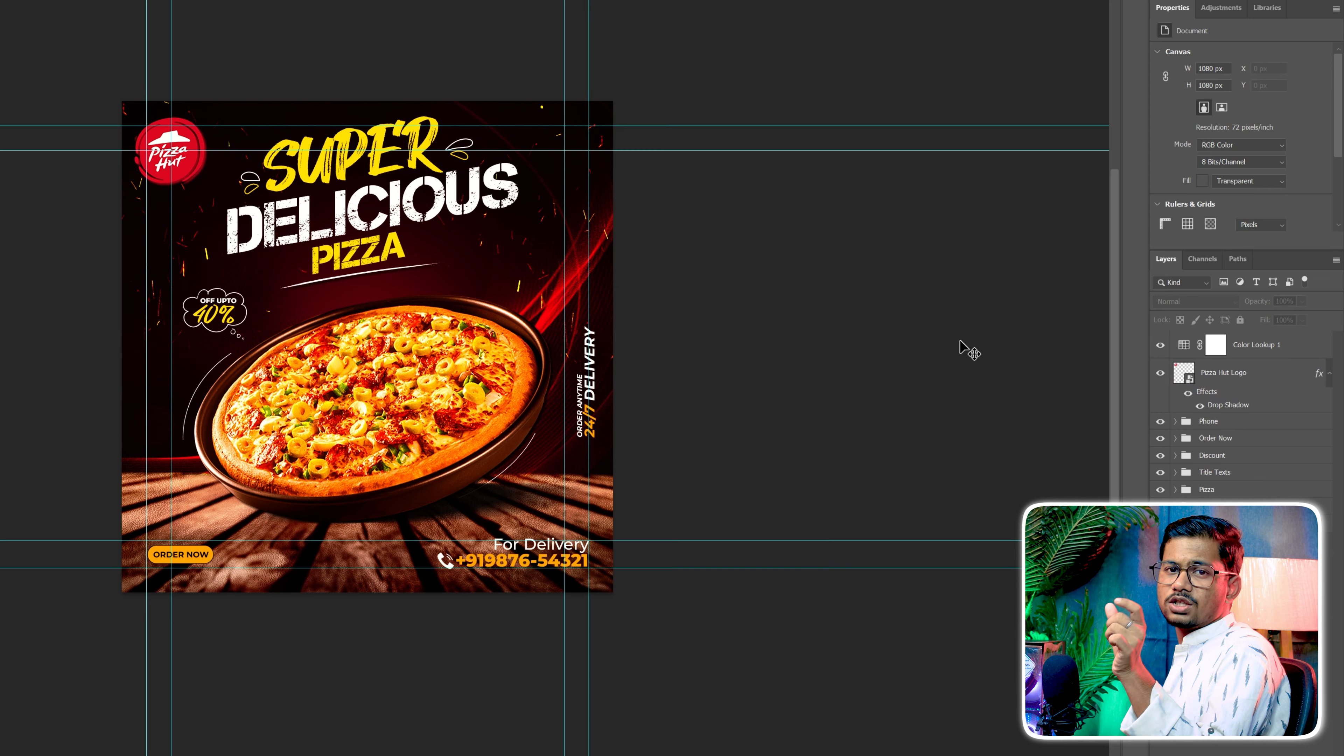
{"action": "left_click", "coordinate": [1330, 374]}
{"action": "left_click", "coordinate": [1330, 374]}
{"action": "left_click", "coordinate": [1281, 396]}
{"action": "left_click", "coordinate": [1249, 497]}
{"action": "left_click", "coordinate": [1243, 550]}
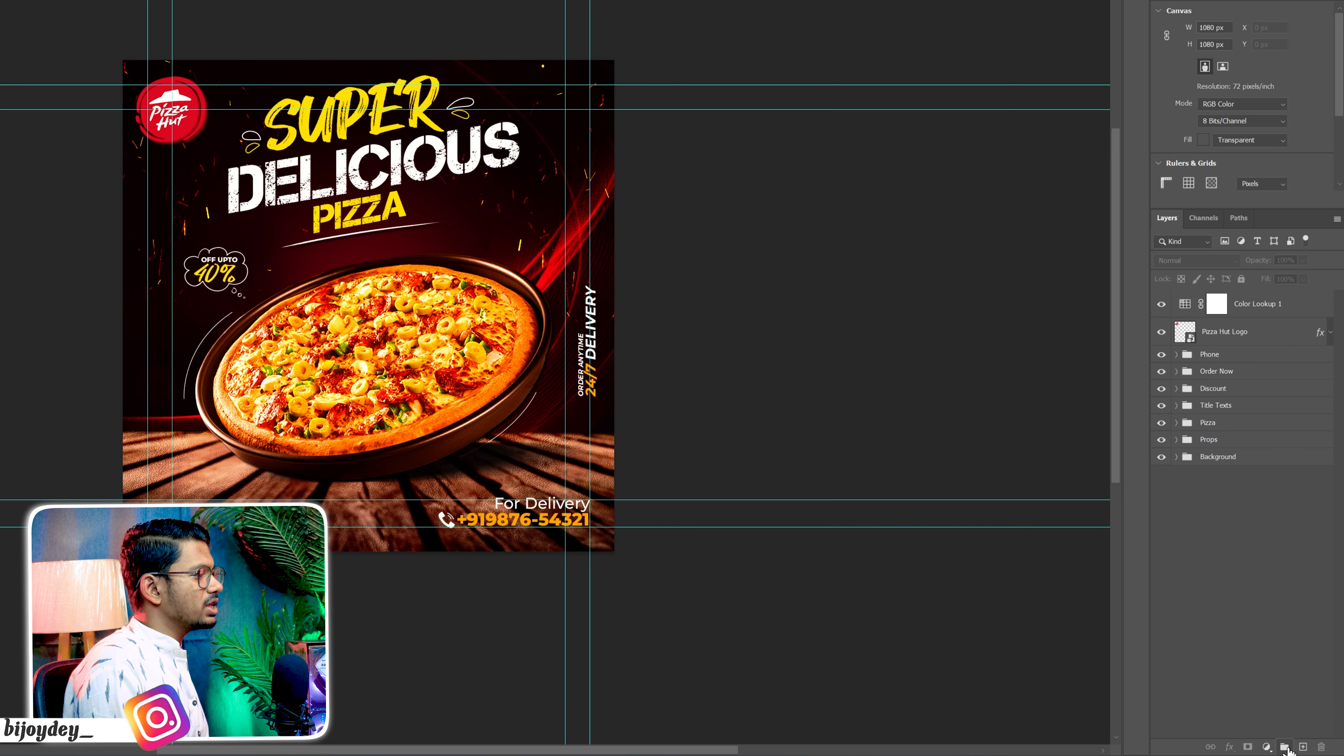
Create a new layer at the top of the stack and fill it using Apply Image with the Merged source and Normal blending
{"action": "left_click", "coordinate": [1302, 747]}
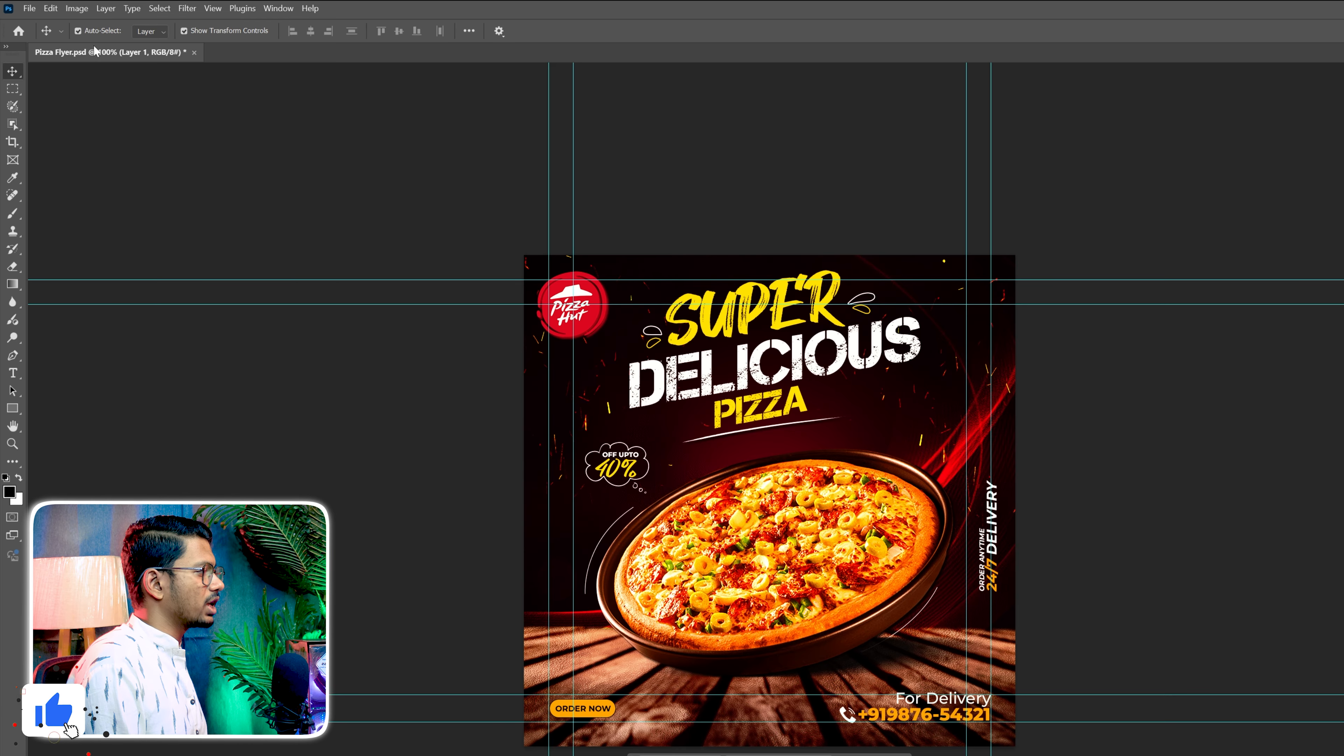
{"action": "left_click", "coordinate": [72, 9]}
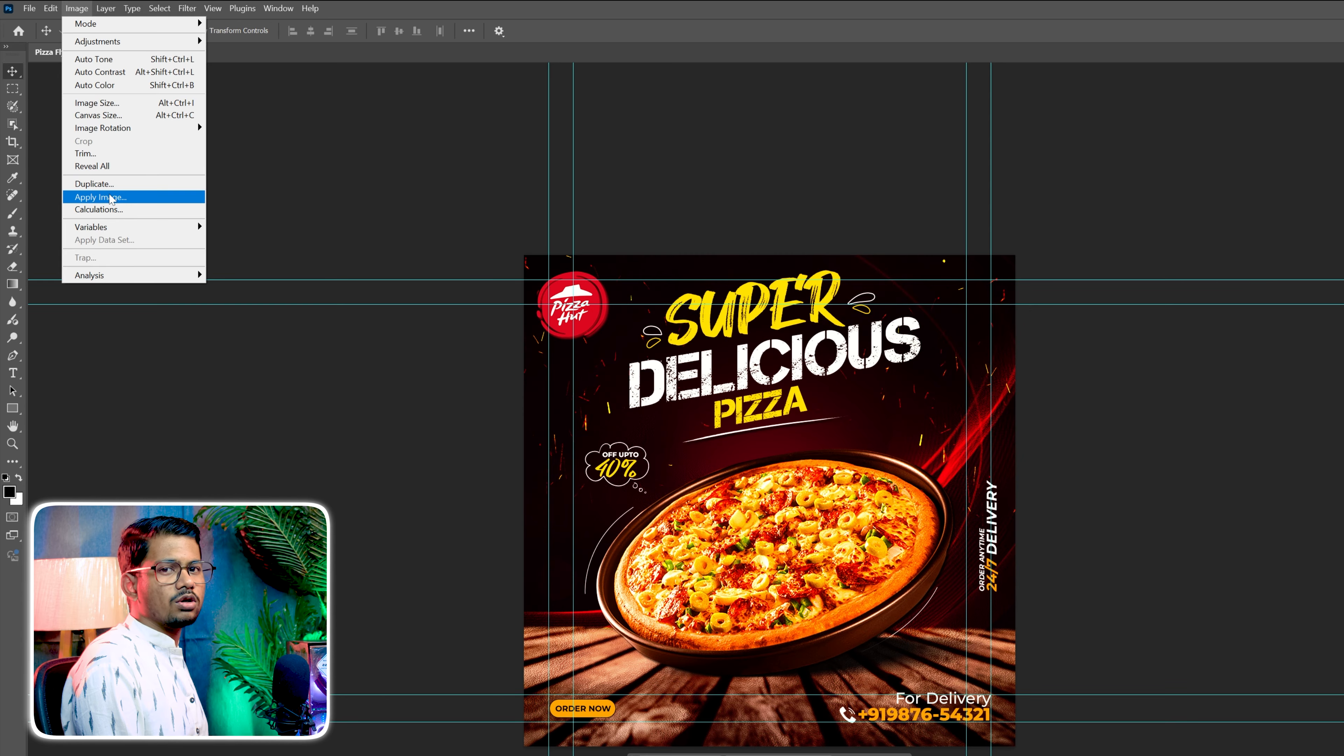
{"action": "left_click", "coordinate": [100, 197]}
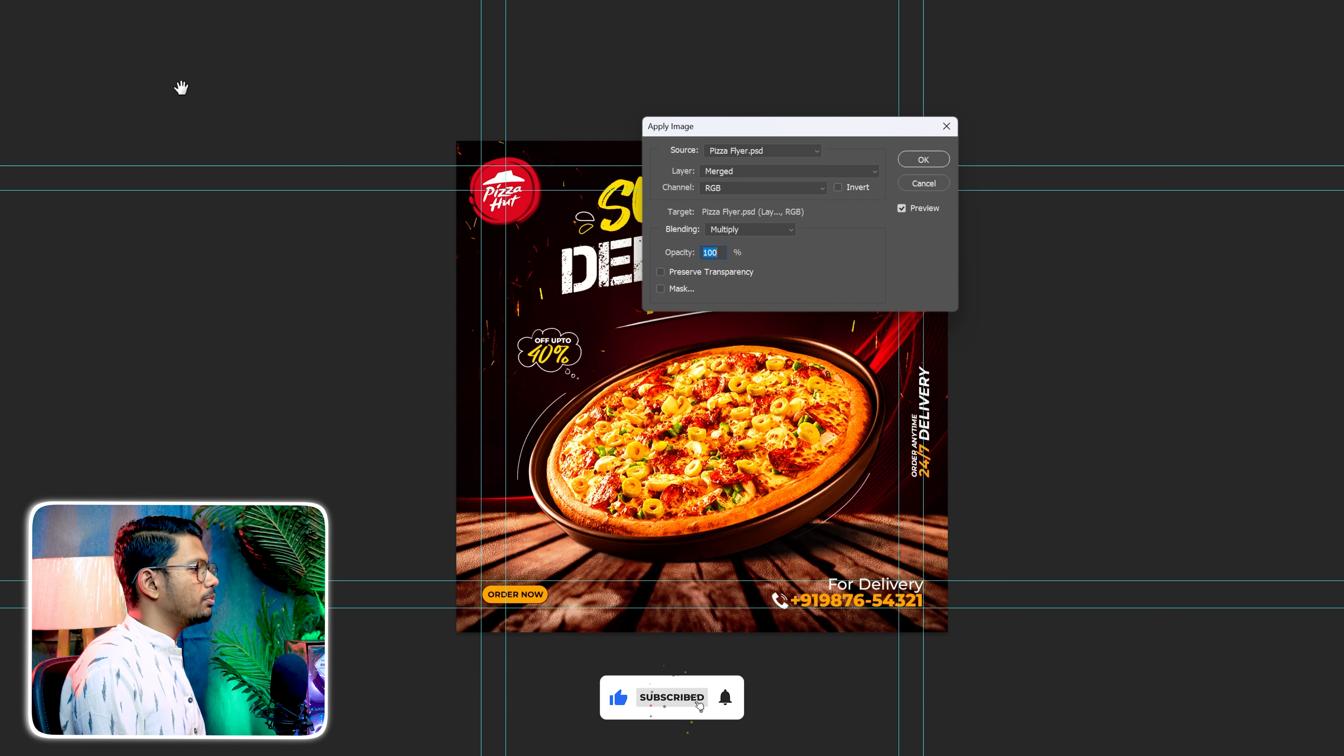
{"action": "left_click", "coordinate": [733, 231]}
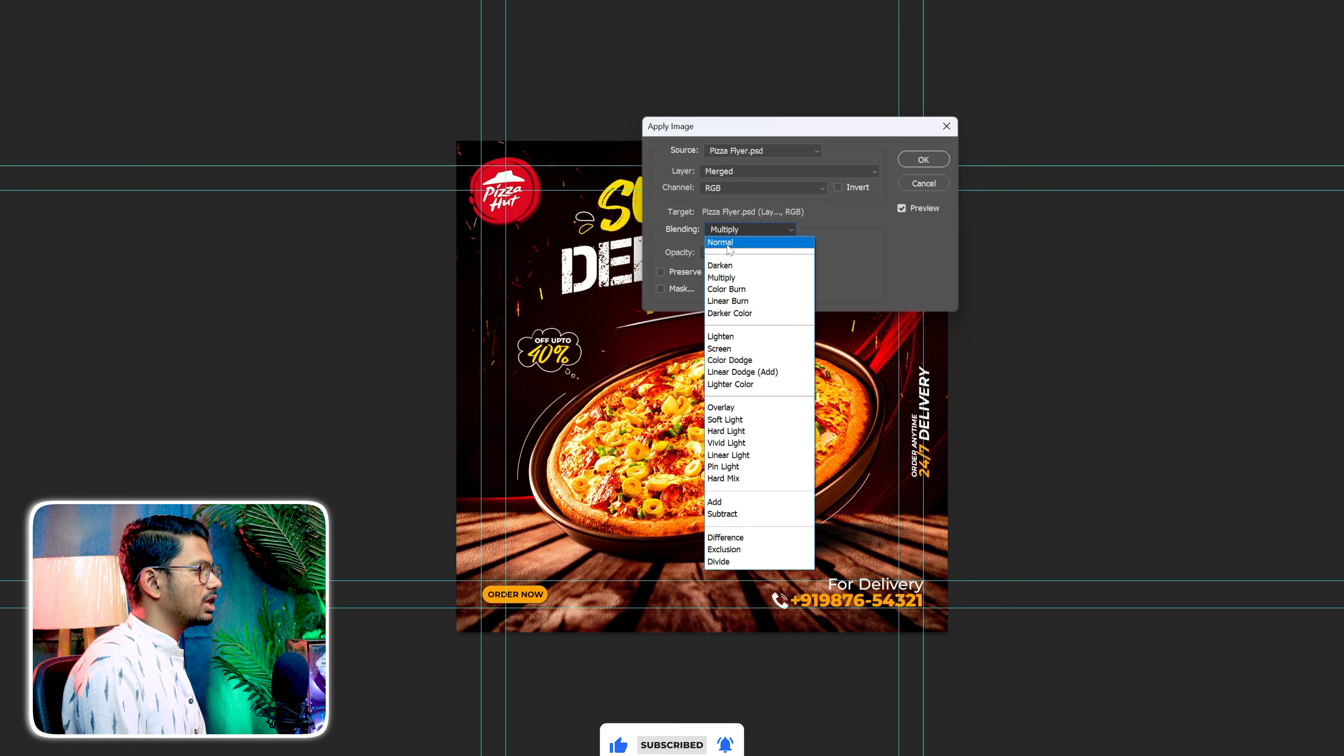
{"action": "left_click", "coordinate": [731, 241]}
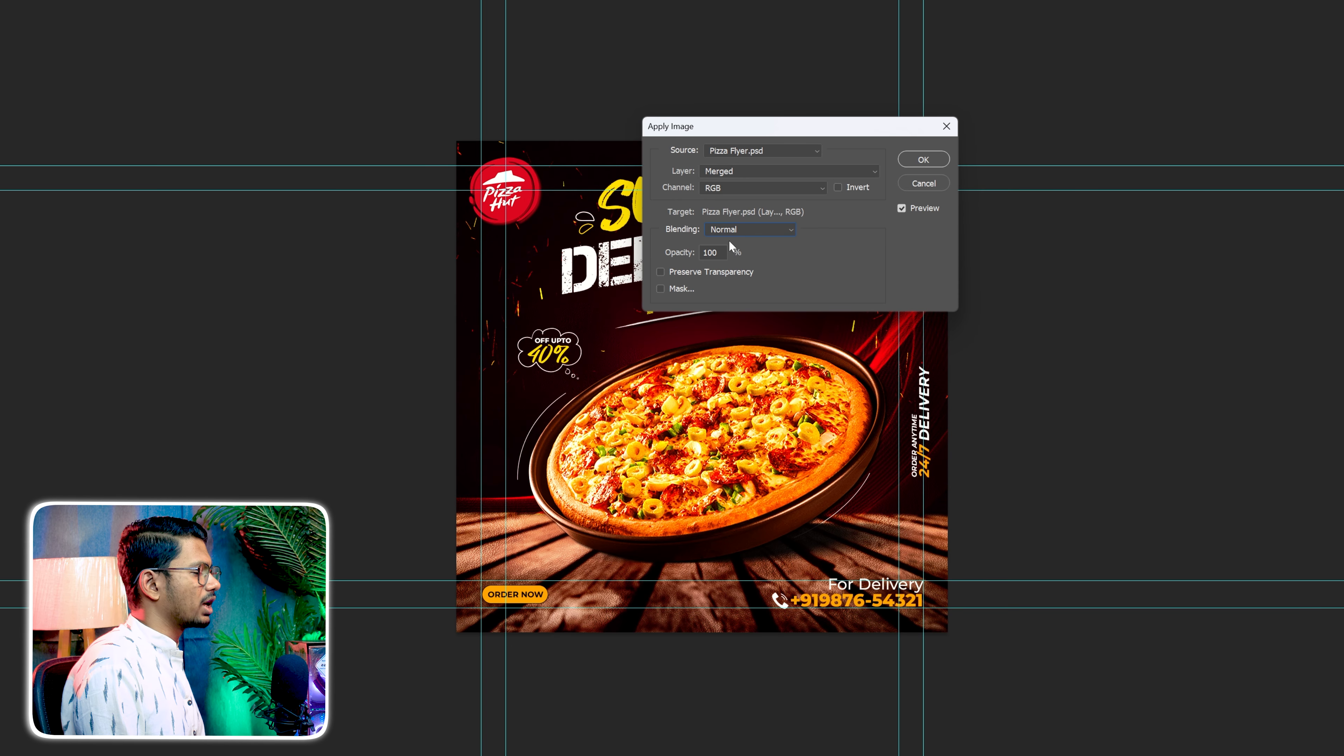
{"action": "left_click", "coordinate": [924, 159]}
Convert the merged flyer layer to a smart object and open the Camera Raw Filter for it
{"action": "right_click", "coordinate": [1246, 388]}
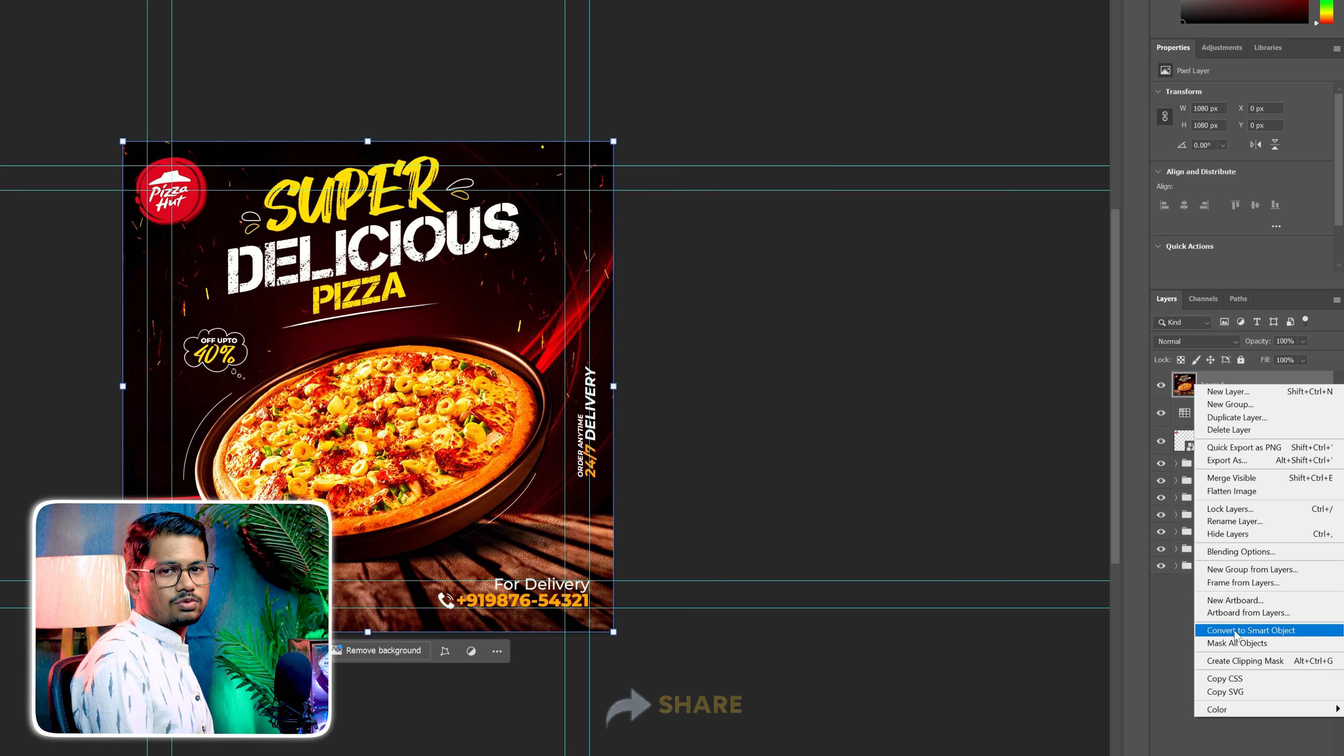
{"action": "left_click", "coordinate": [1234, 631]}
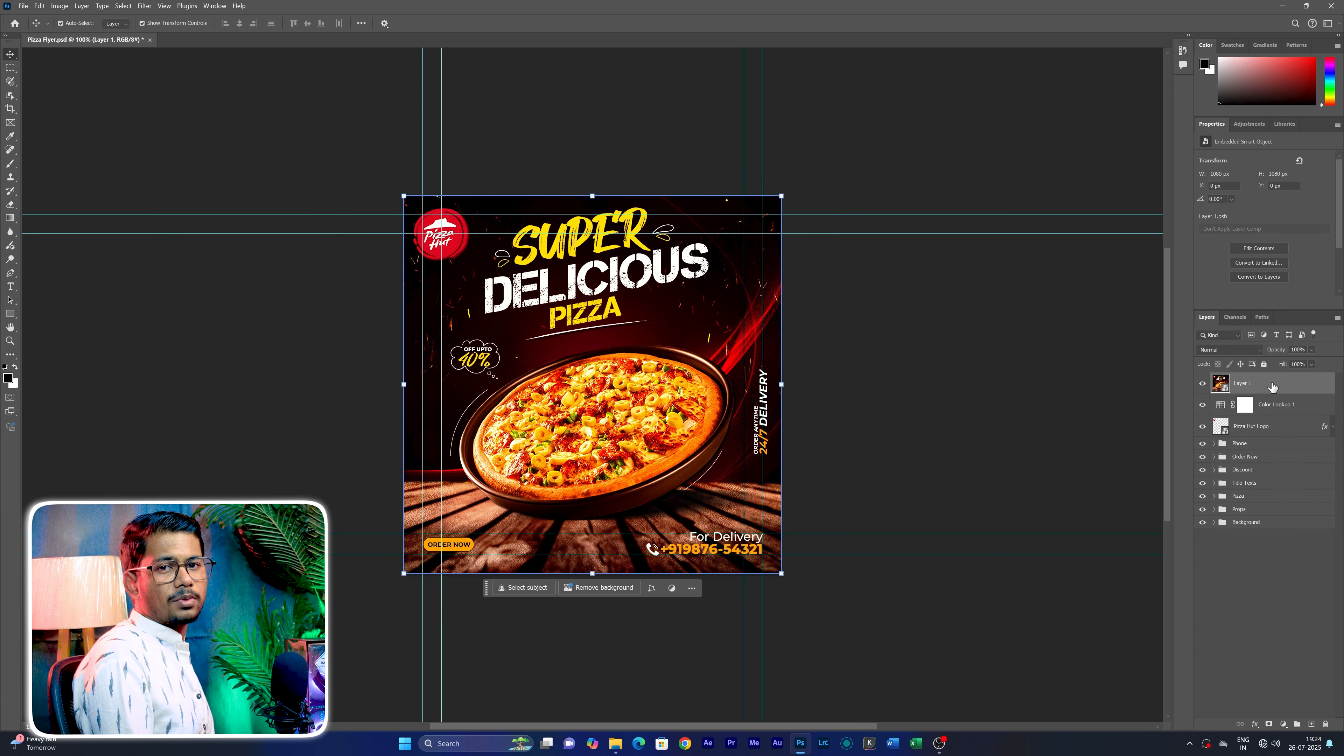
{"action": "key", "text": "shift+ctrl+a"}
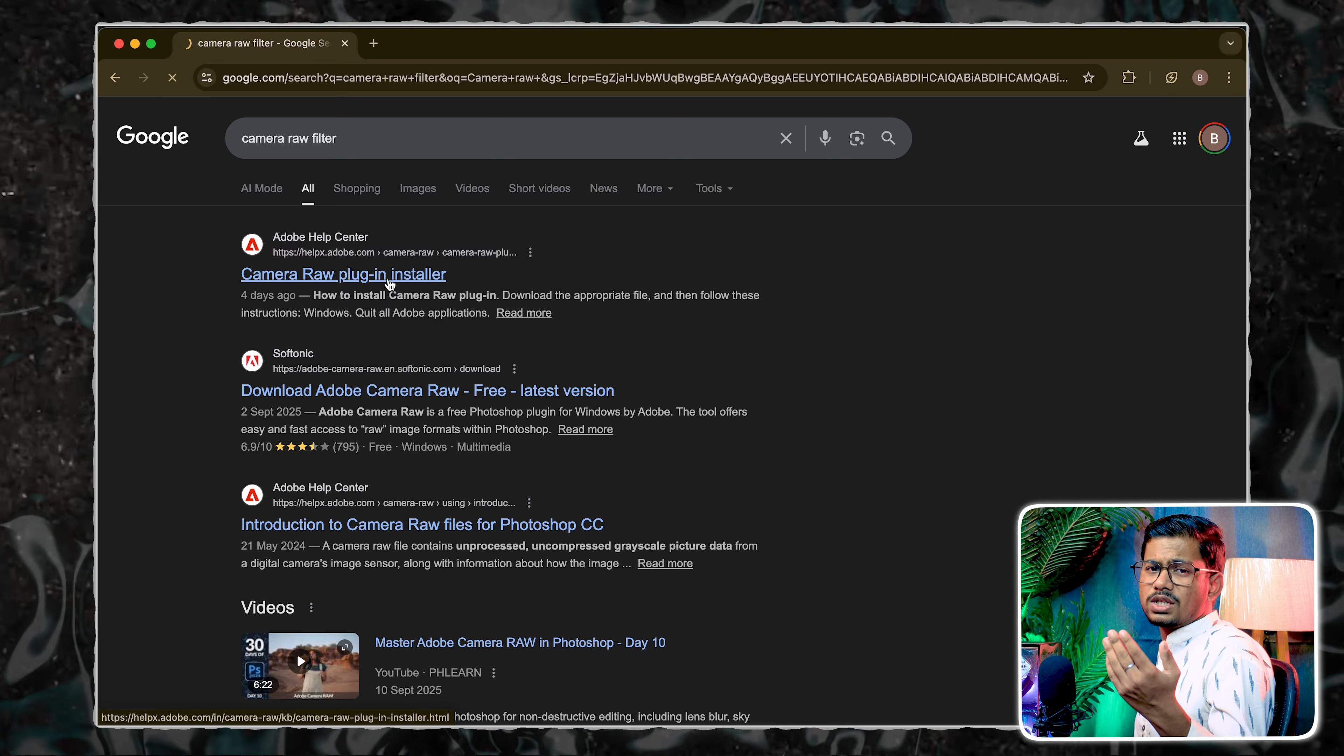
In the browser, open Adobe's Camera Raw plug-in installer page from the search results and look through it
{"action": "left_click", "coordinate": [390, 274]}
{"action": "scroll", "coordinate": [768, 472], "scroll_direction": "down", "scroll_amount": 15}
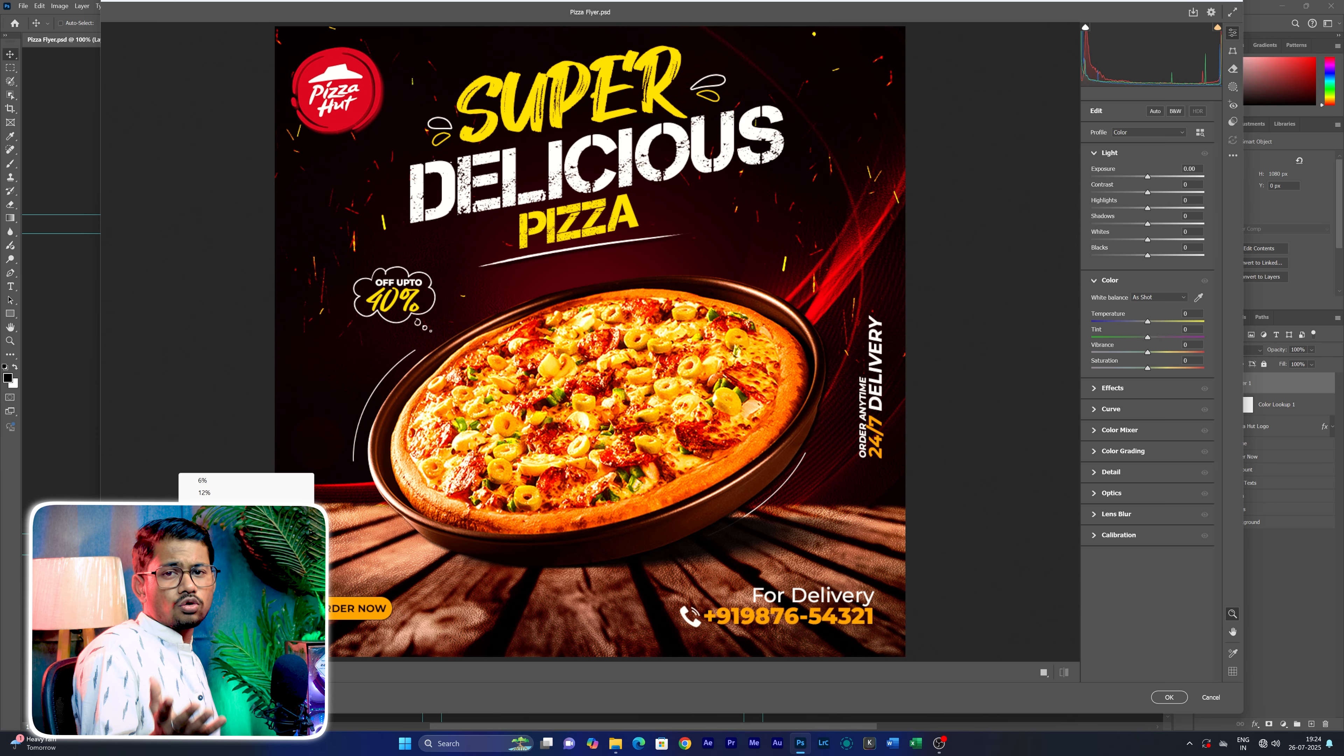
Set the Camera Raw light values to exposure +0.20, contrast +7, highlights +12, shadows +8, whites +20 and blacks -7
{"action": "left_click", "coordinate": [204, 517]}
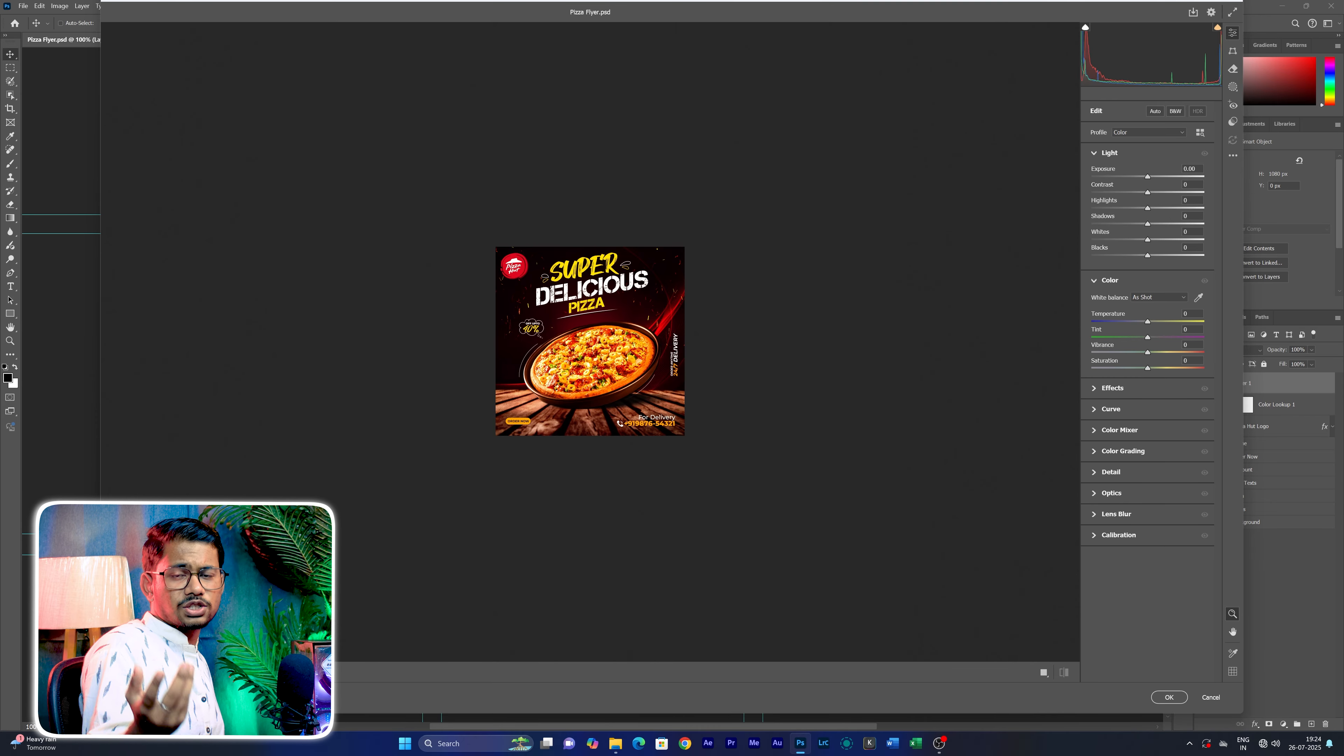
{"action": "left_click", "coordinate": [205, 529]}
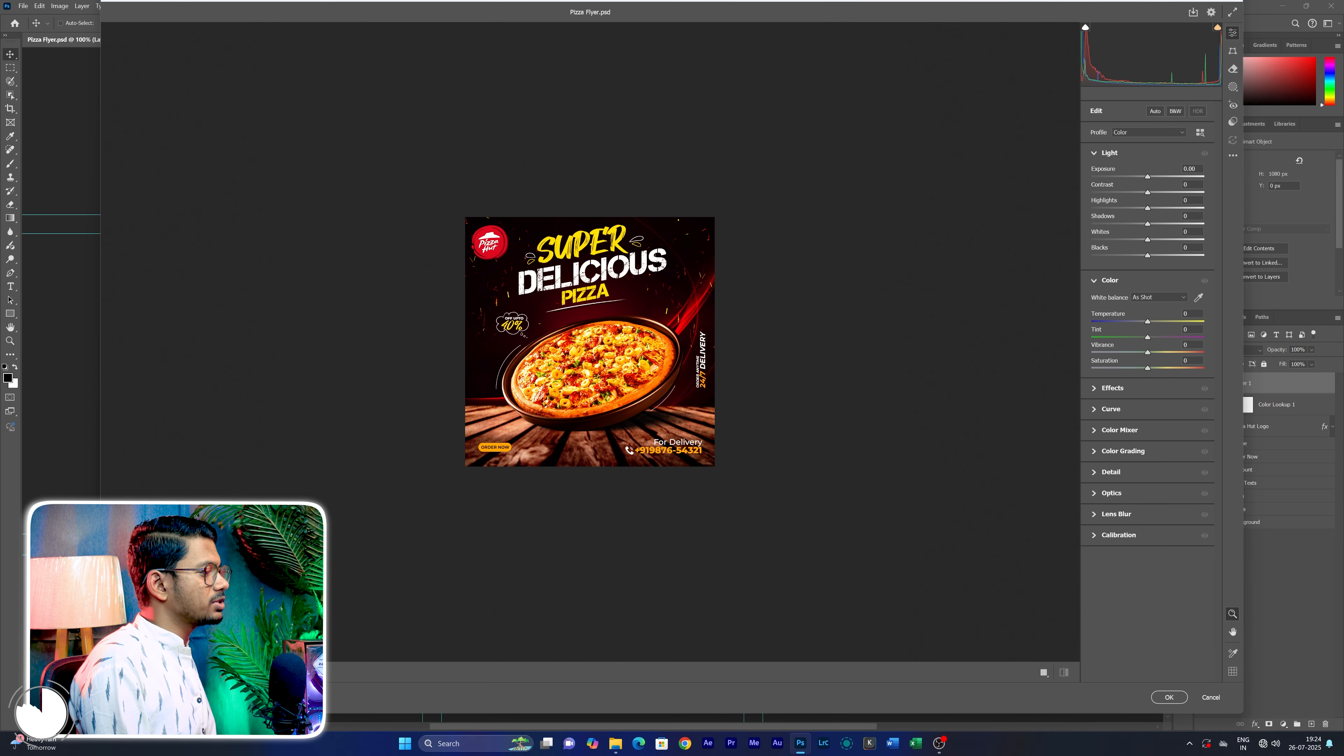
{"action": "left_click_drag", "start_coordinate": [1154, 177], "coordinate": [1152, 176]}
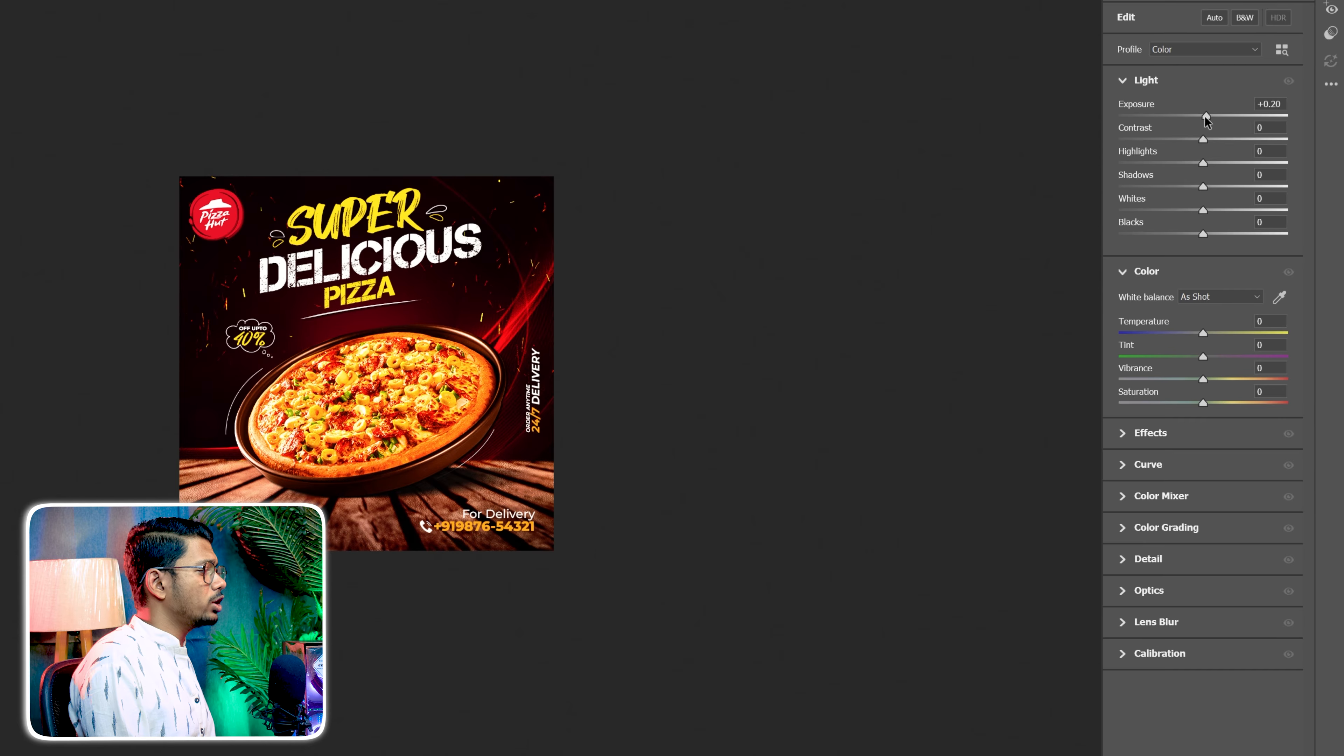
{"action": "left_click_drag", "start_coordinate": [1201, 133], "coordinate": [1208, 157]}
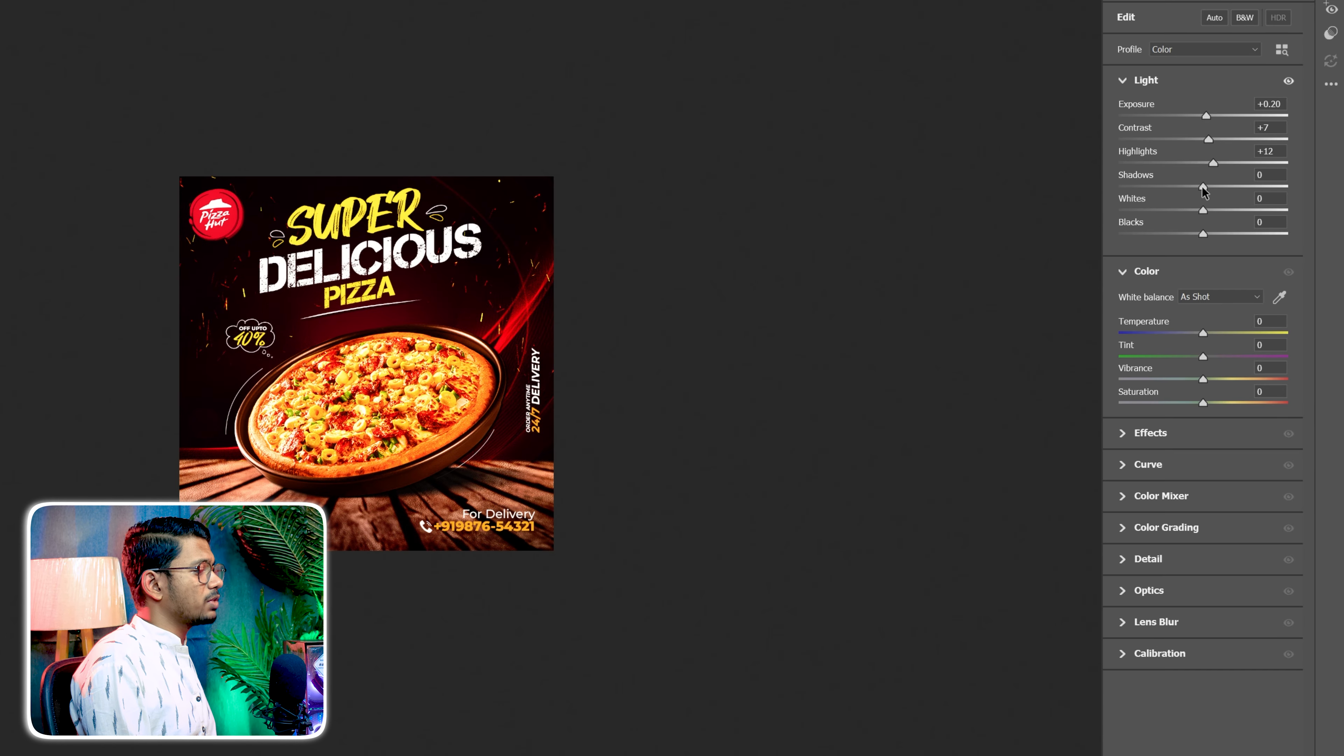
{"action": "mouse_move", "coordinate": [1201, 209]}
{"action": "left_mouse_down"}
{"action": "mouse_move", "coordinate": [1220, 210]}
{"action": "mouse_move", "coordinate": [1197, 234]}
{"action": "left_mouse_up"}
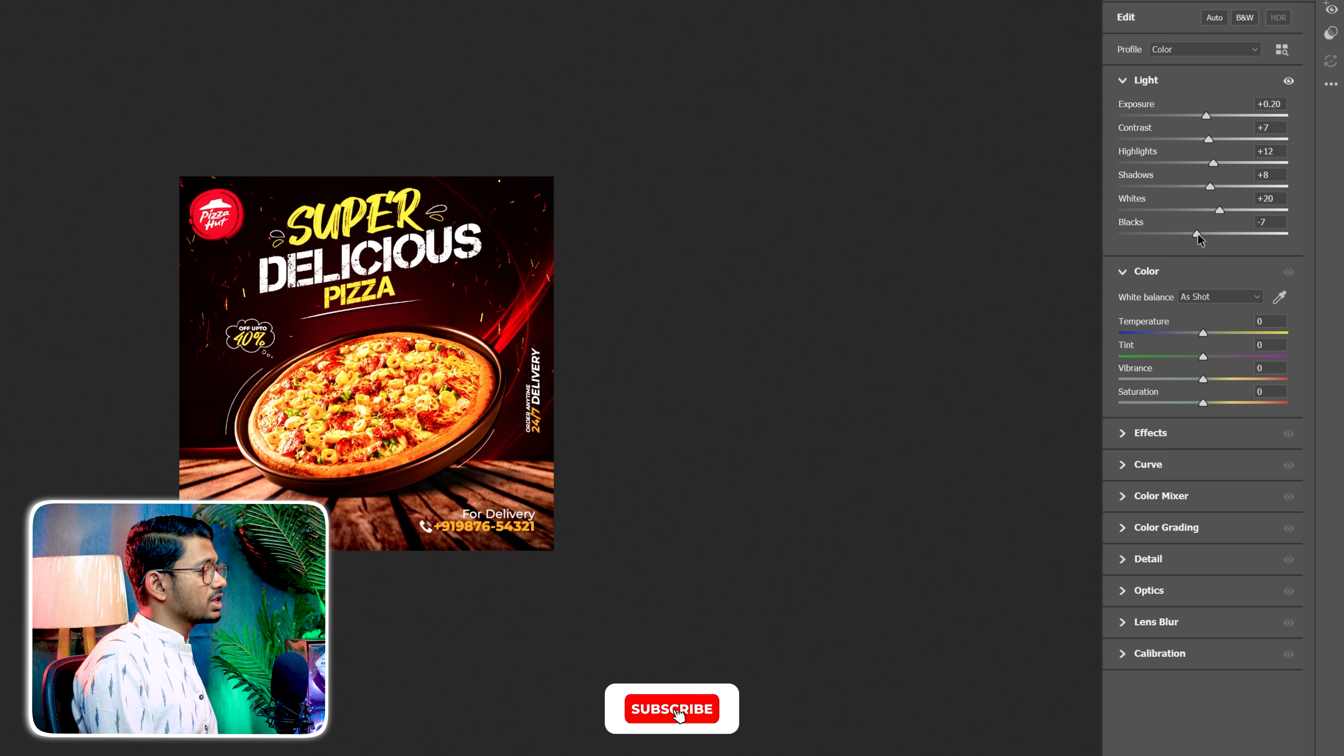
Set Camera Raw temperature to +5, tint +2, vibrance +12, texture +30, clarity +6, dehaze +9 and vignette to -31
{"action": "left_click_drag", "start_coordinate": [1202, 333], "coordinate": [1208, 333]}
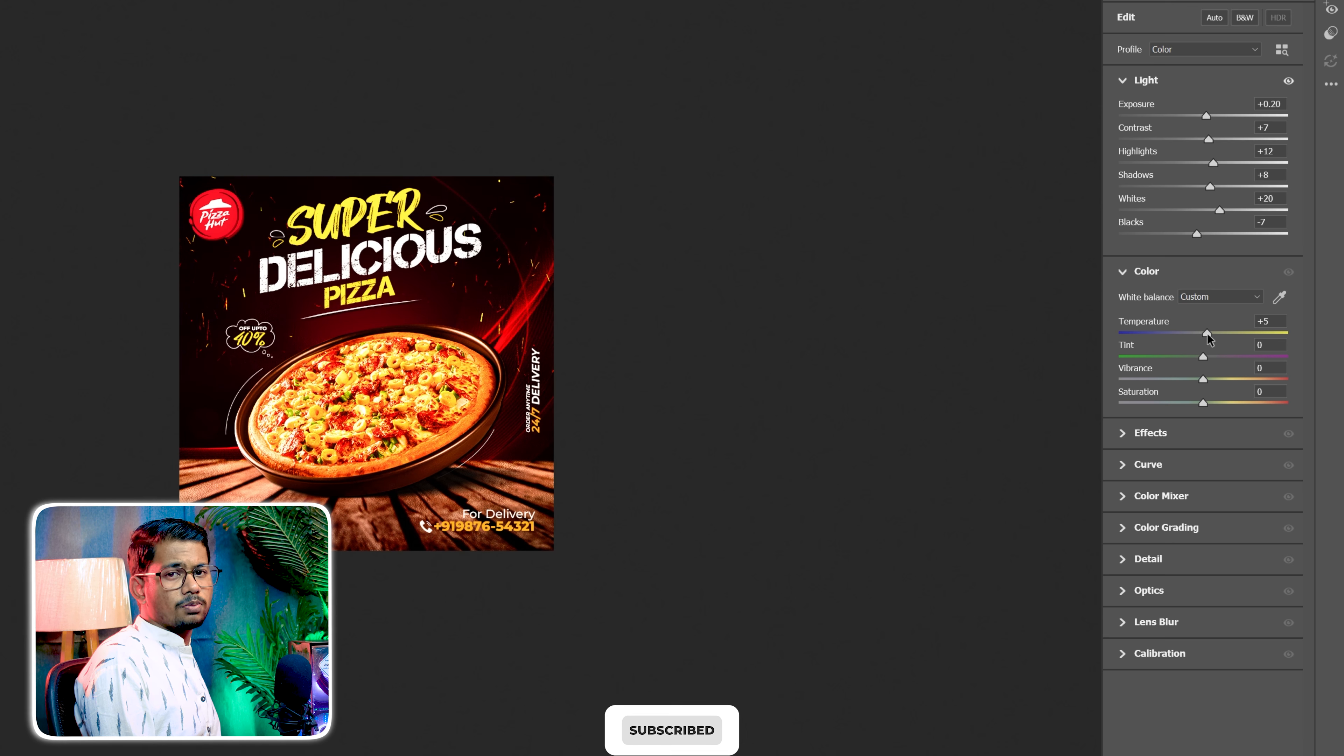
{"action": "left_click_drag", "start_coordinate": [1206, 379], "coordinate": [1218, 385]}
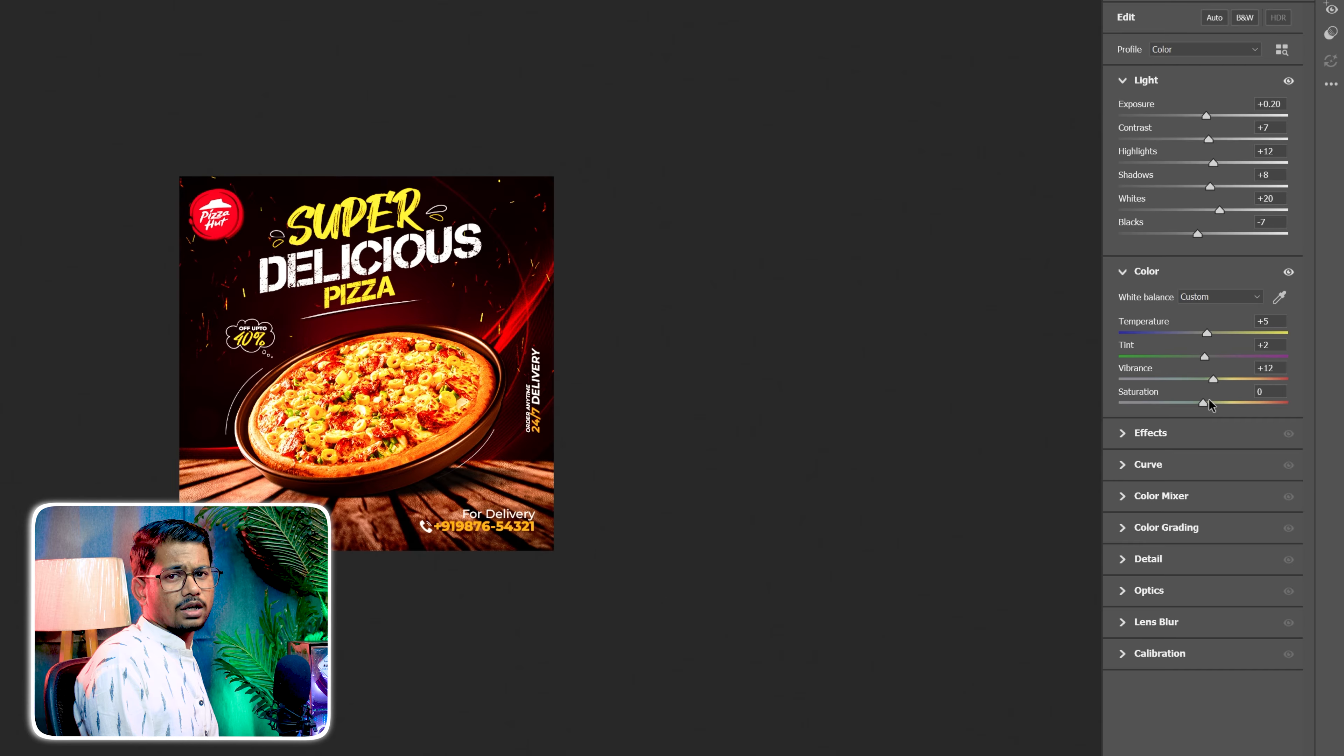
{"action": "left_click", "coordinate": [1161, 432]}
{"action": "left_click_drag", "start_coordinate": [1202, 466], "coordinate": [1228, 468]}
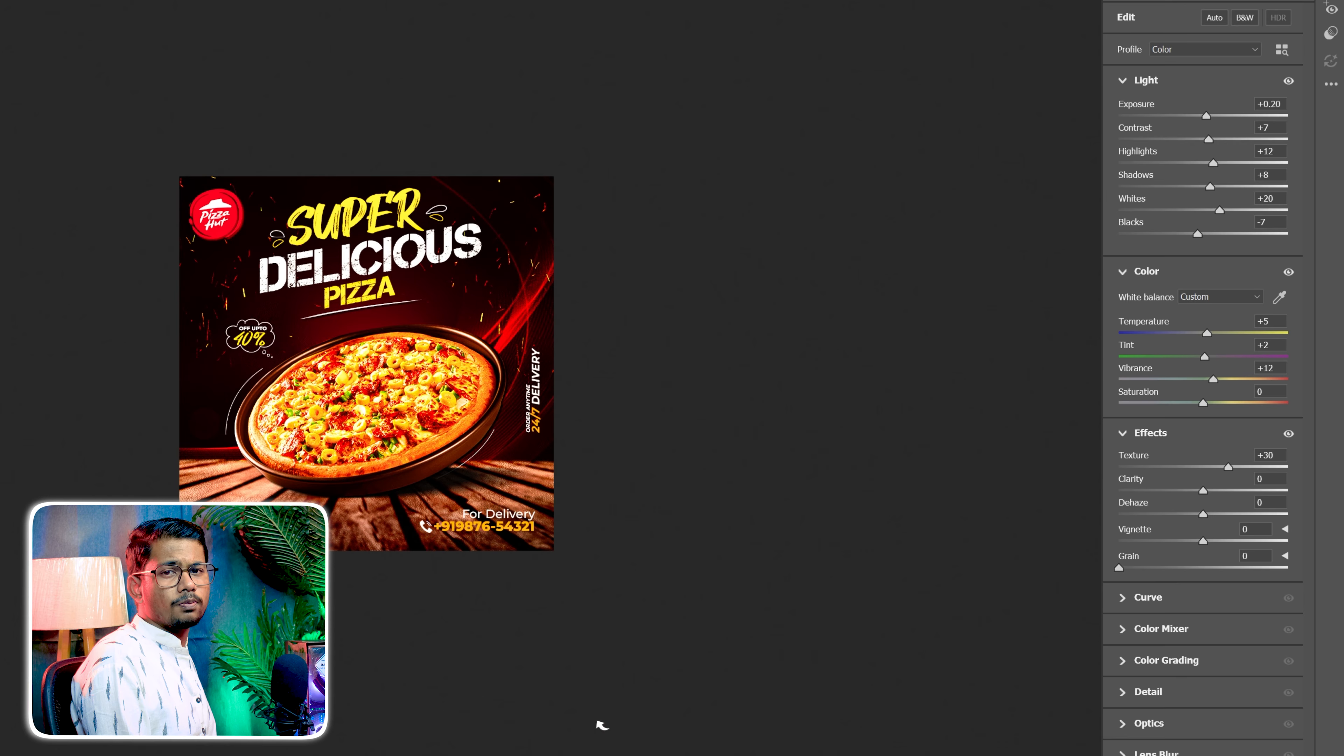
{"action": "key", "text": "ctrl+plus"}
{"action": "key", "text": "ctrl+plus"}
{"action": "left_click_drag", "start_coordinate": [1206, 514], "coordinate": [1178, 541]}
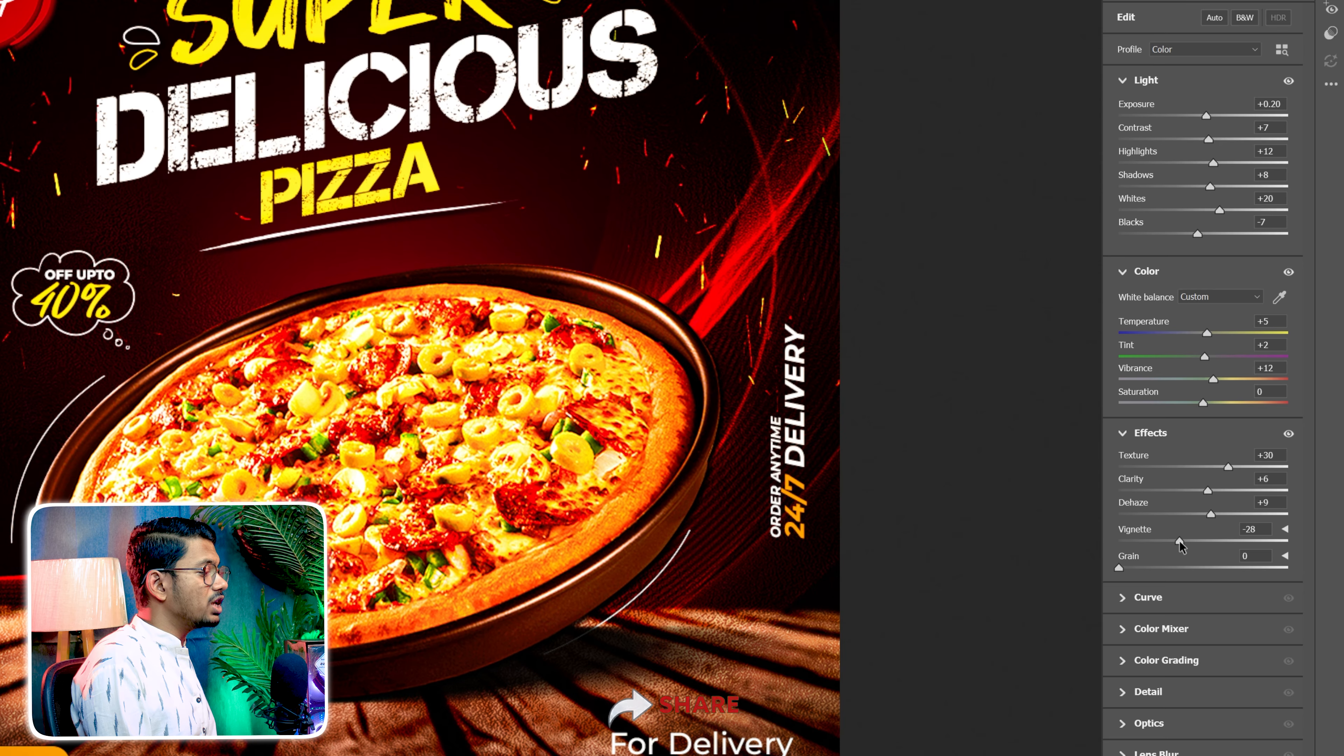
Shape the Camera Raw parametric curve into an S with highlights +18, lights +18 and darks -13
{"action": "left_click", "coordinate": [1150, 603]}
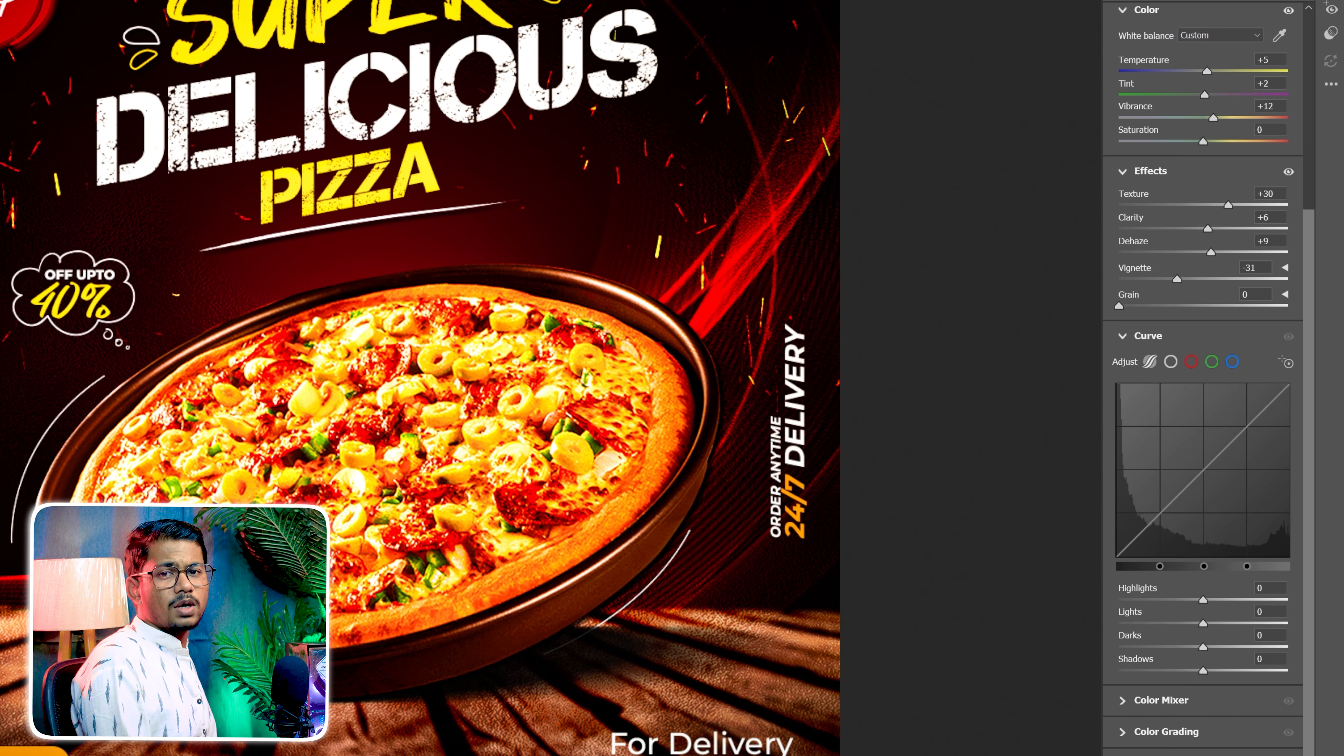
{"action": "key", "text": "ctrl+minus"}
{"action": "key", "text": "ctrl+minus"}
{"action": "left_click_drag", "start_coordinate": [1164, 509], "coordinate": [1165, 515]}
{"action": "left_click_drag", "start_coordinate": [1249, 427], "coordinate": [1248, 422]}
{"action": "left_click_drag", "start_coordinate": [1206, 473], "coordinate": [1206, 466]}
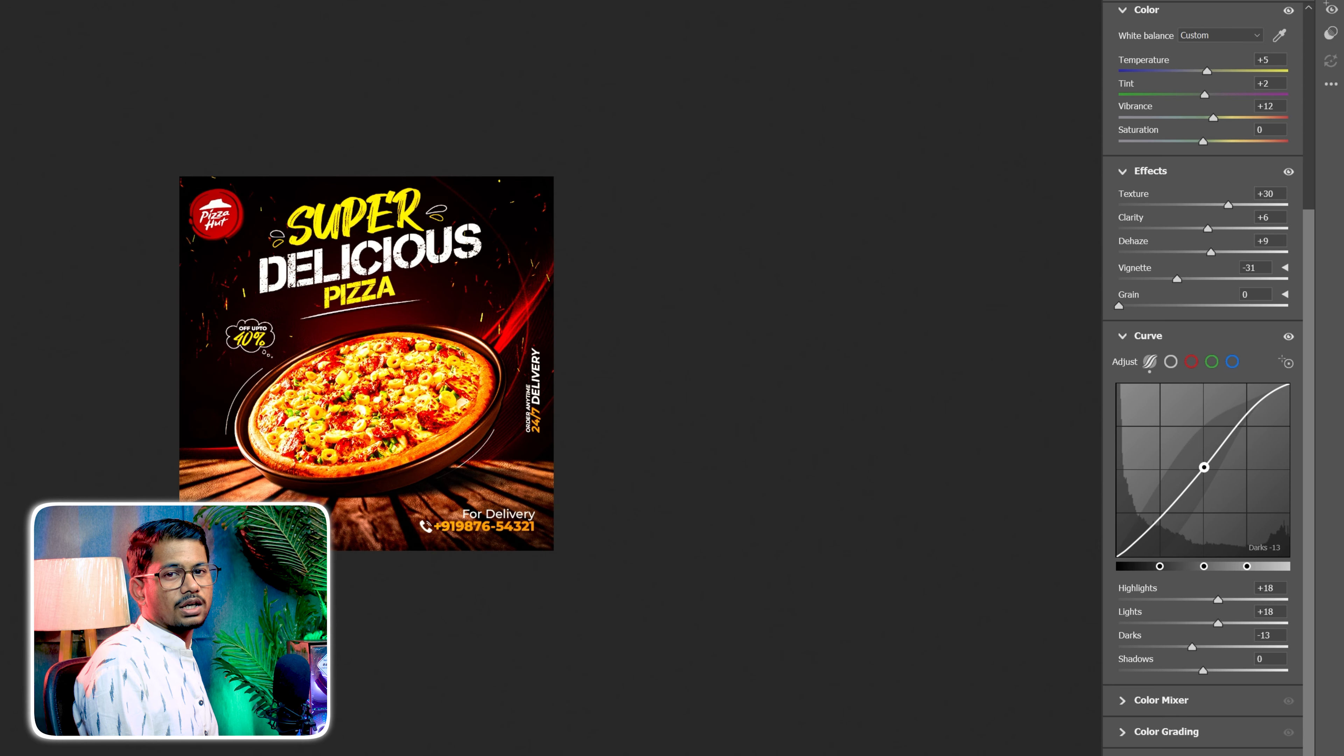
{"action": "left_click", "coordinate": [1152, 703]}
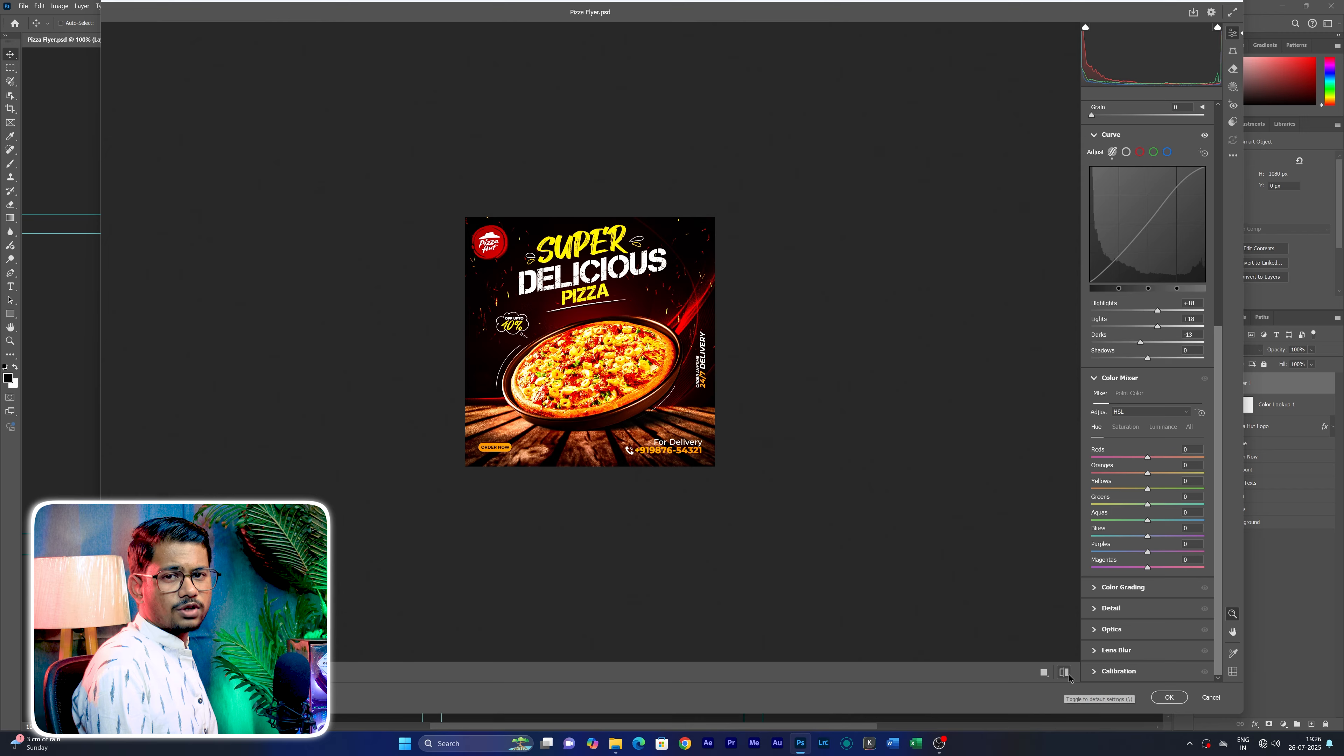
Compare the flyer with its original and current Camera Raw settings, and apply the filter
{"action": "left_click", "coordinate": [1070, 675]}
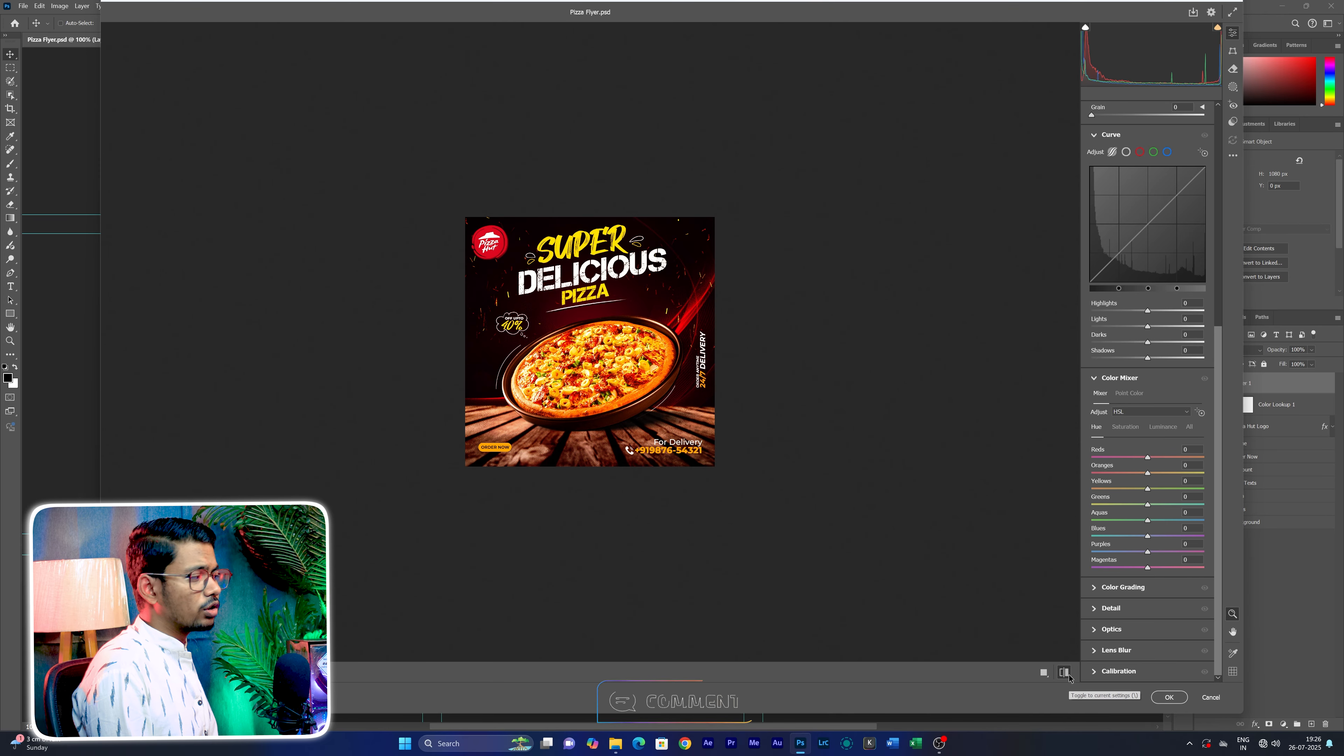
{"action": "left_click", "coordinate": [1069, 675]}
{"action": "left_click", "coordinate": [1069, 675]}
{"action": "left_click", "coordinate": [1069, 675]}
{"action": "left_click", "coordinate": [1065, 673]}
{"action": "left_click", "coordinate": [1065, 674]}
{"action": "left_click", "coordinate": [1065, 673]}
{"action": "left_click", "coordinate": [1064, 673]}
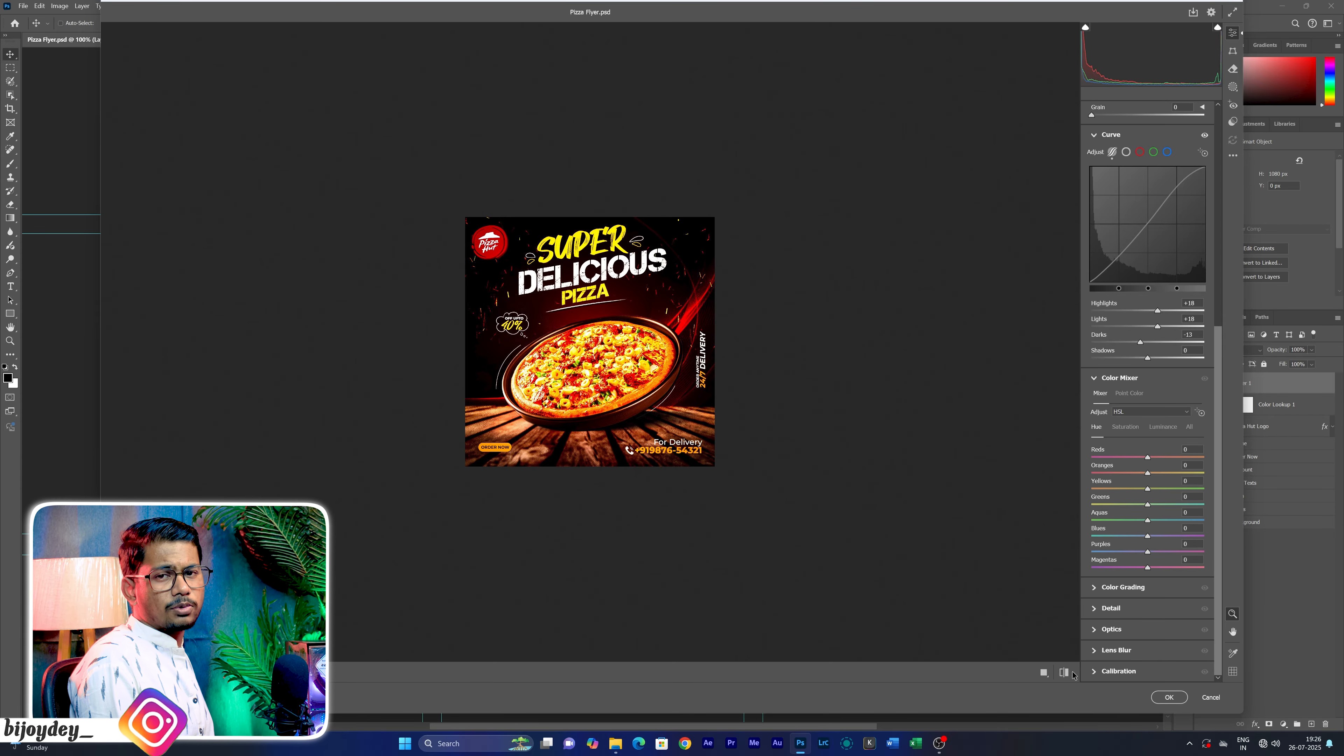
{"action": "left_click", "coordinate": [1170, 697]}
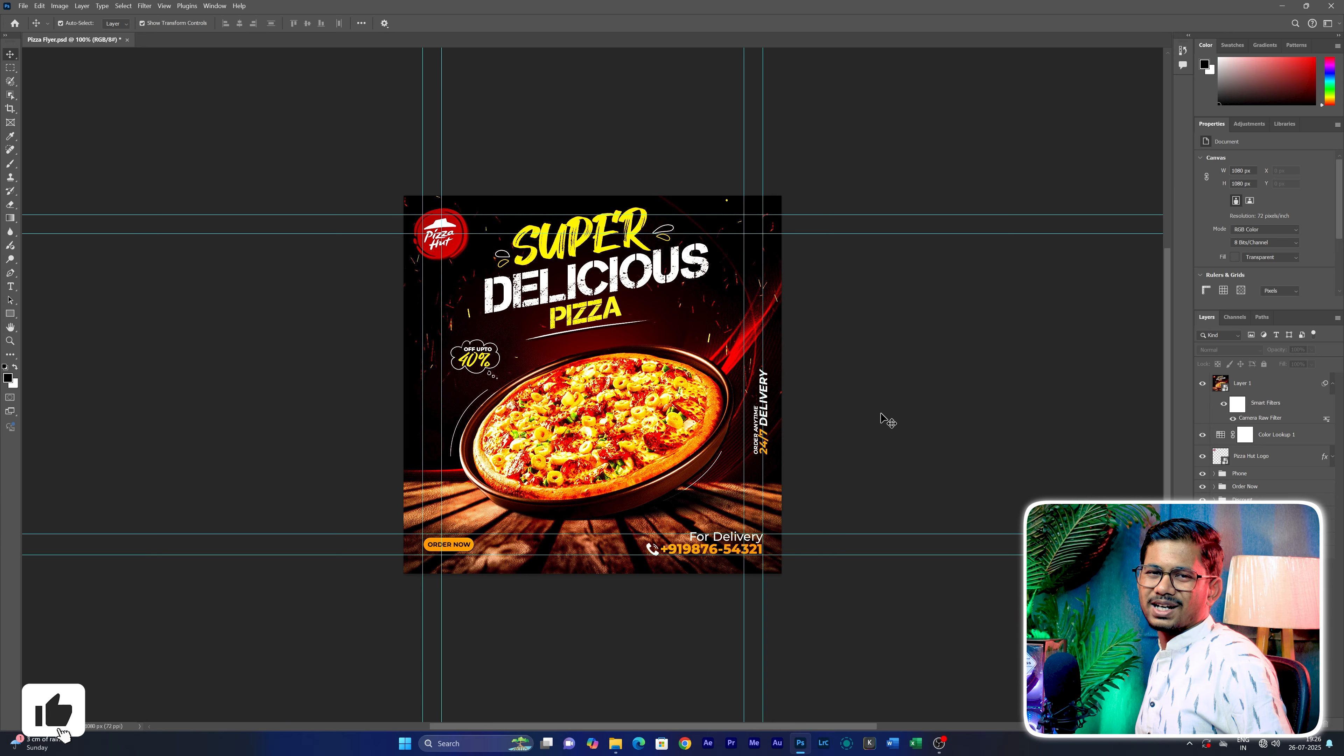
Start an Export As of the flyer and set the file format to JPG
{"action": "left_click", "coordinate": [23, 6]}
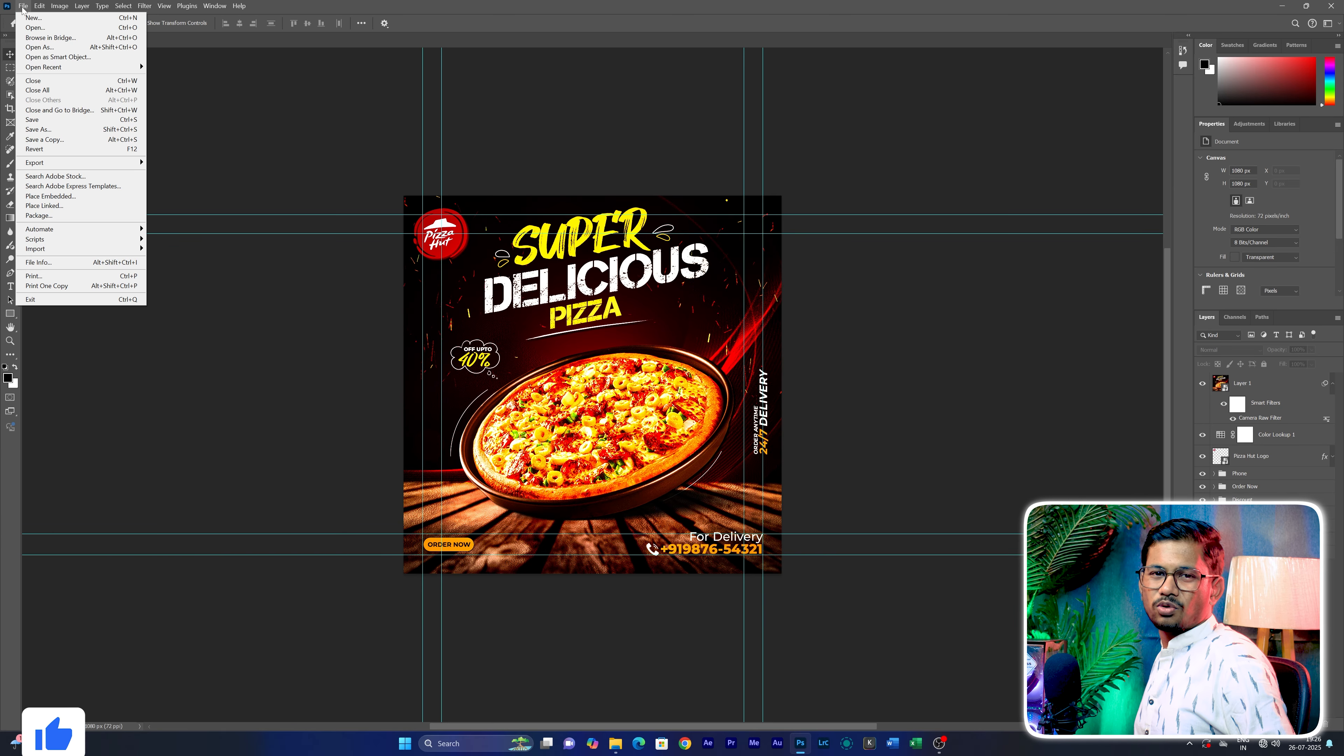
{"action": "mouse_move", "coordinate": [53, 162]}
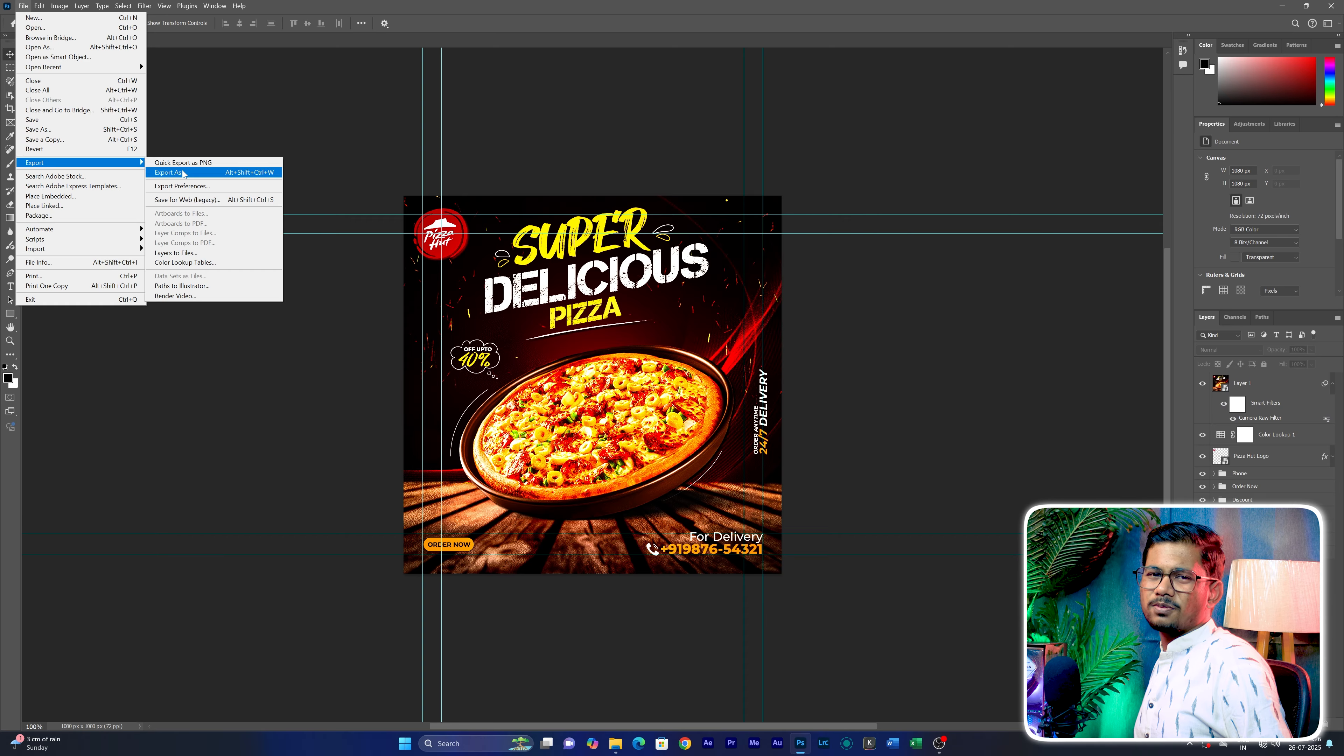
{"action": "left_click", "coordinate": [228, 174]}
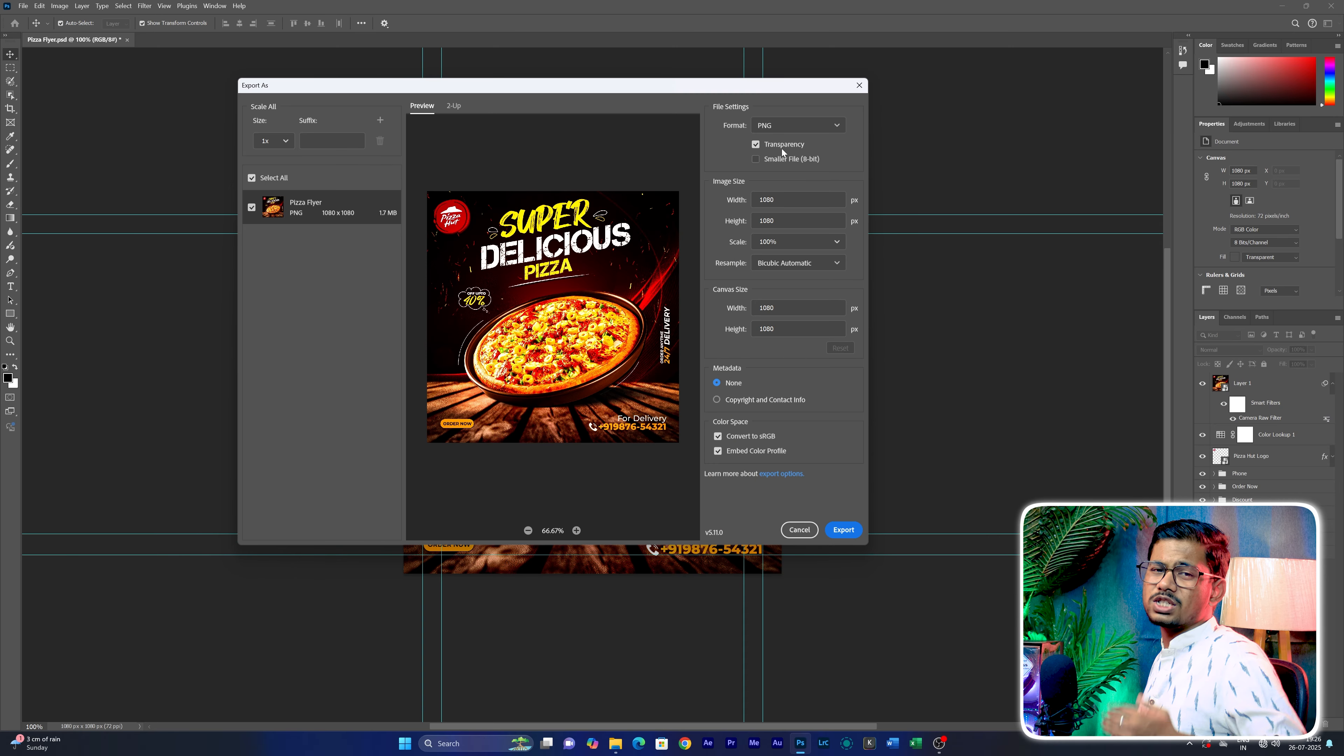
{"action": "left_click", "coordinate": [783, 130]}
{"action": "left_click", "coordinate": [777, 163]}
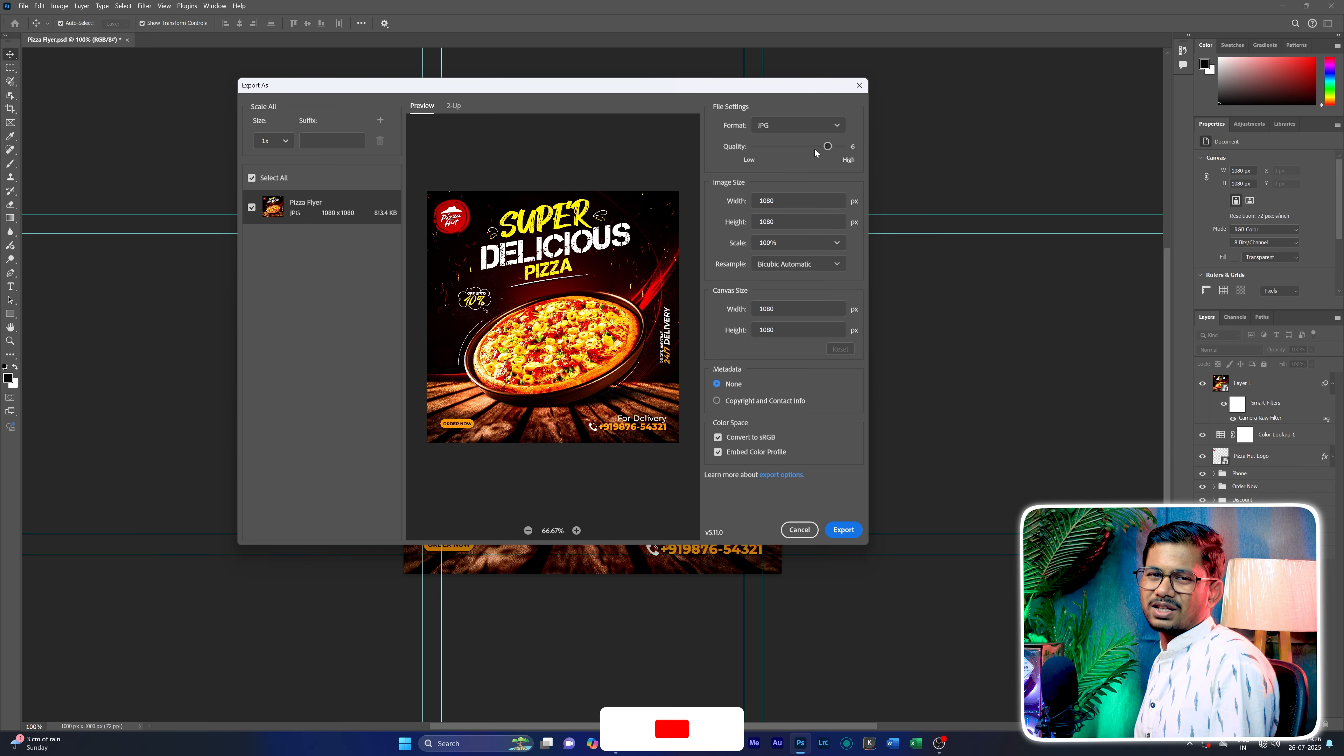